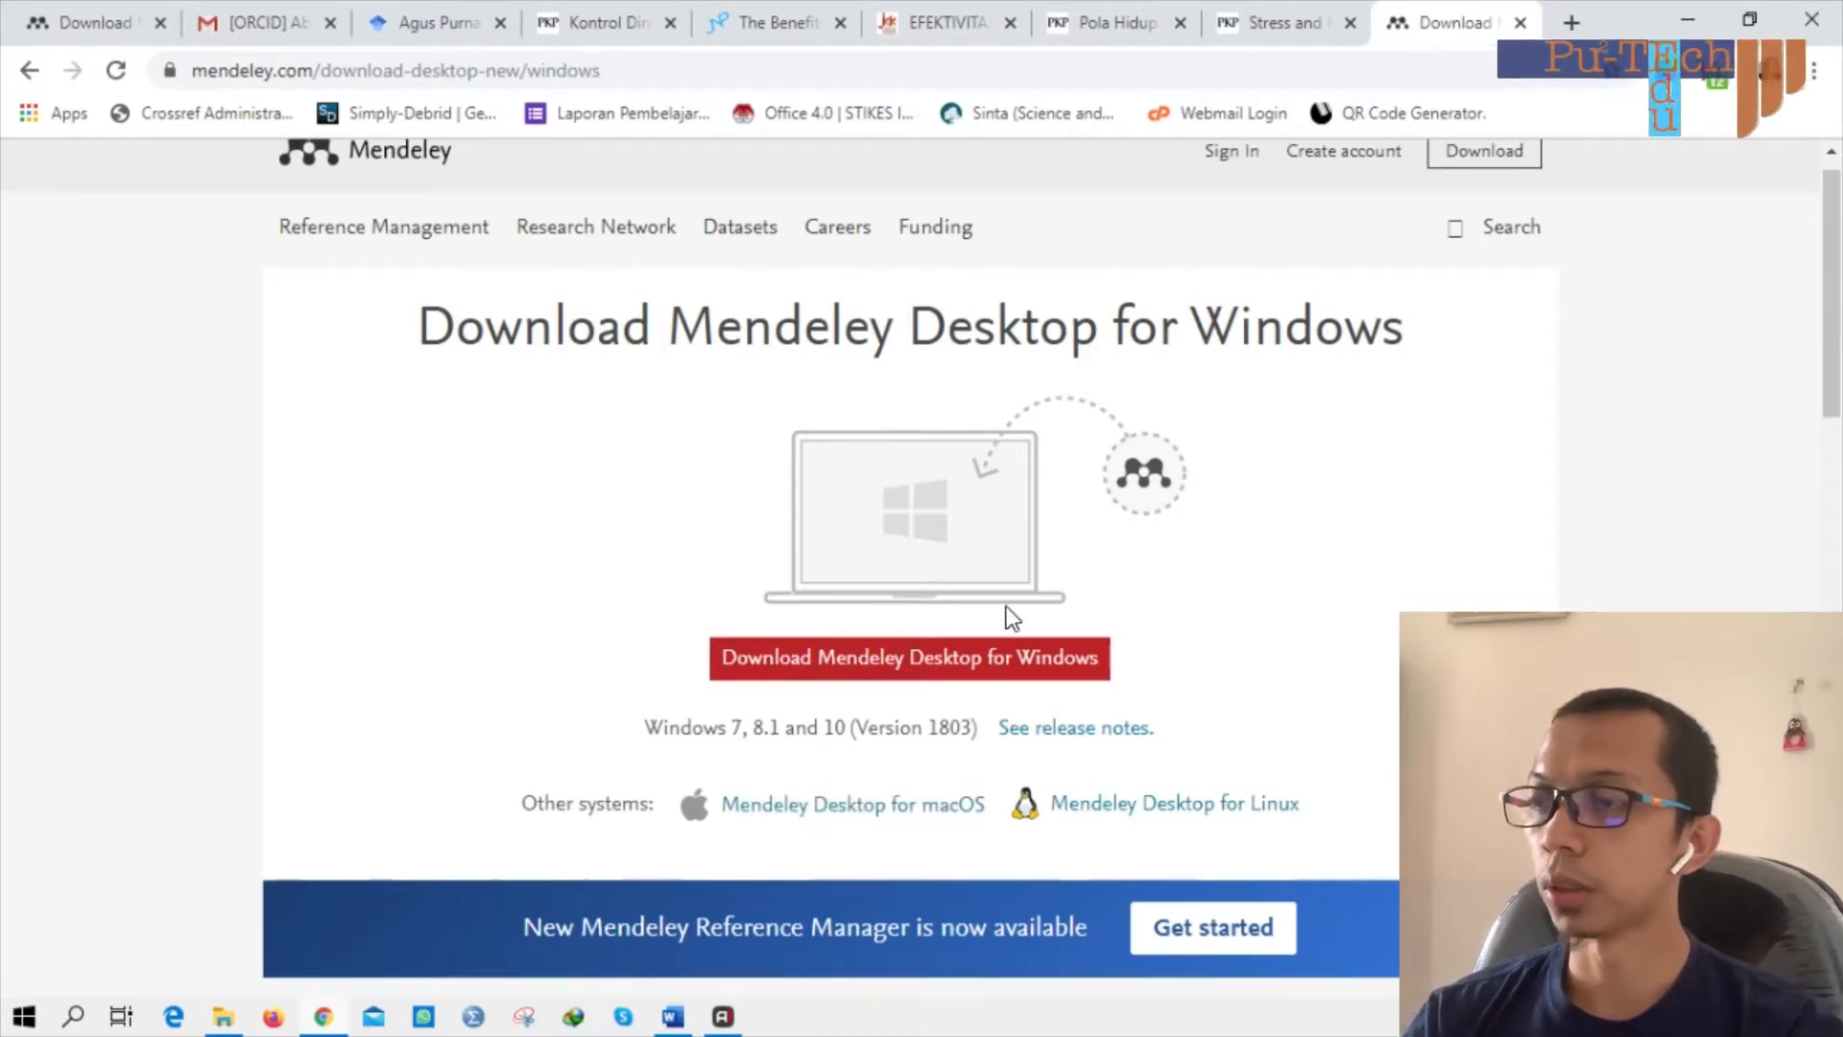
Start the Mendeley Desktop for Windows download, then pause it, cancel it and dismiss it.
click(877, 662)
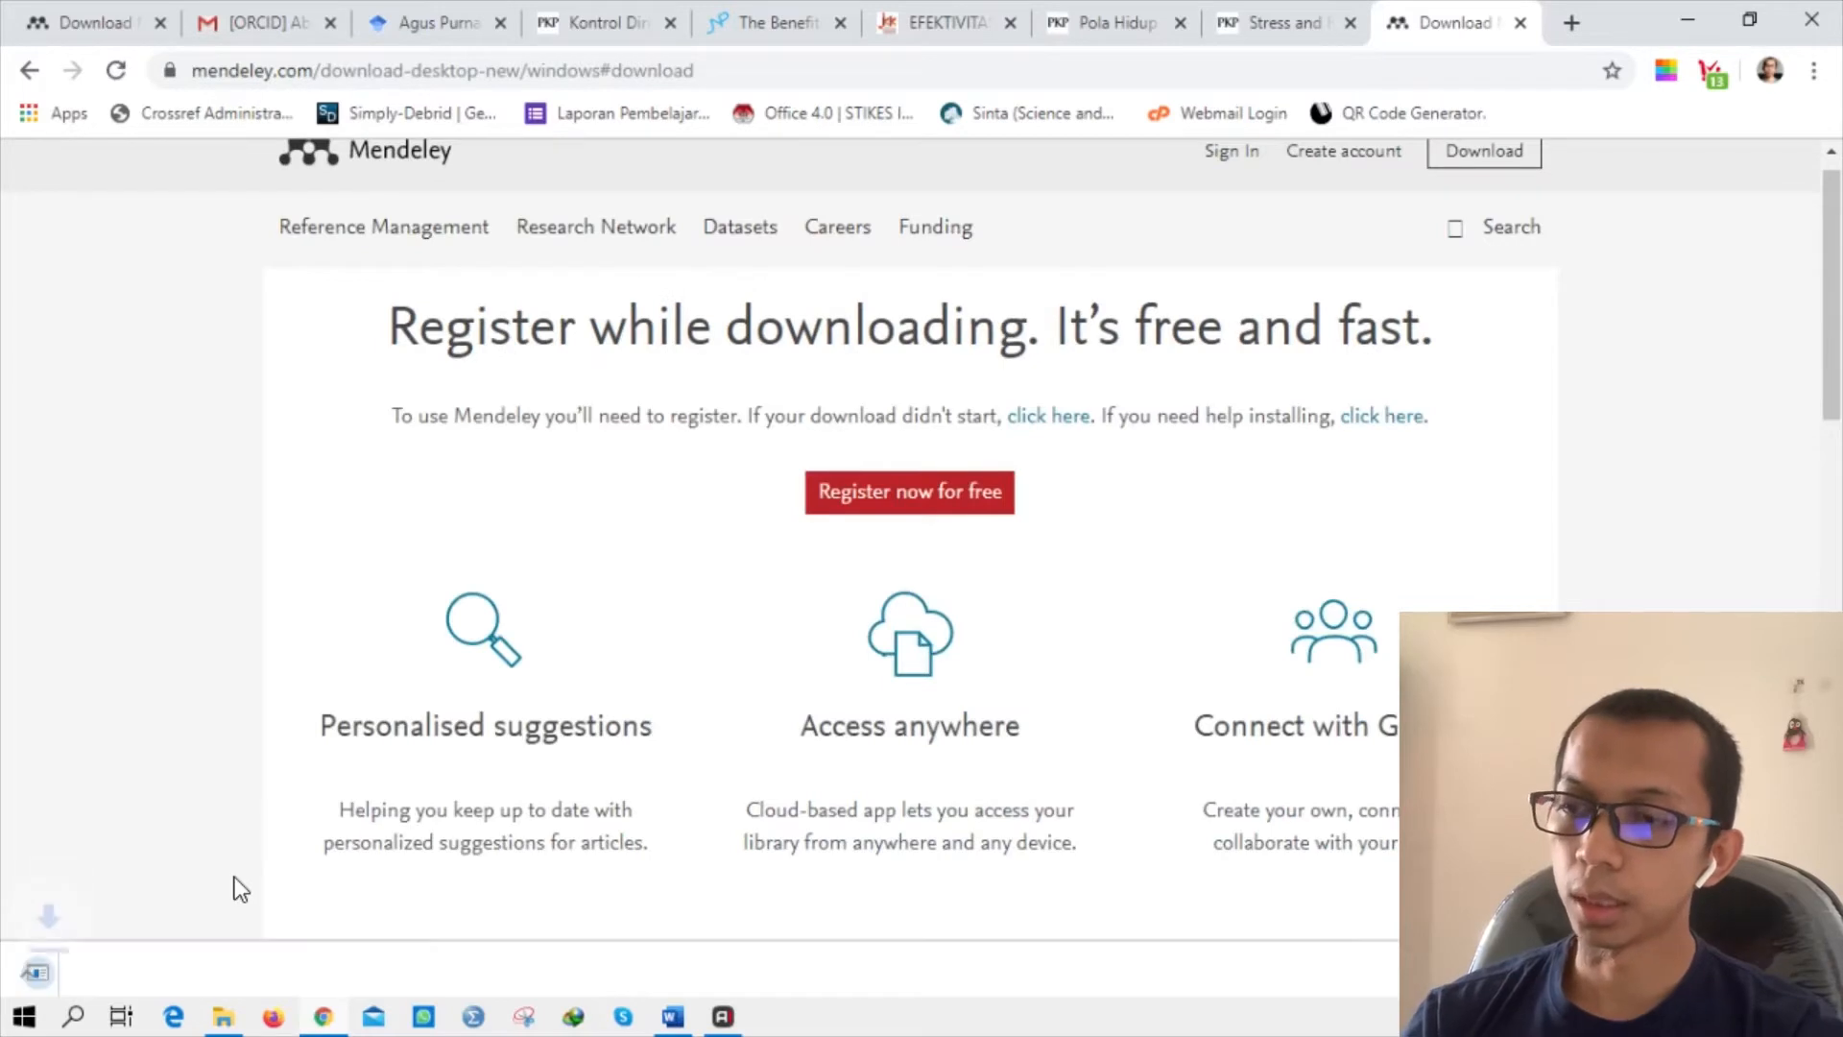
click(278, 964)
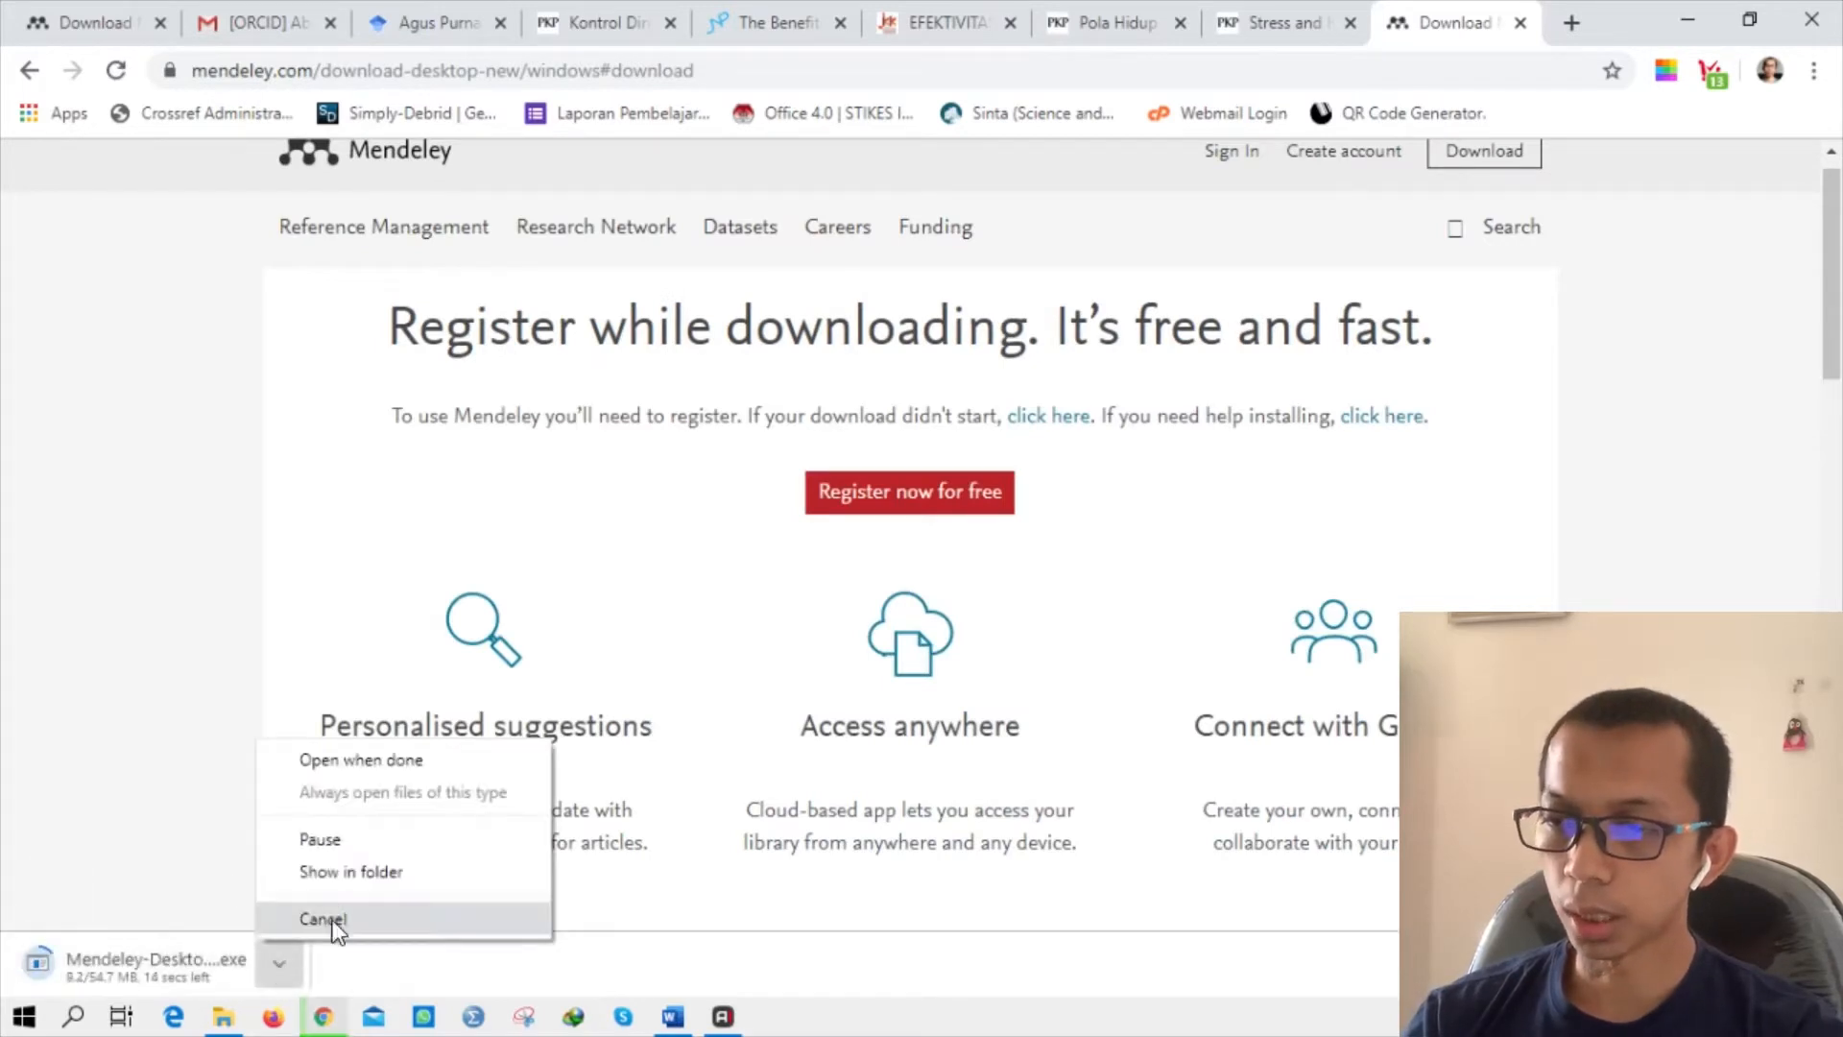
click(413, 852)
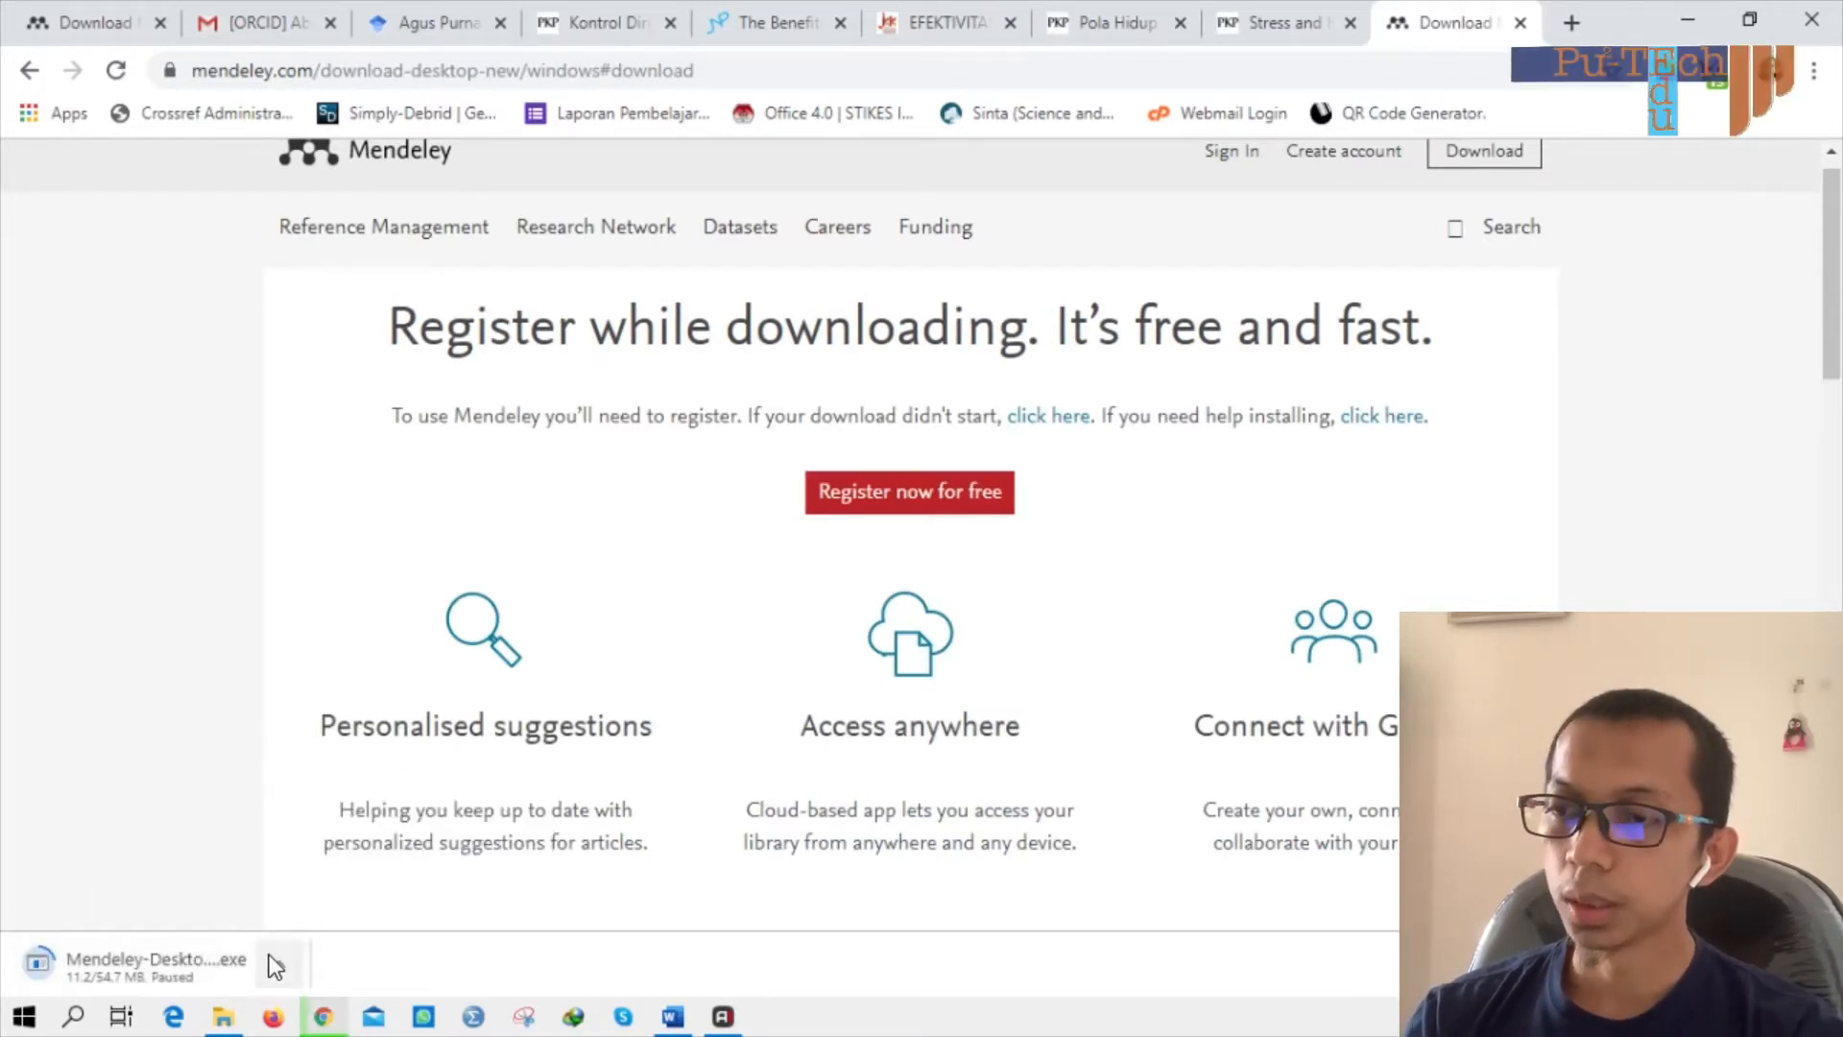
click(271, 959)
click(326, 918)
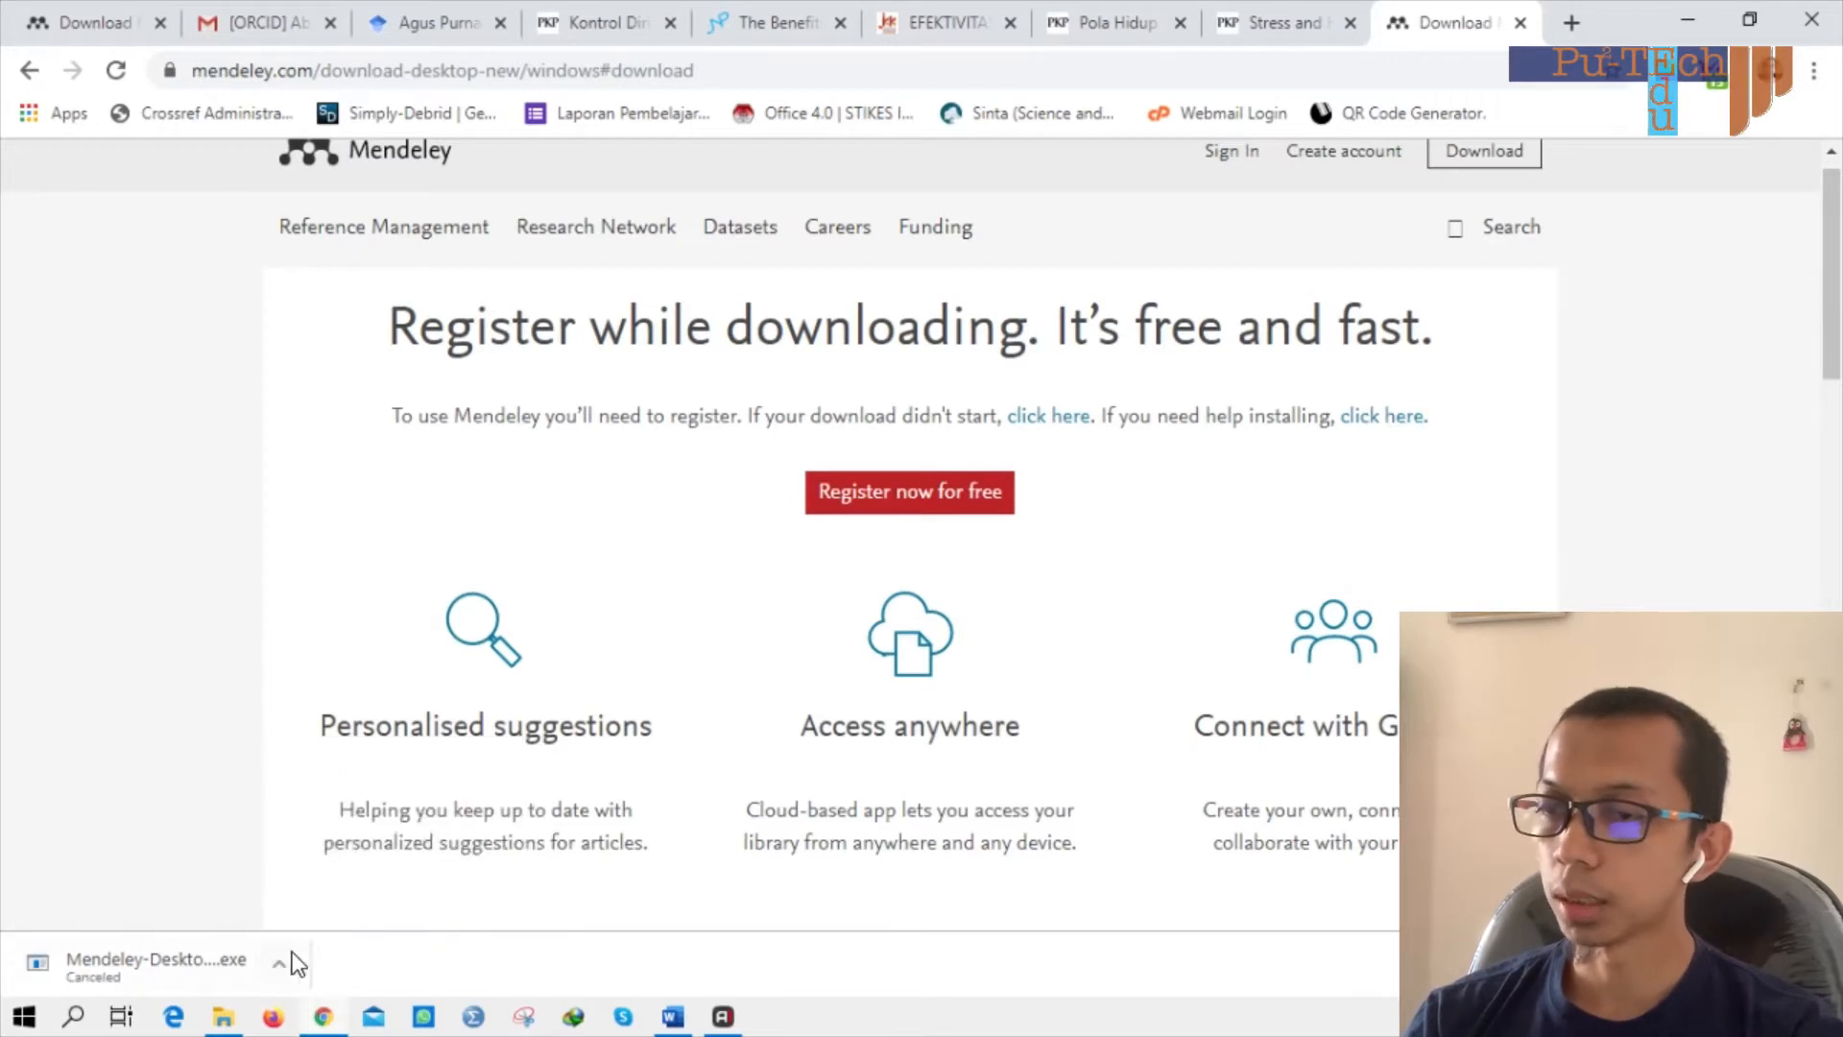
click(1816, 963)
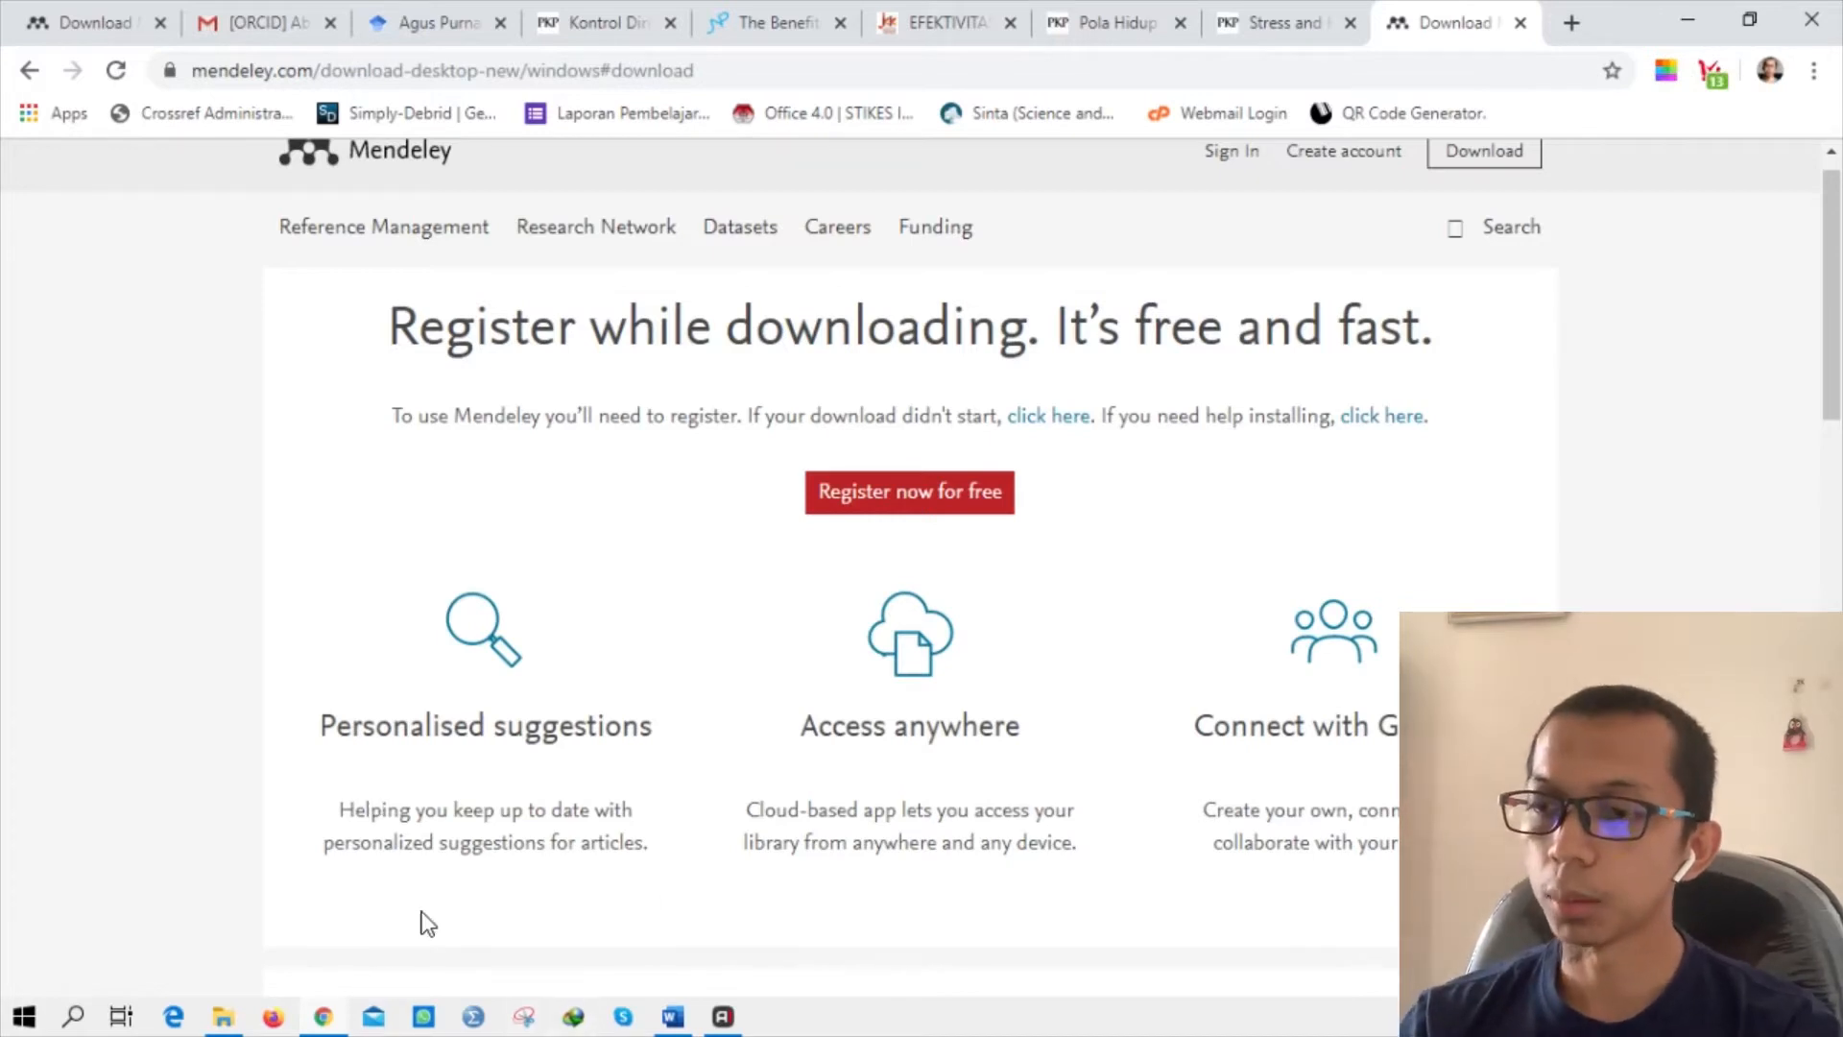
Run Mendeley-Desktop-1.19.4-win32.exe from Downloads, accept the licence and install to the default folder.
click(222, 1018)
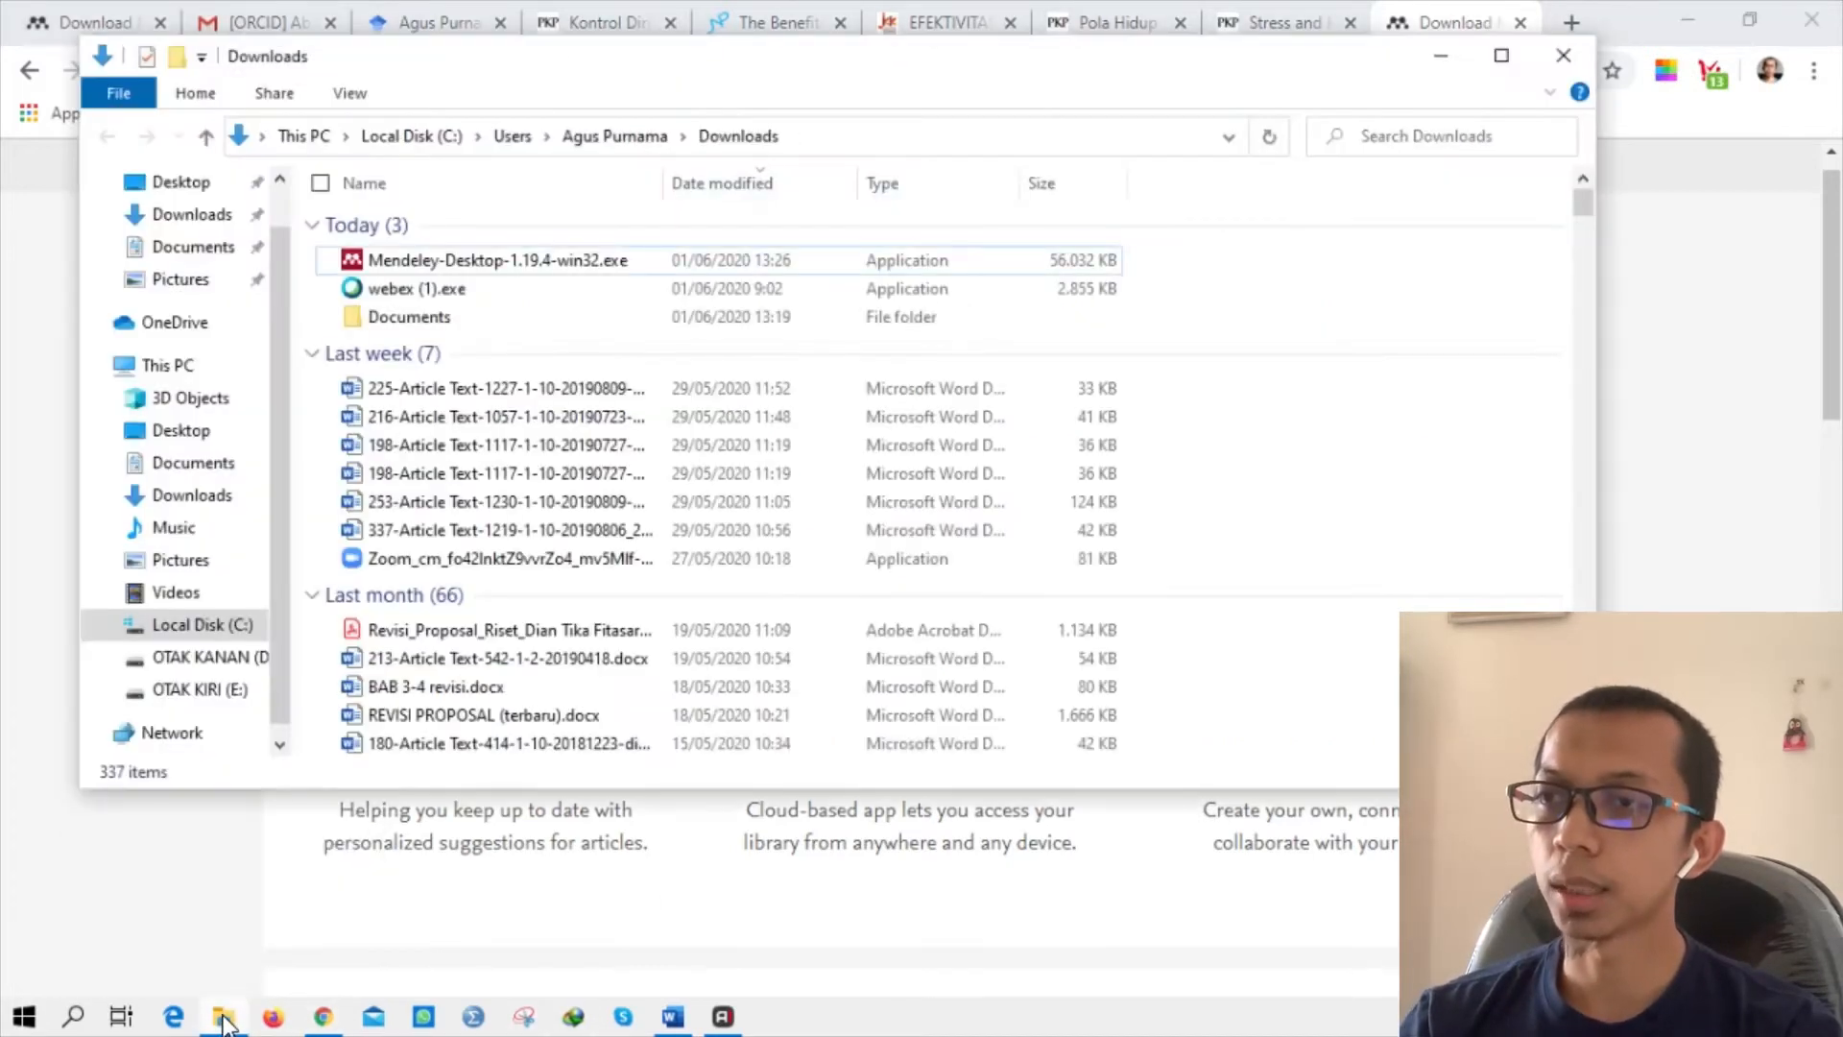
double_click(601, 257)
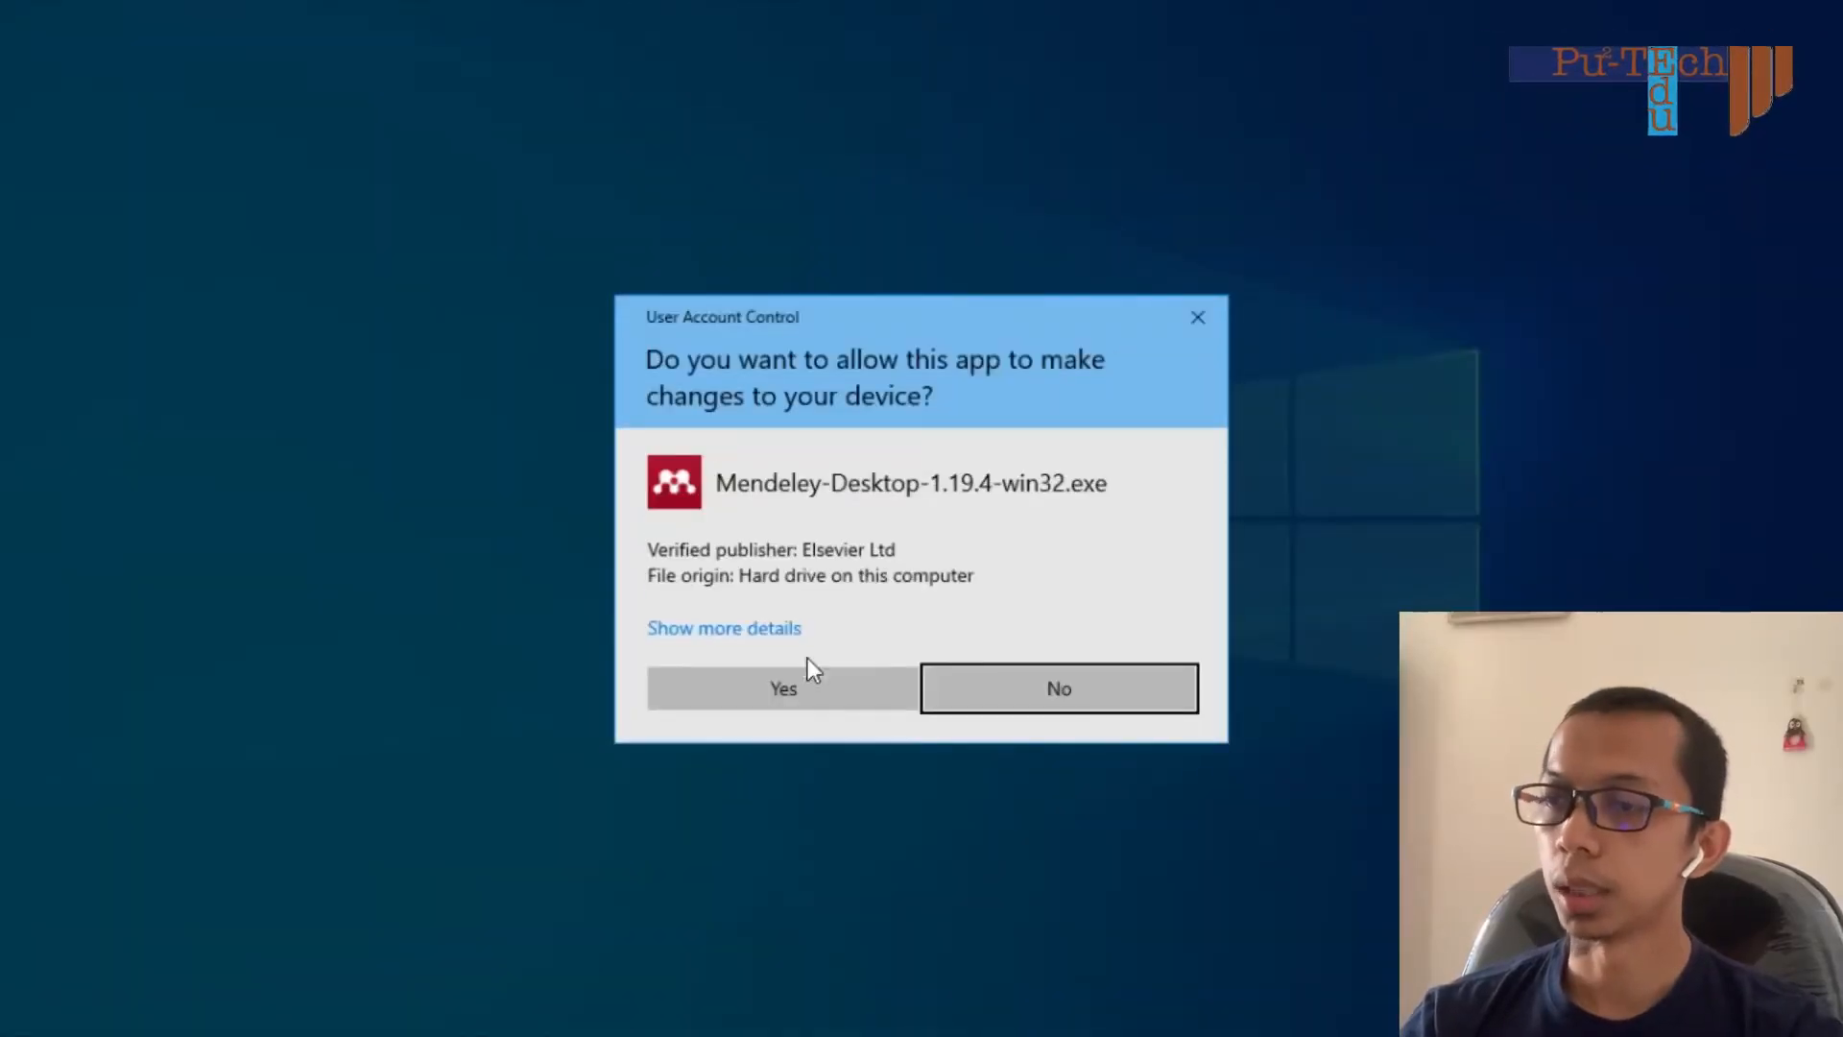
click(797, 687)
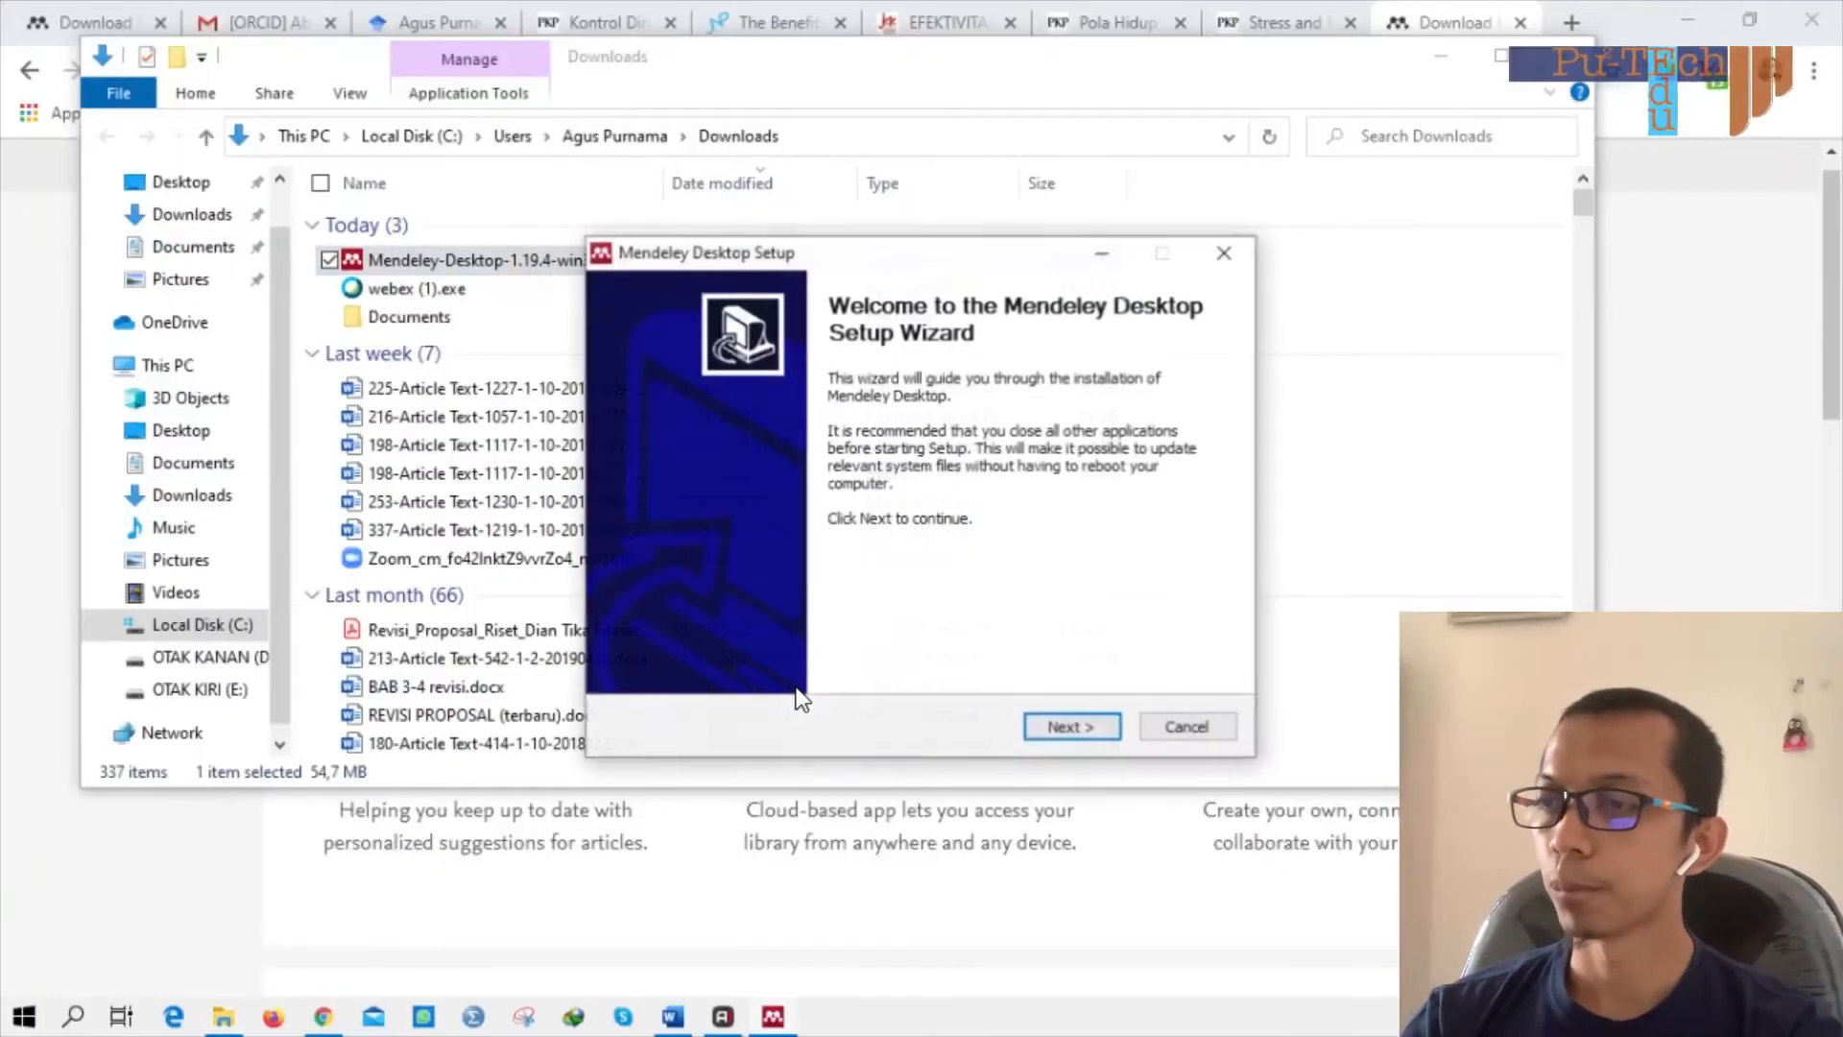
click(1069, 729)
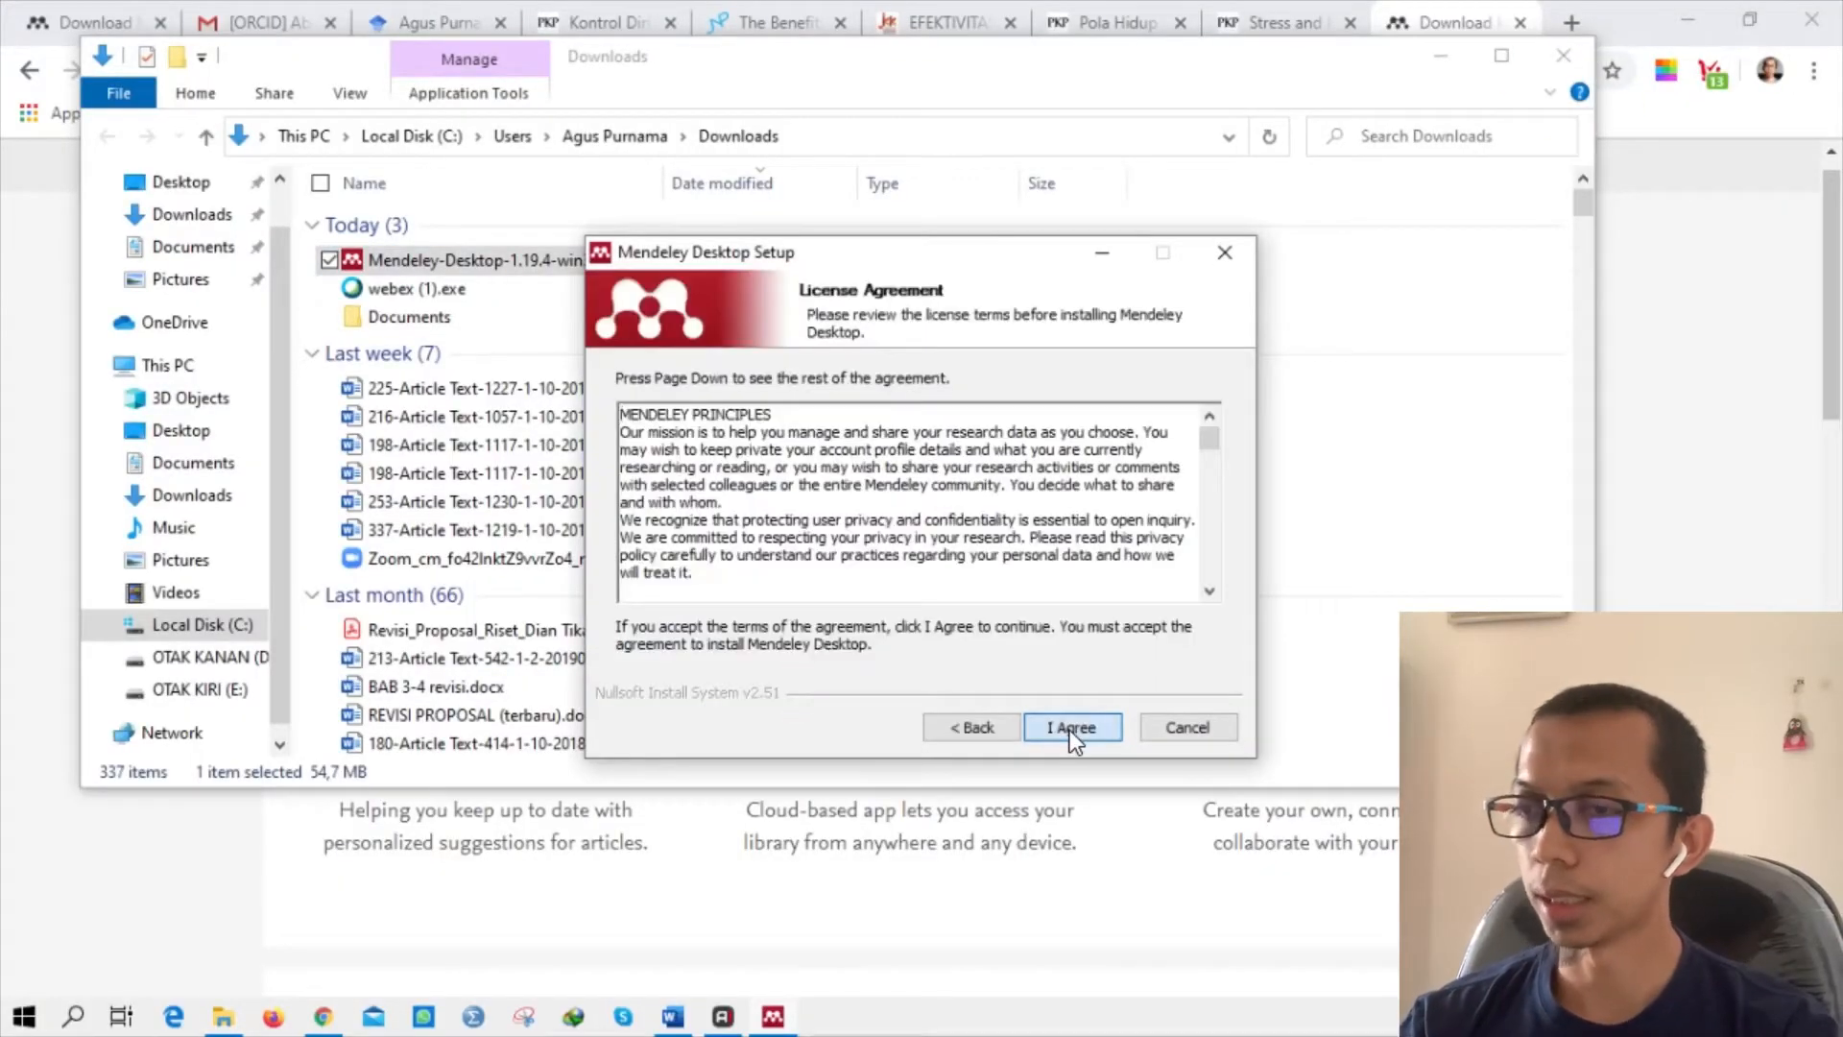
click(1070, 730)
click(1066, 726)
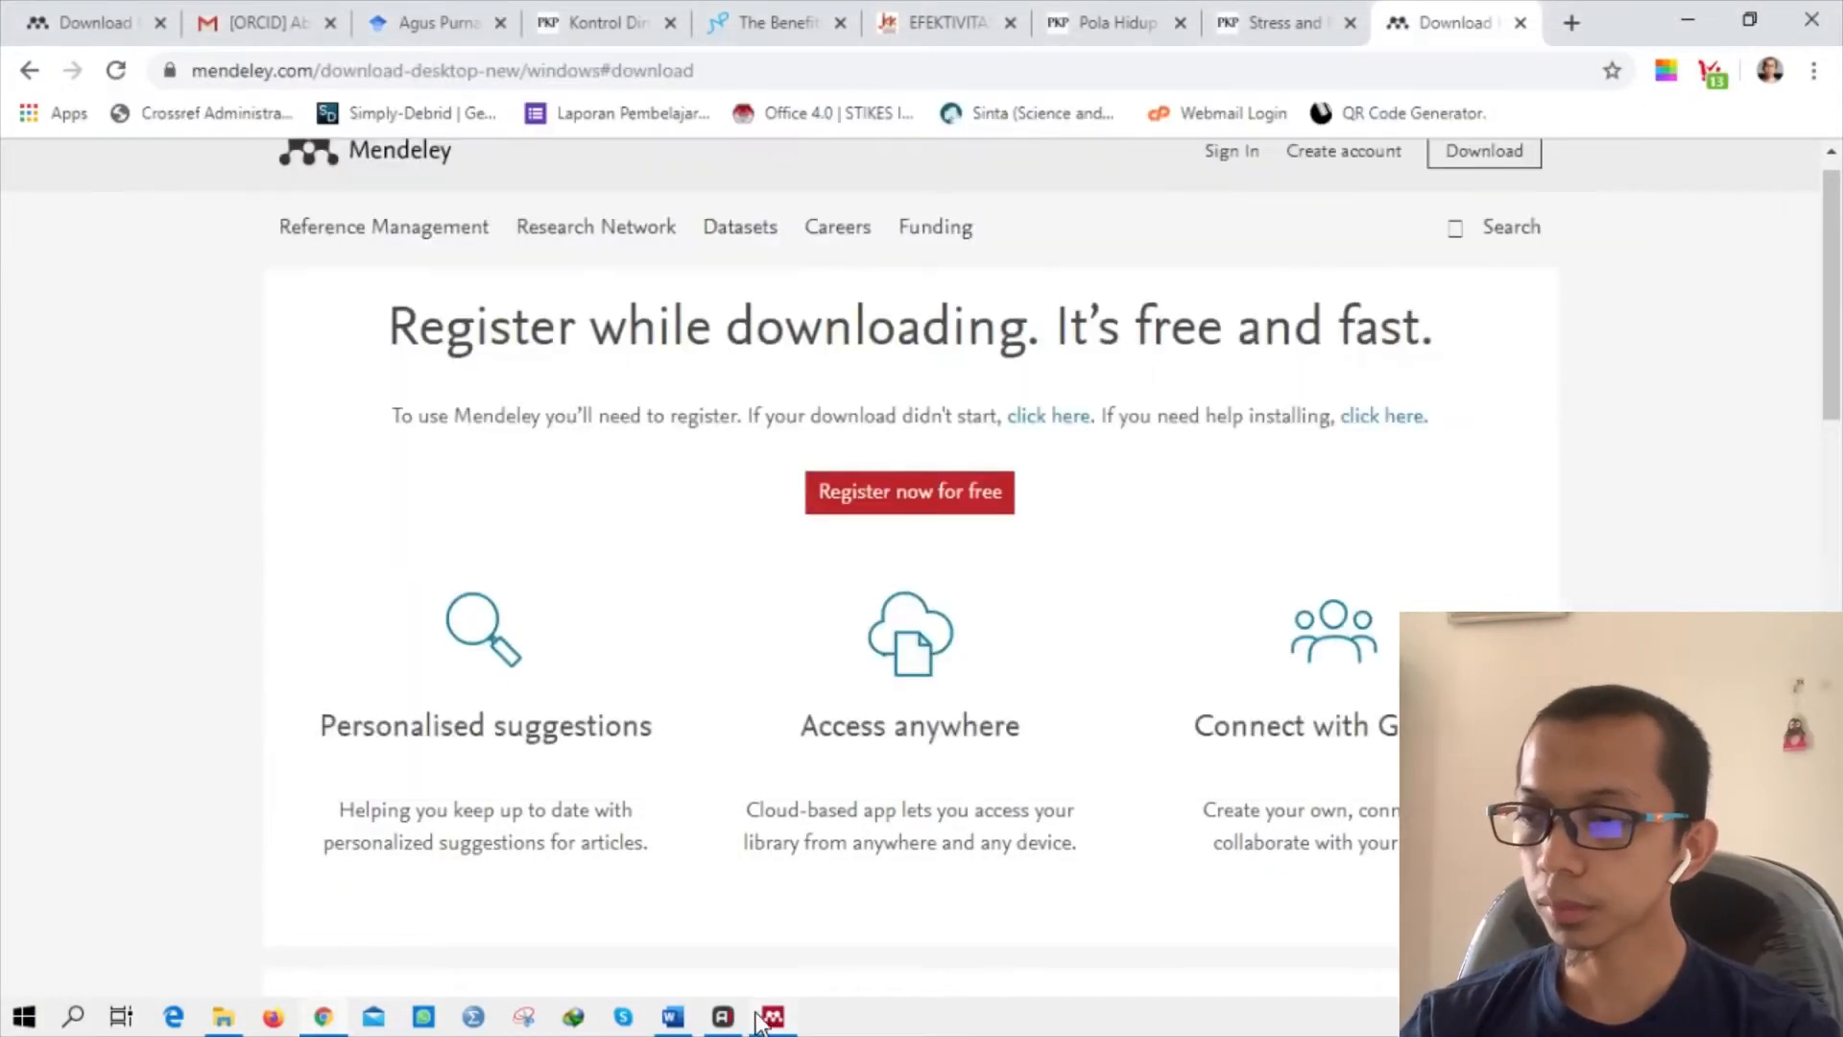
mouse_move(772, 1020)
click(785, 906)
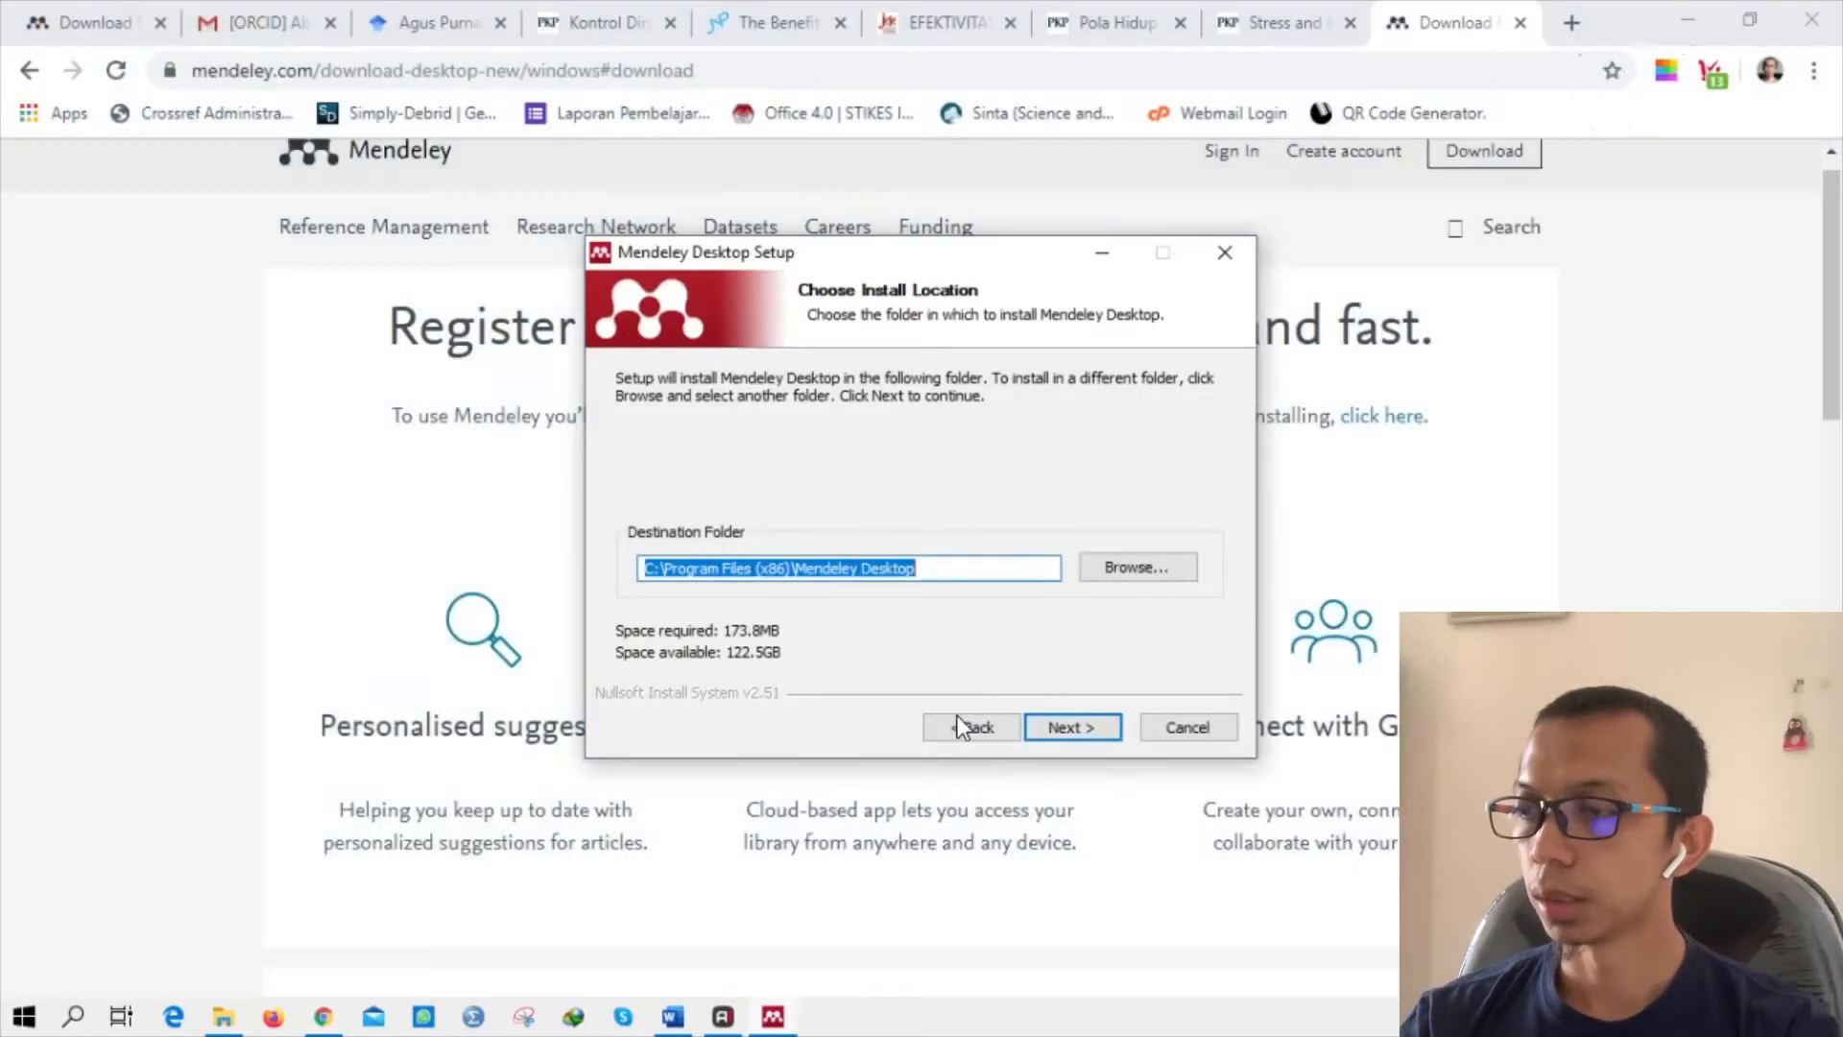
click(1075, 718)
click(1076, 722)
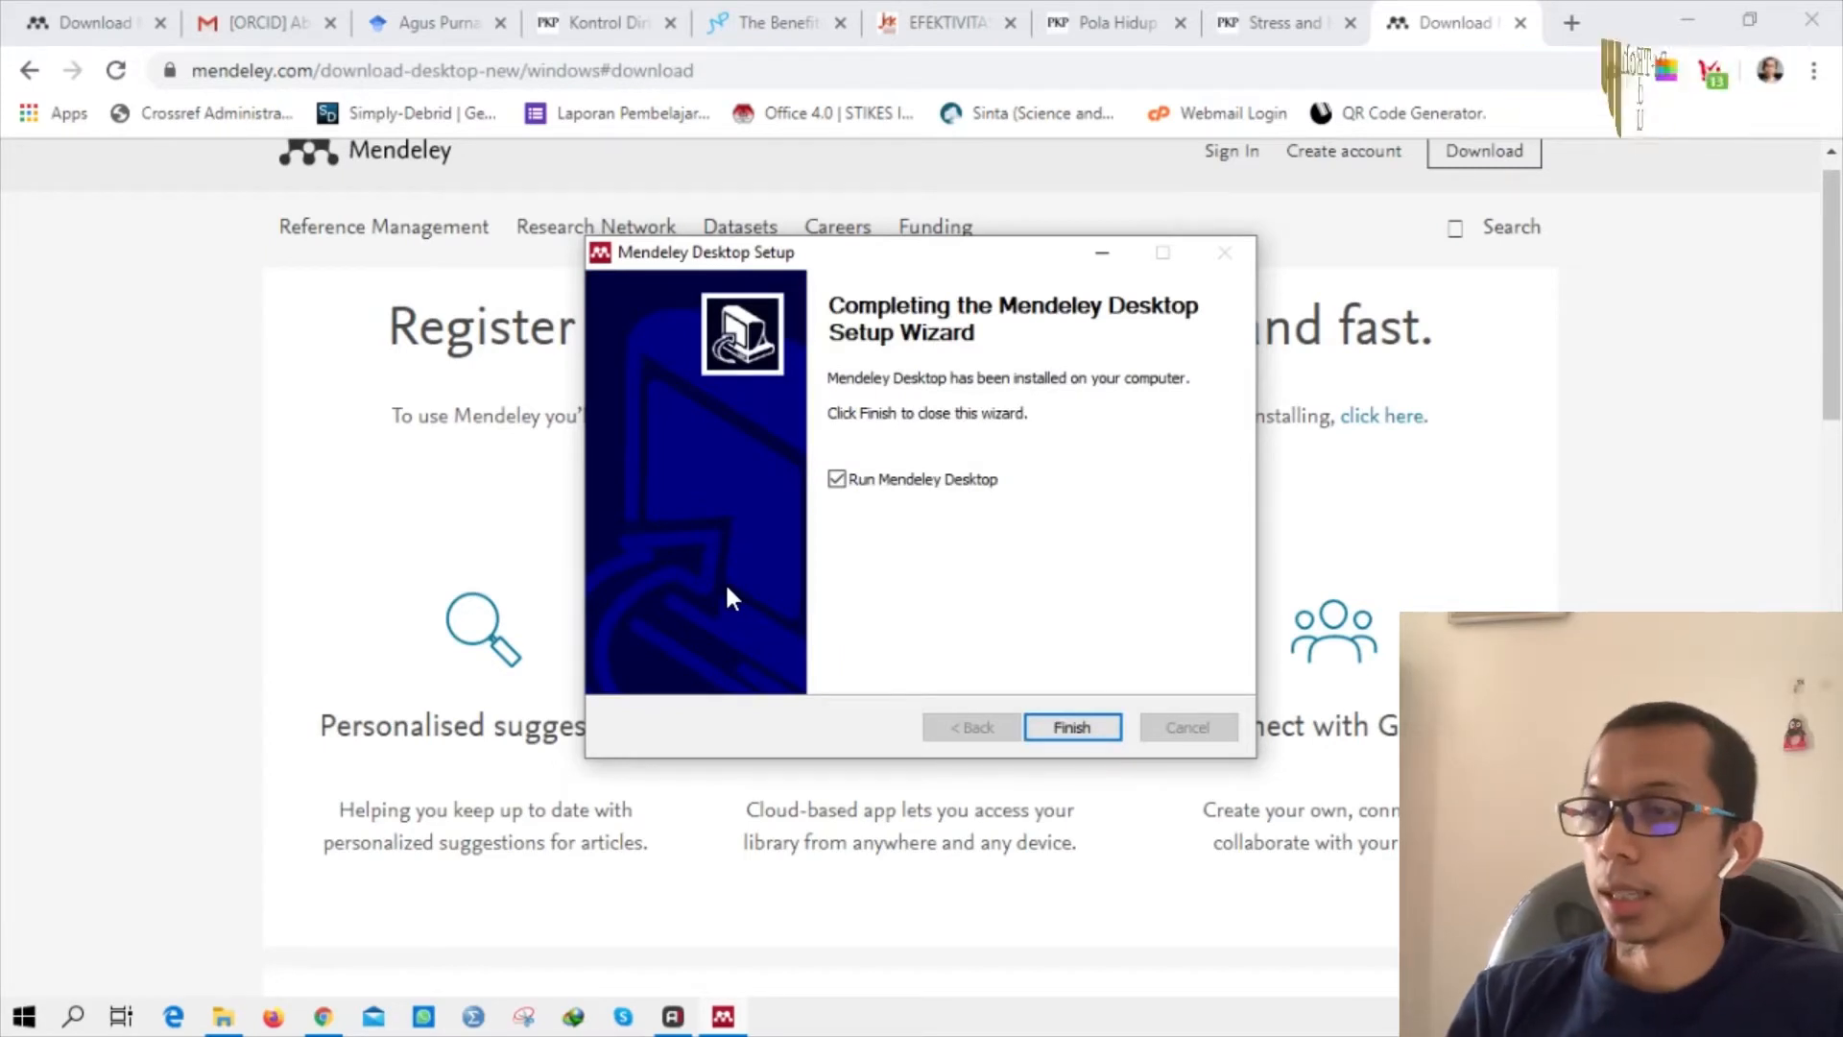
Finish setup to launch Mendeley Desktop, then sign in with the account e-mail and password.
click(1073, 725)
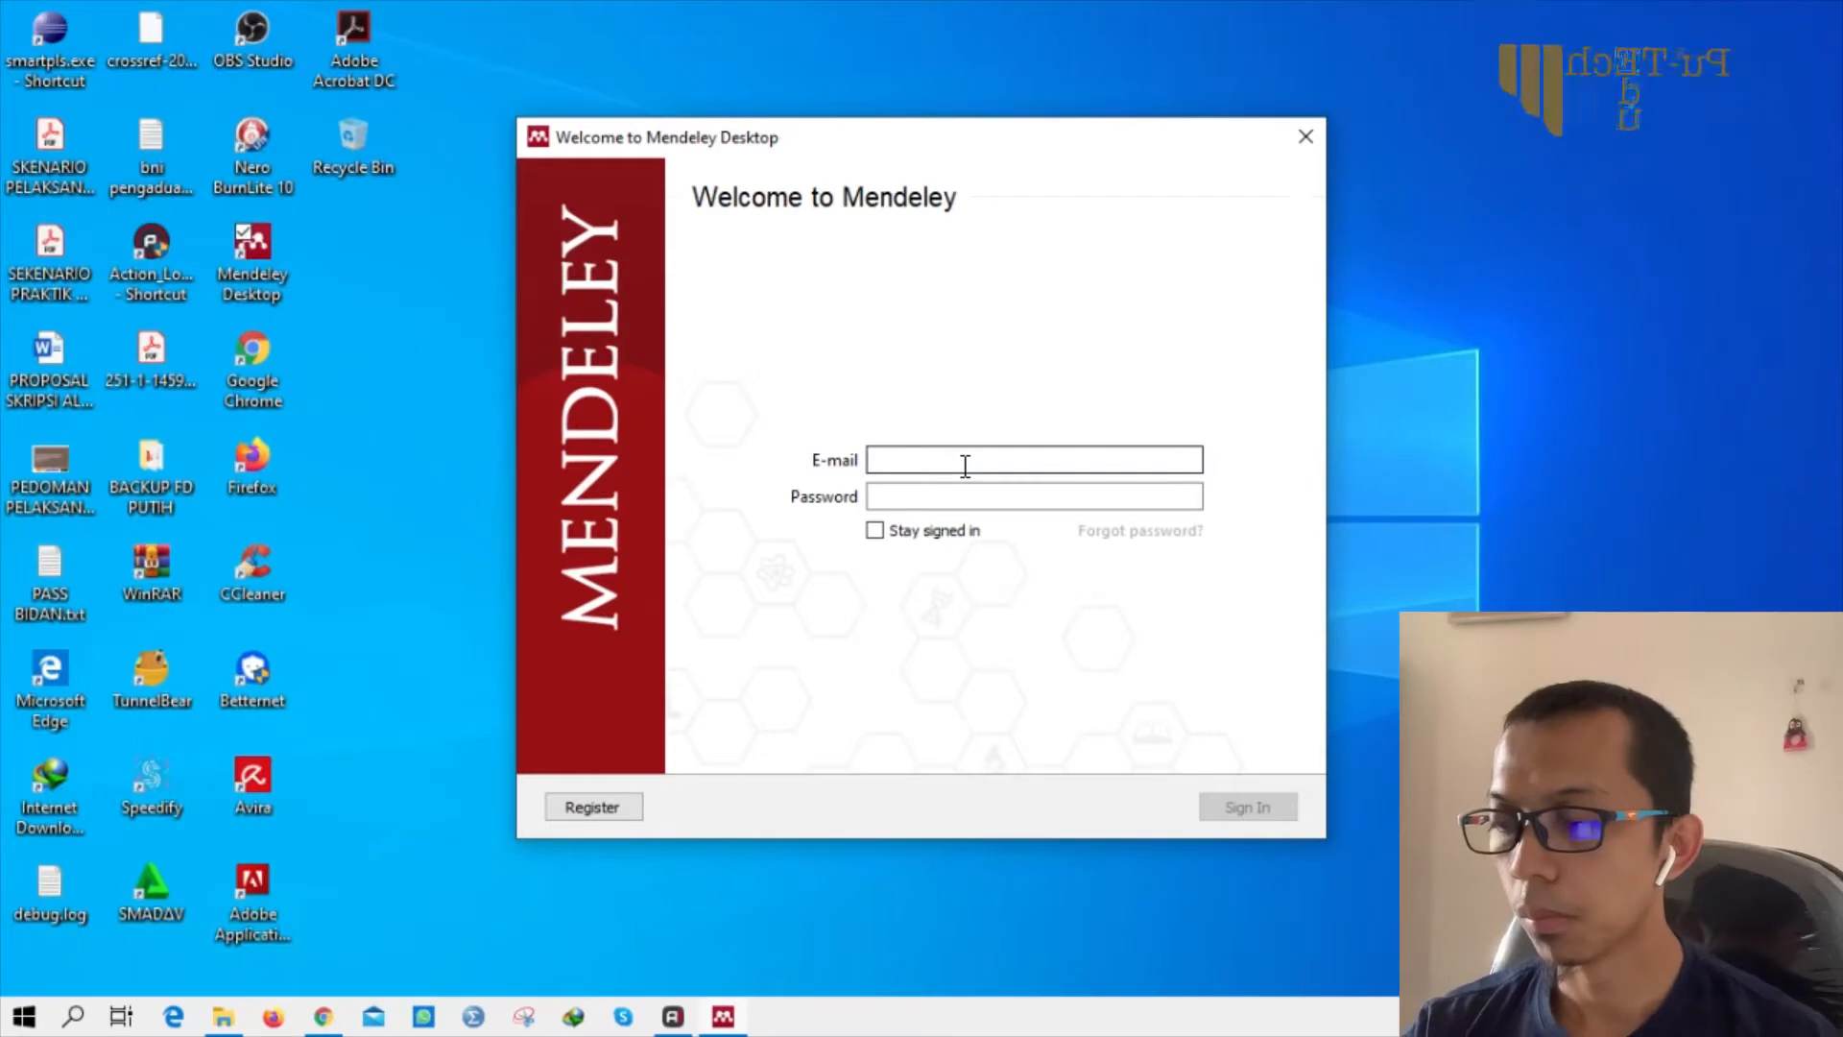
click(964, 464)
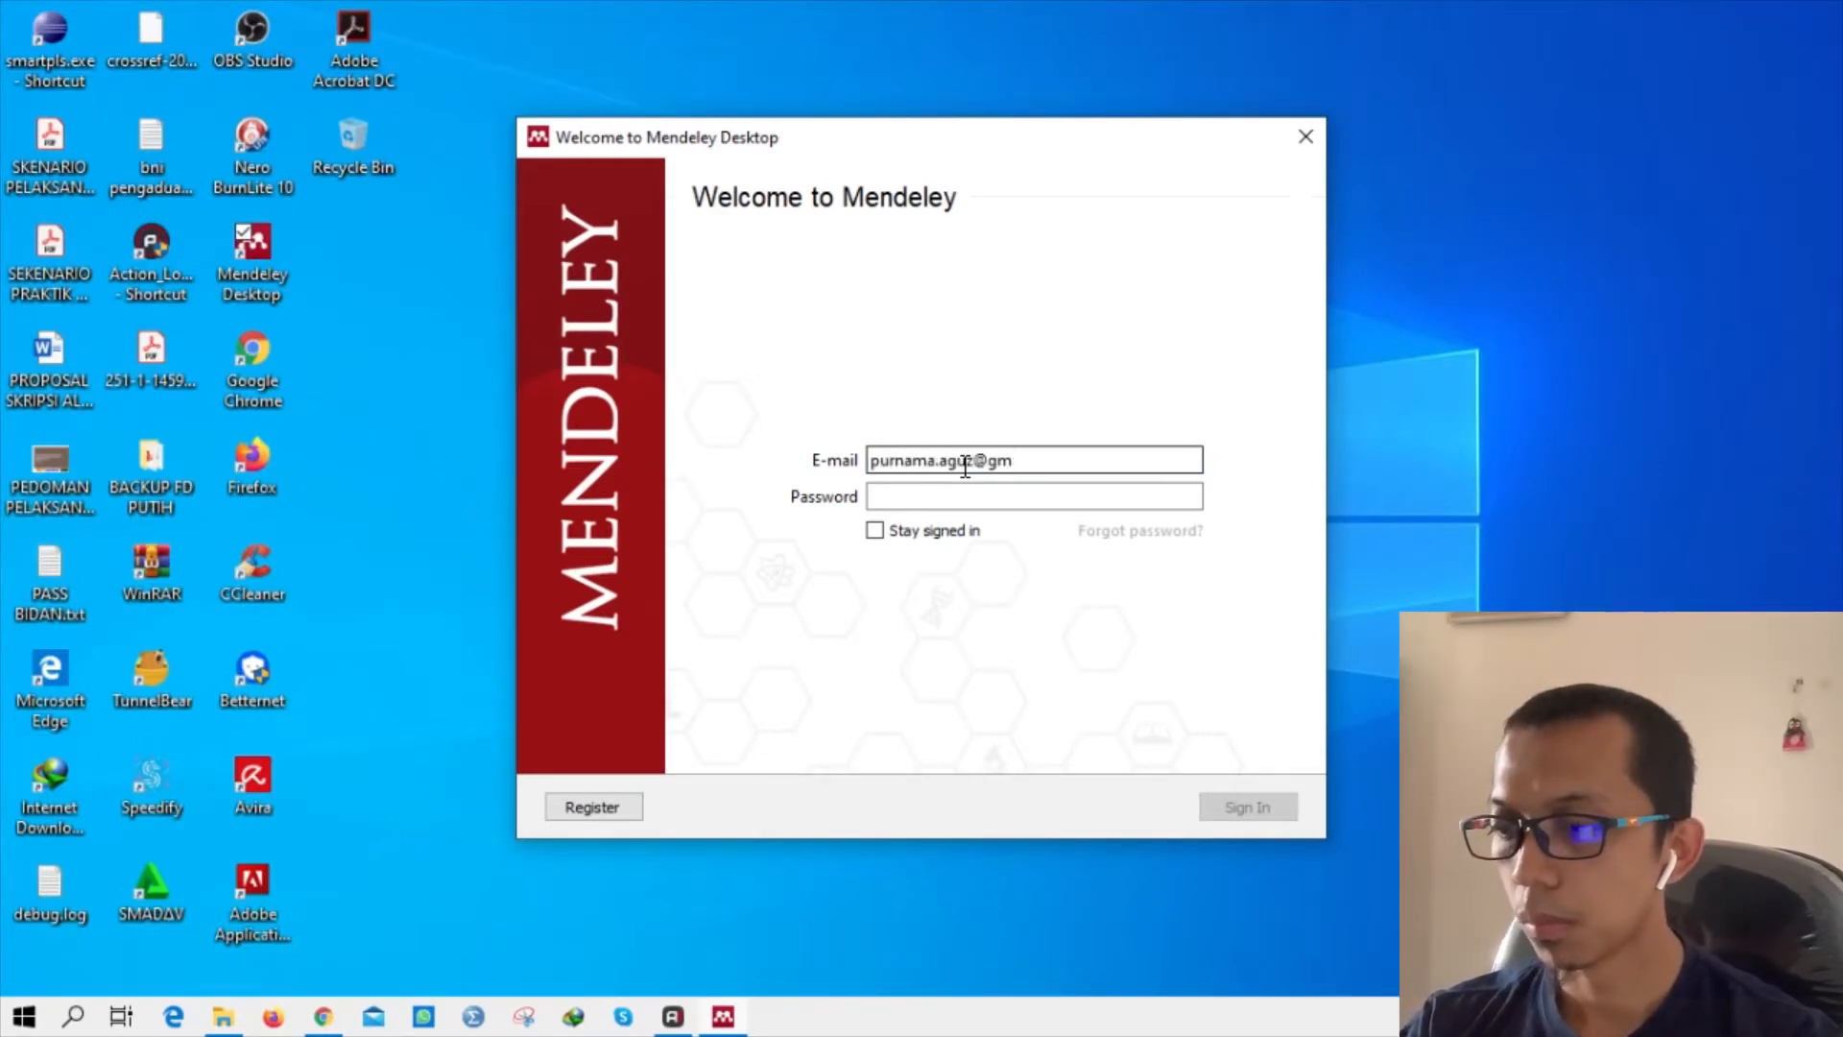
key(Tab)
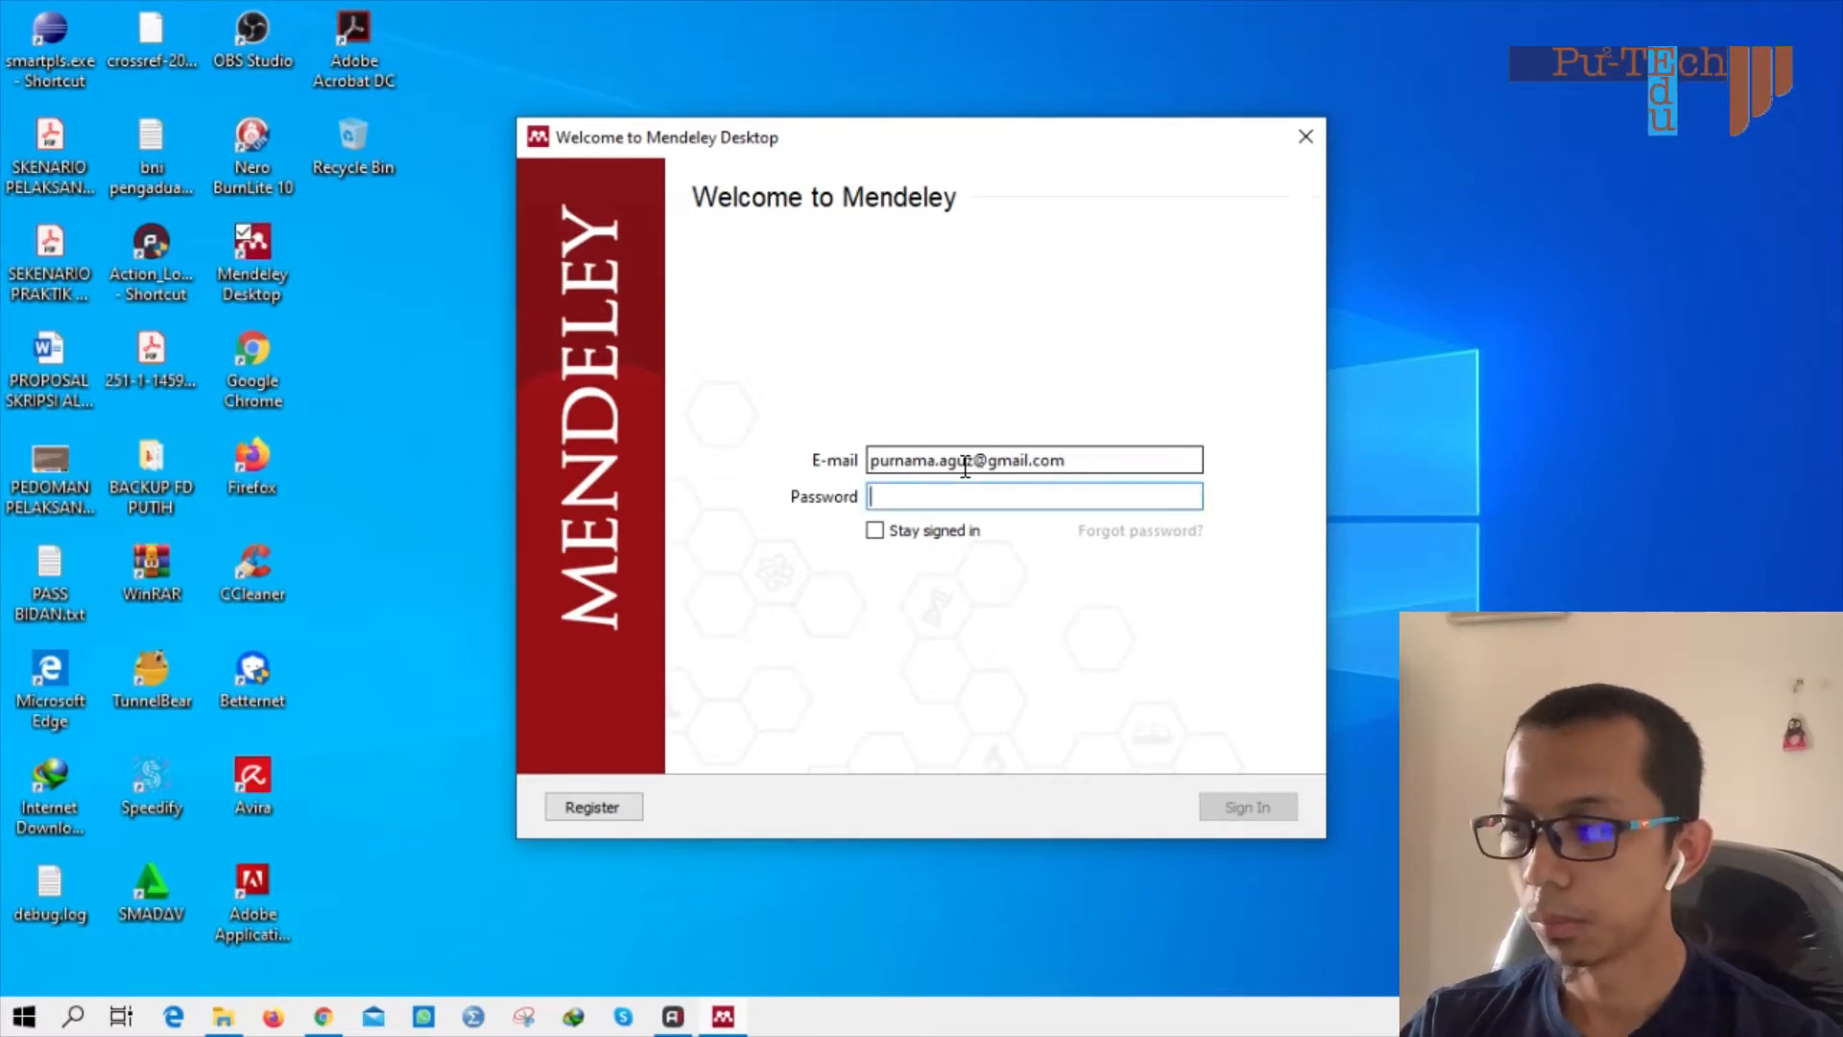
text(•••••••)
key(Return)
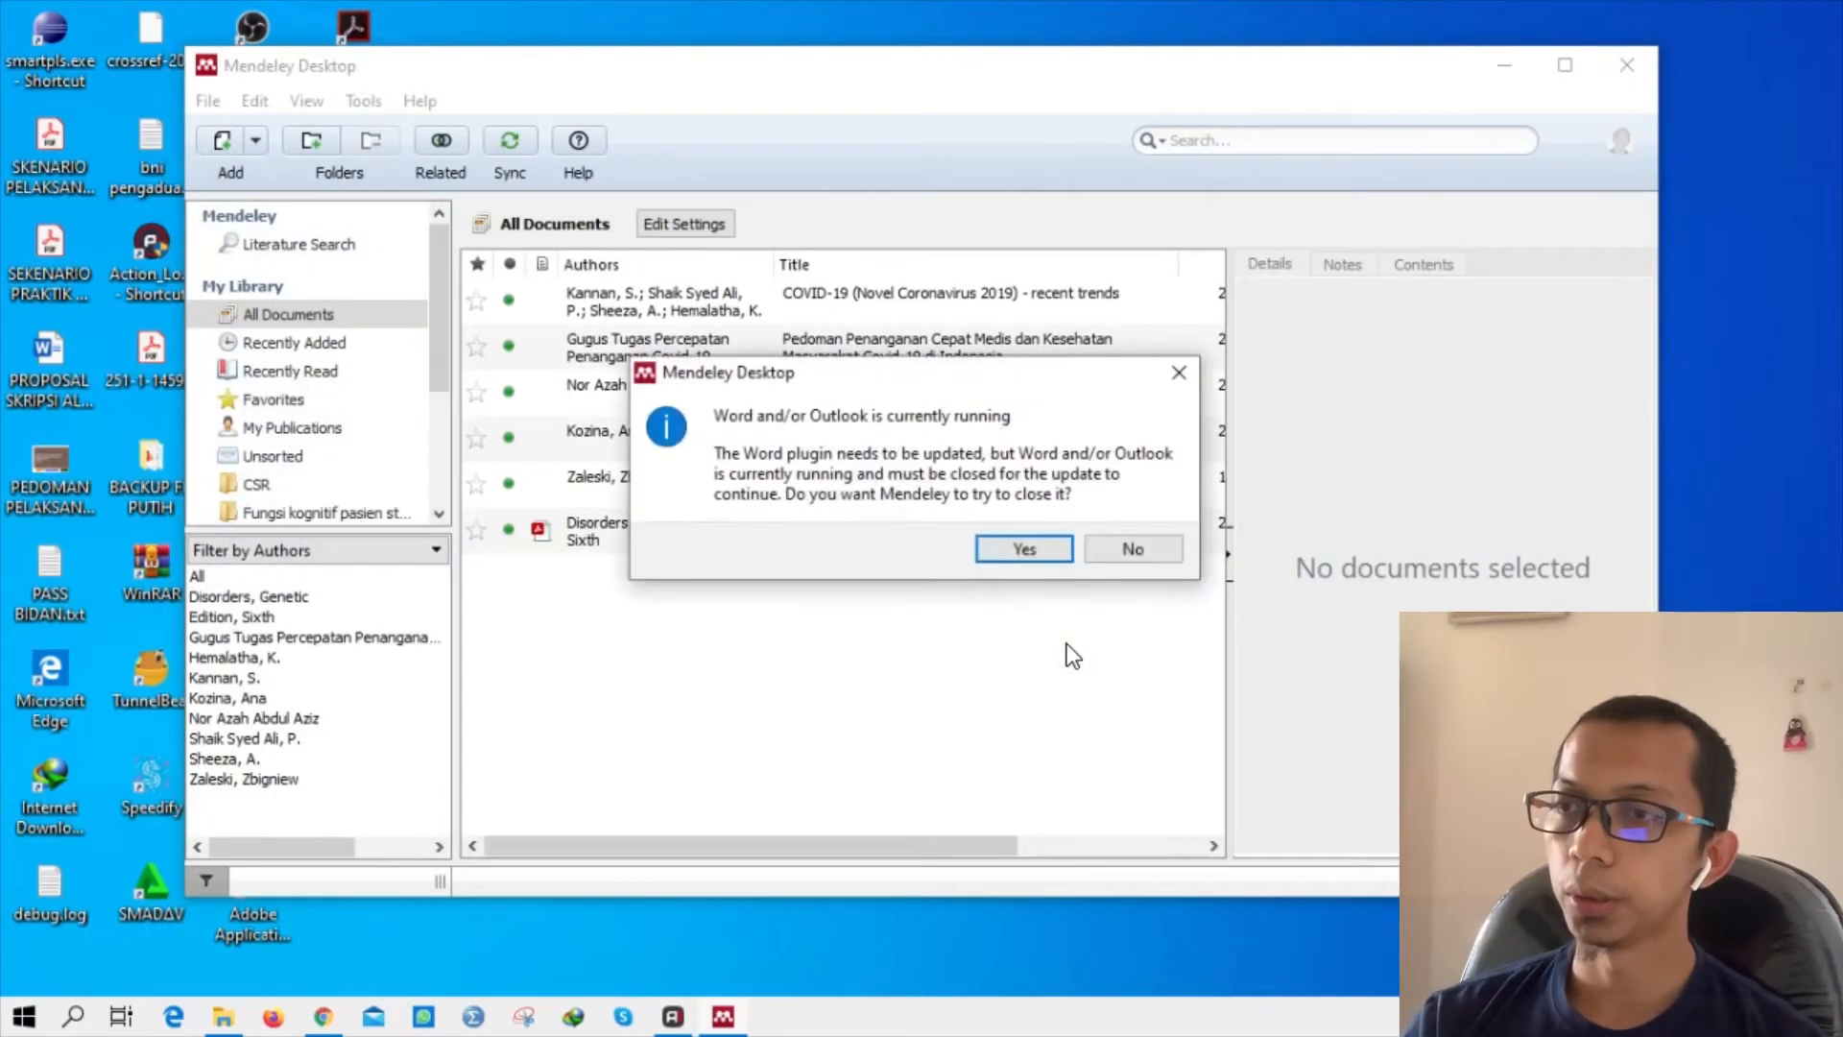
Respond to the prompts about closing Word for the plugin update.
key(Return)
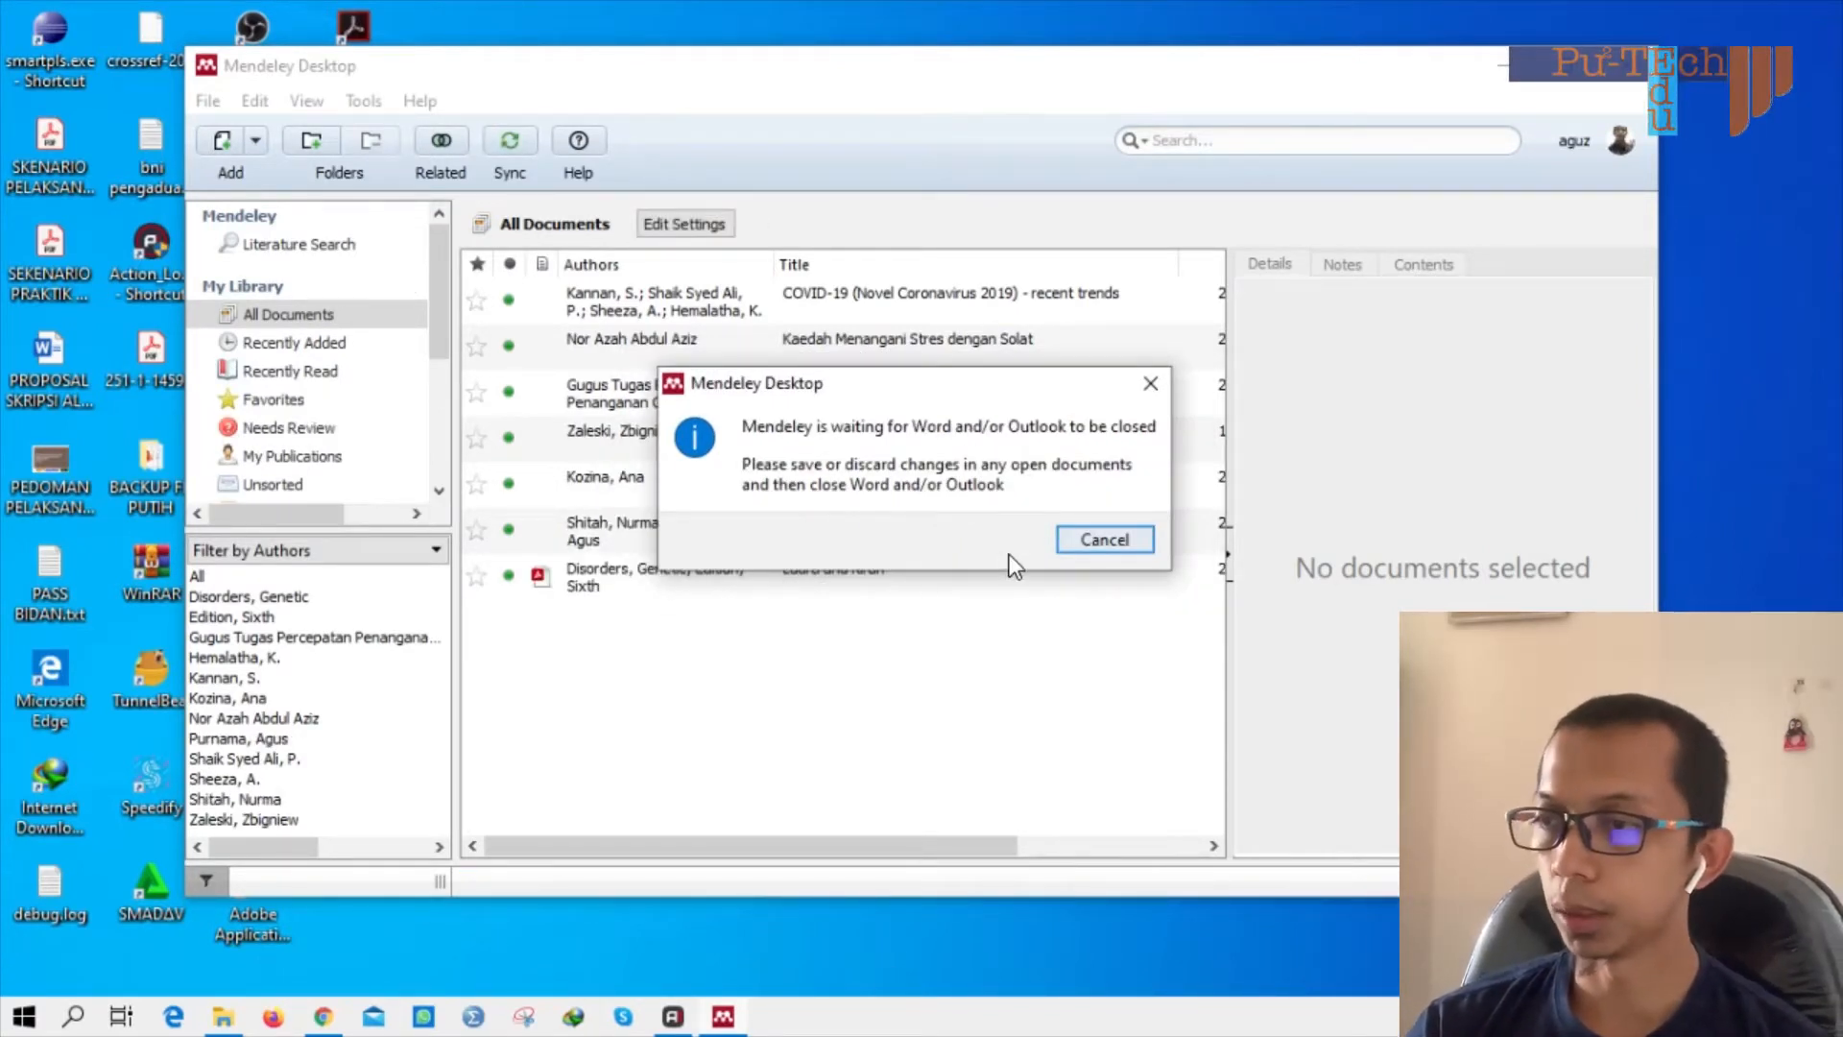
click(1070, 538)
click(1022, 578)
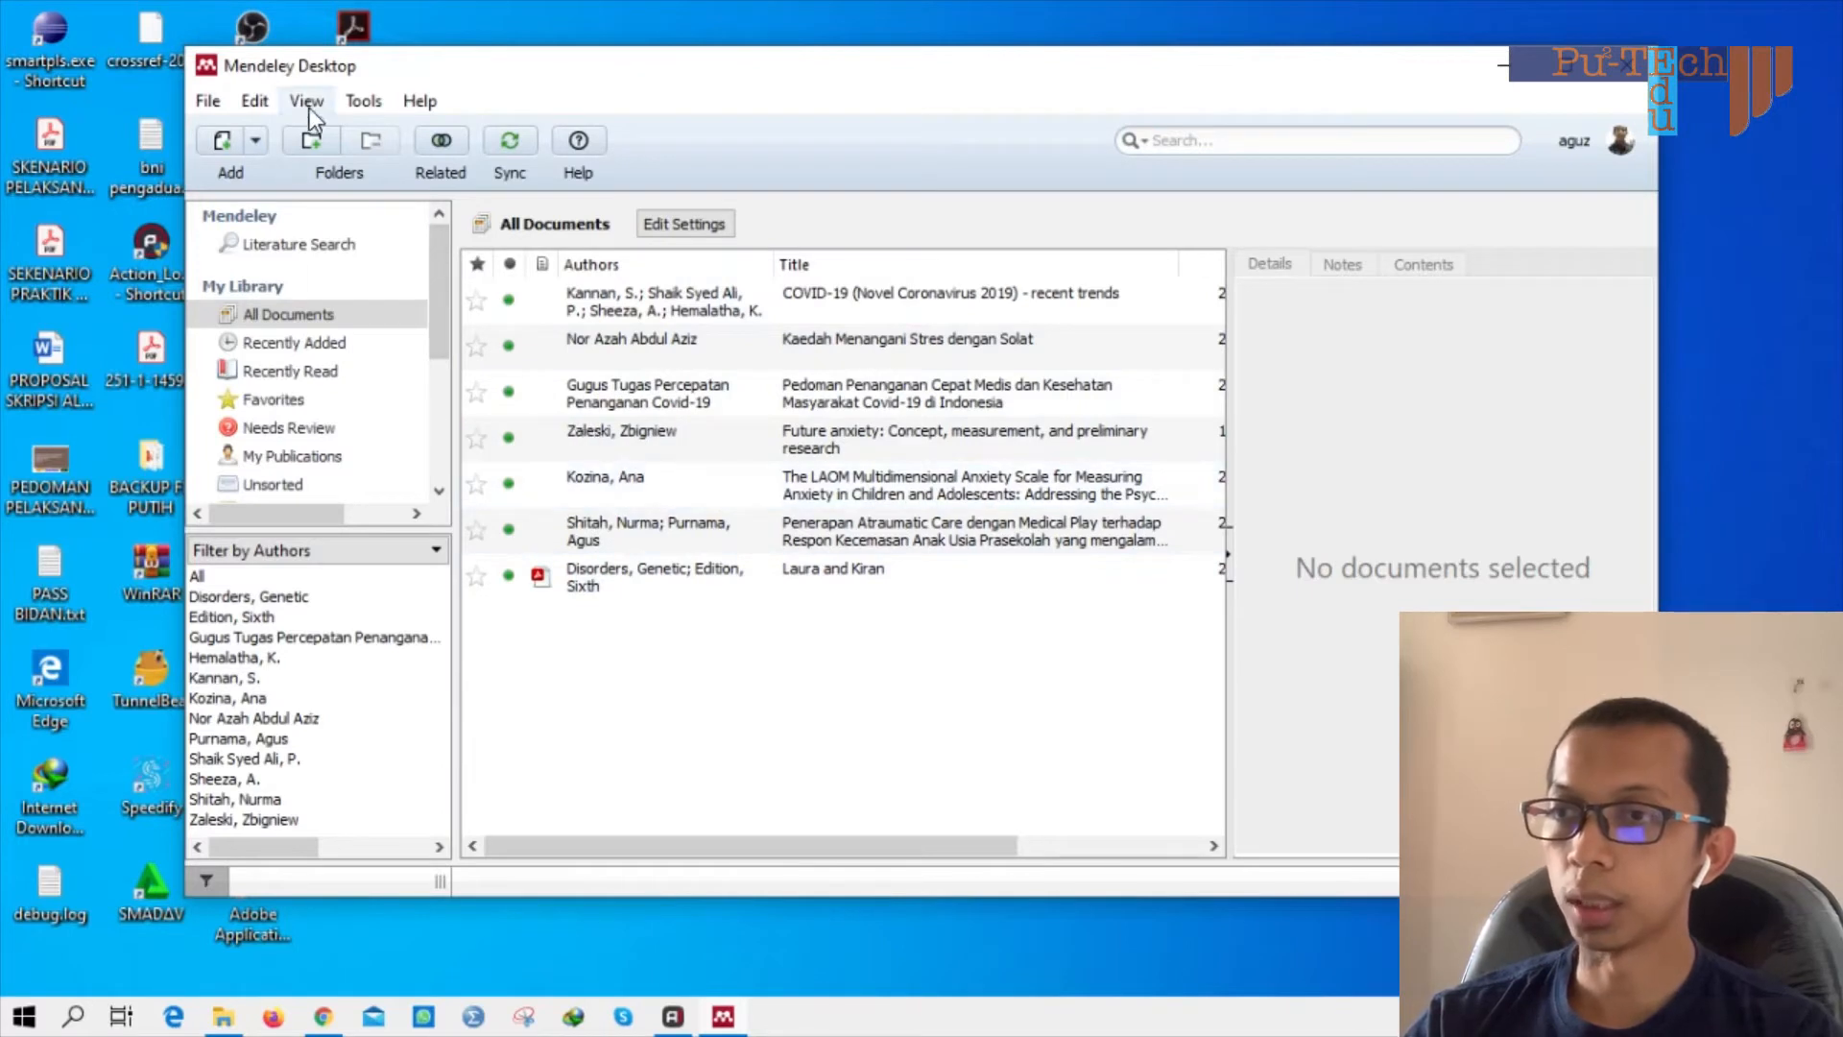
Install the MS Word plugin from the Tools menu, force-closing Word, and confirm it installed.
click(364, 101)
click(365, 102)
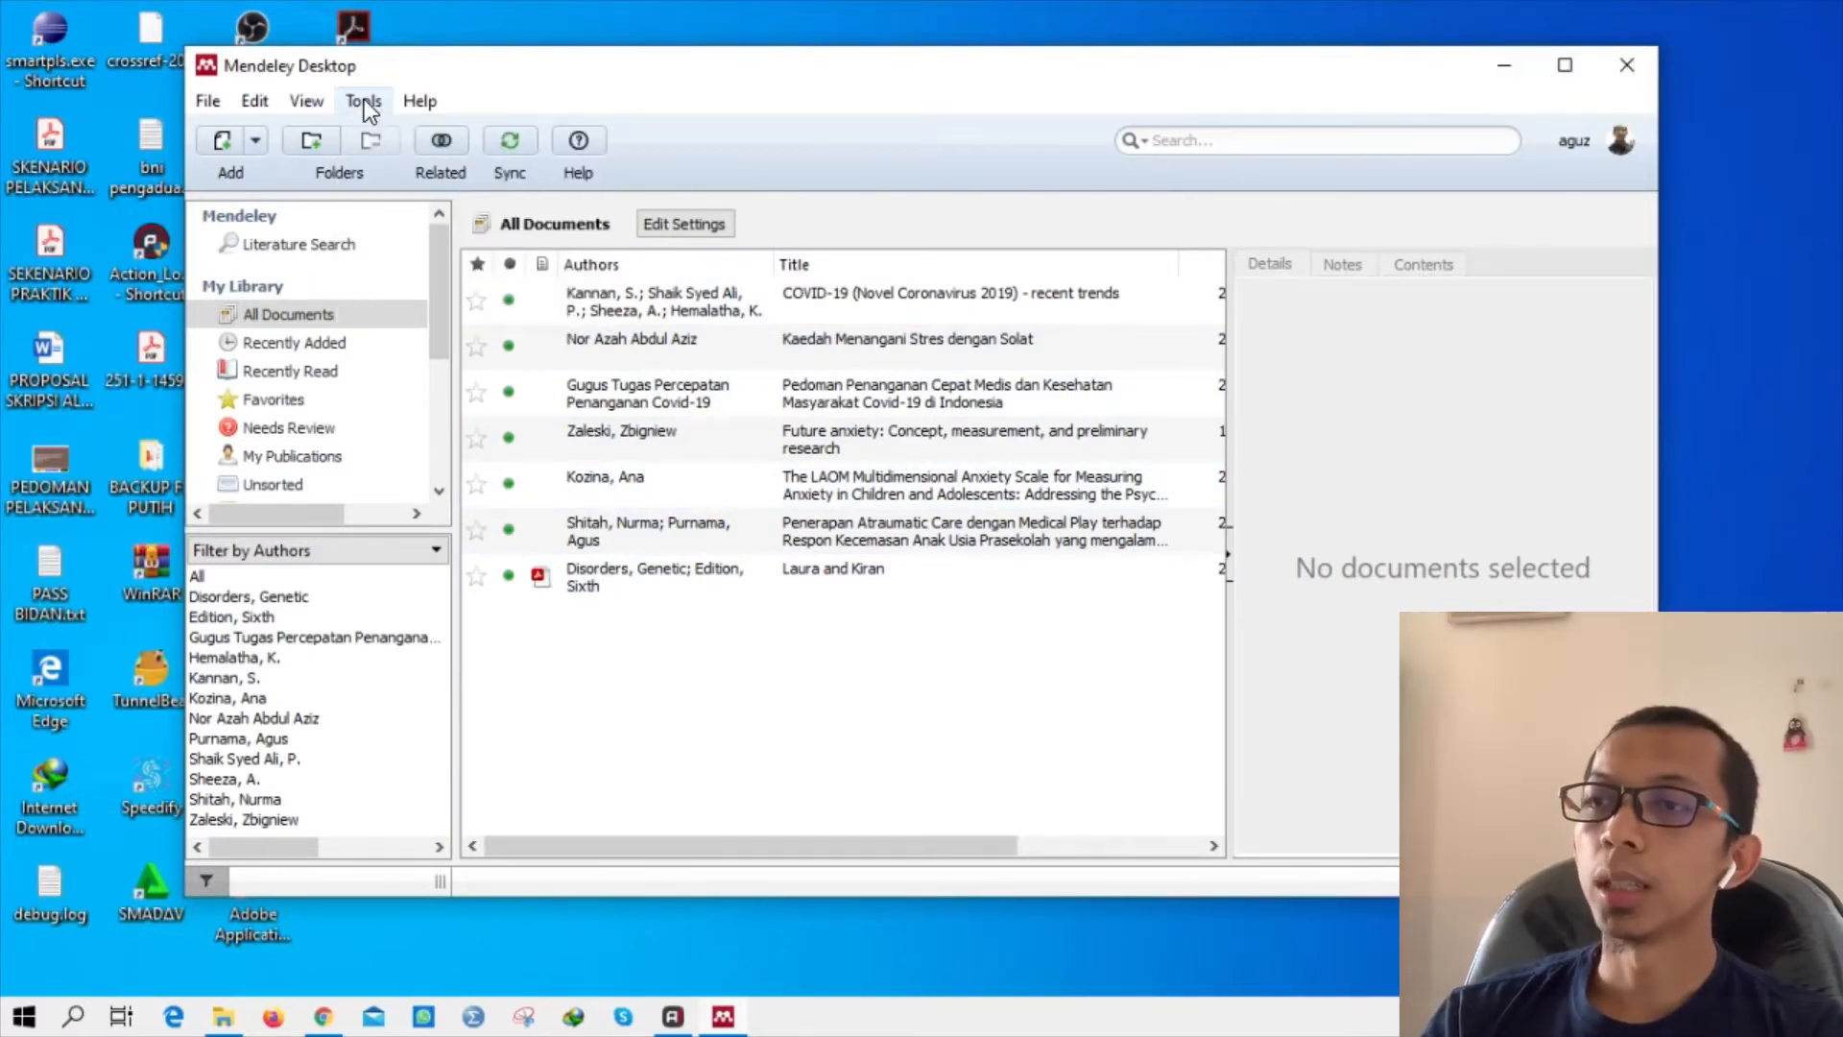
click(365, 100)
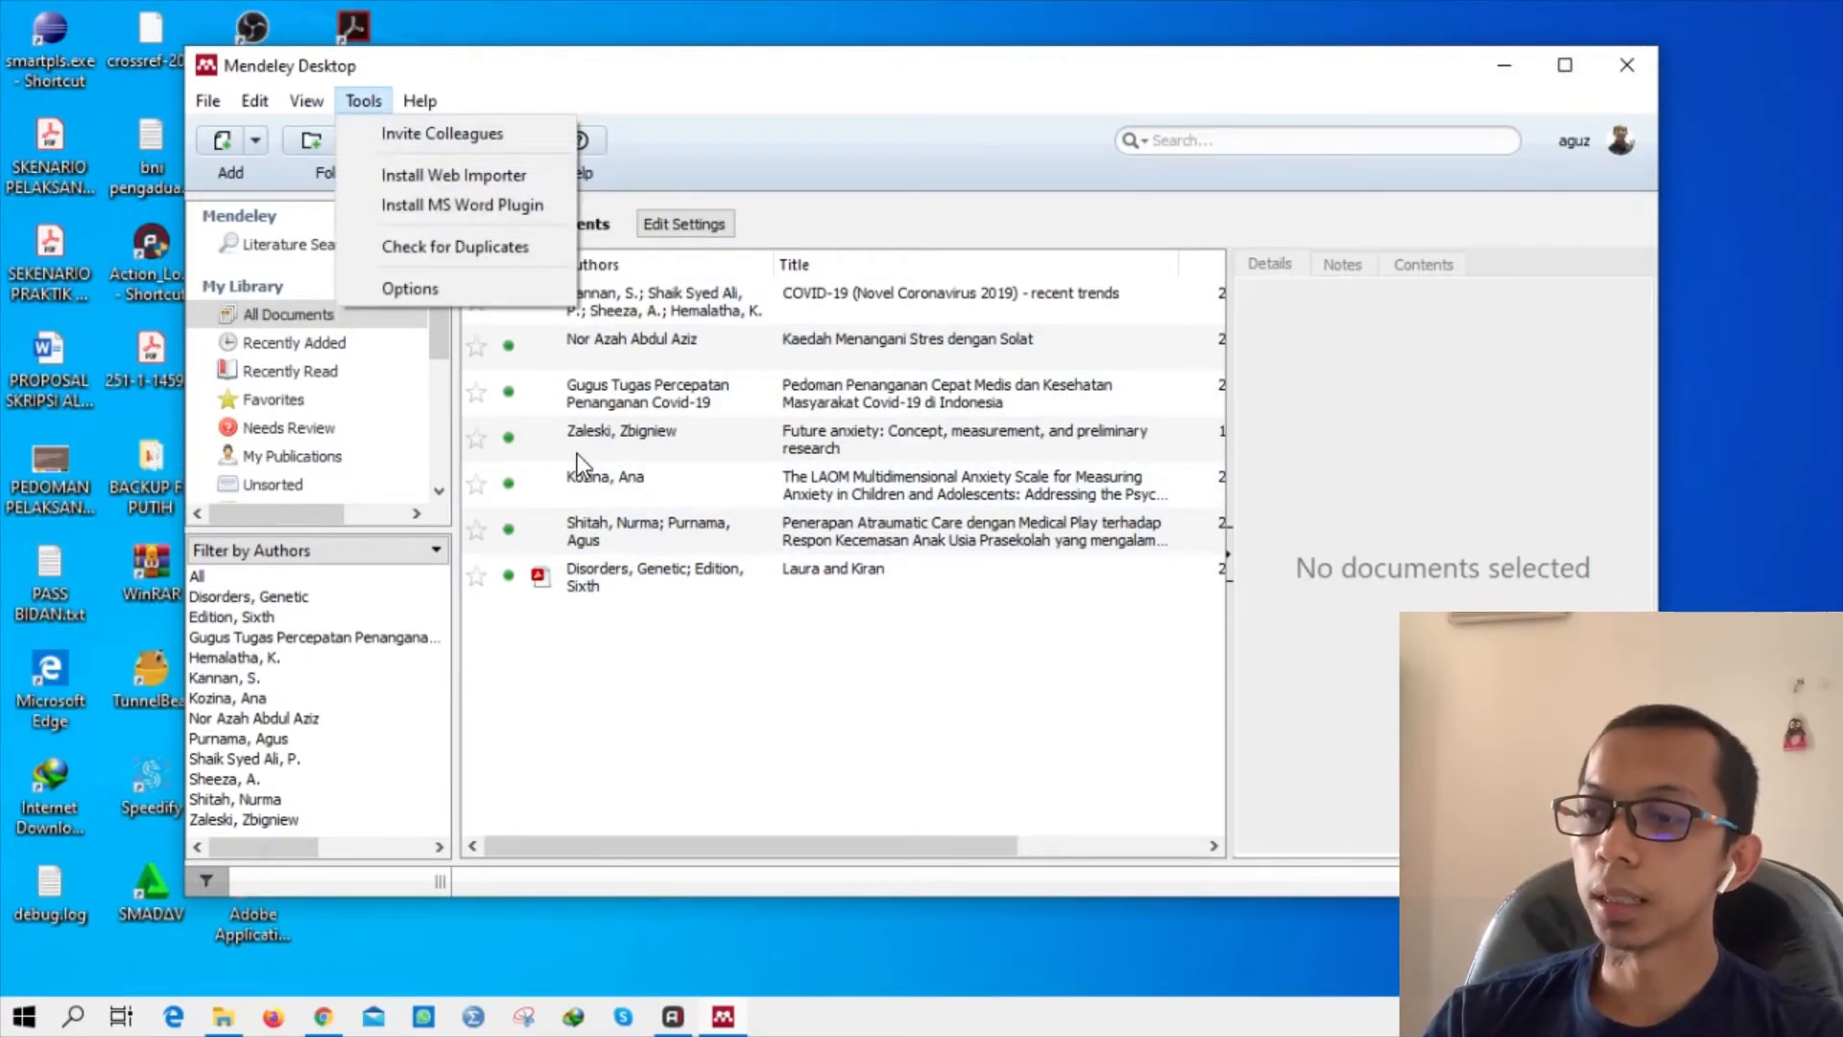
click(446, 204)
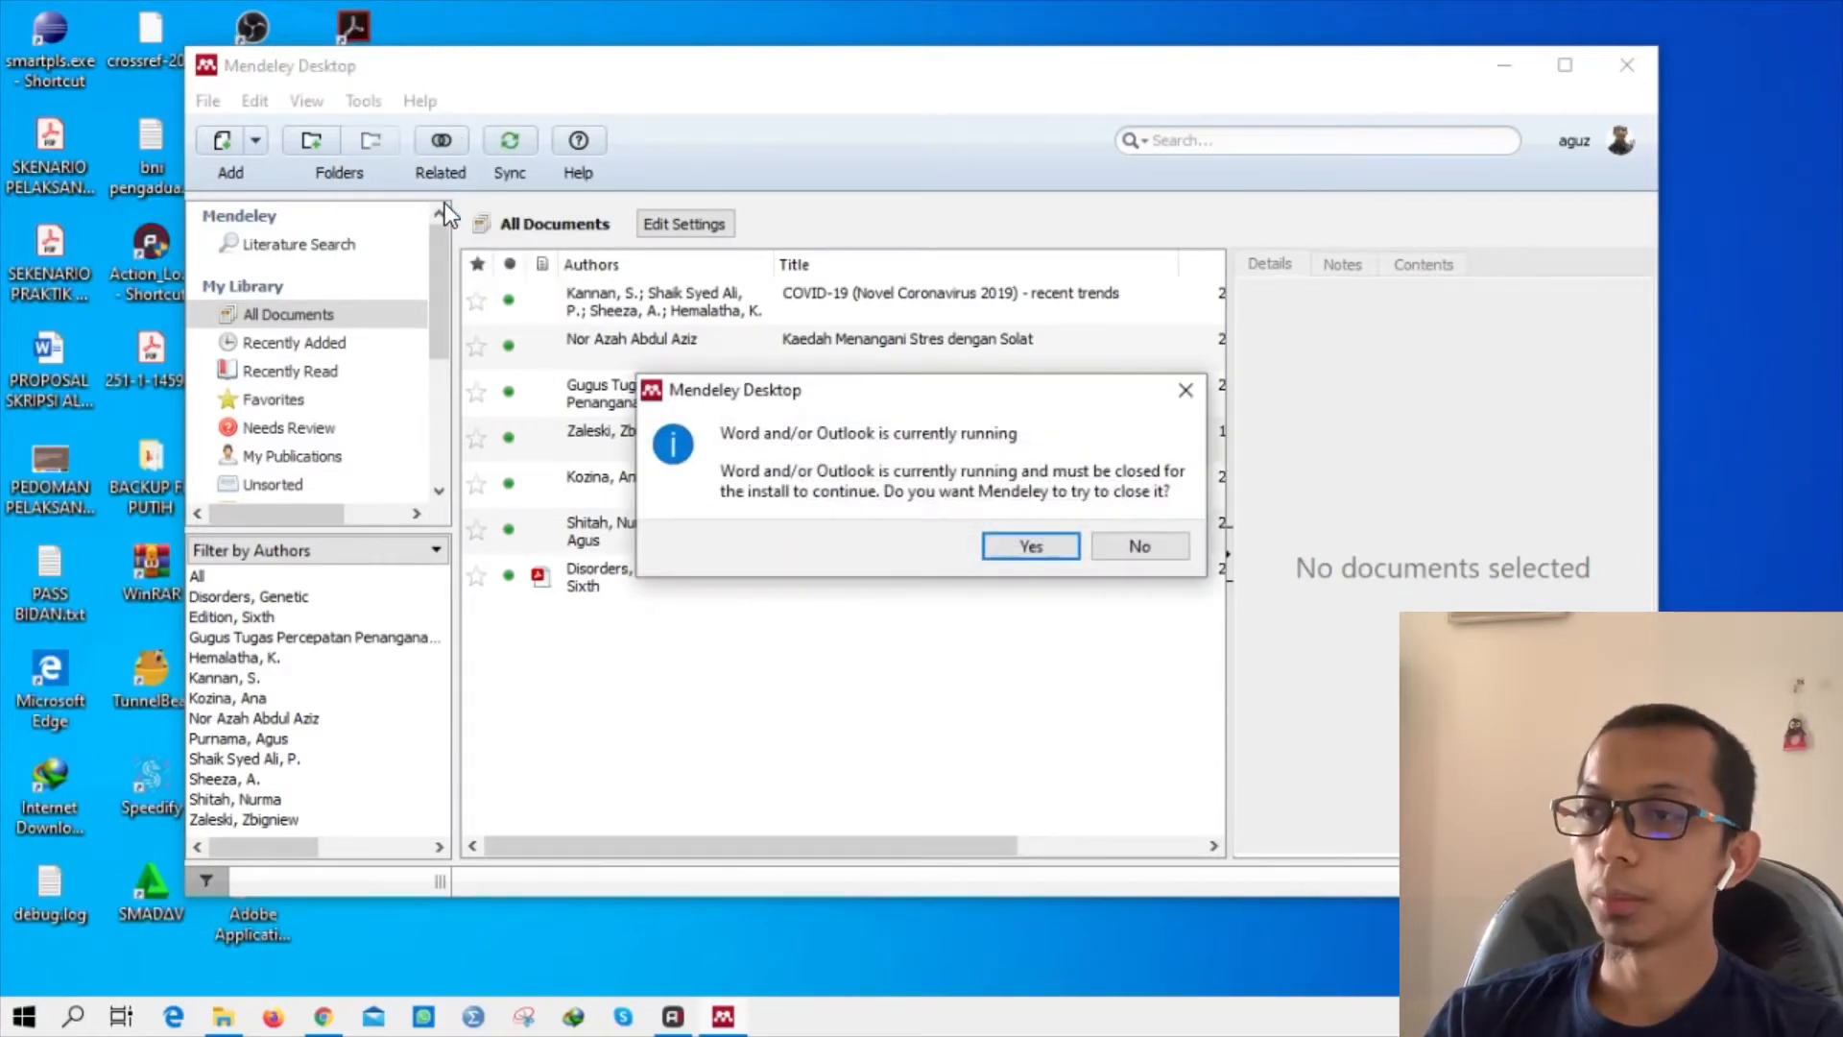
click(1037, 544)
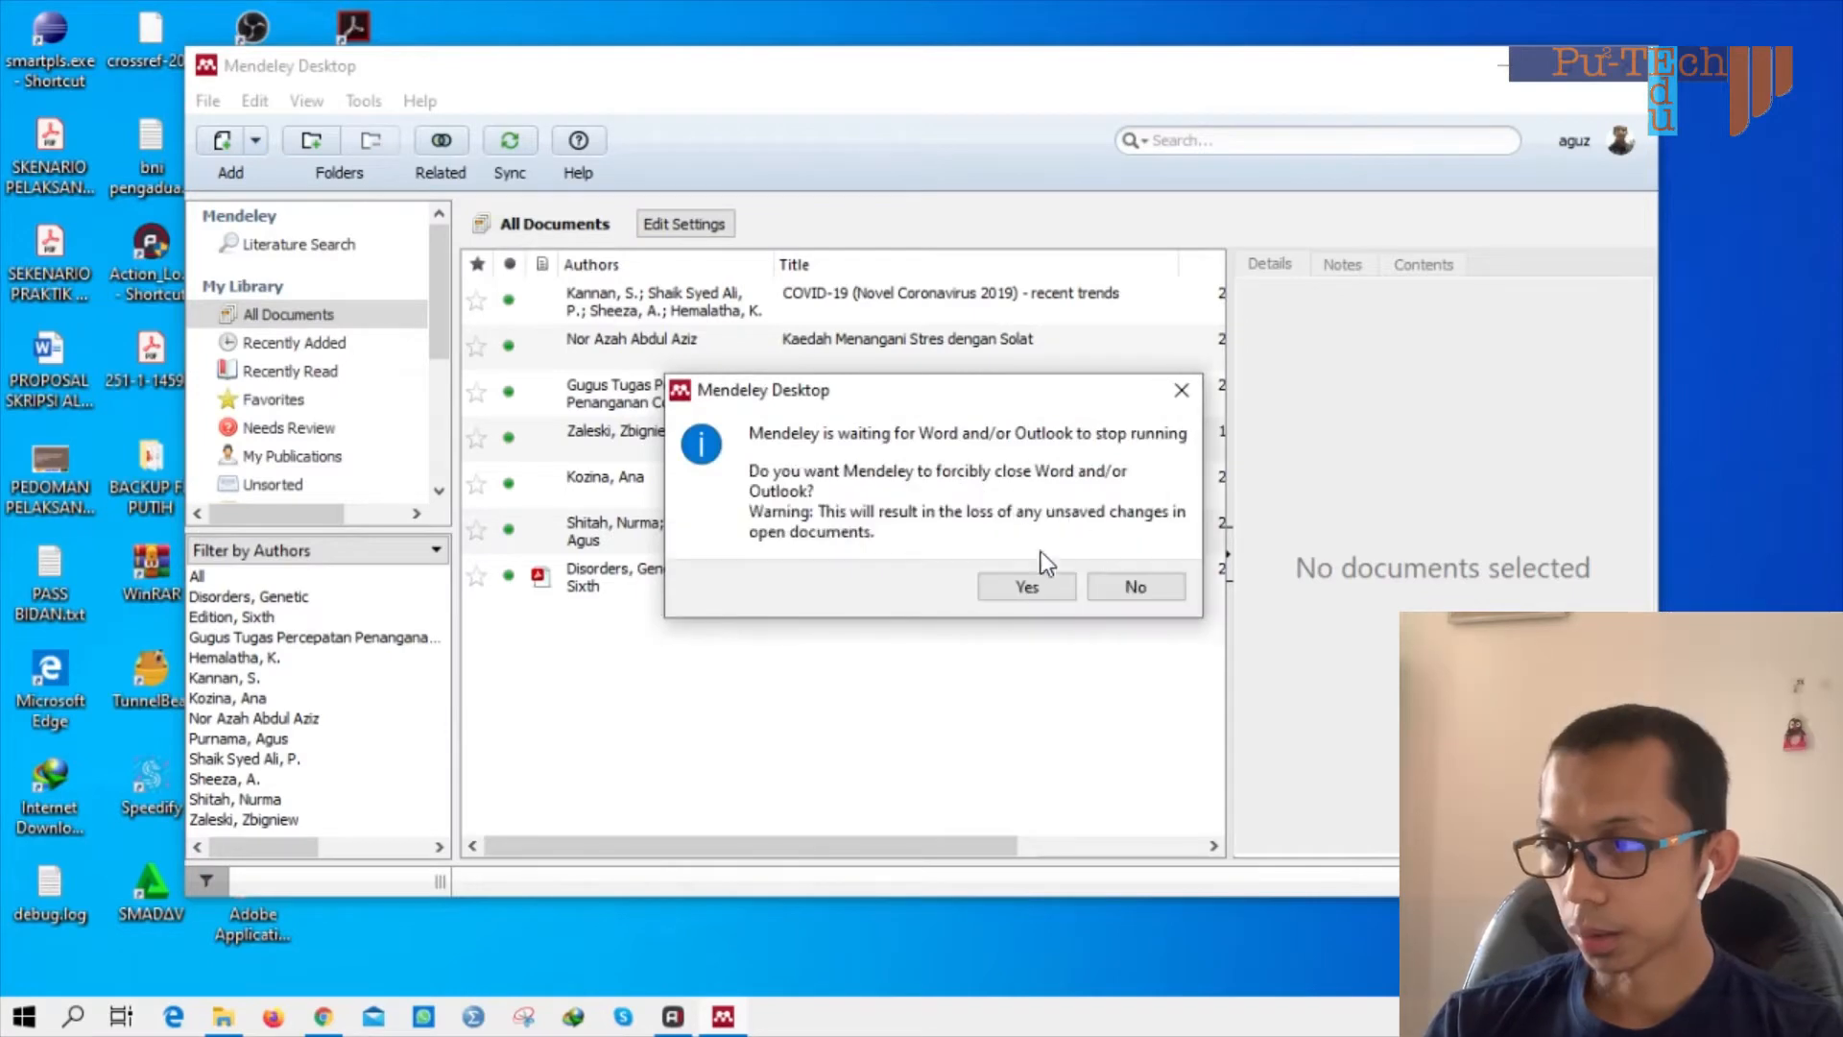
click(1027, 584)
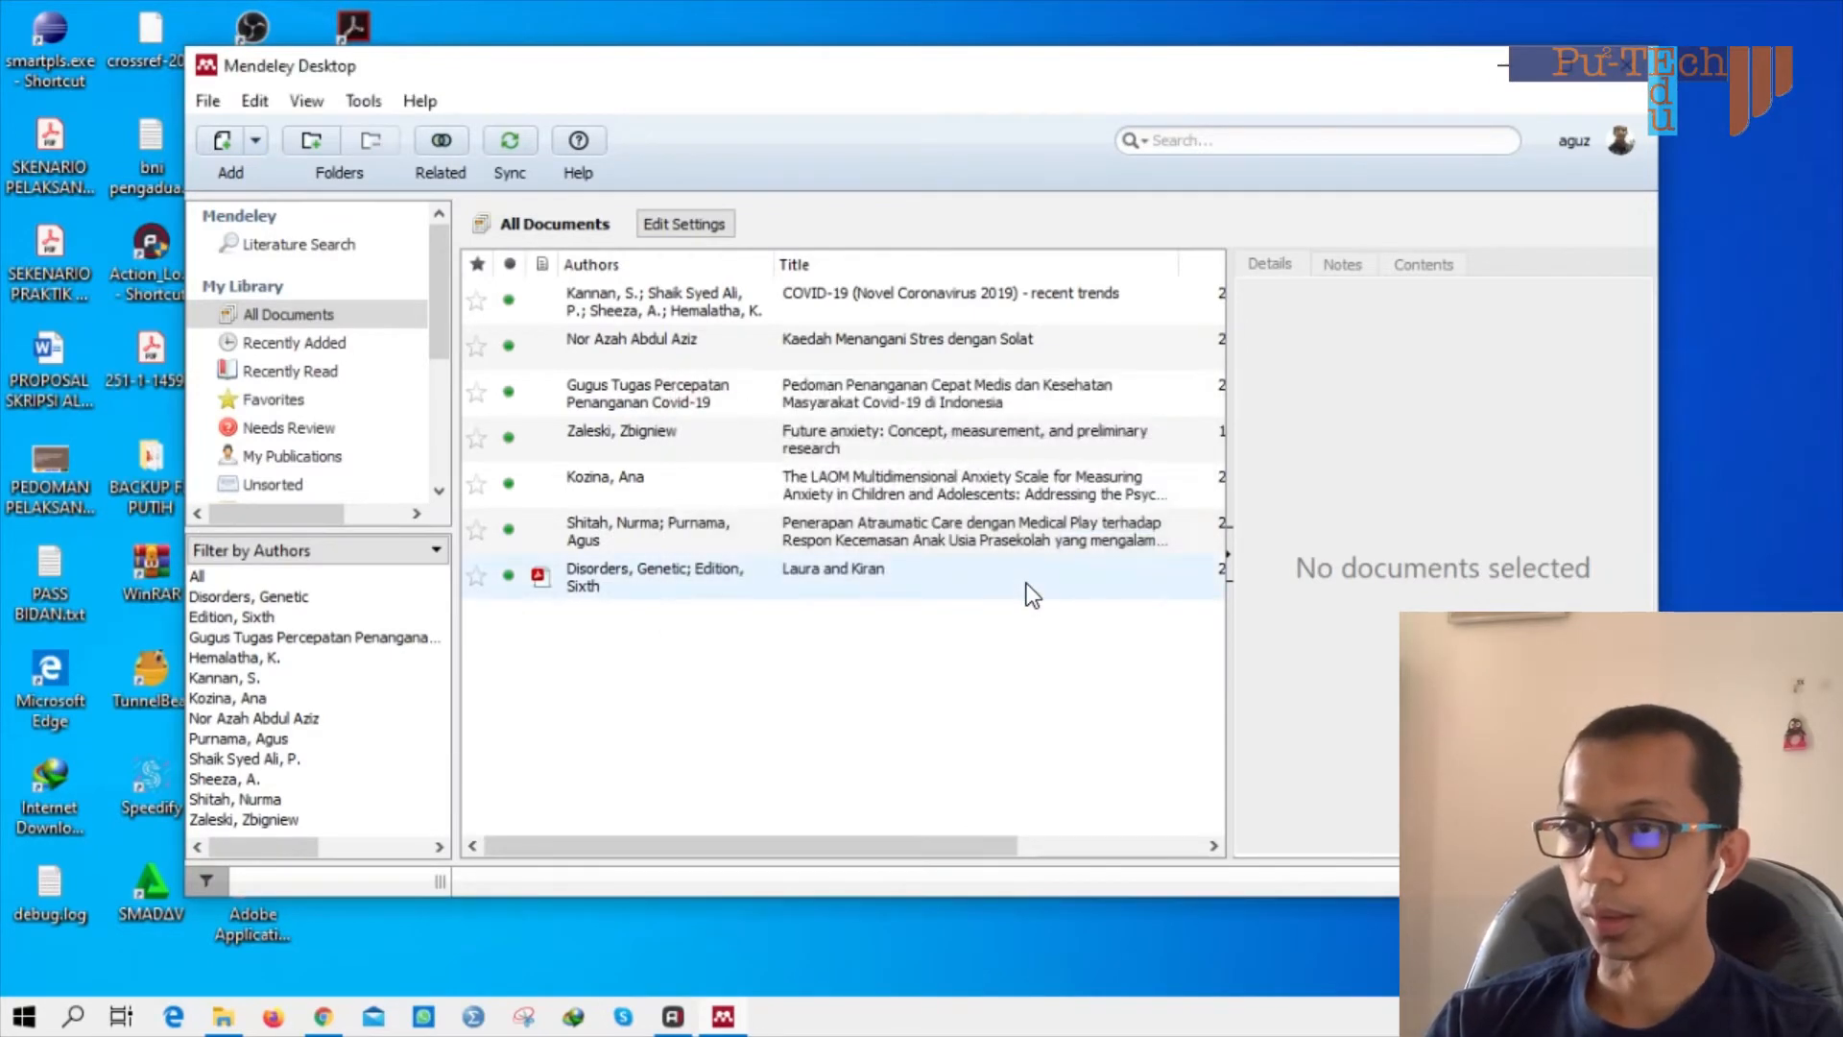
click(362, 104)
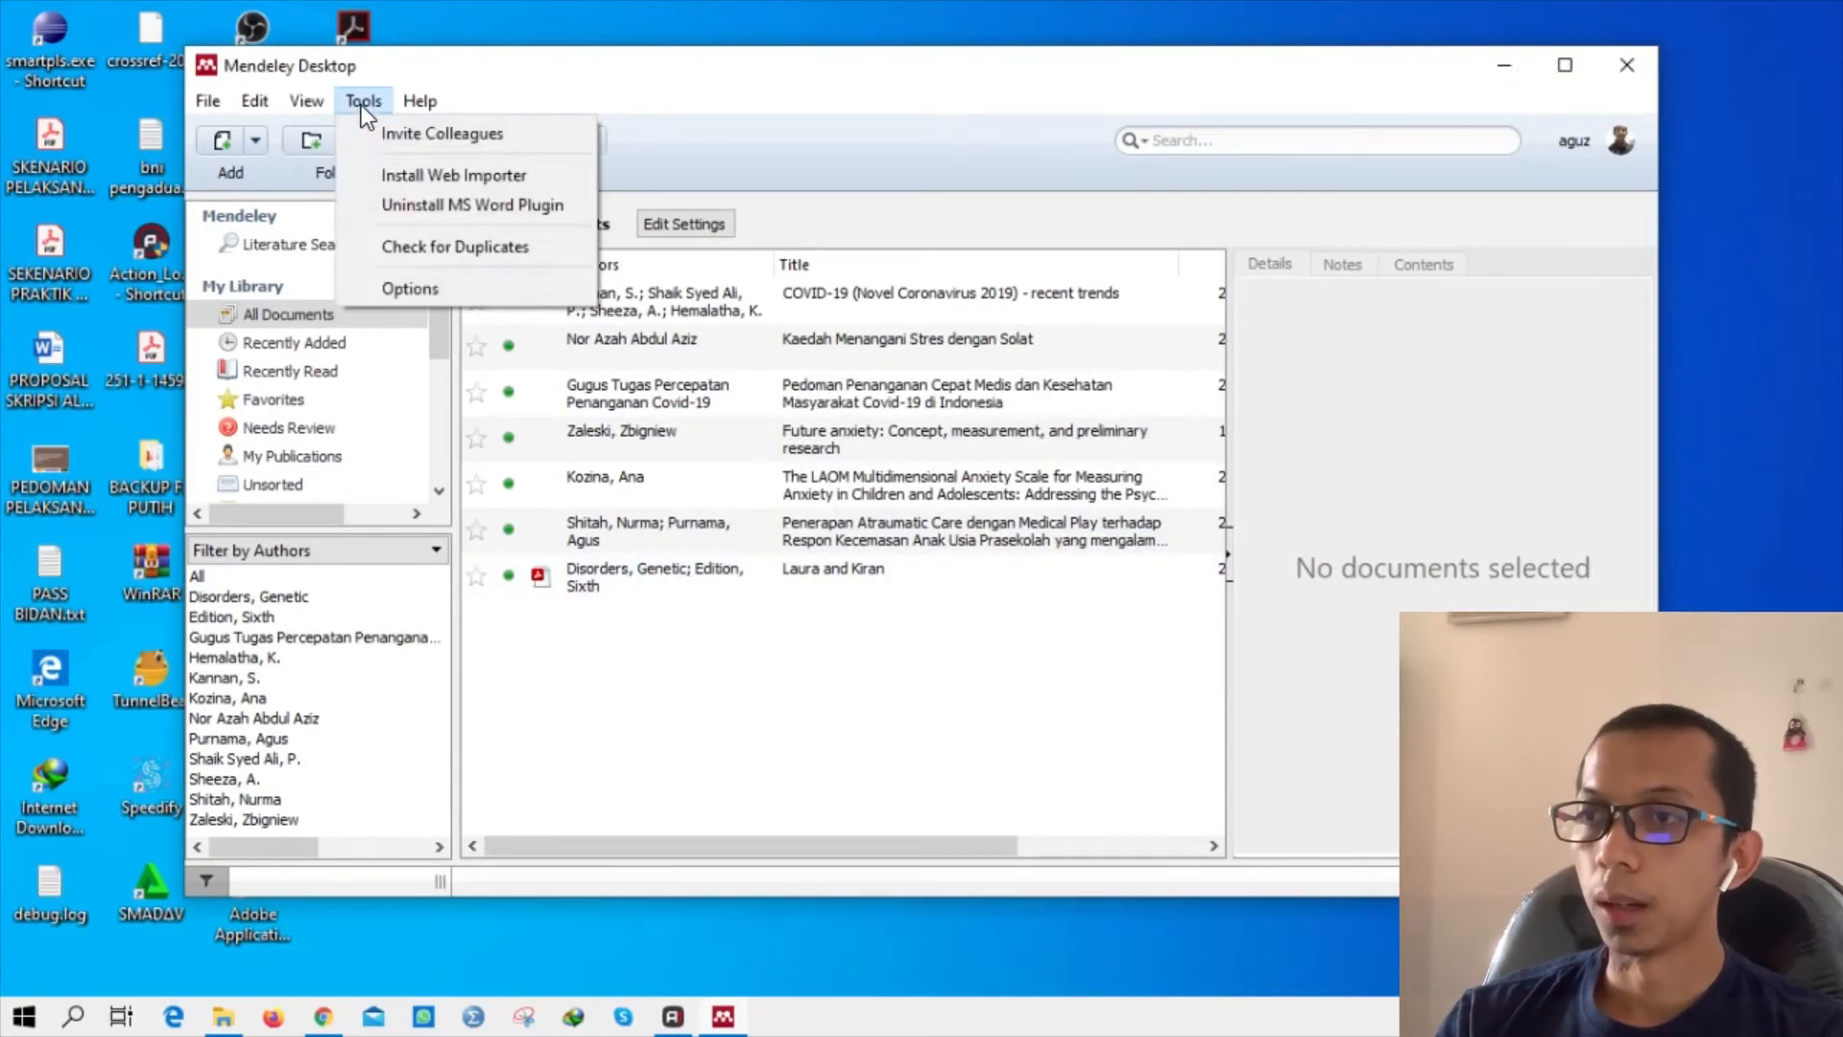
click(821, 661)
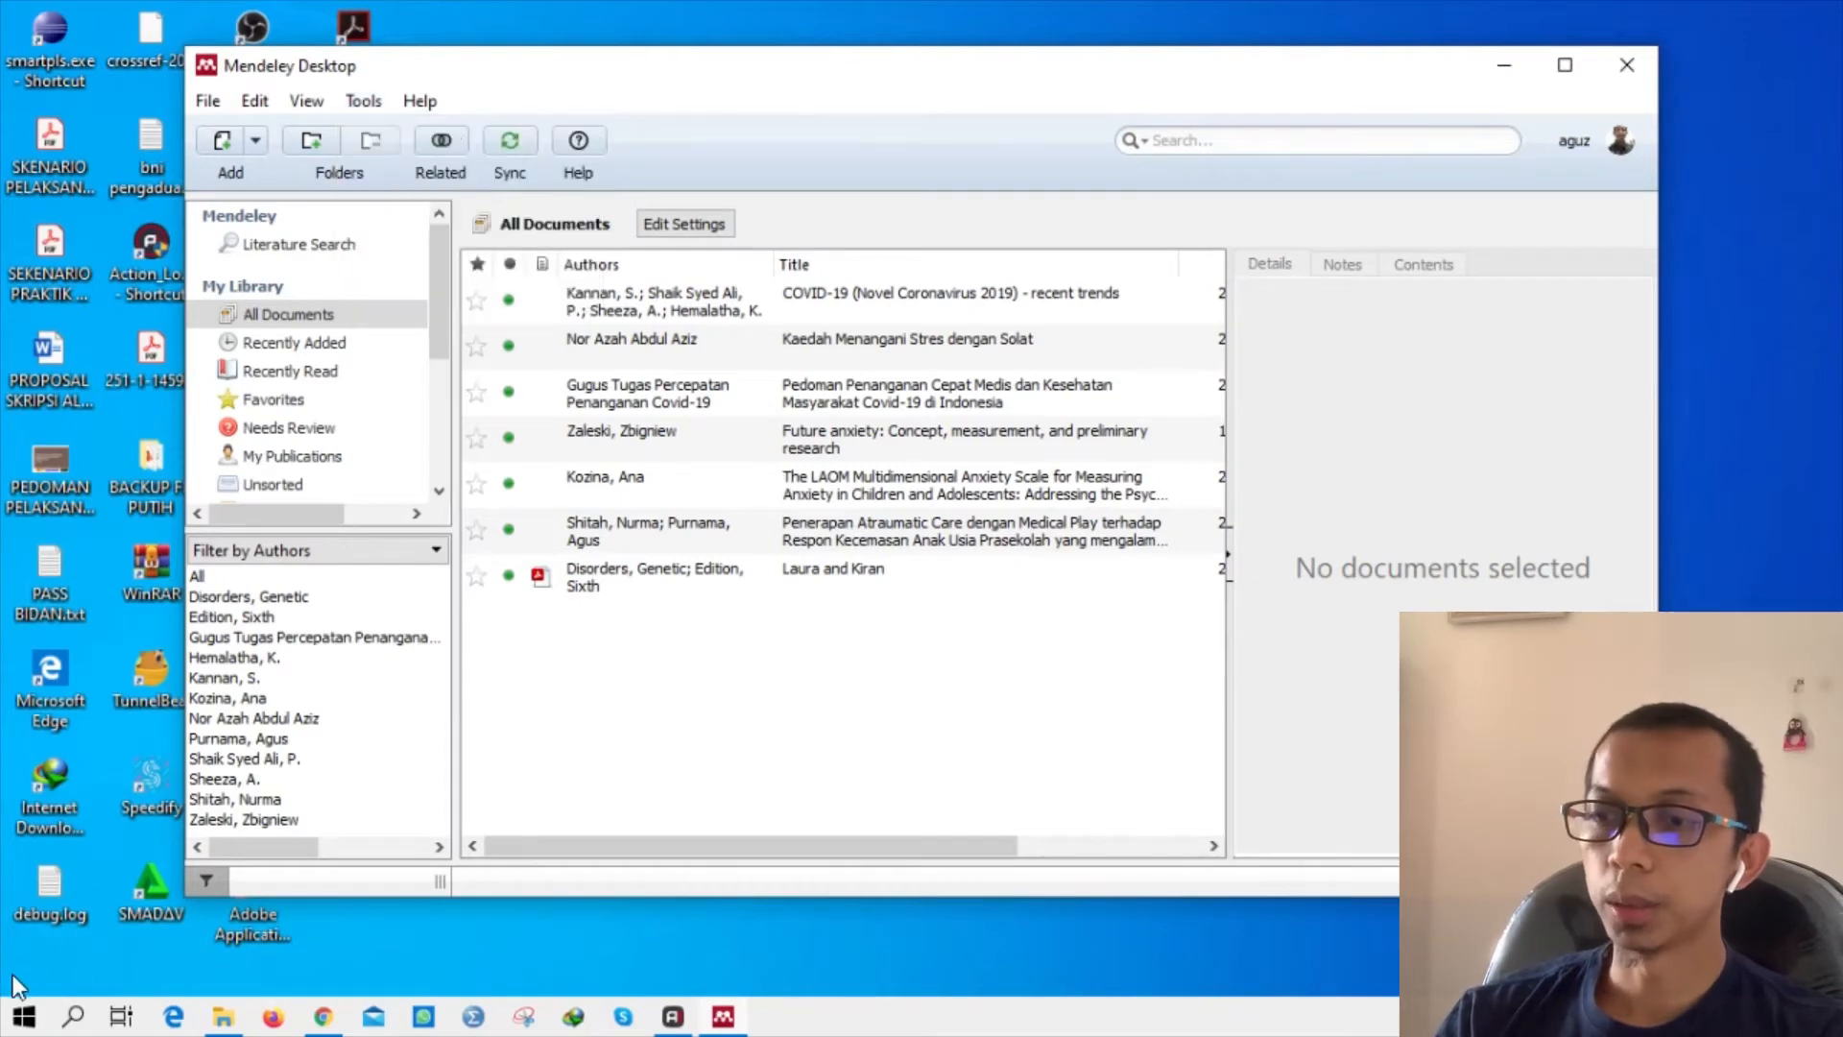
click(23, 1016)
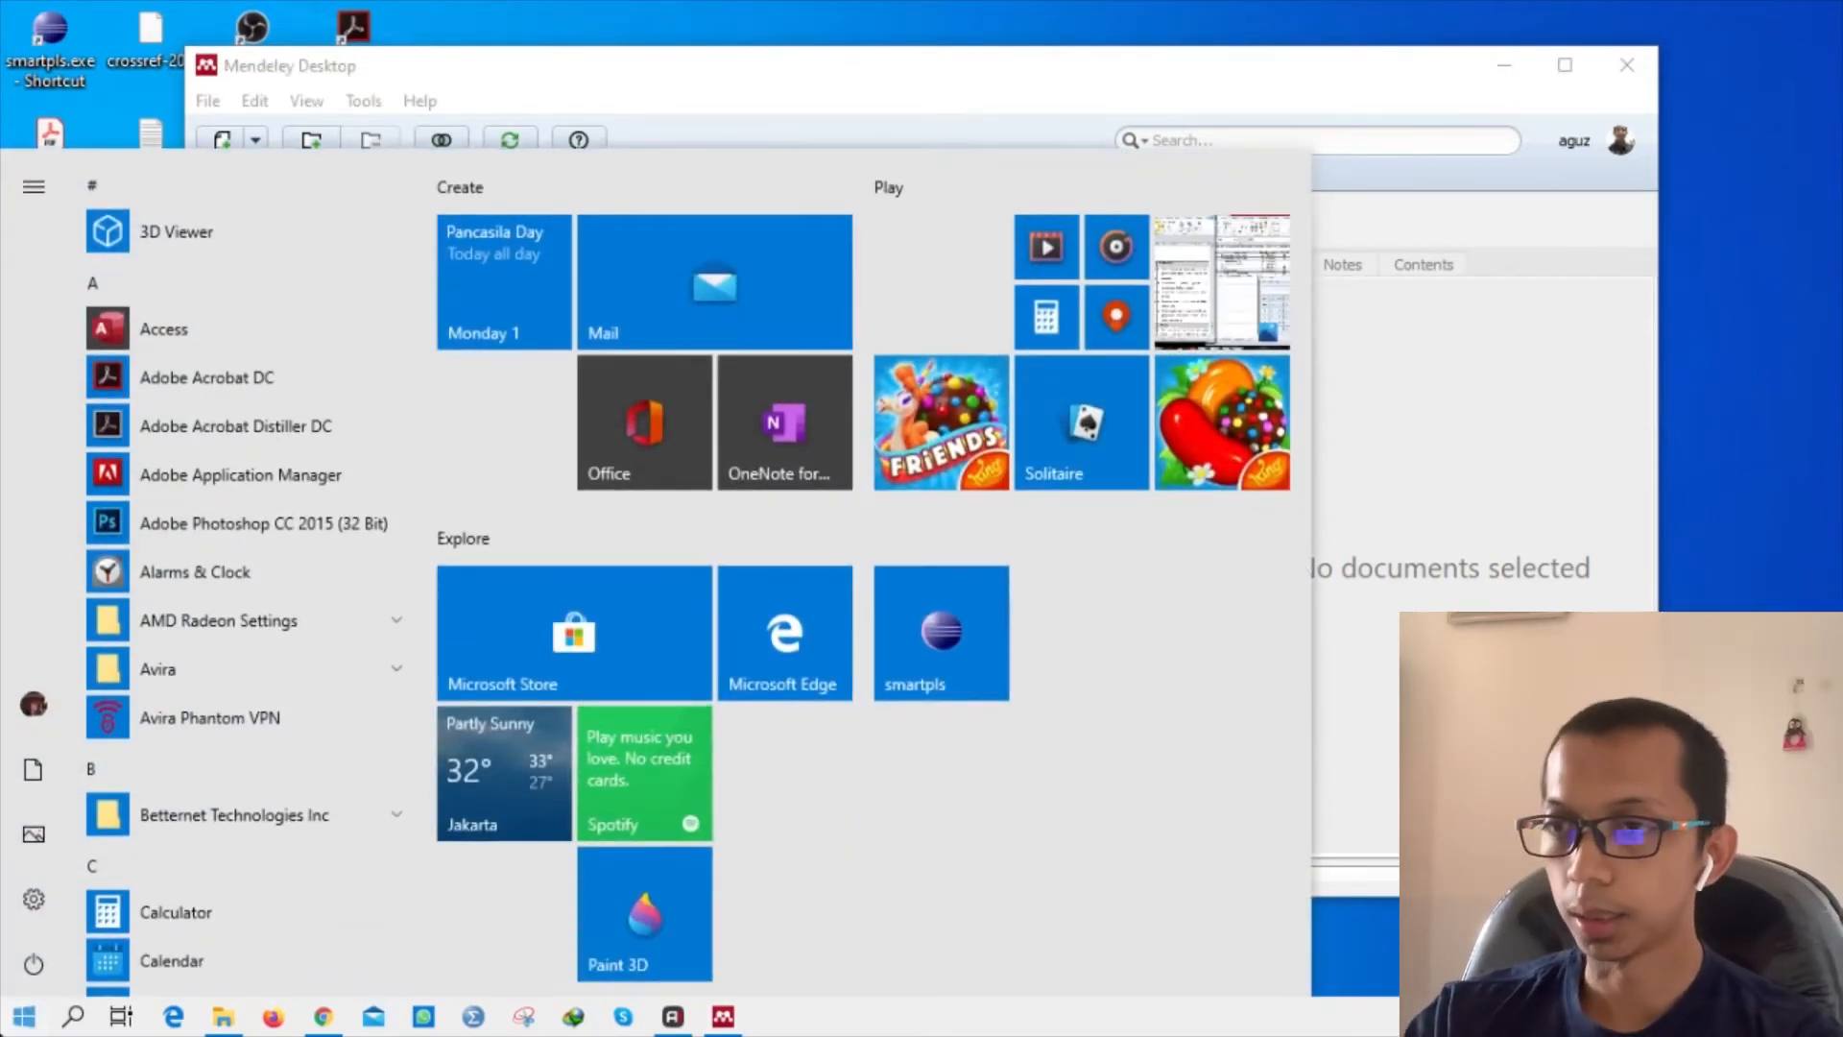
Open a maximized blank Word document showing the References tab, then return to Mendeley Desktop.
text(word)
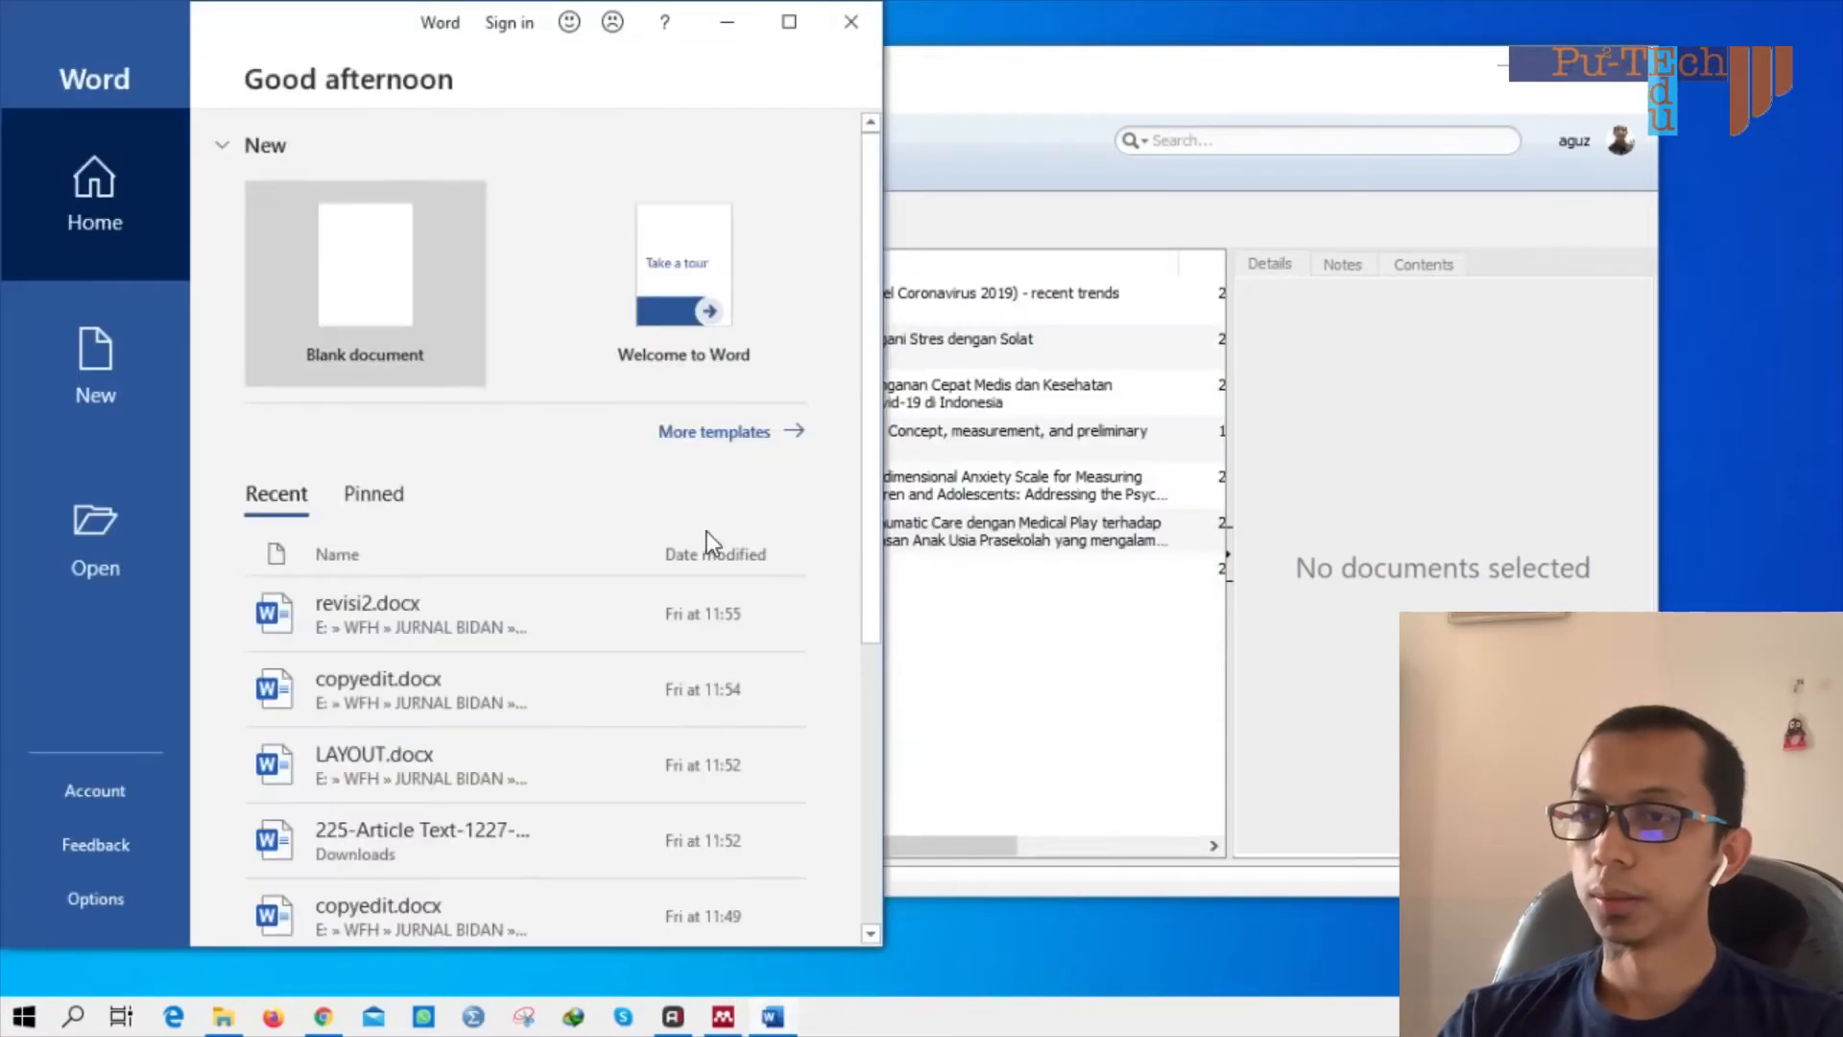
click(371, 301)
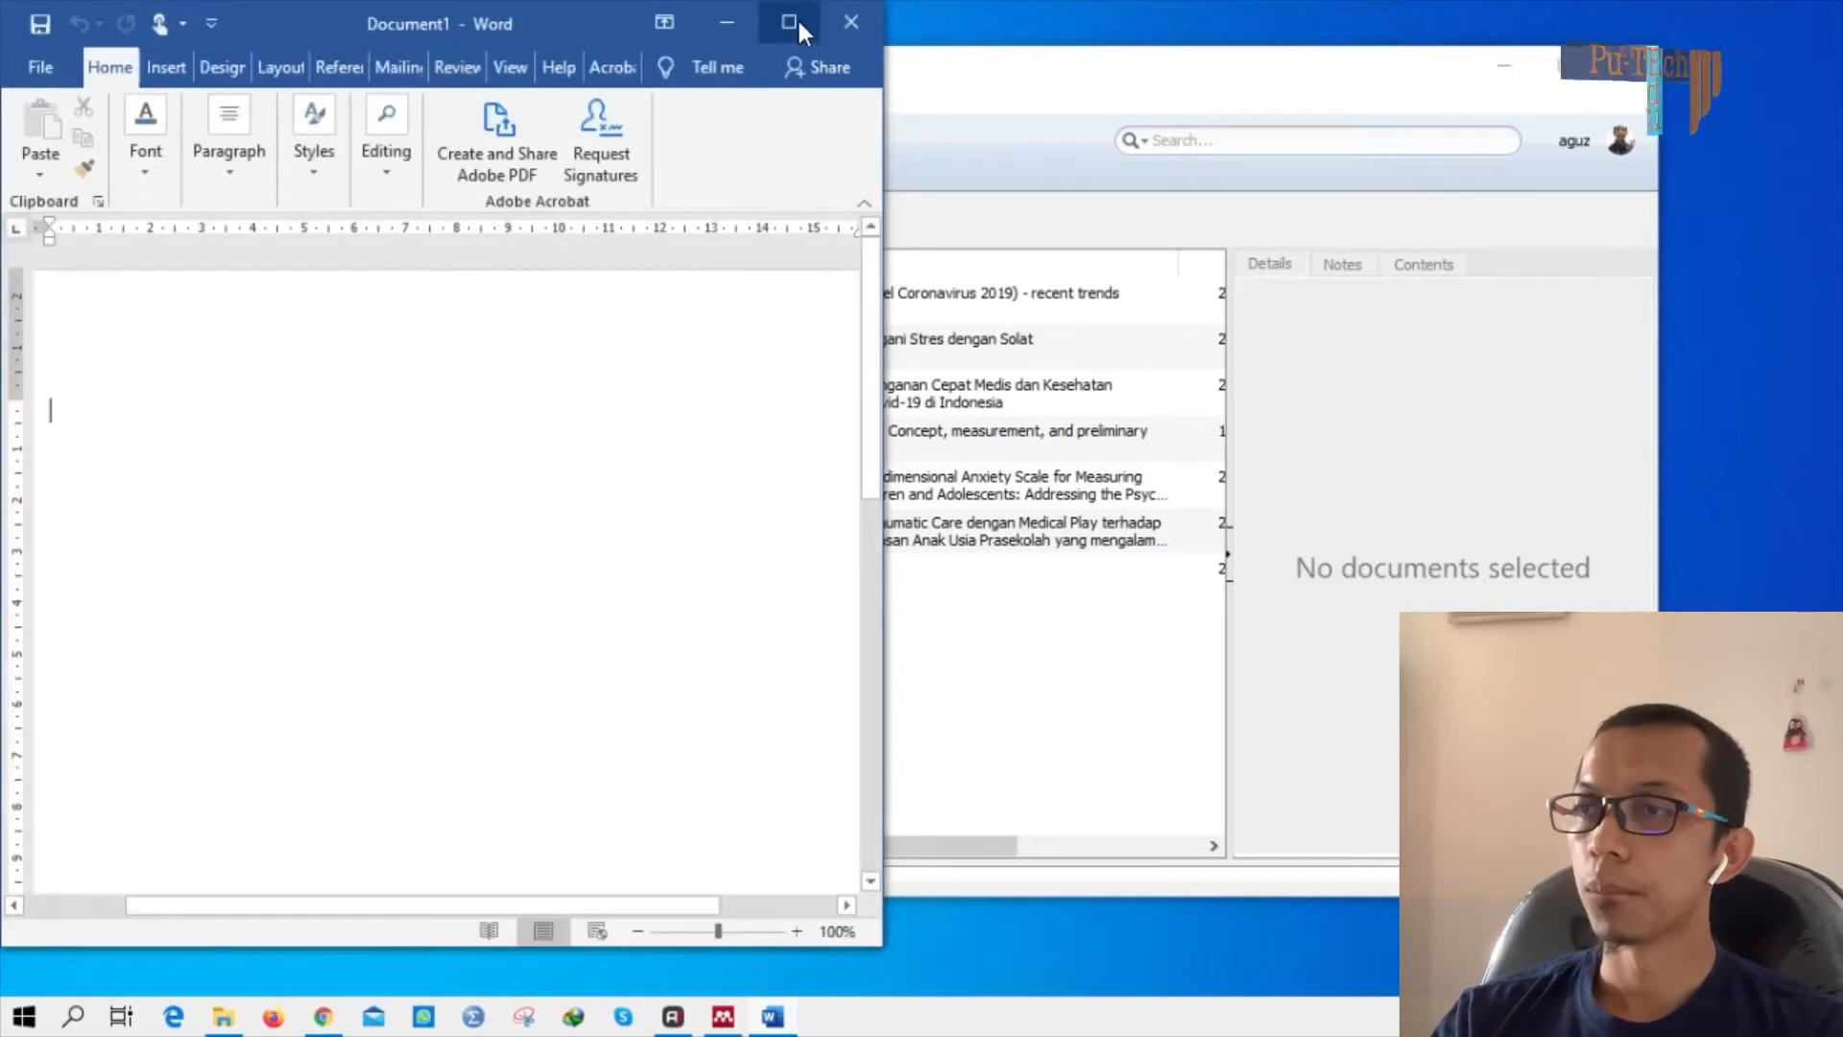
click(796, 19)
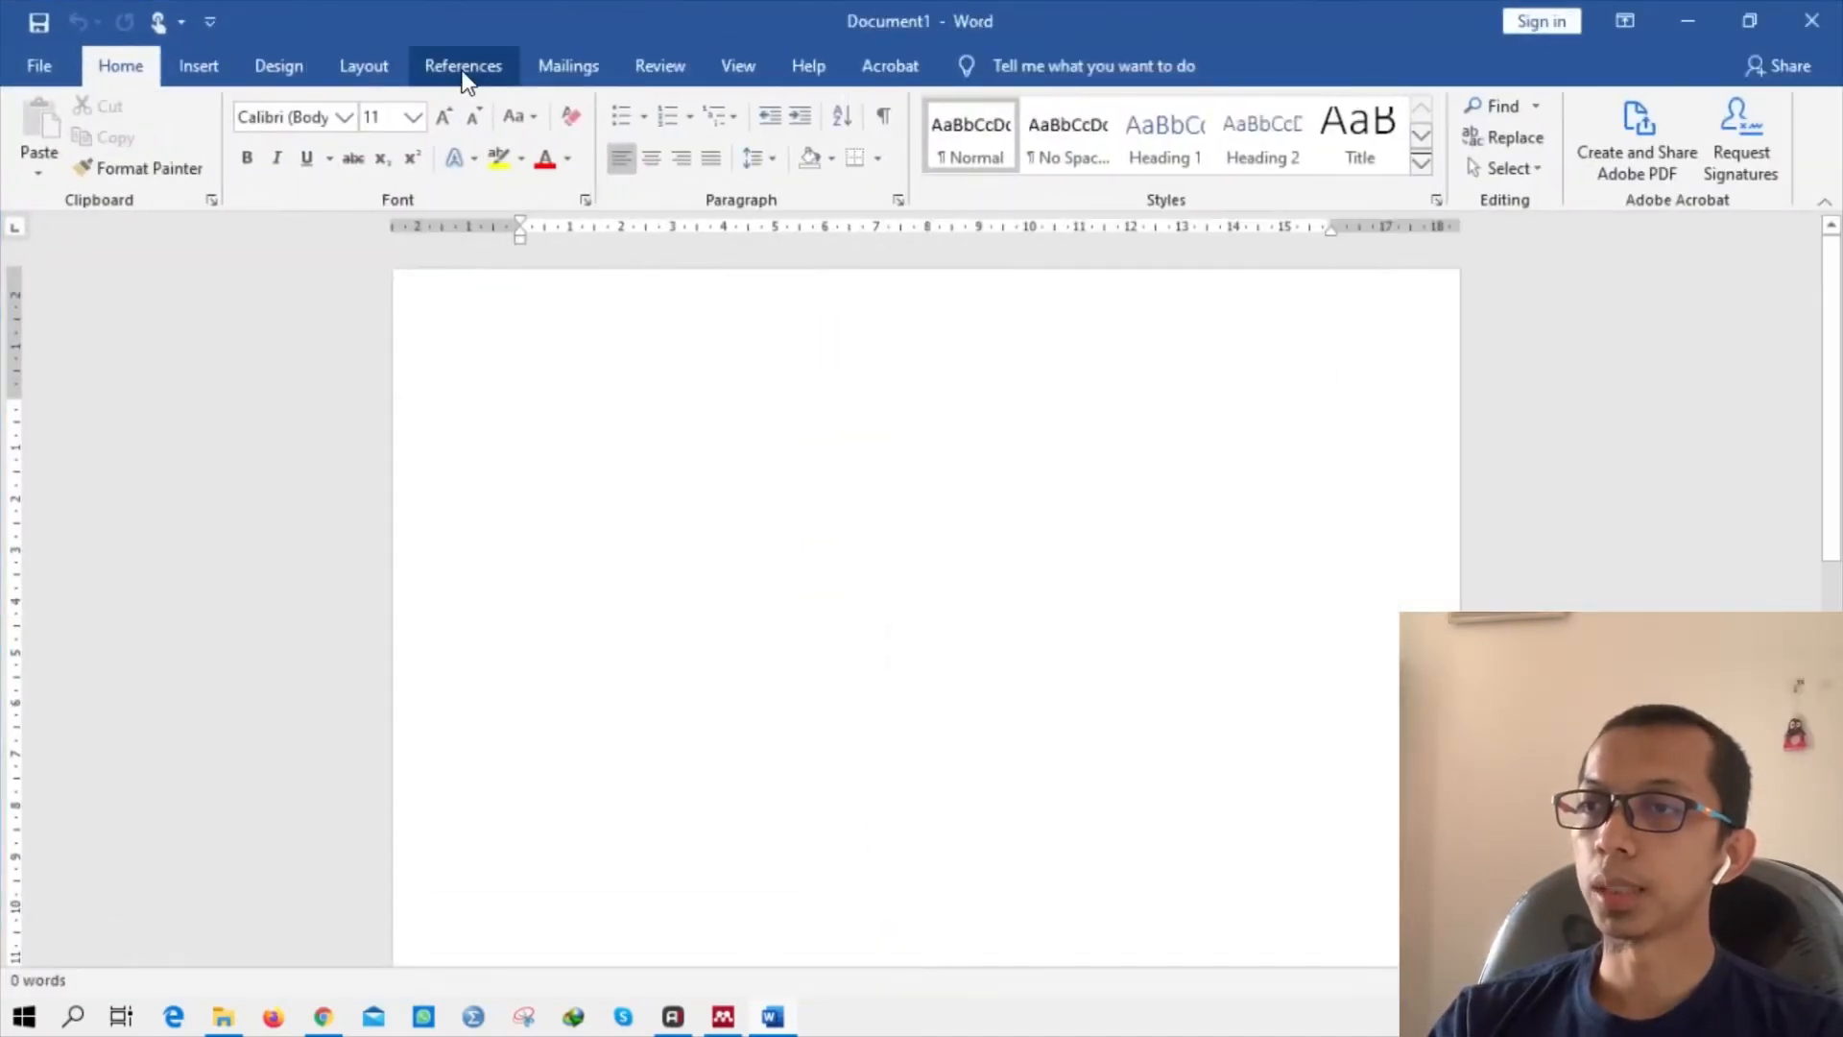
click(463, 67)
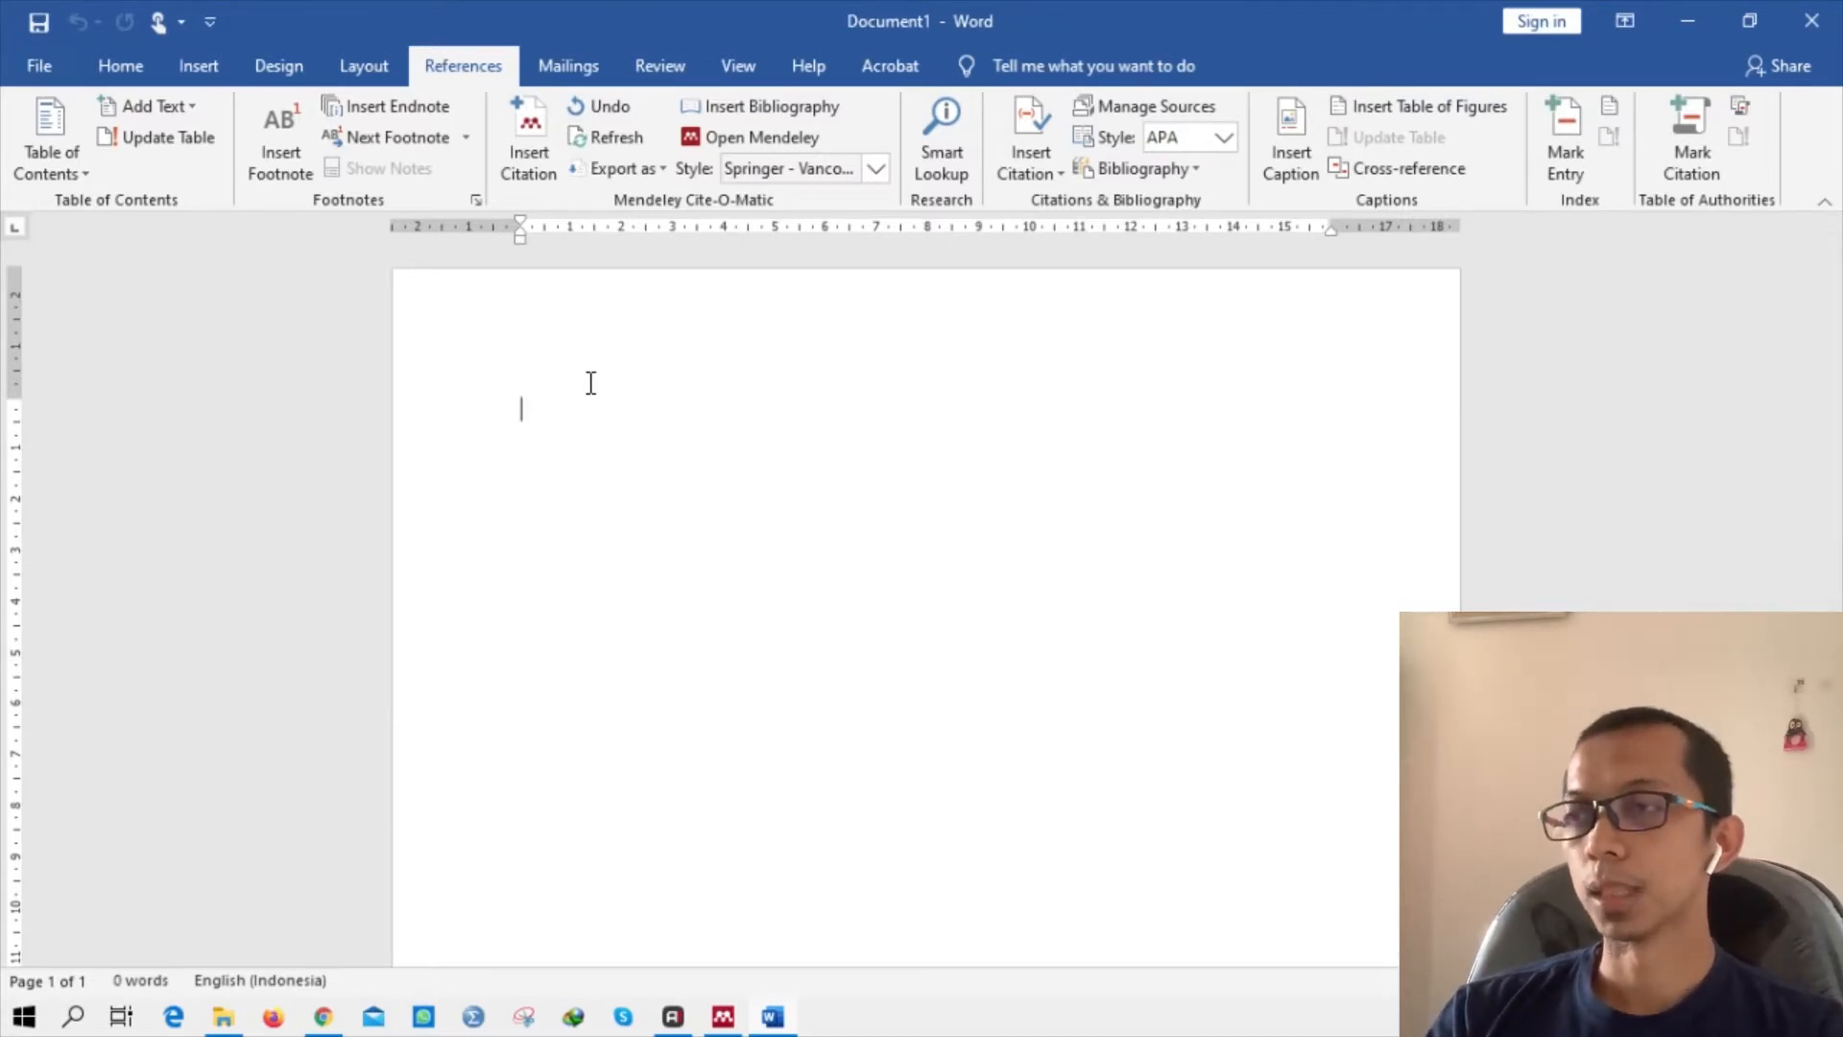
click(722, 1017)
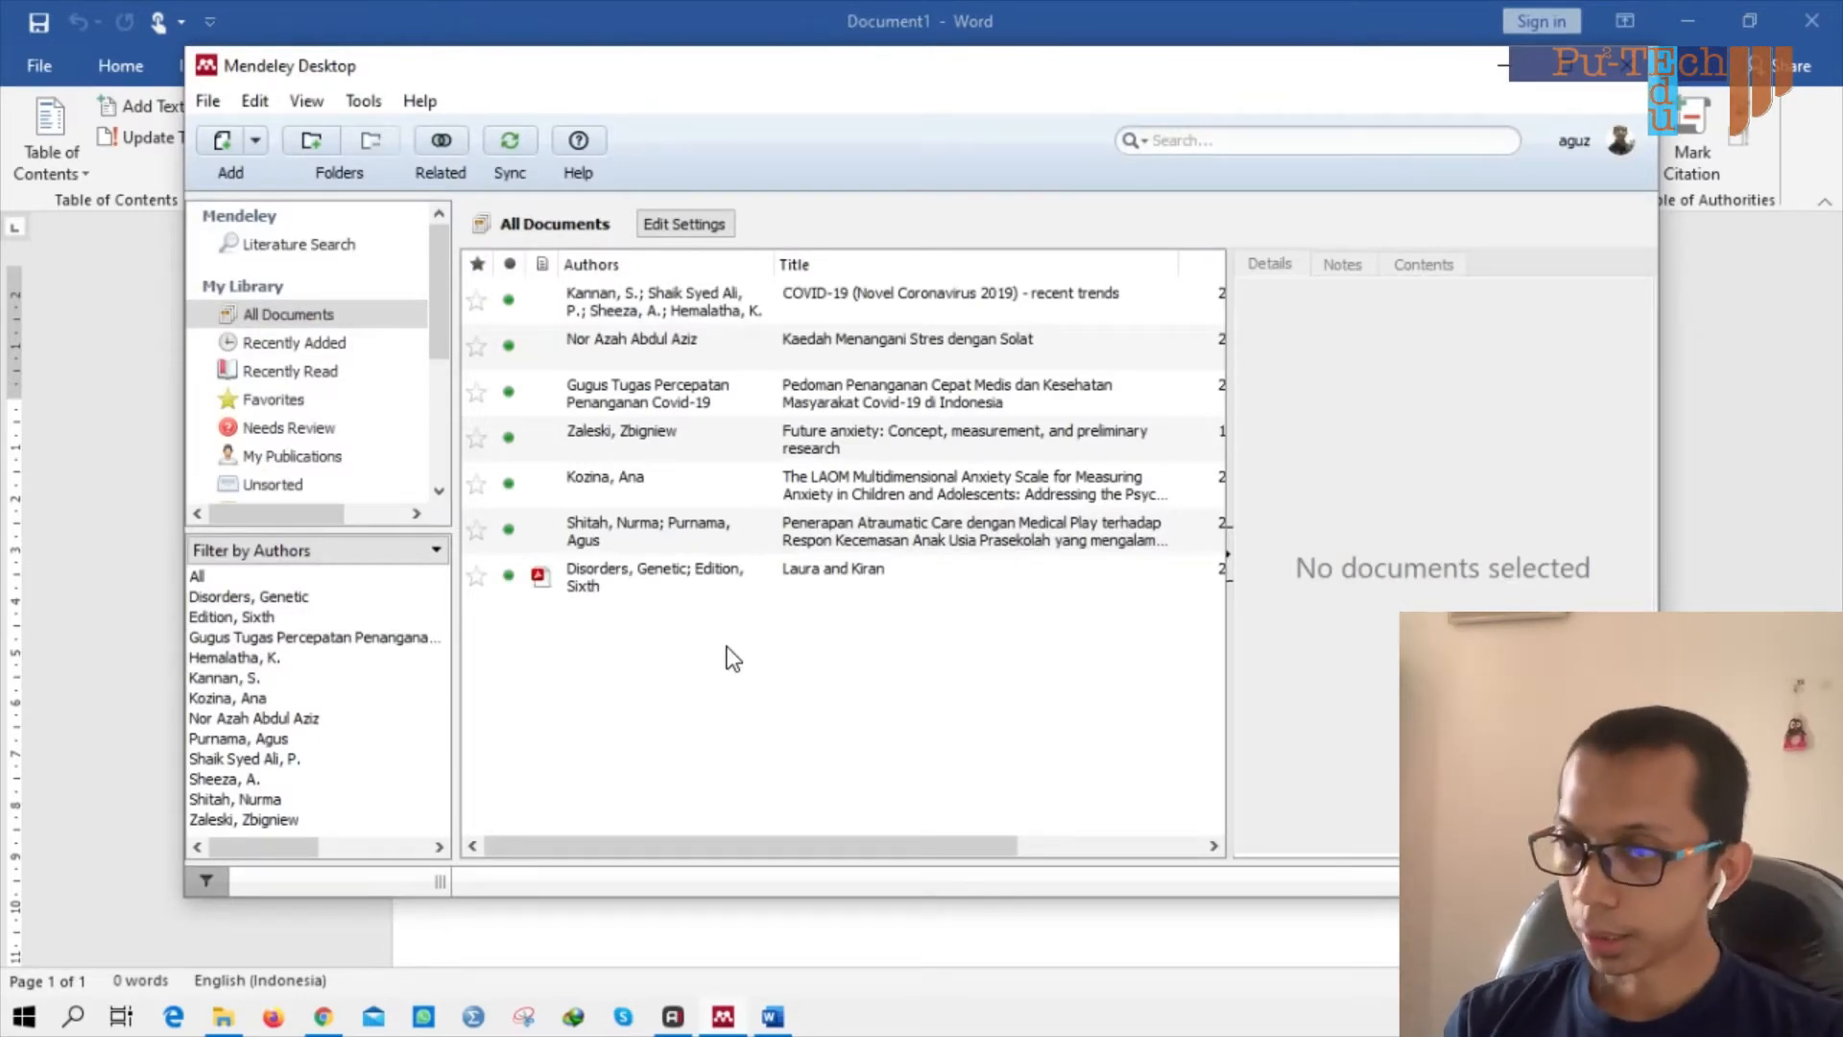
Maximize Mendeley and run a Literature Search for 'covid'.
click(1574, 63)
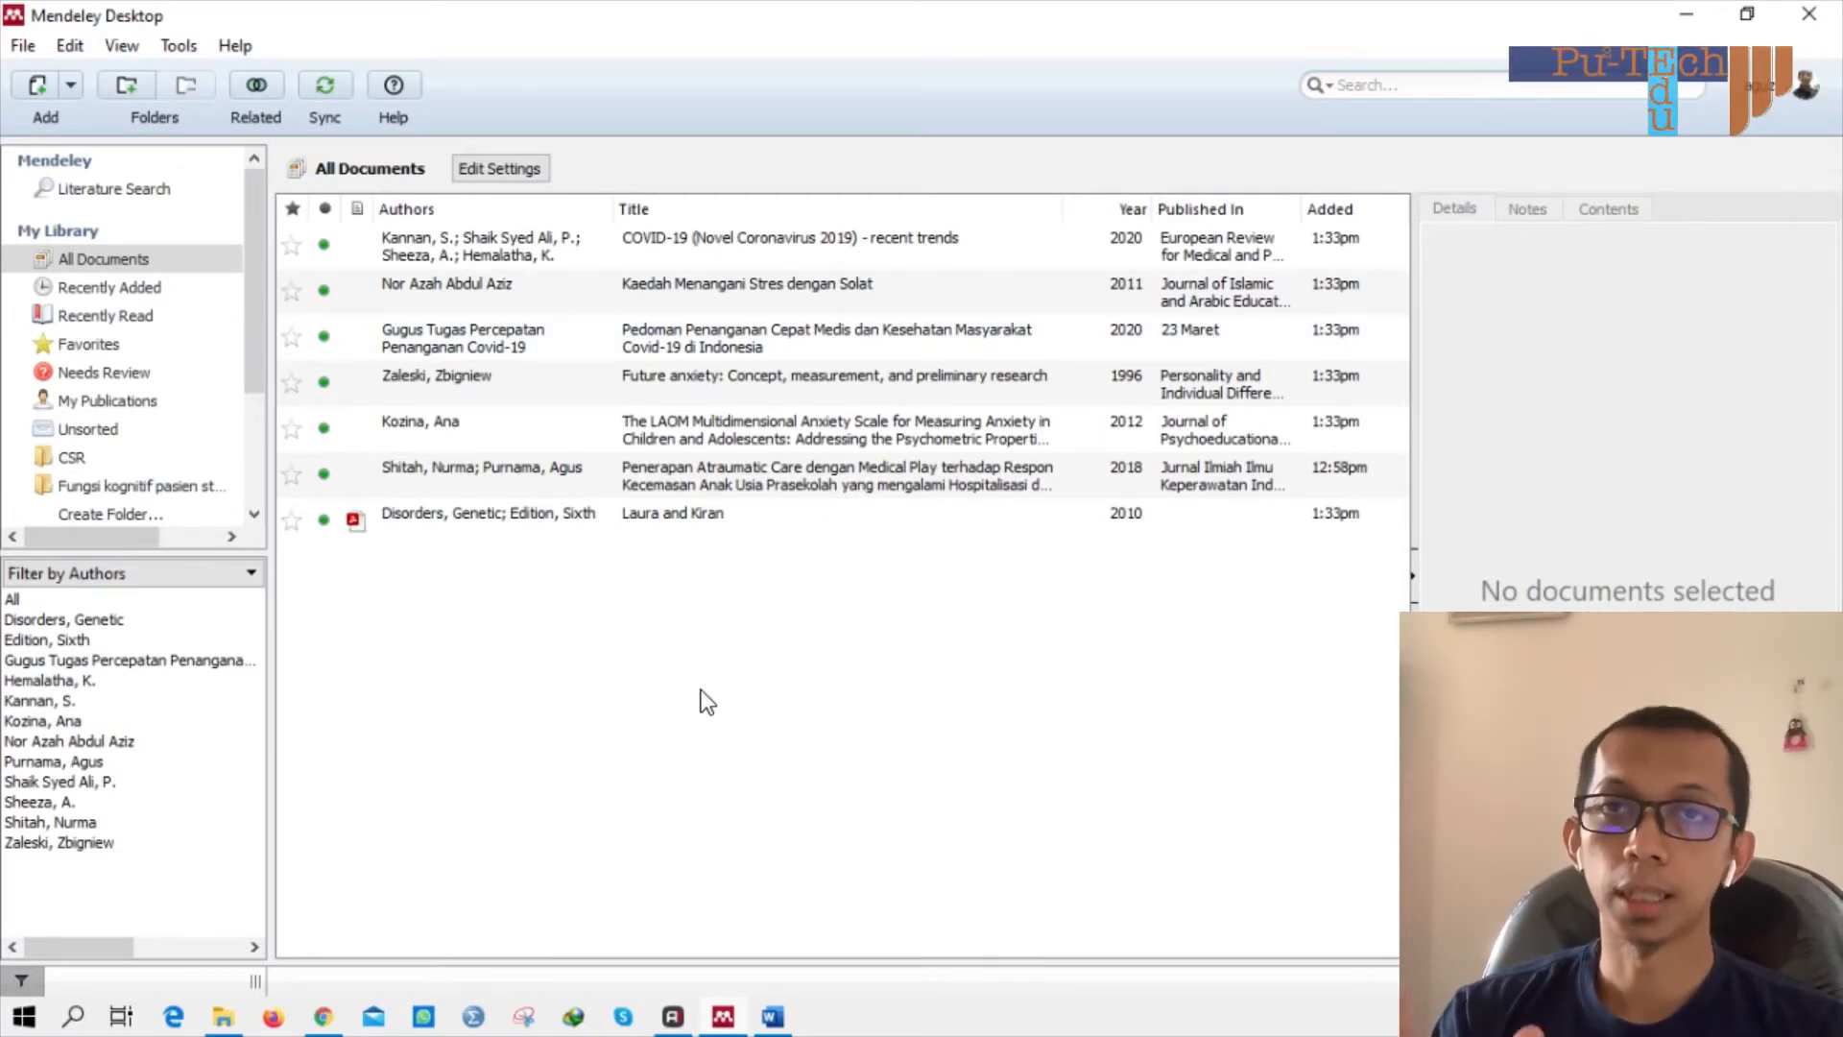
click(96, 192)
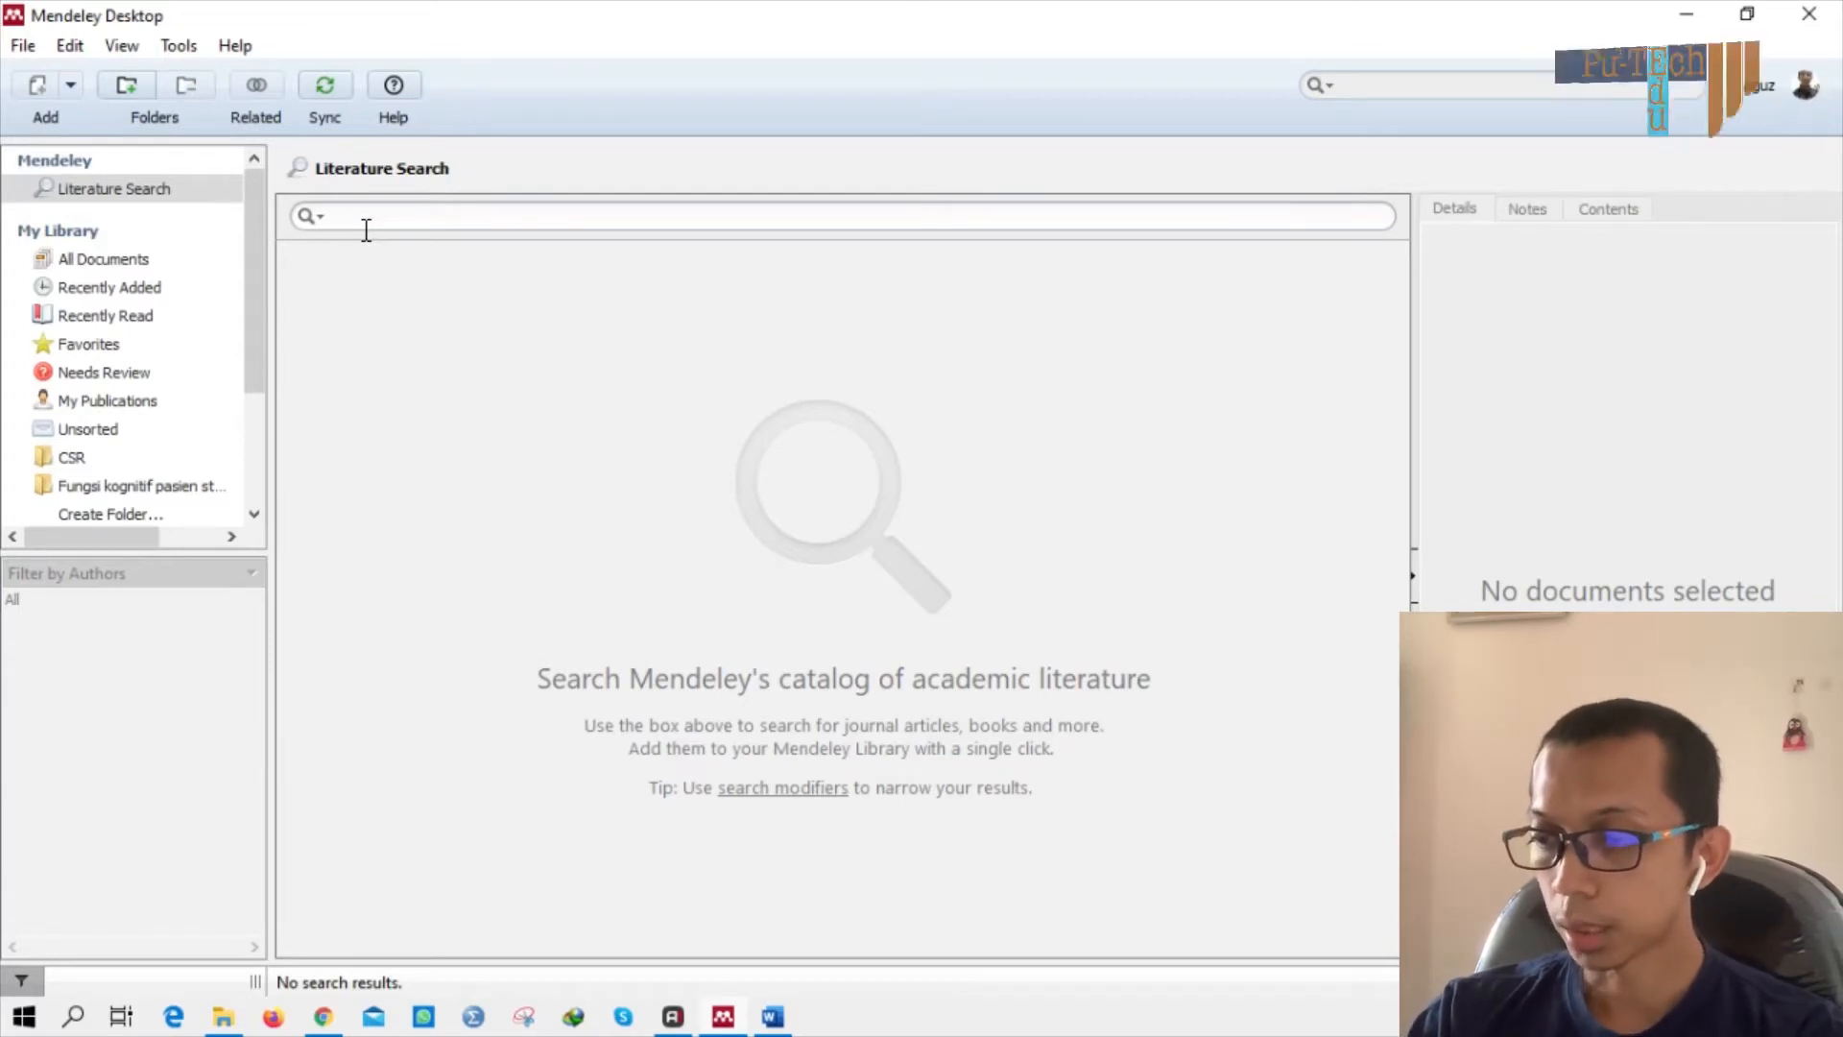
text(co)
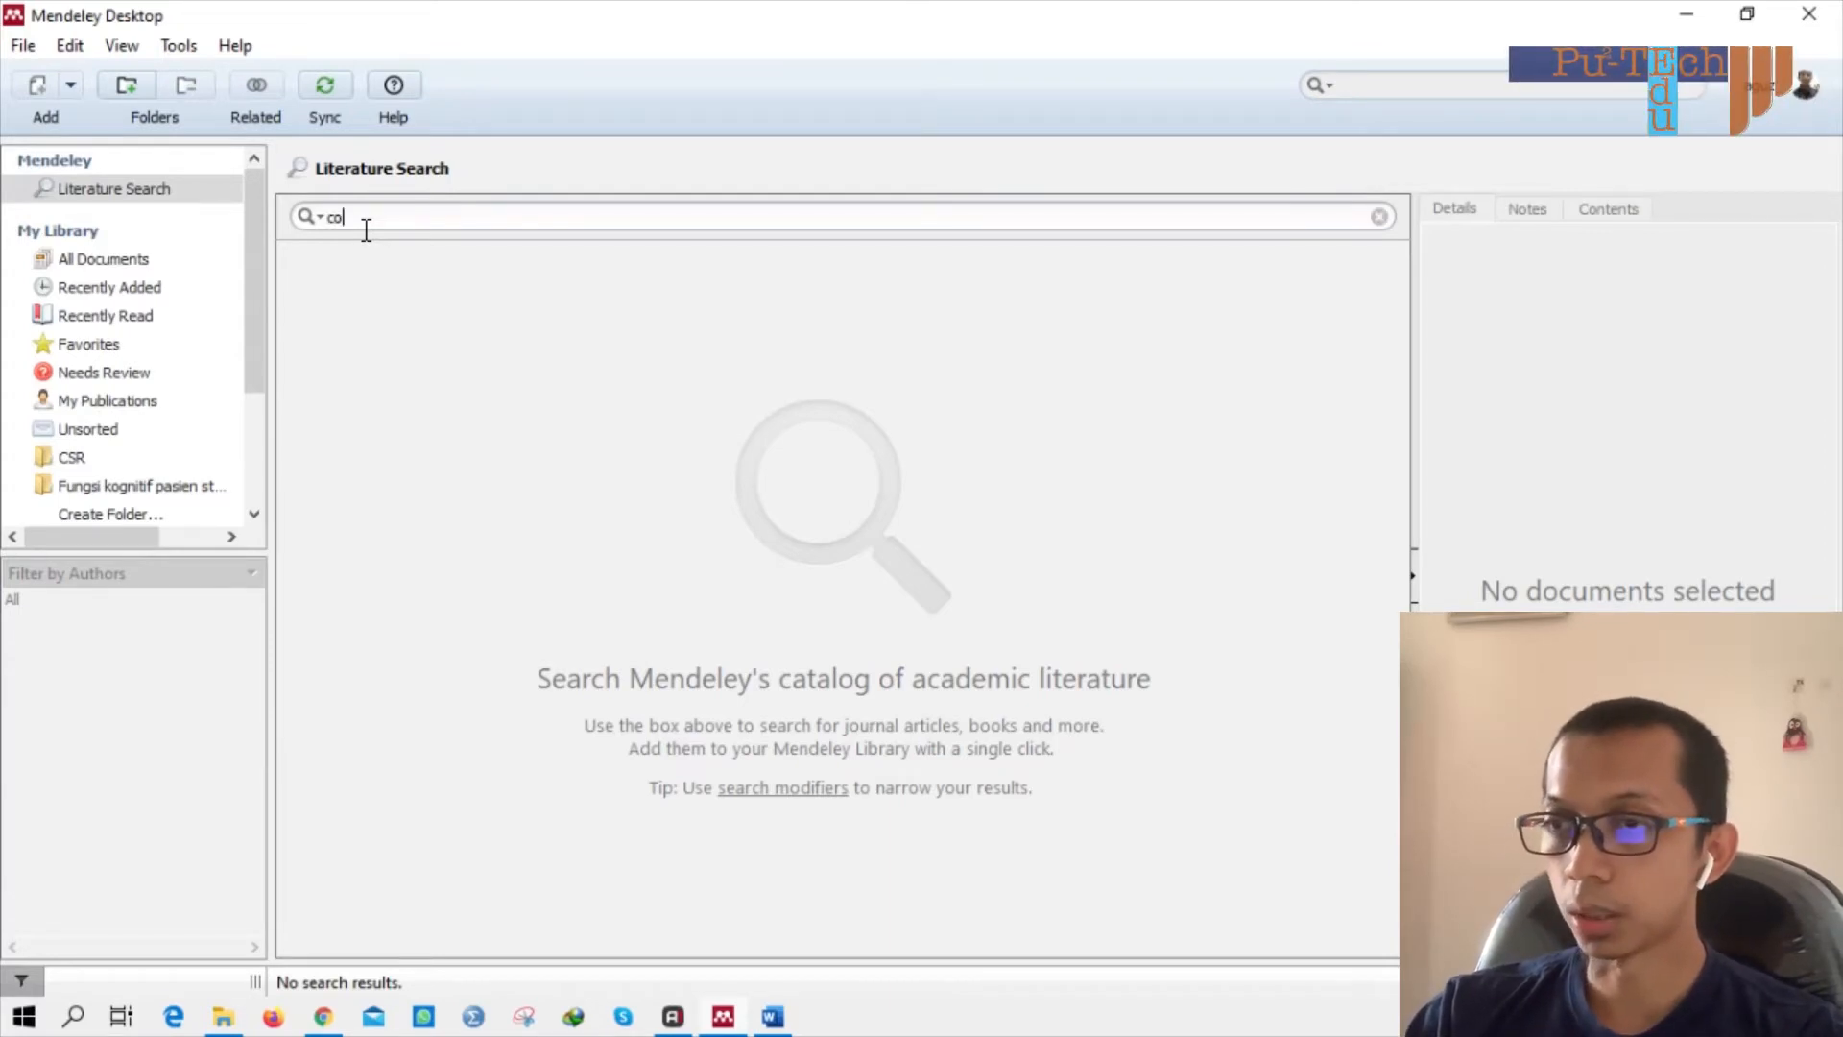
text(vid-)
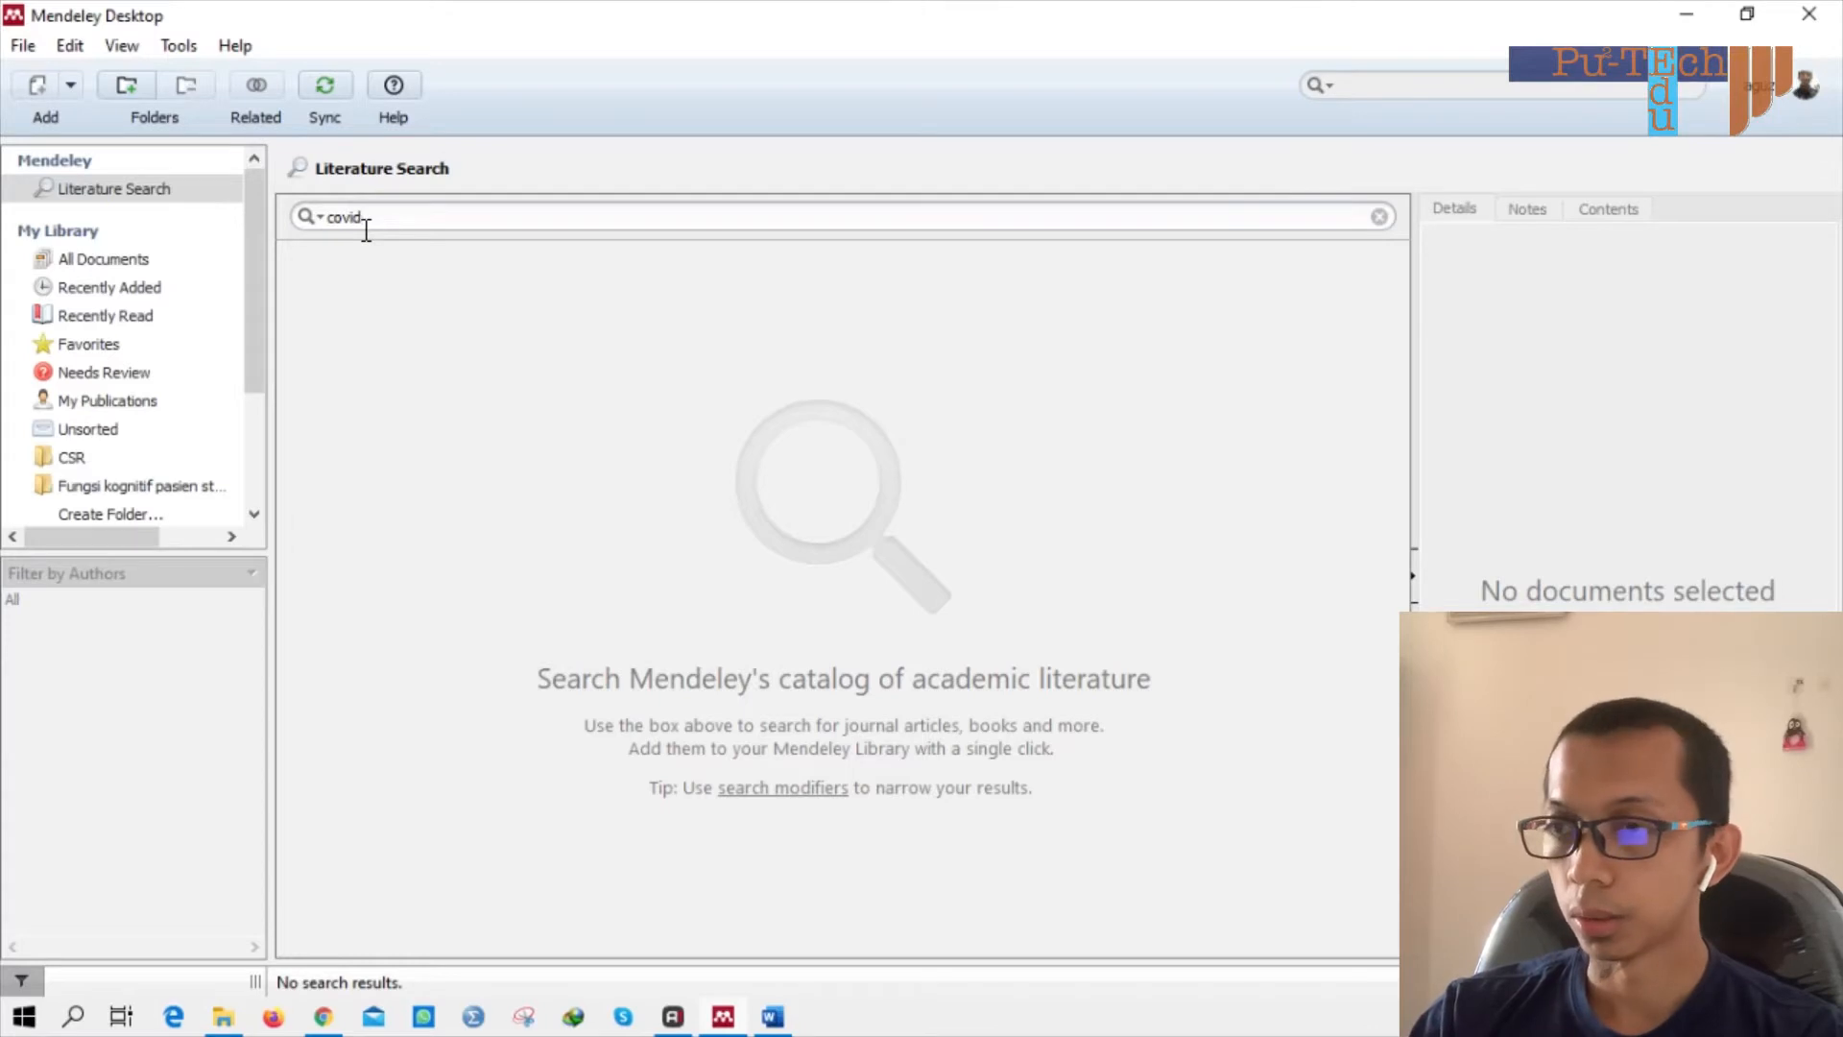
key(Return)
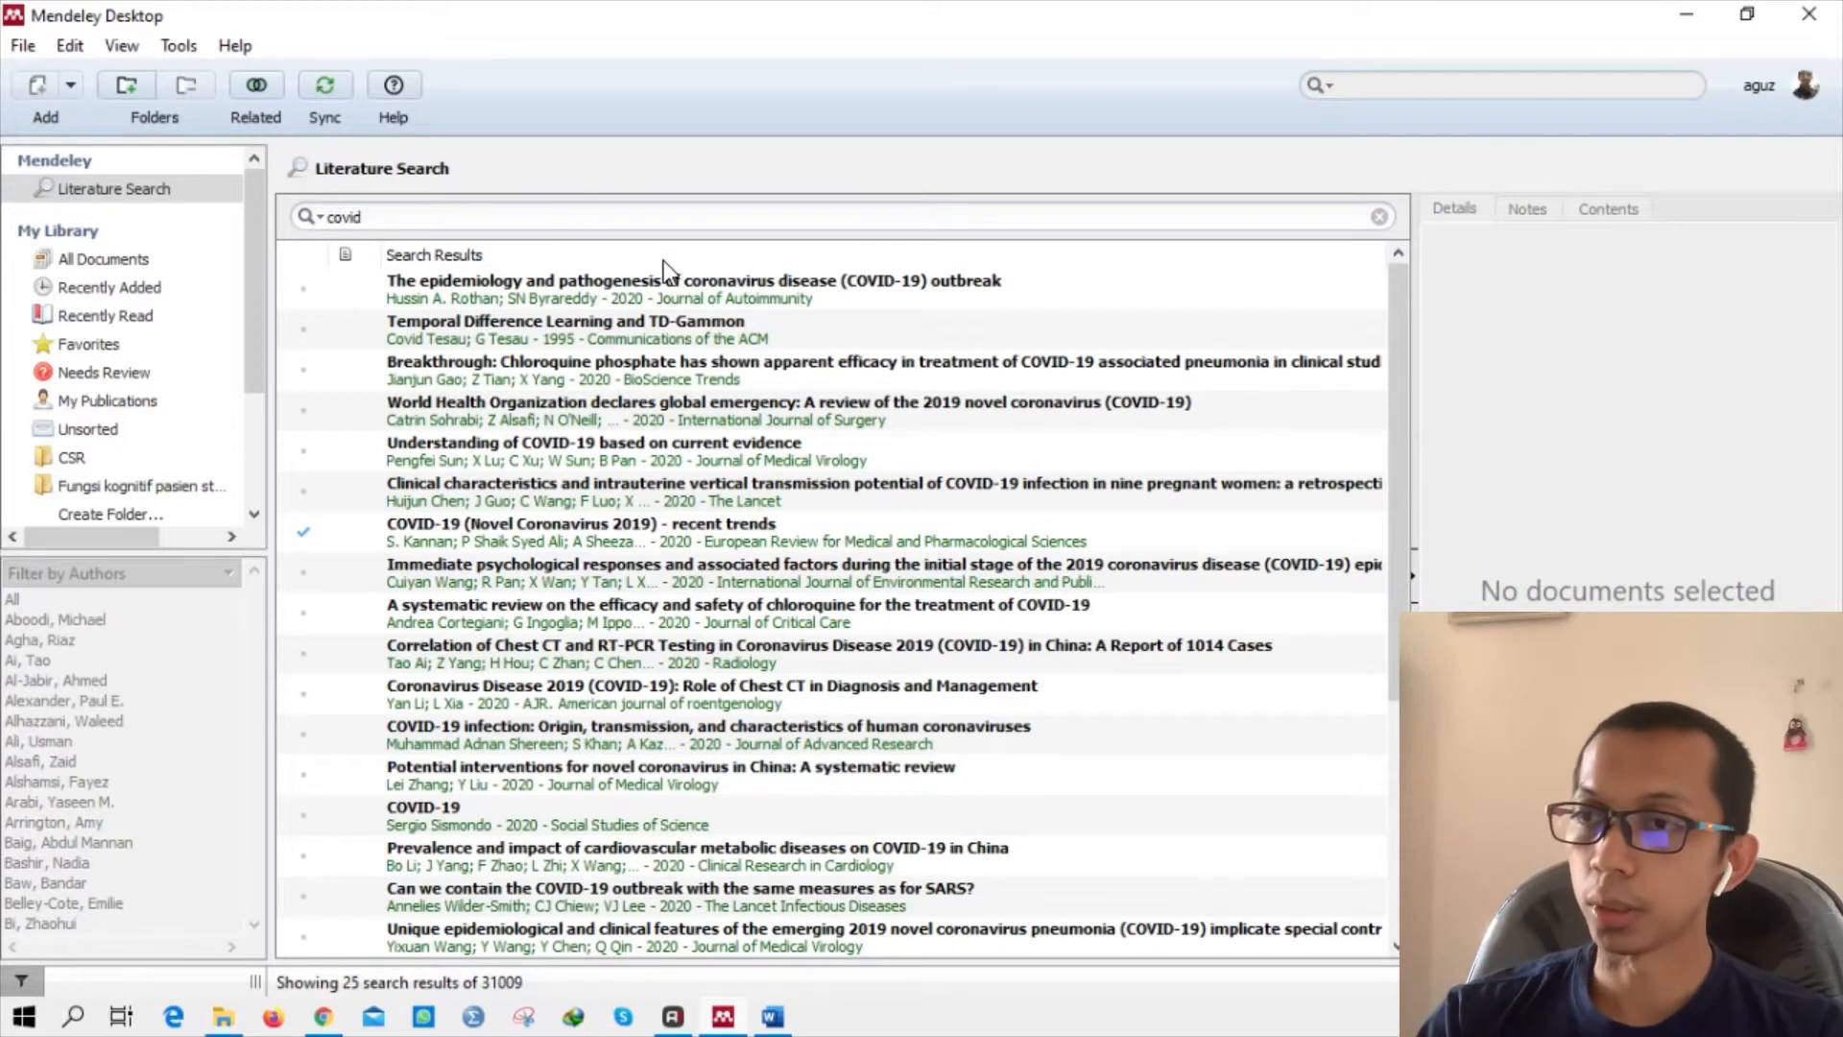
Save the COVID-19 epidemiology and pathogenesis paper, then select it in All Documents.
click(745, 296)
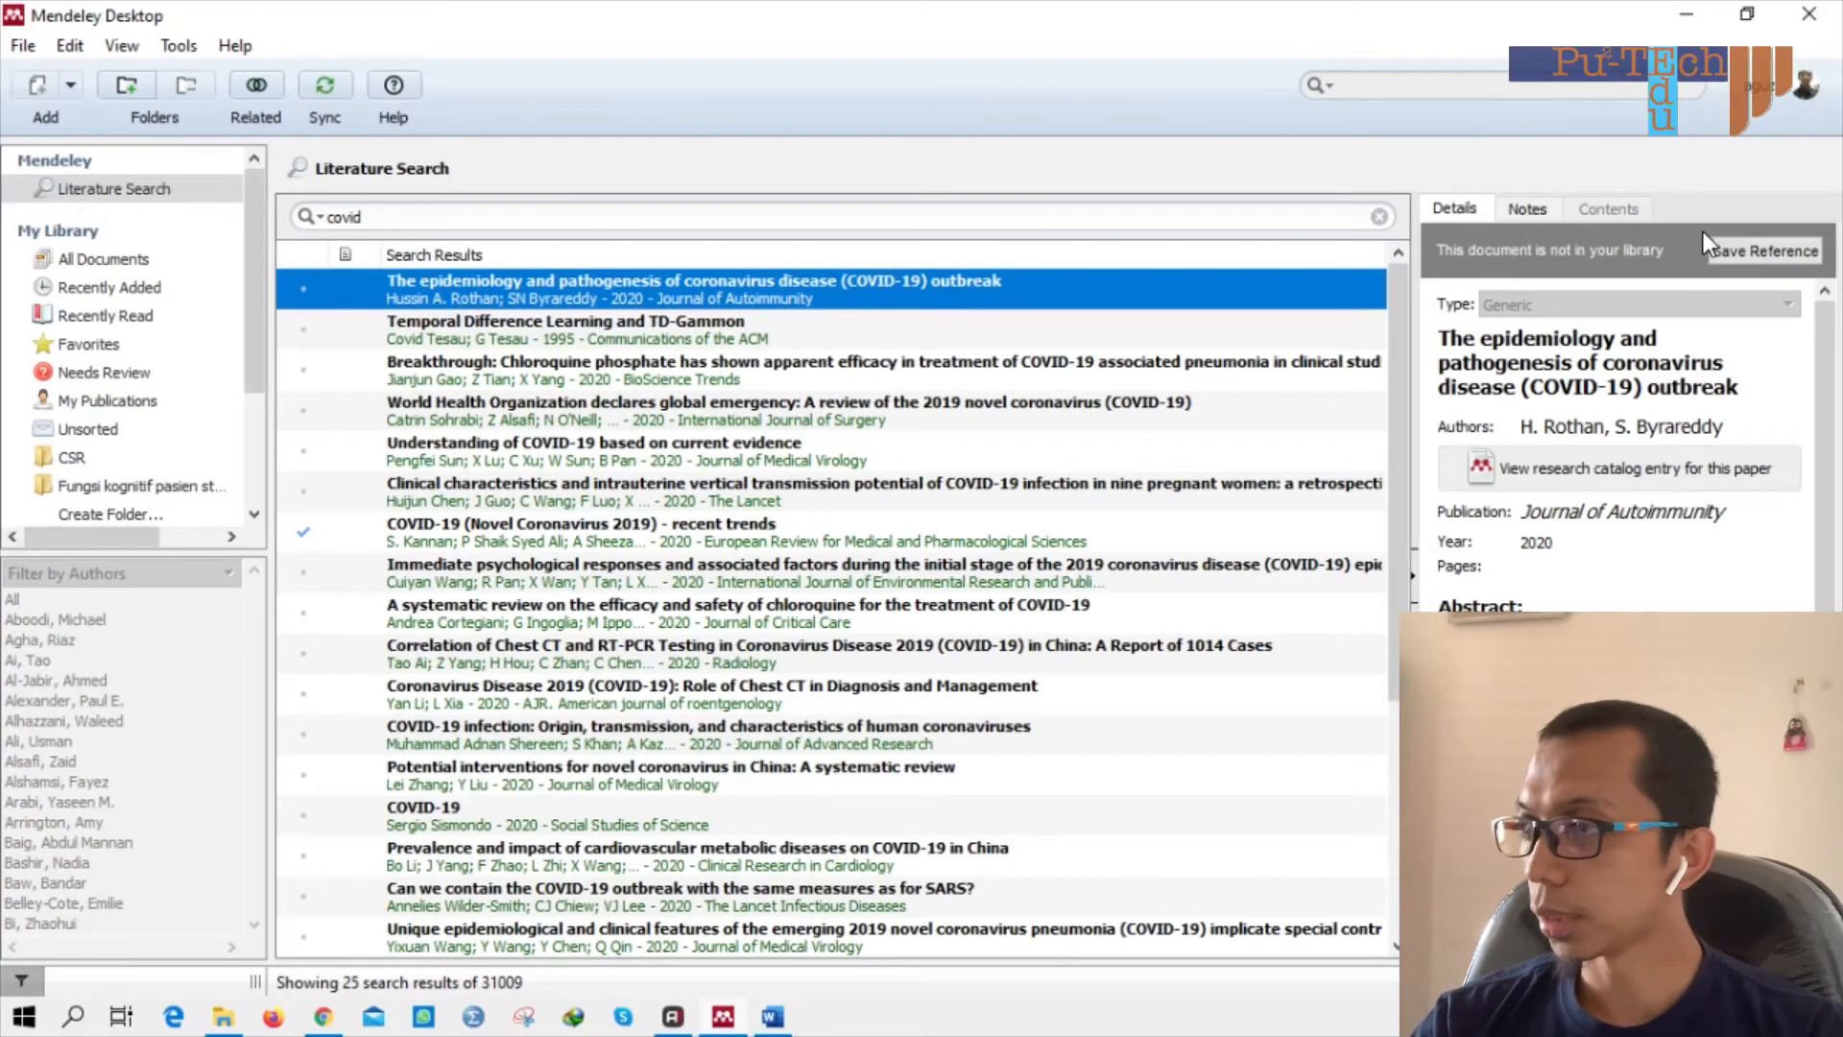
click(1766, 252)
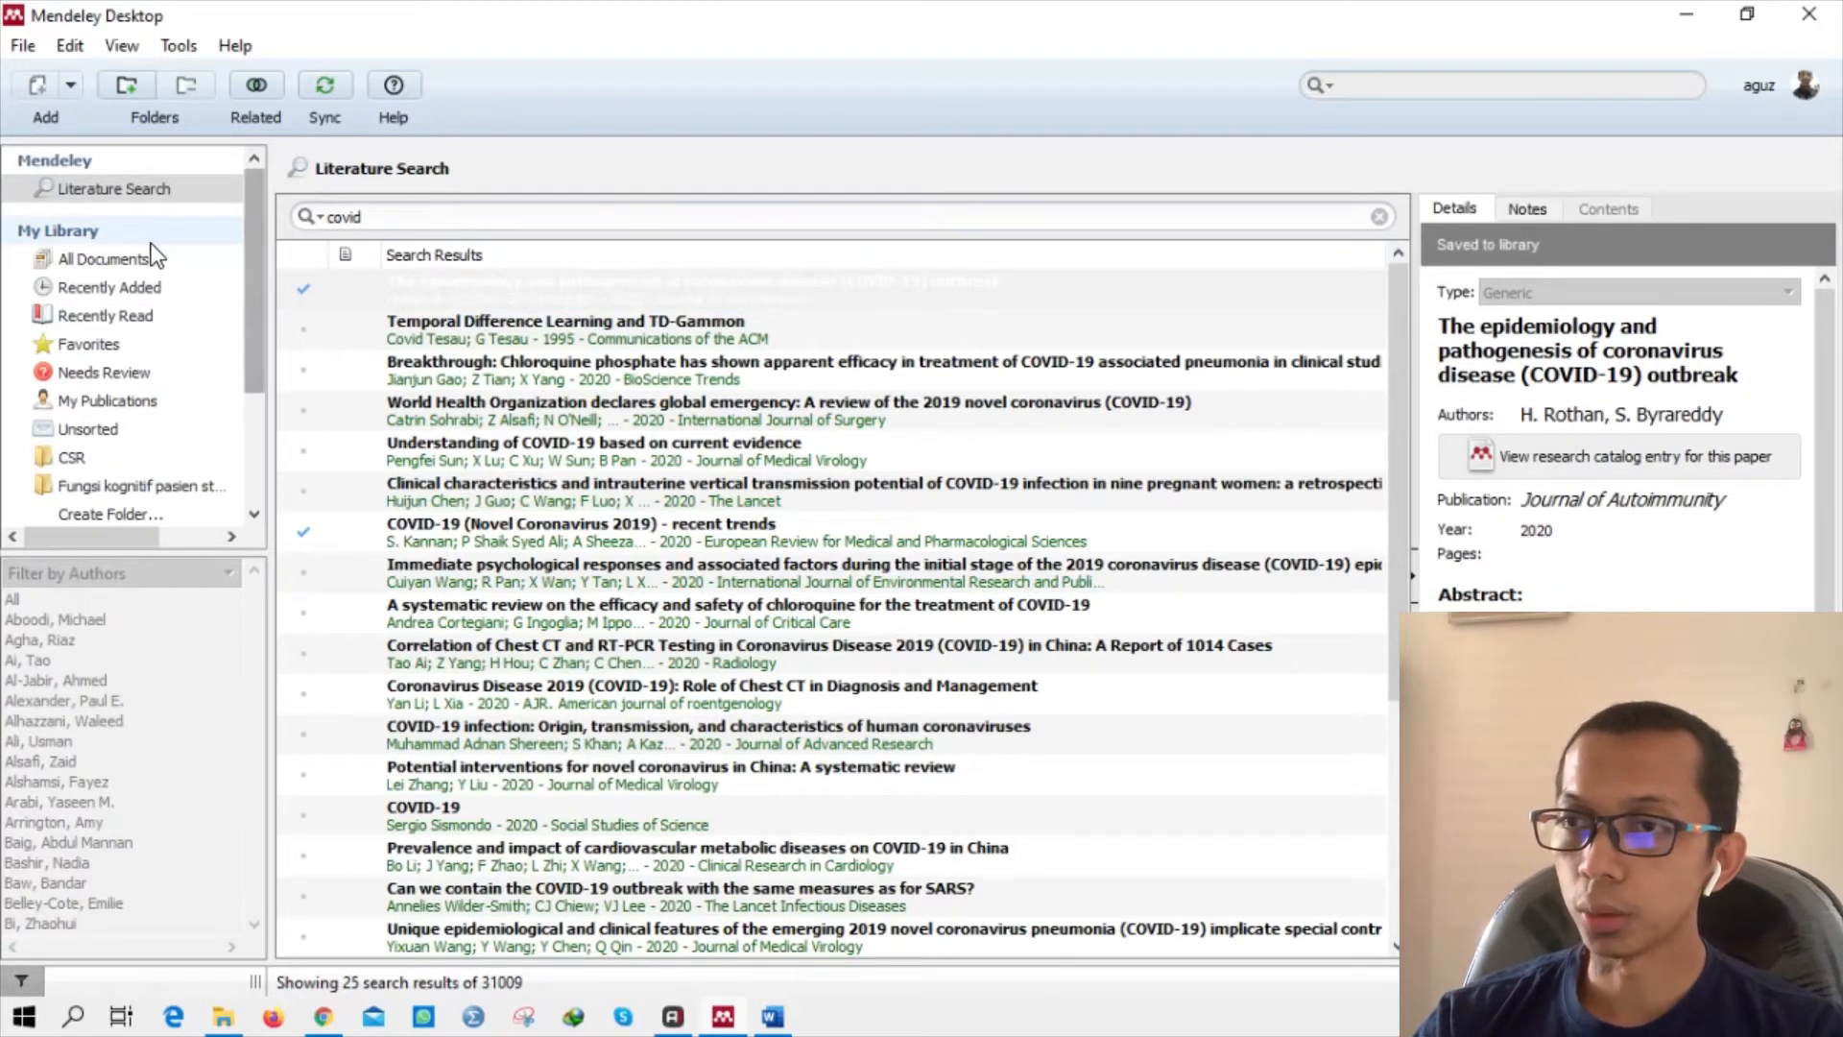
click(117, 257)
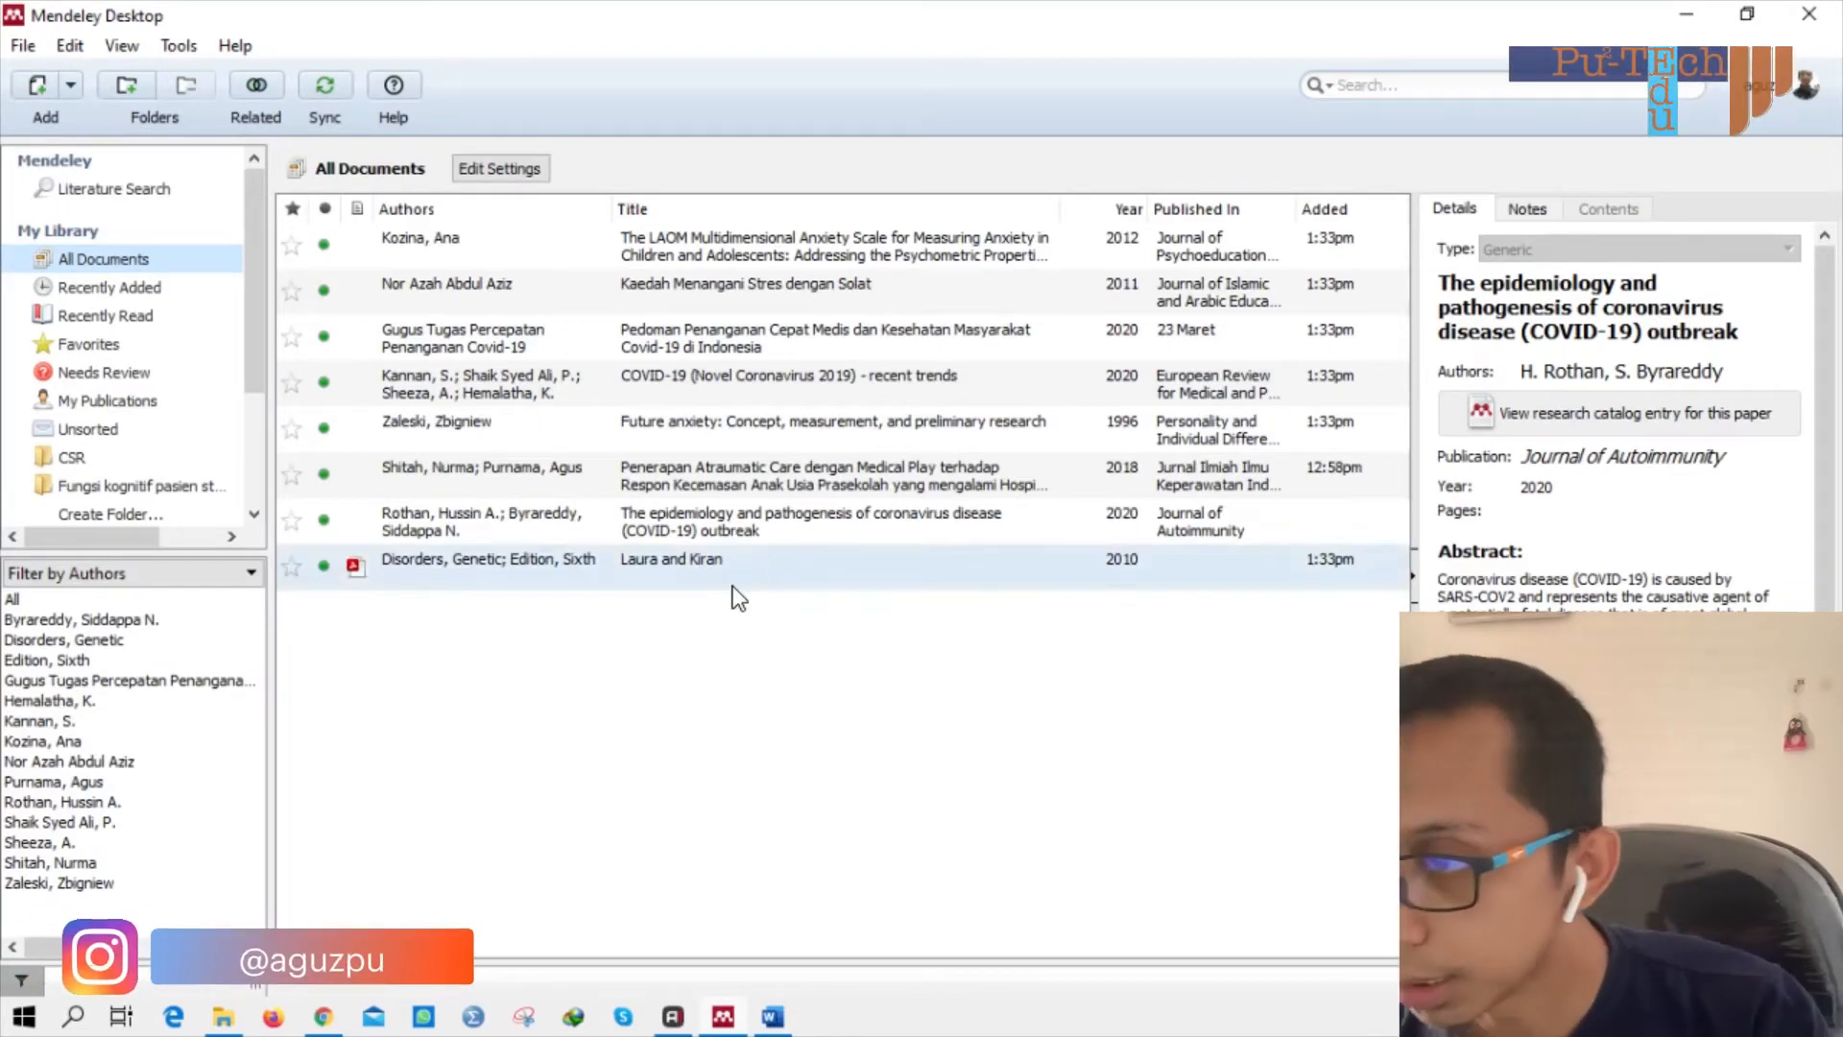
click(793, 523)
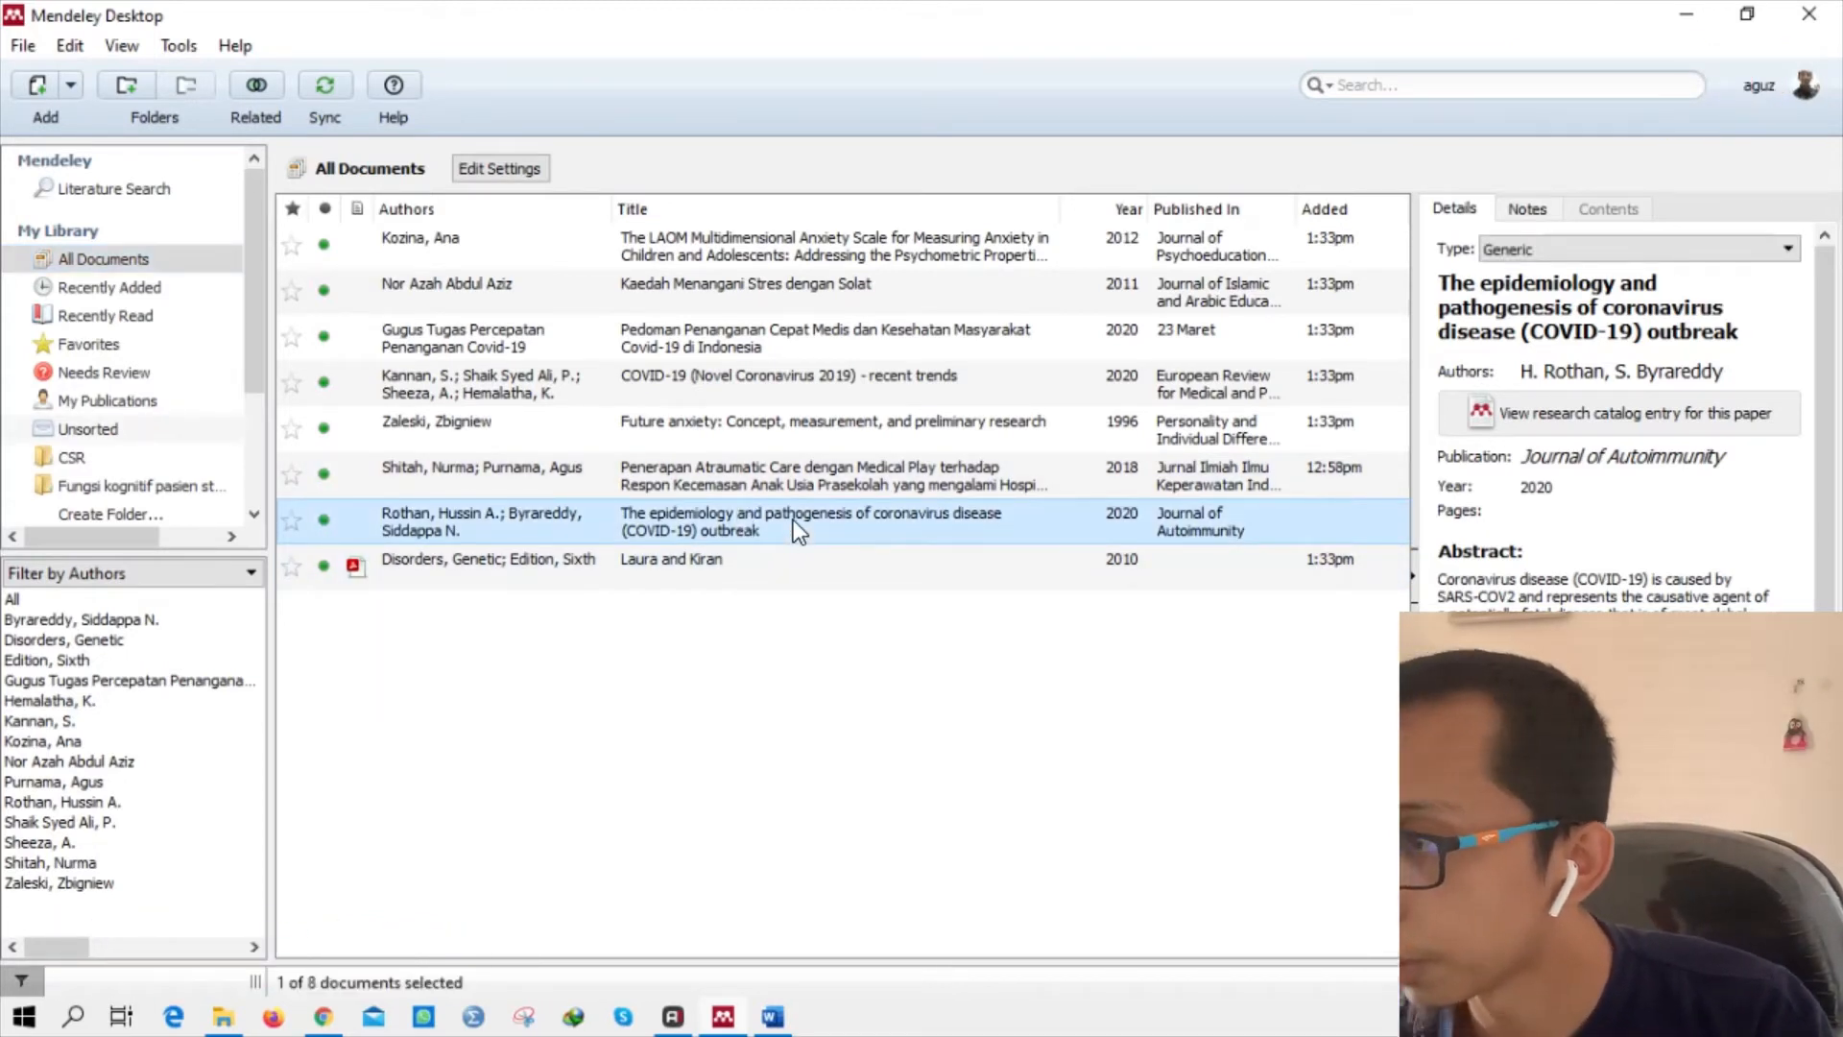
scroll(1668, 563, down, 3)
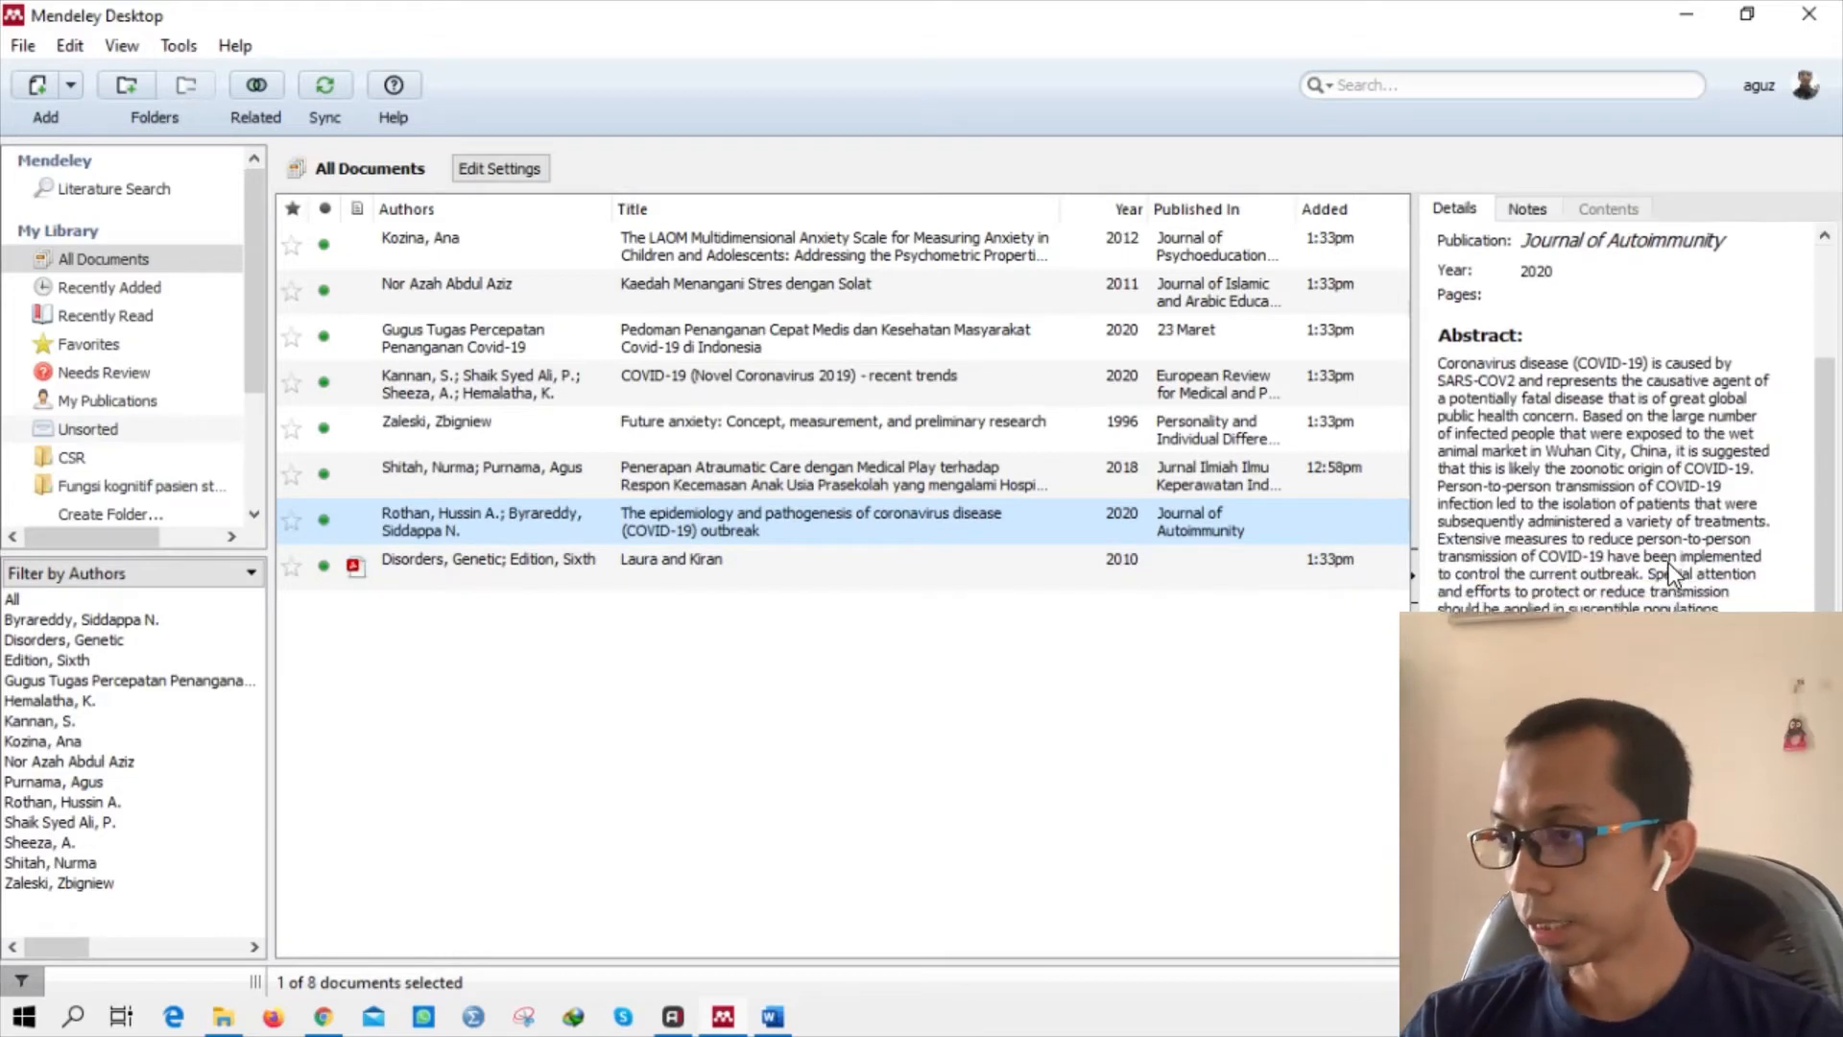
scroll(1668, 562, down, 5)
scroll(1668, 562, up, 3)
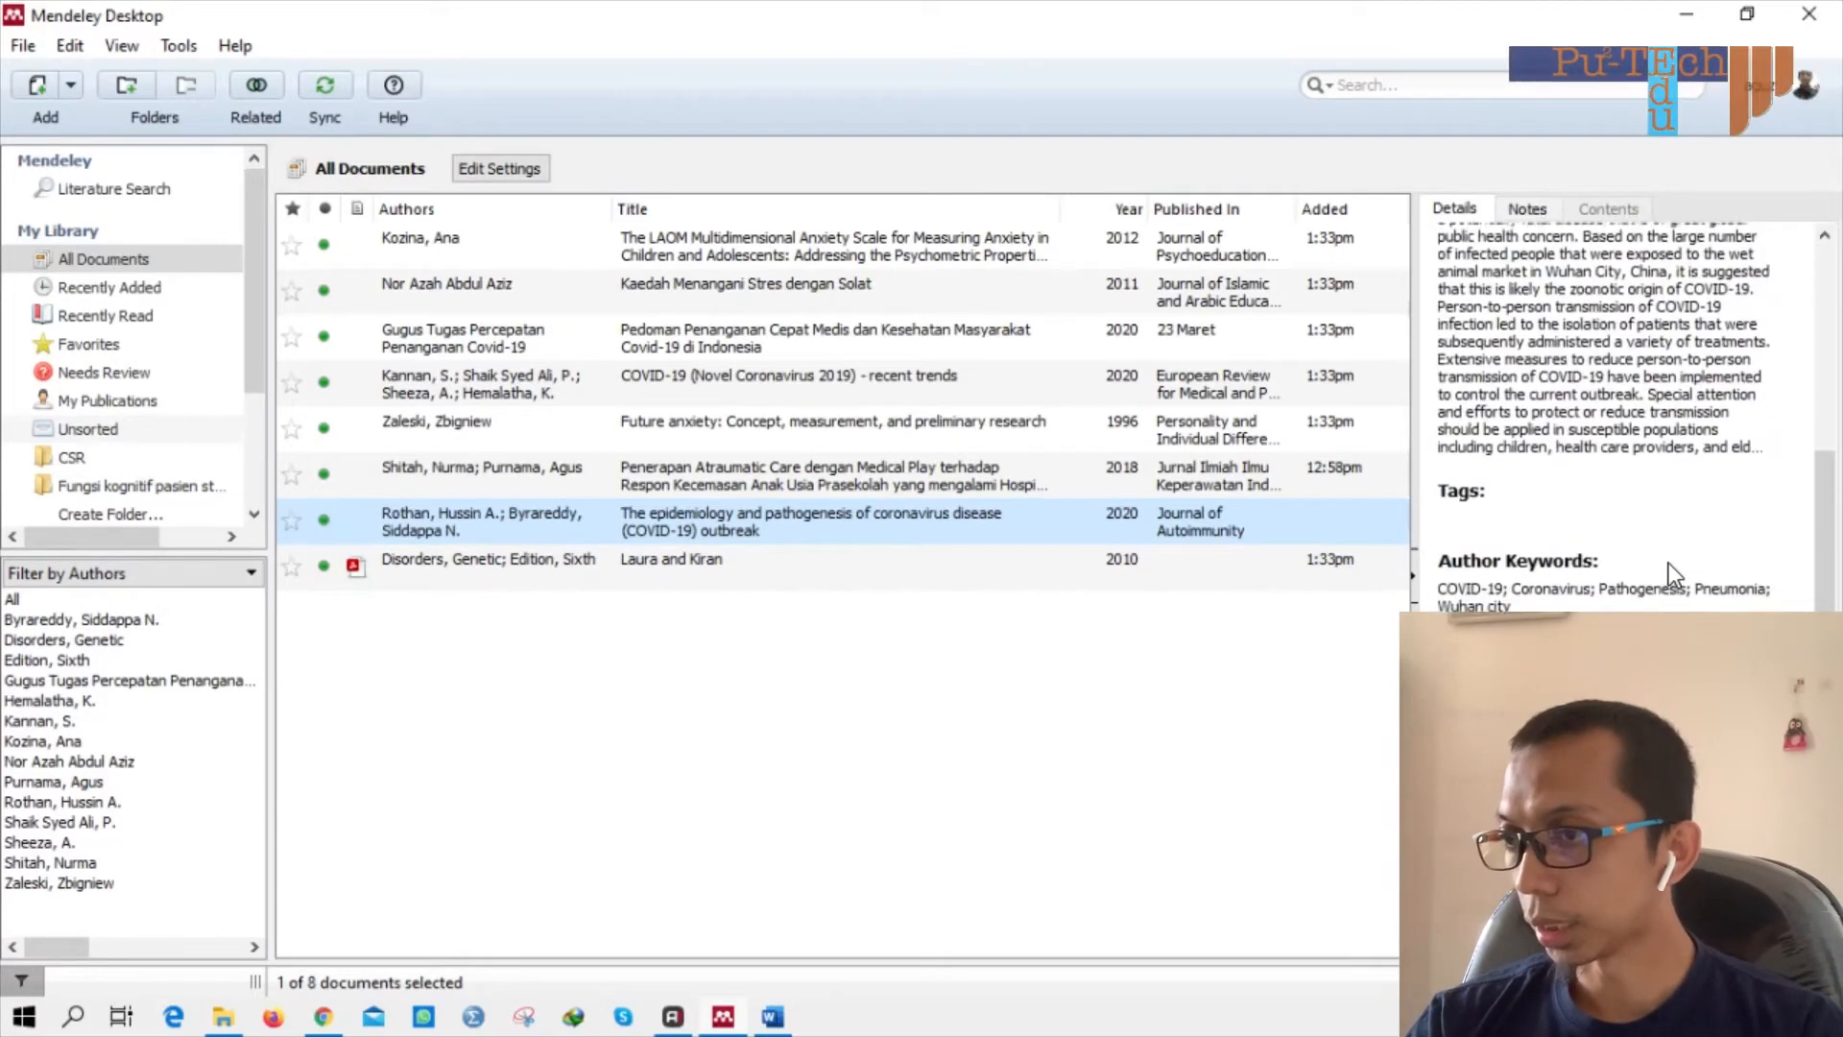
scroll(1734, 528, up, 5)
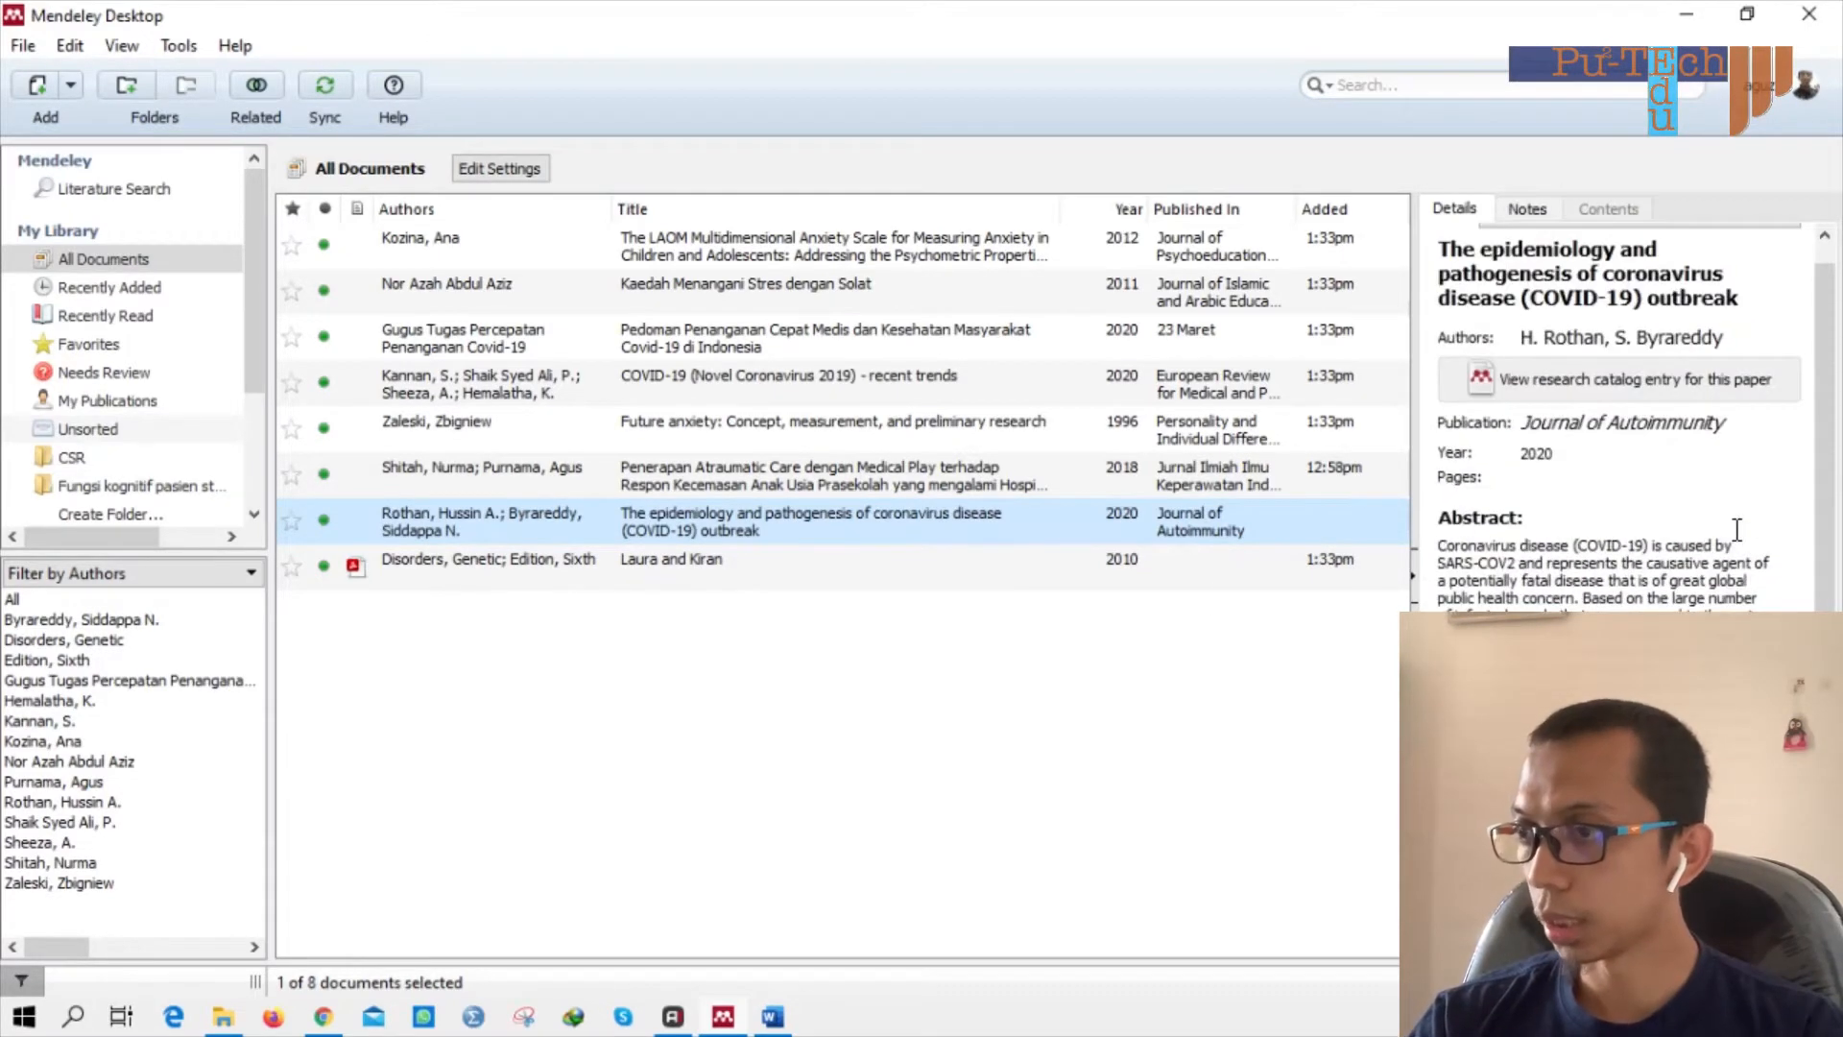
scroll(1736, 528, down, 6)
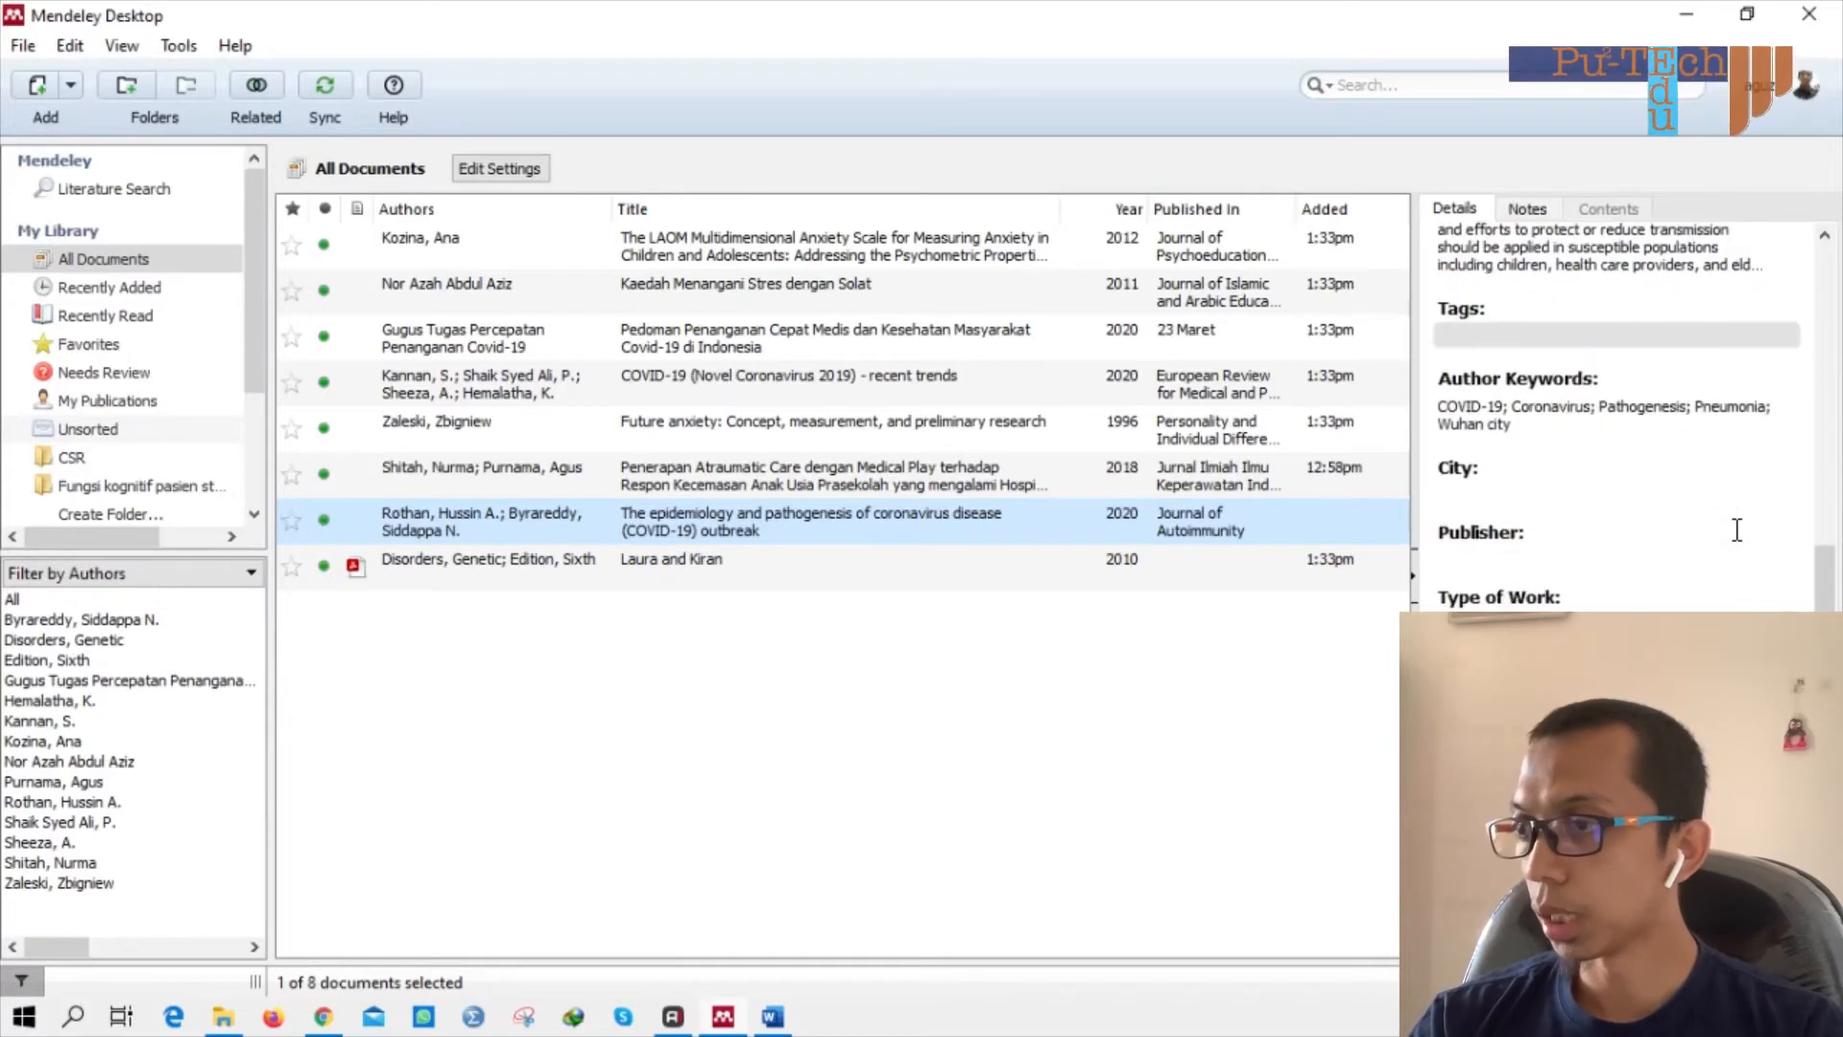
scroll(1621, 553, up, 6)
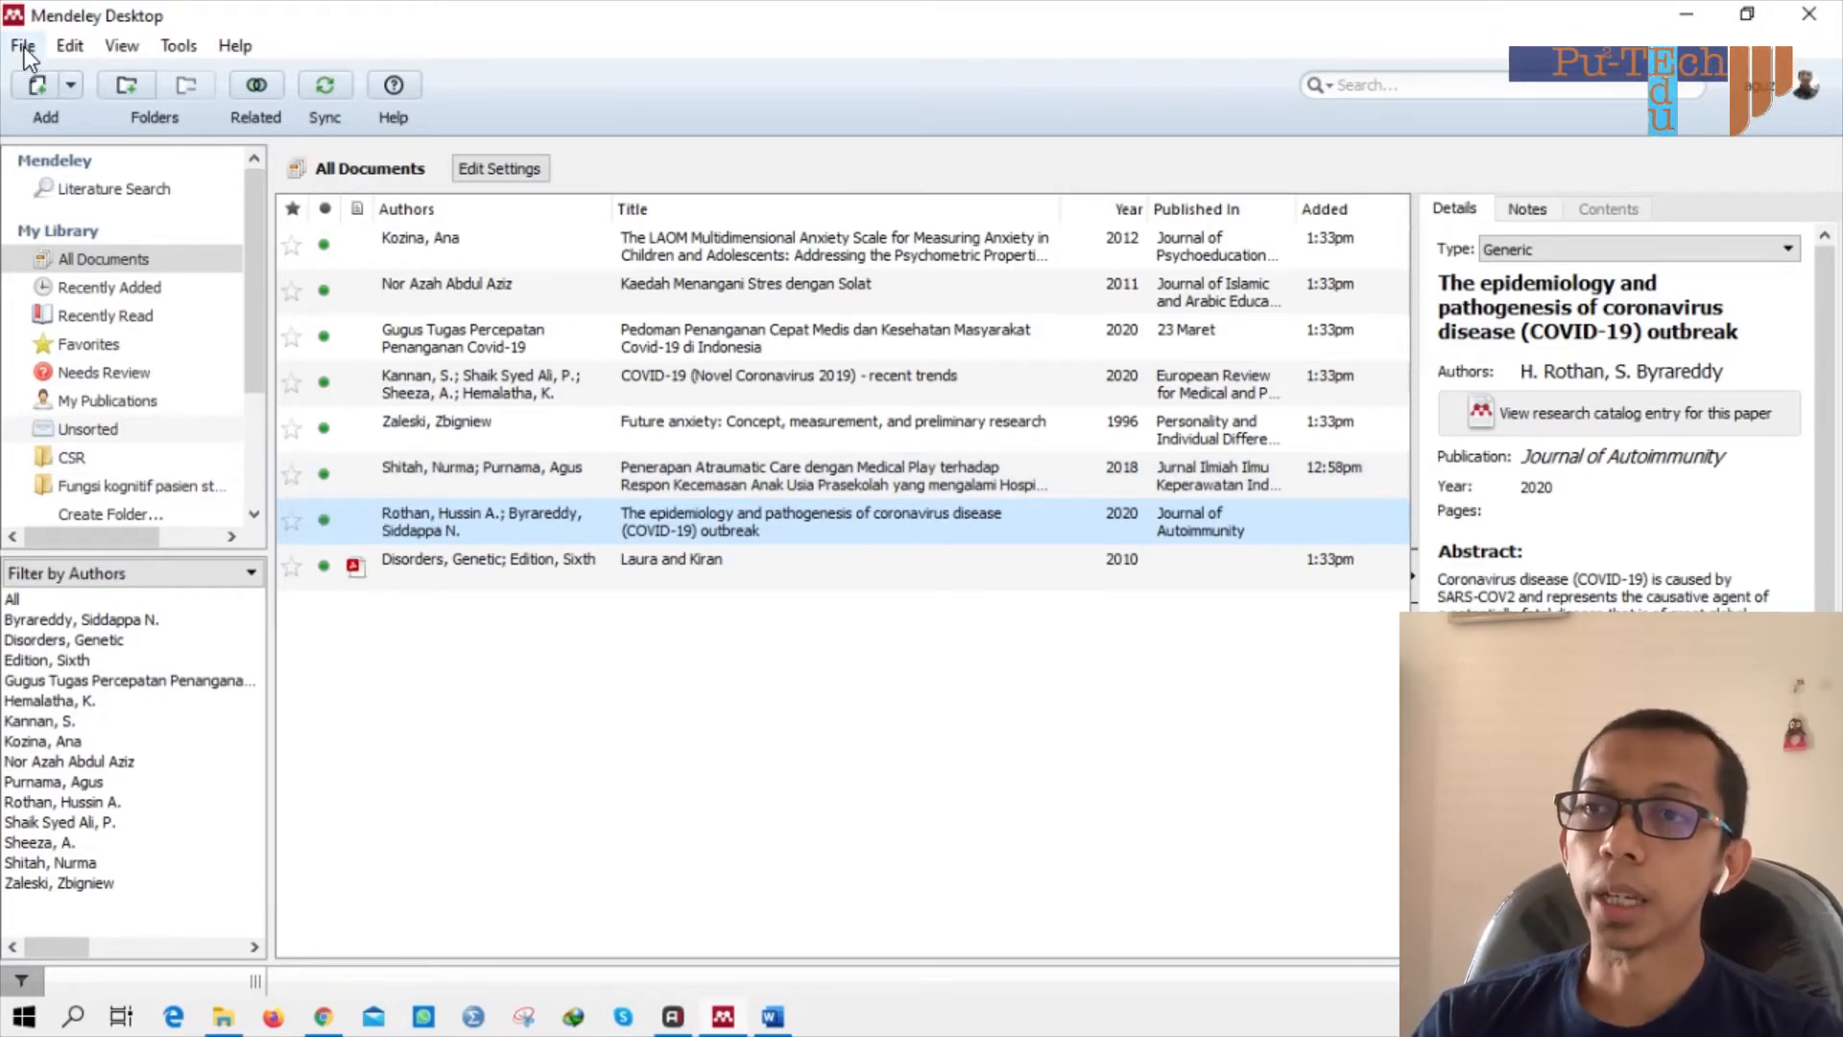
click(31, 84)
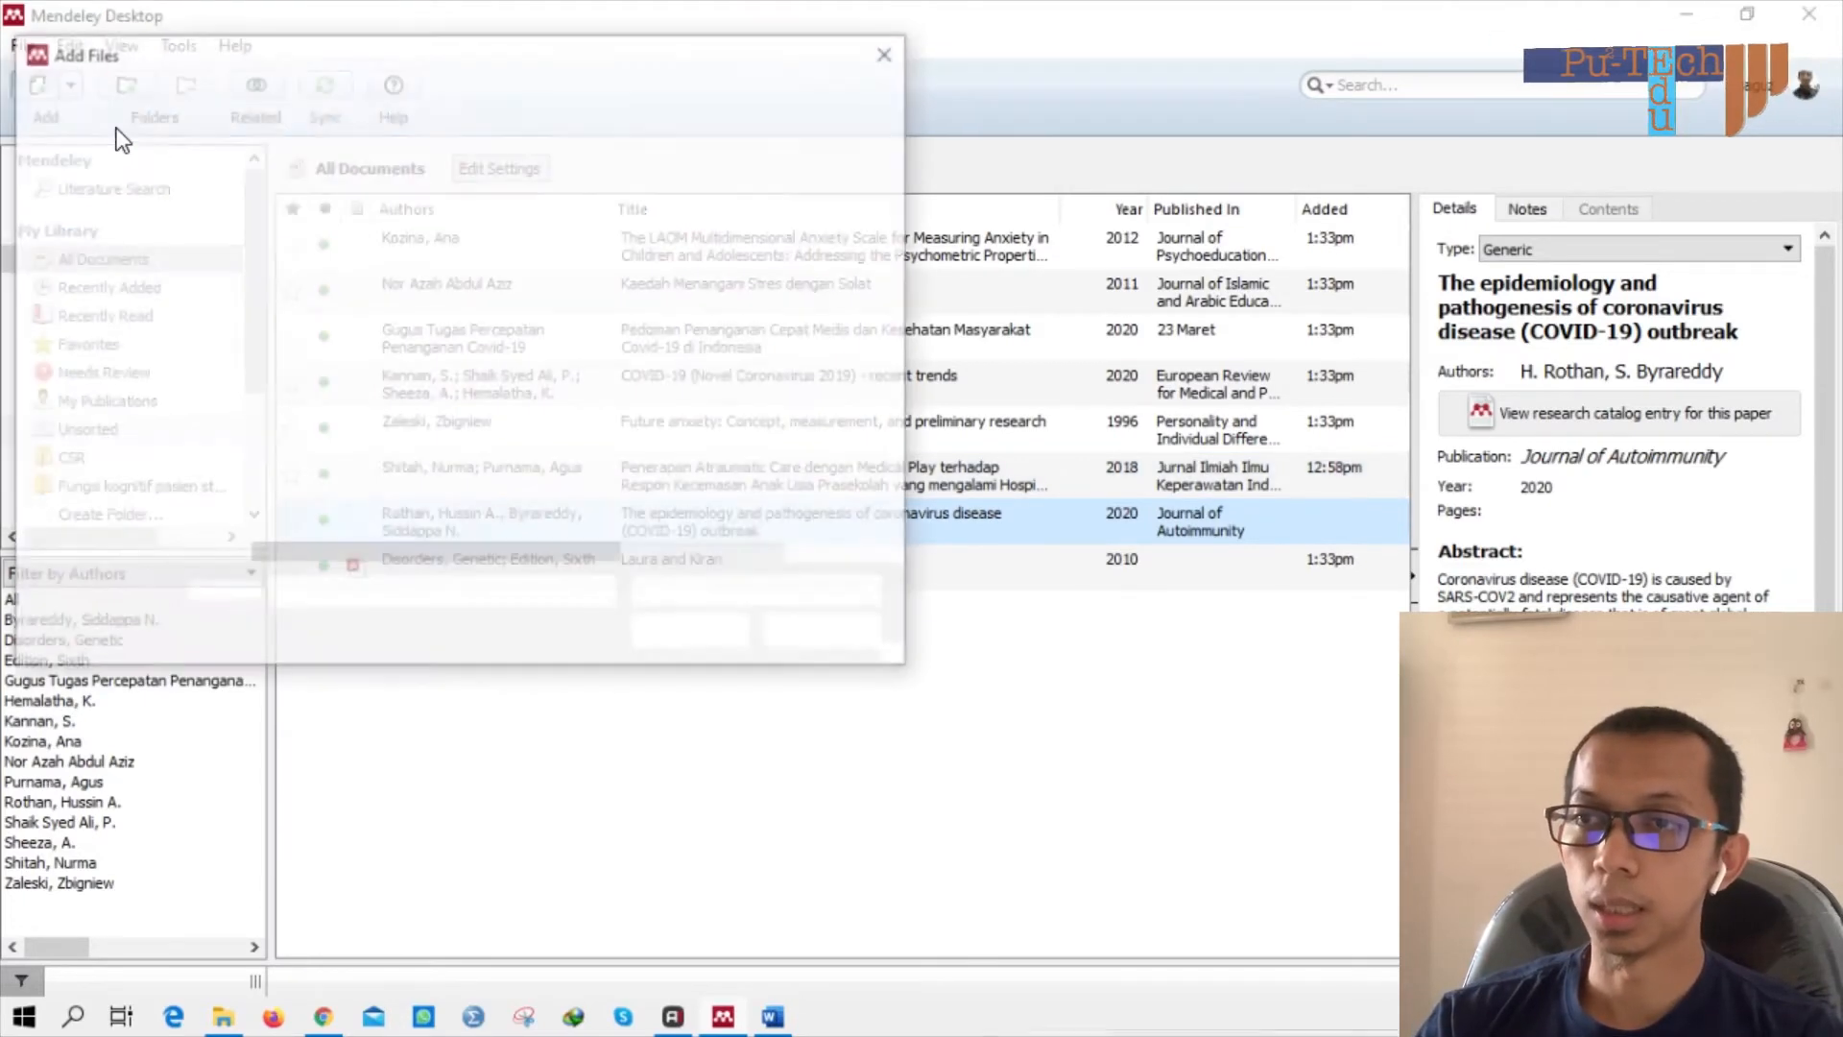
click(885, 44)
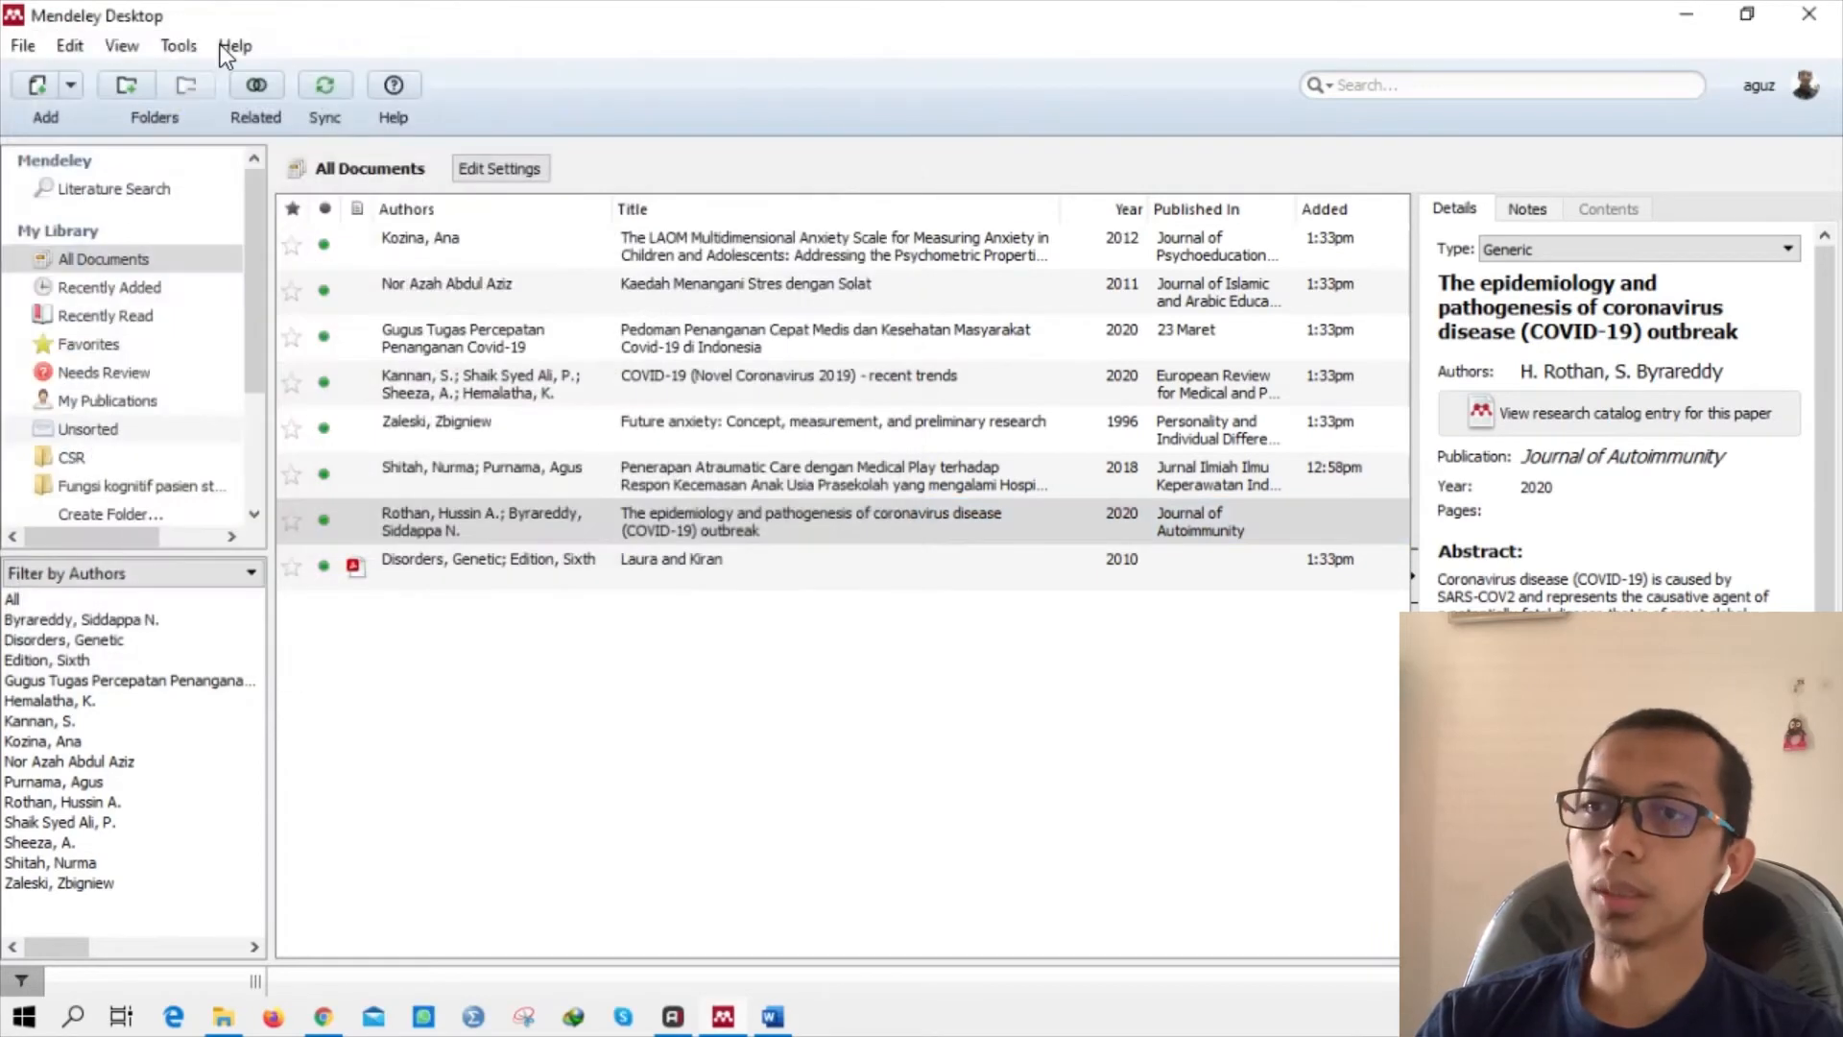
click(71, 87)
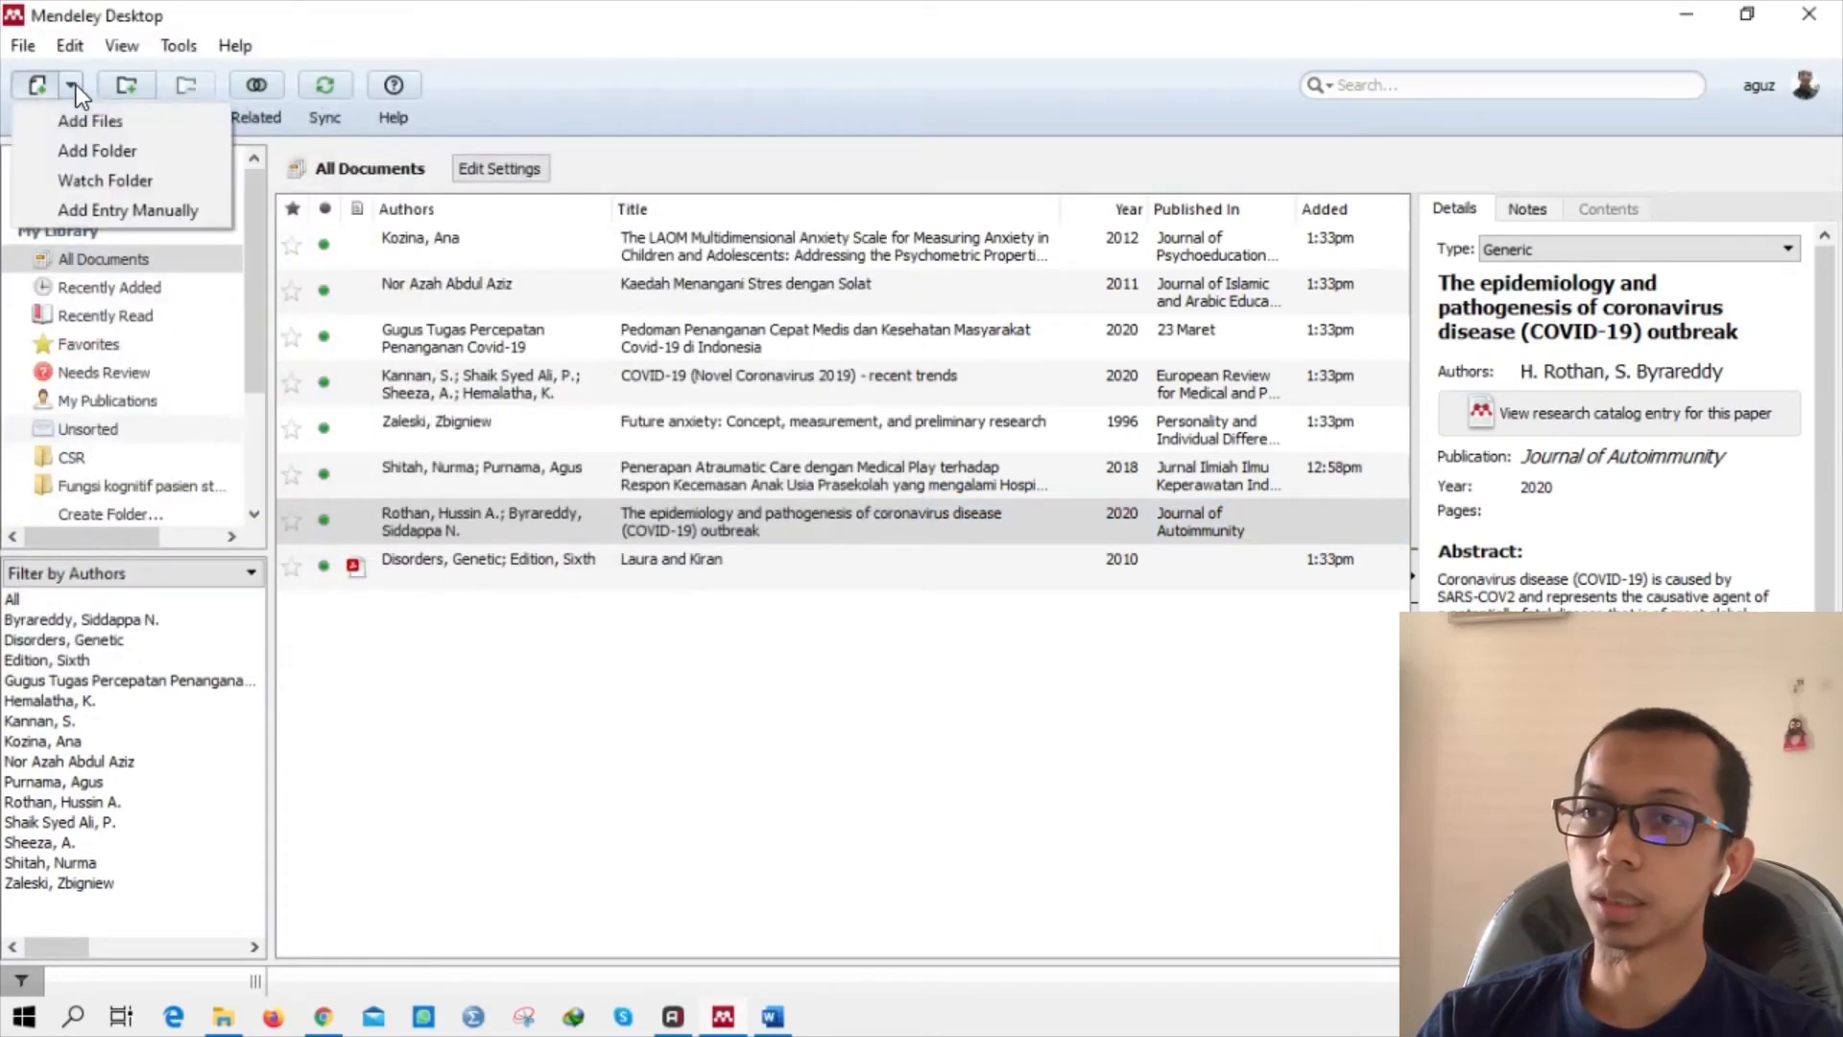
click(521, 68)
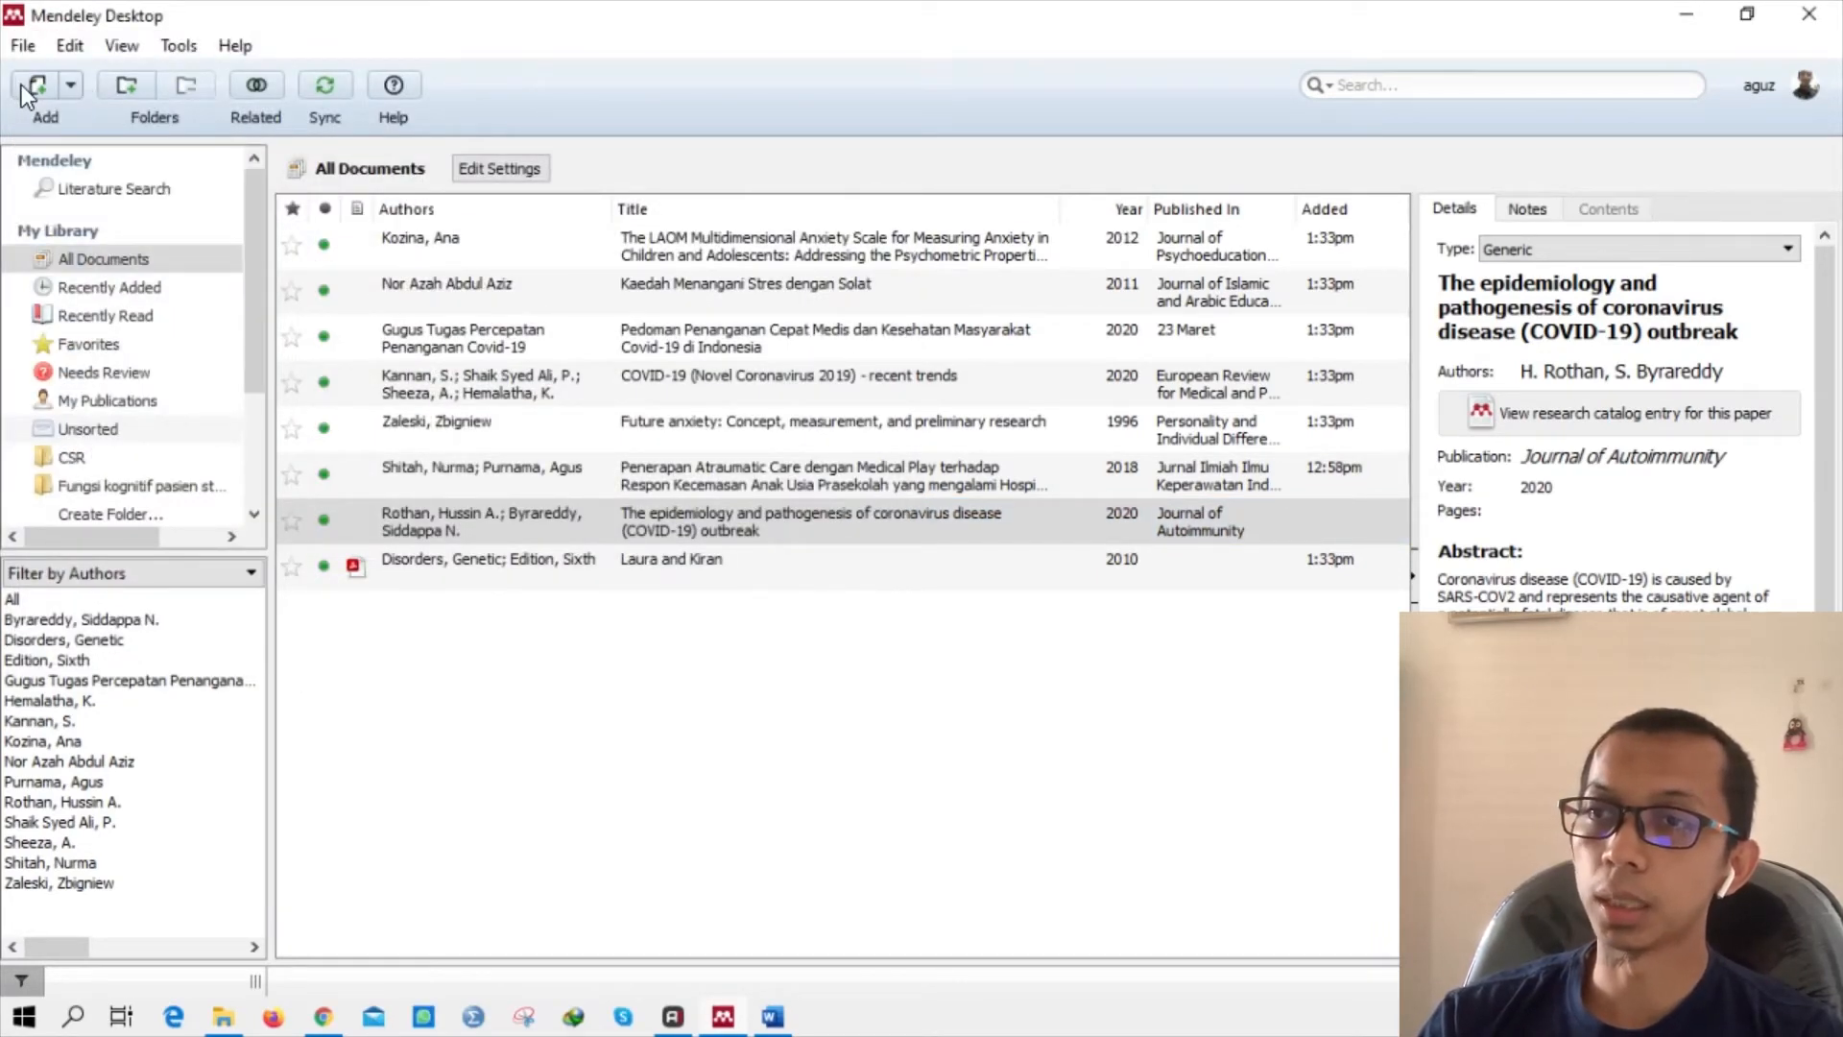
click(69, 86)
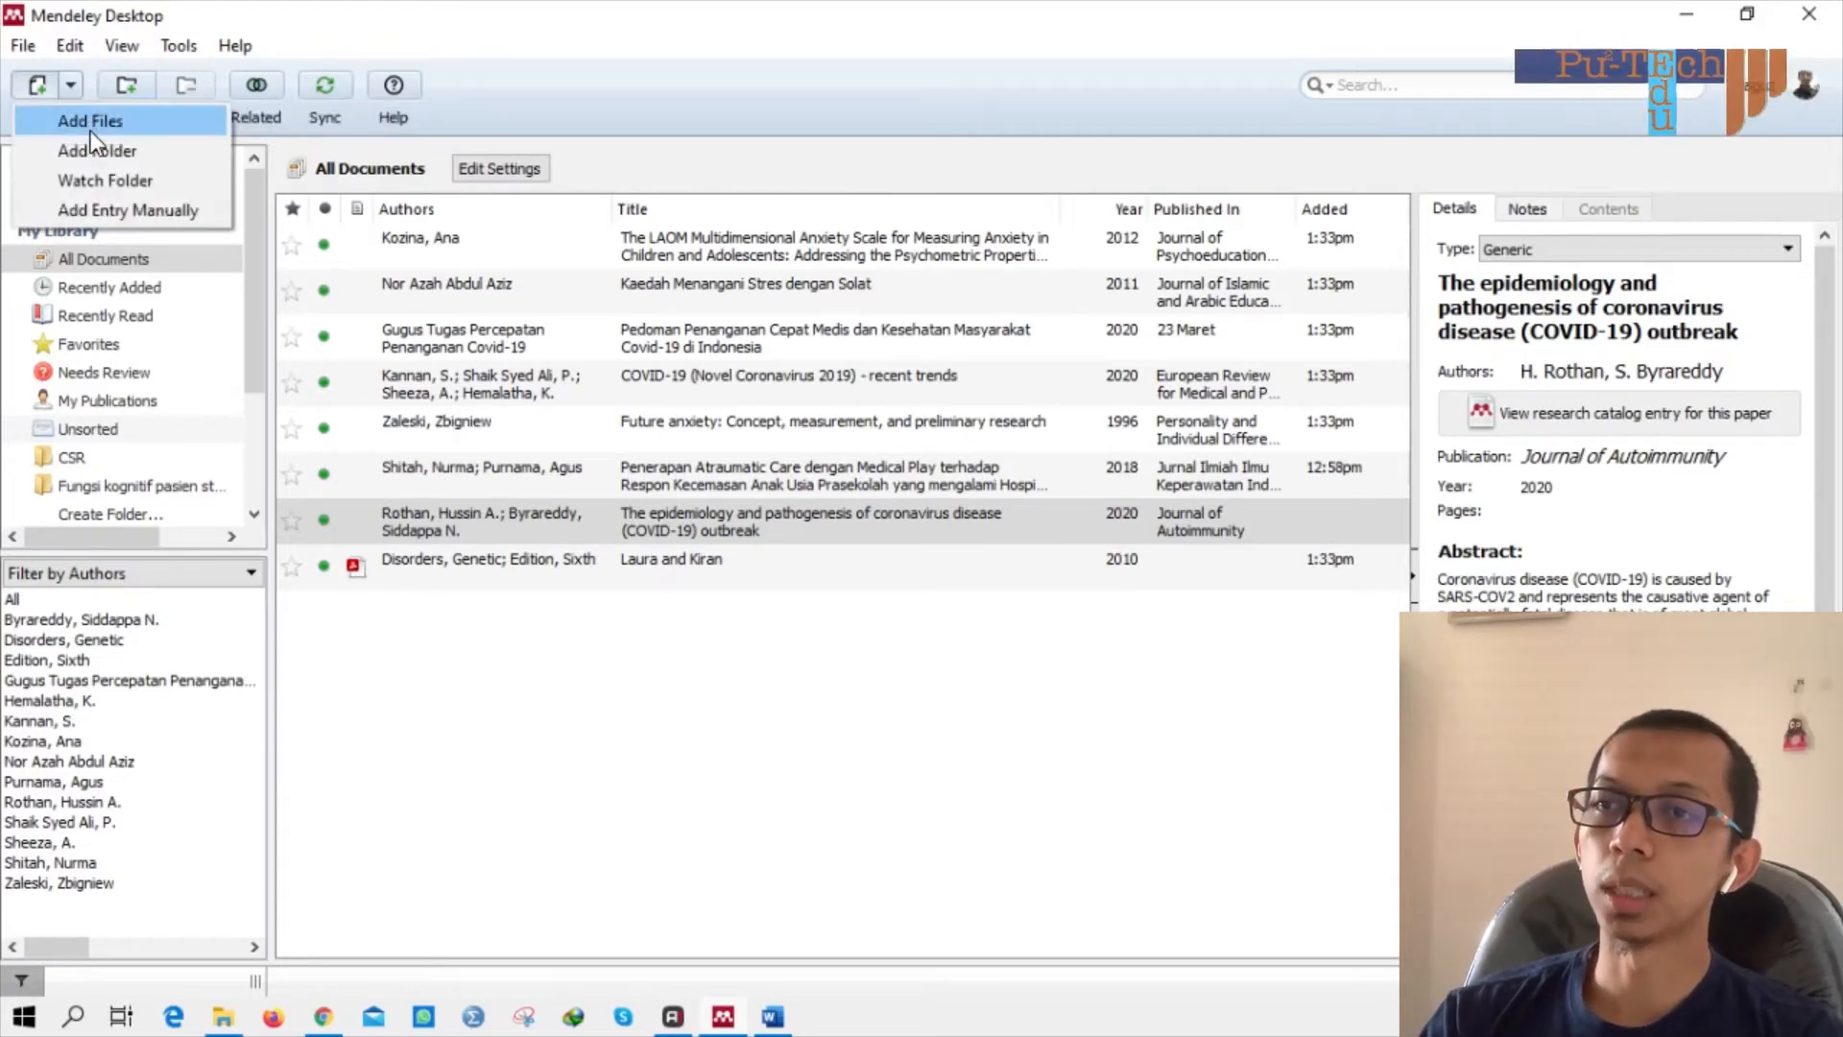
click(96, 122)
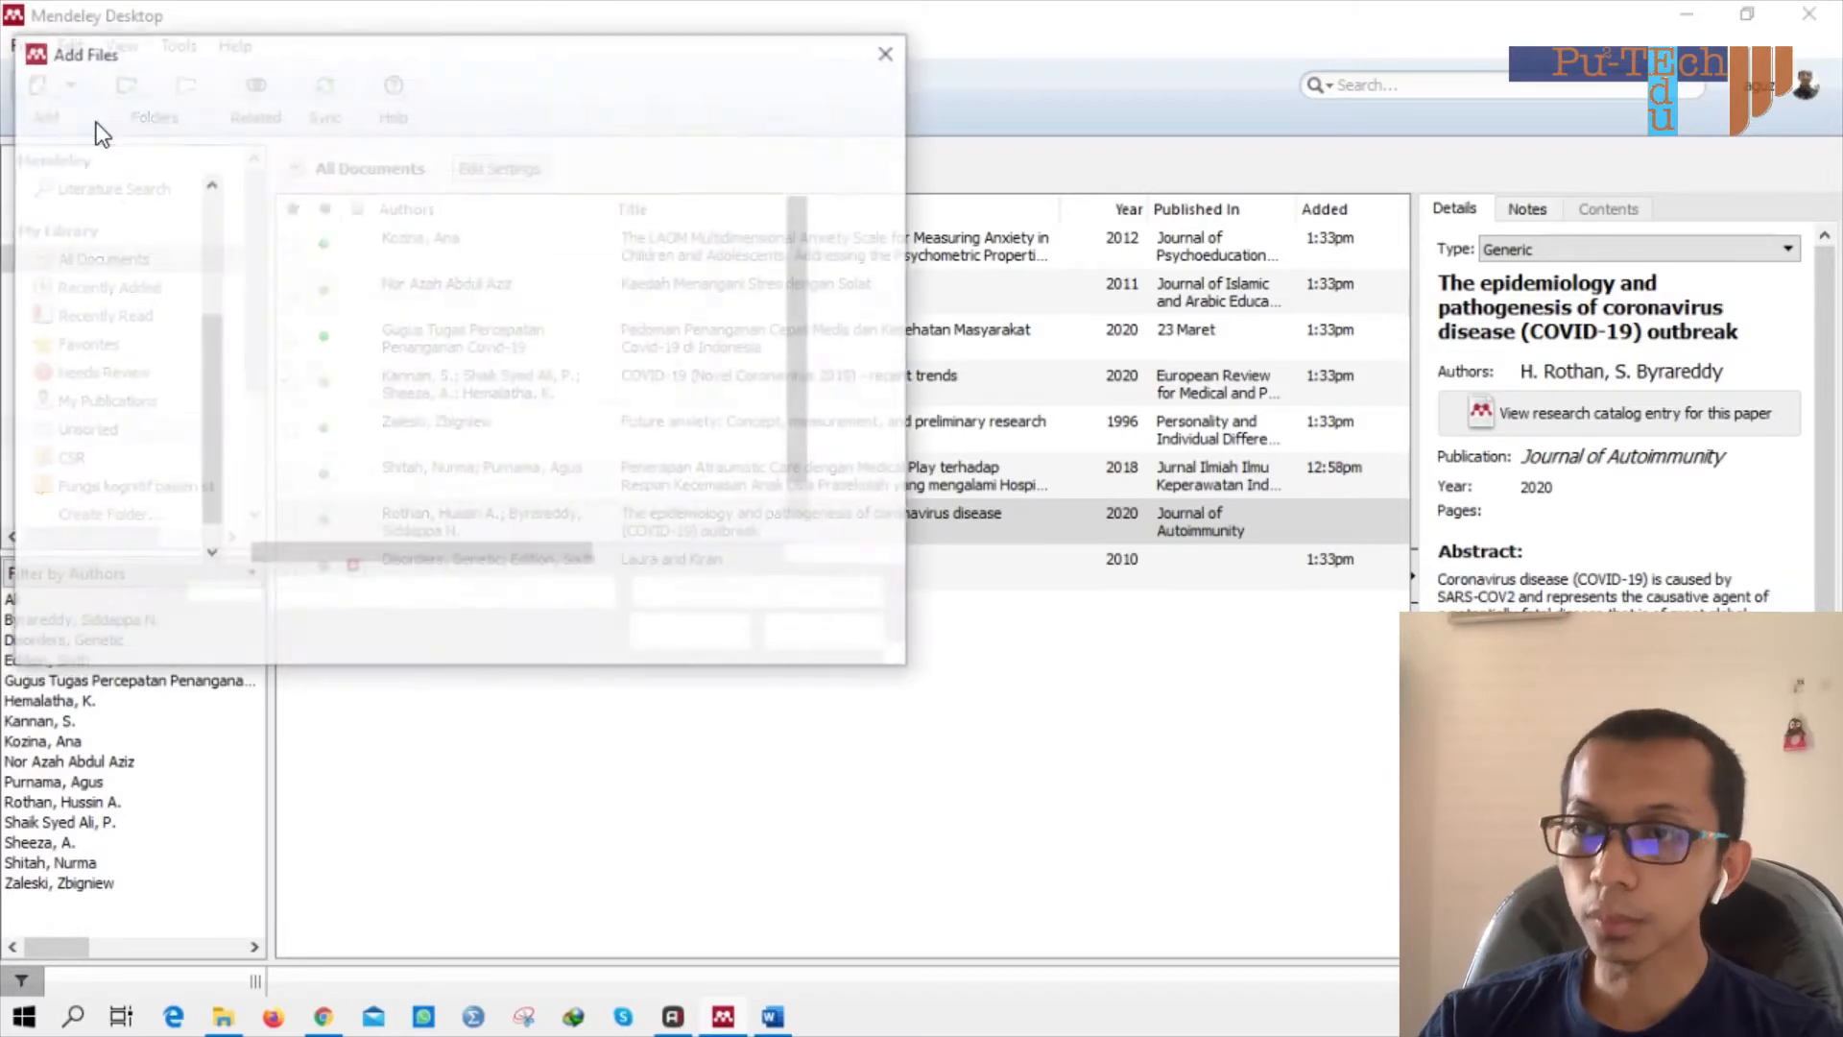
click(134, 276)
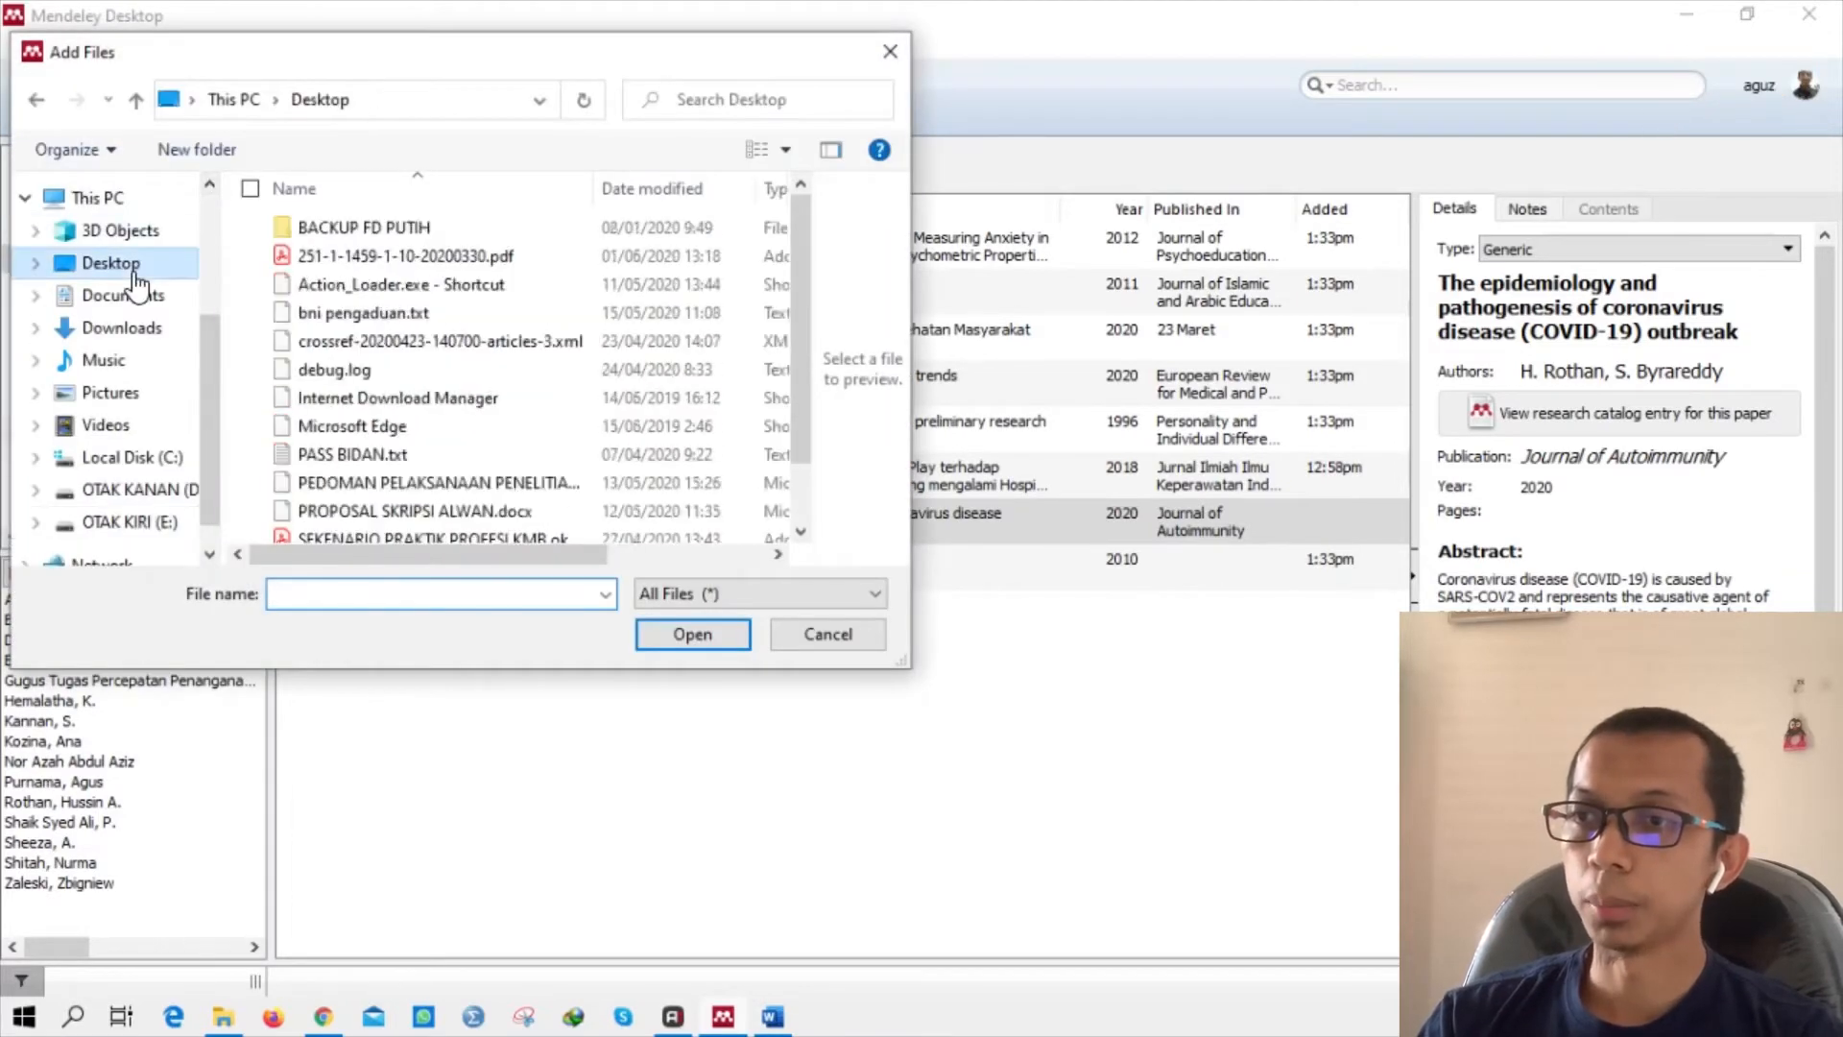
click(620, 342)
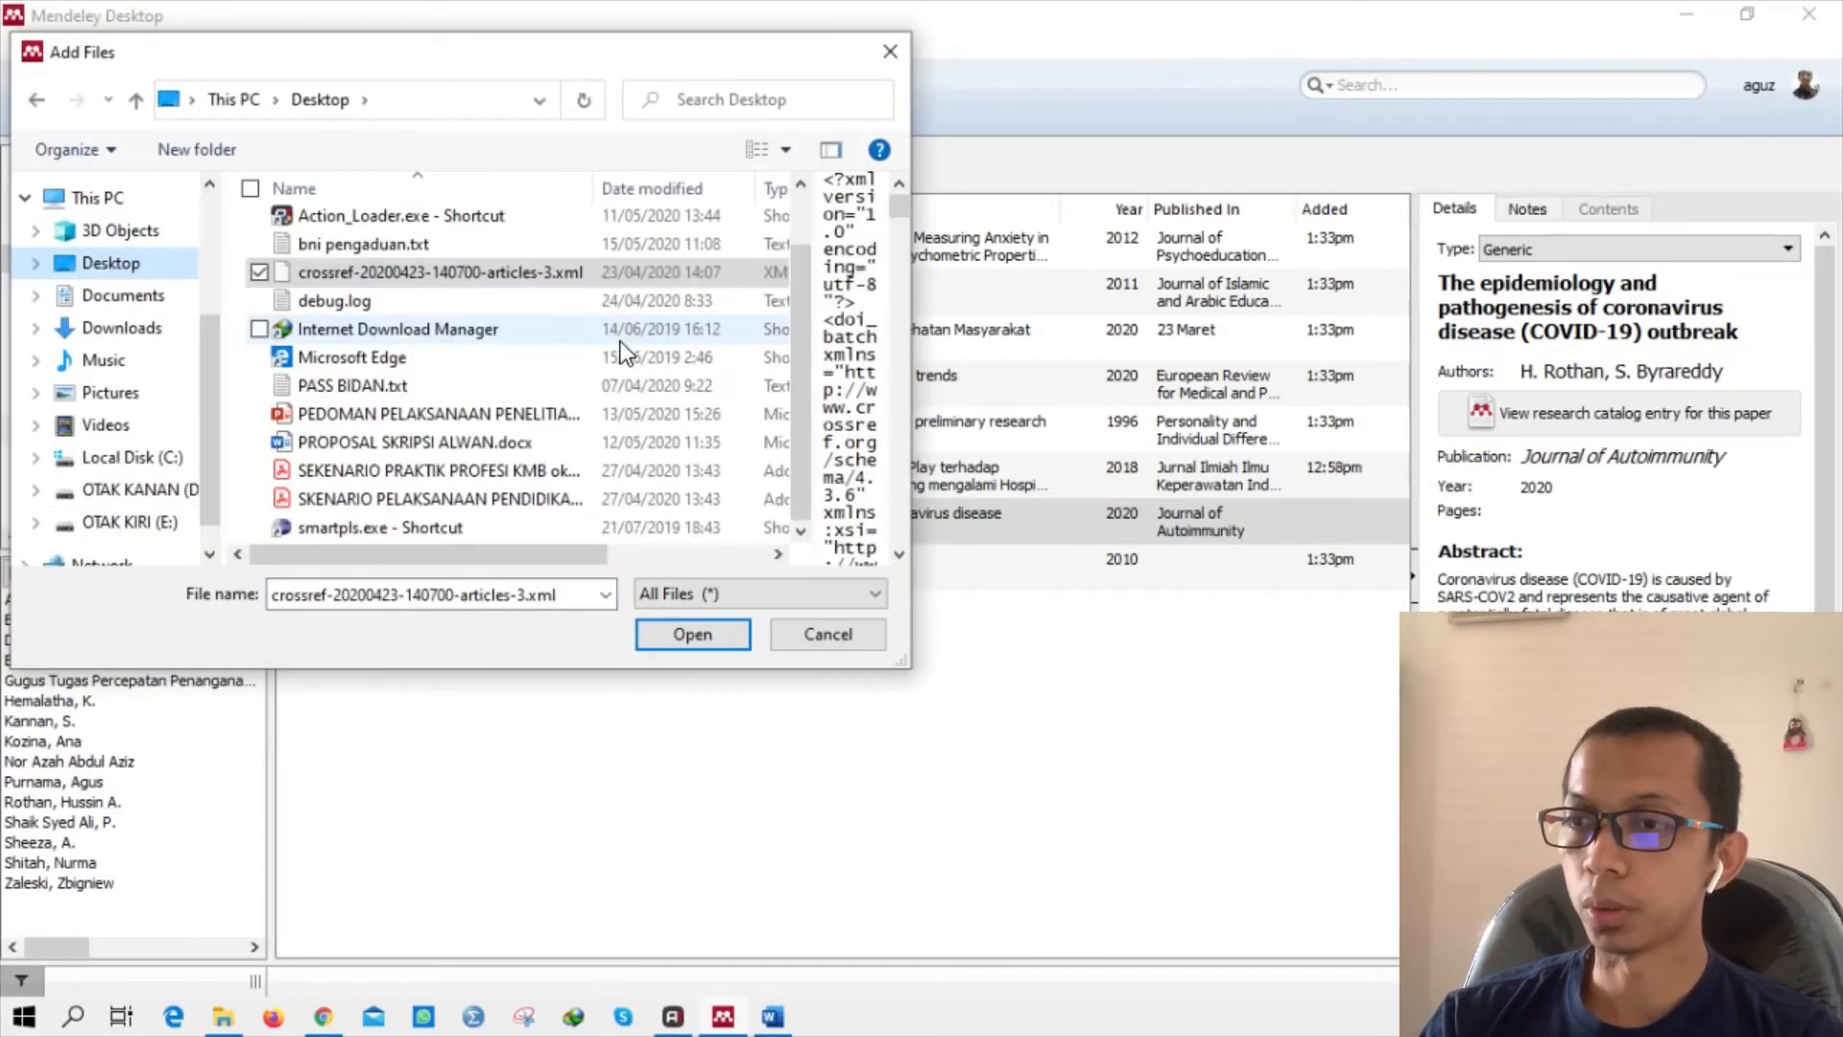
scroll(490, 378, up, 1)
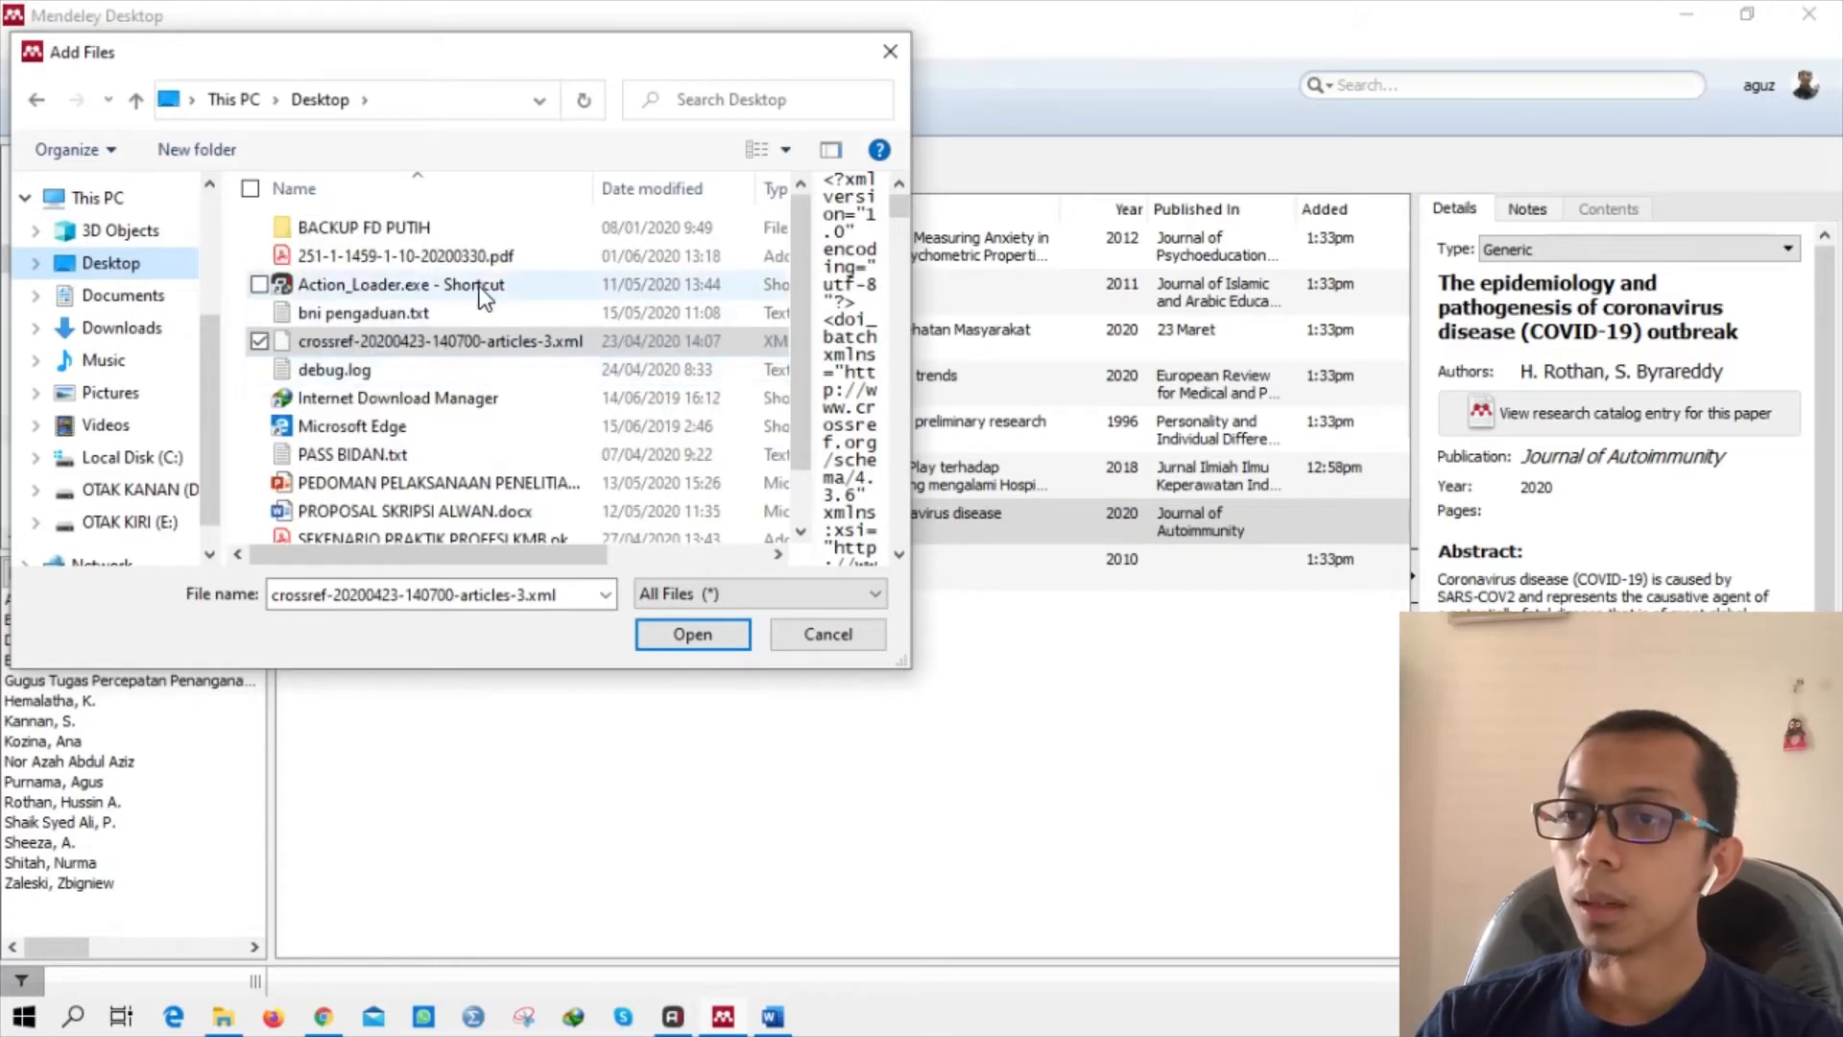
click(501, 257)
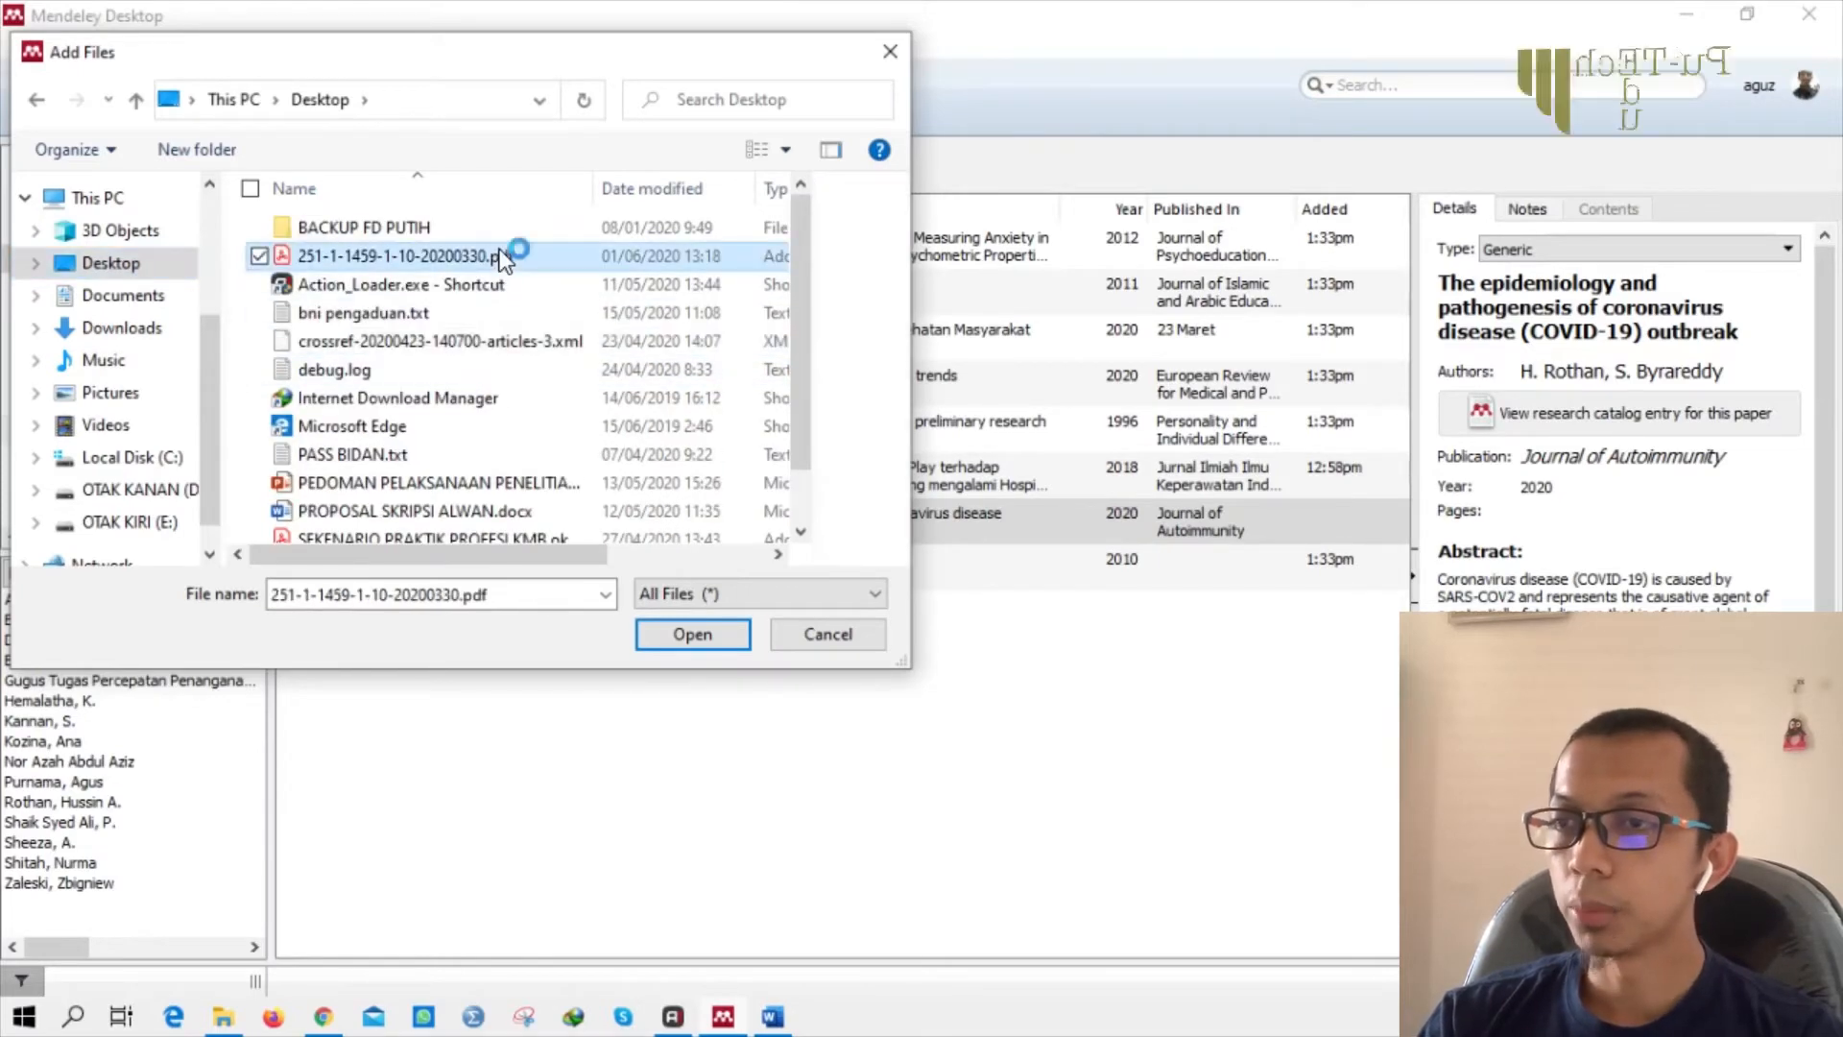
click(683, 635)
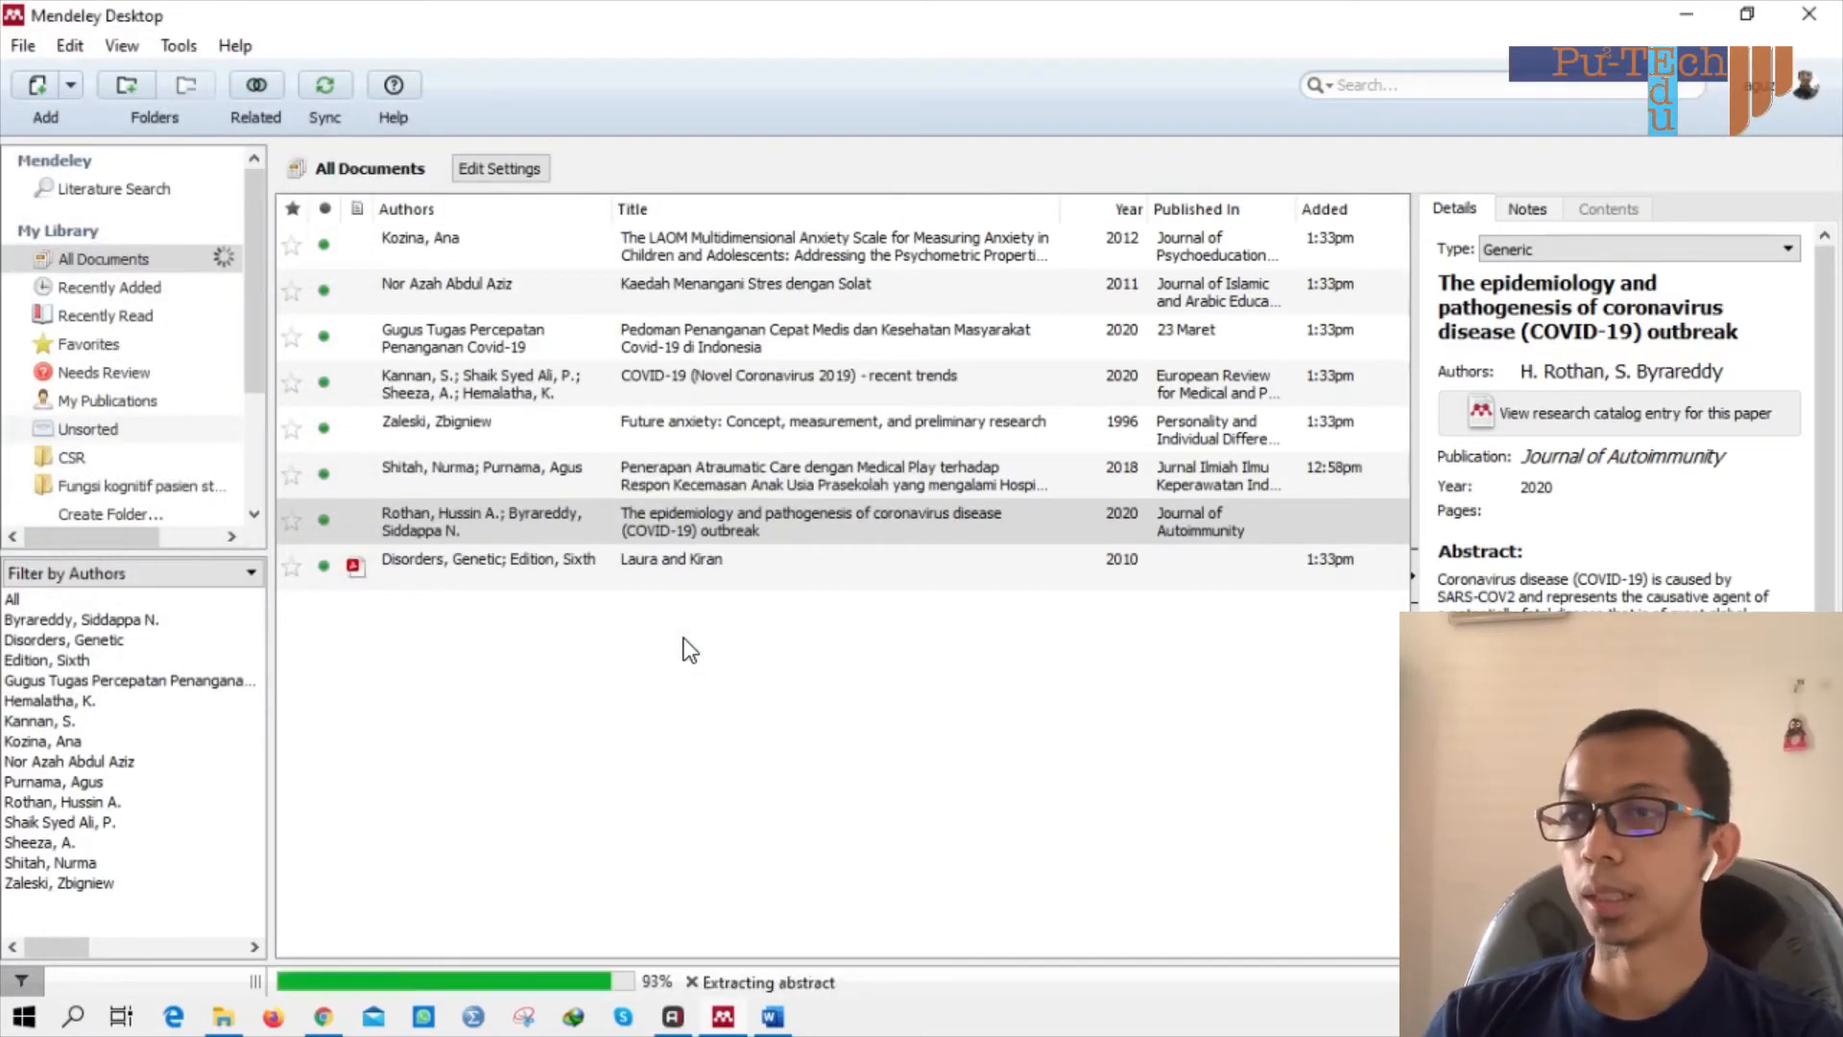
Commit the edited metadata by selecting another row, then reselect the coronary heart disease article and review its details.
click(762, 526)
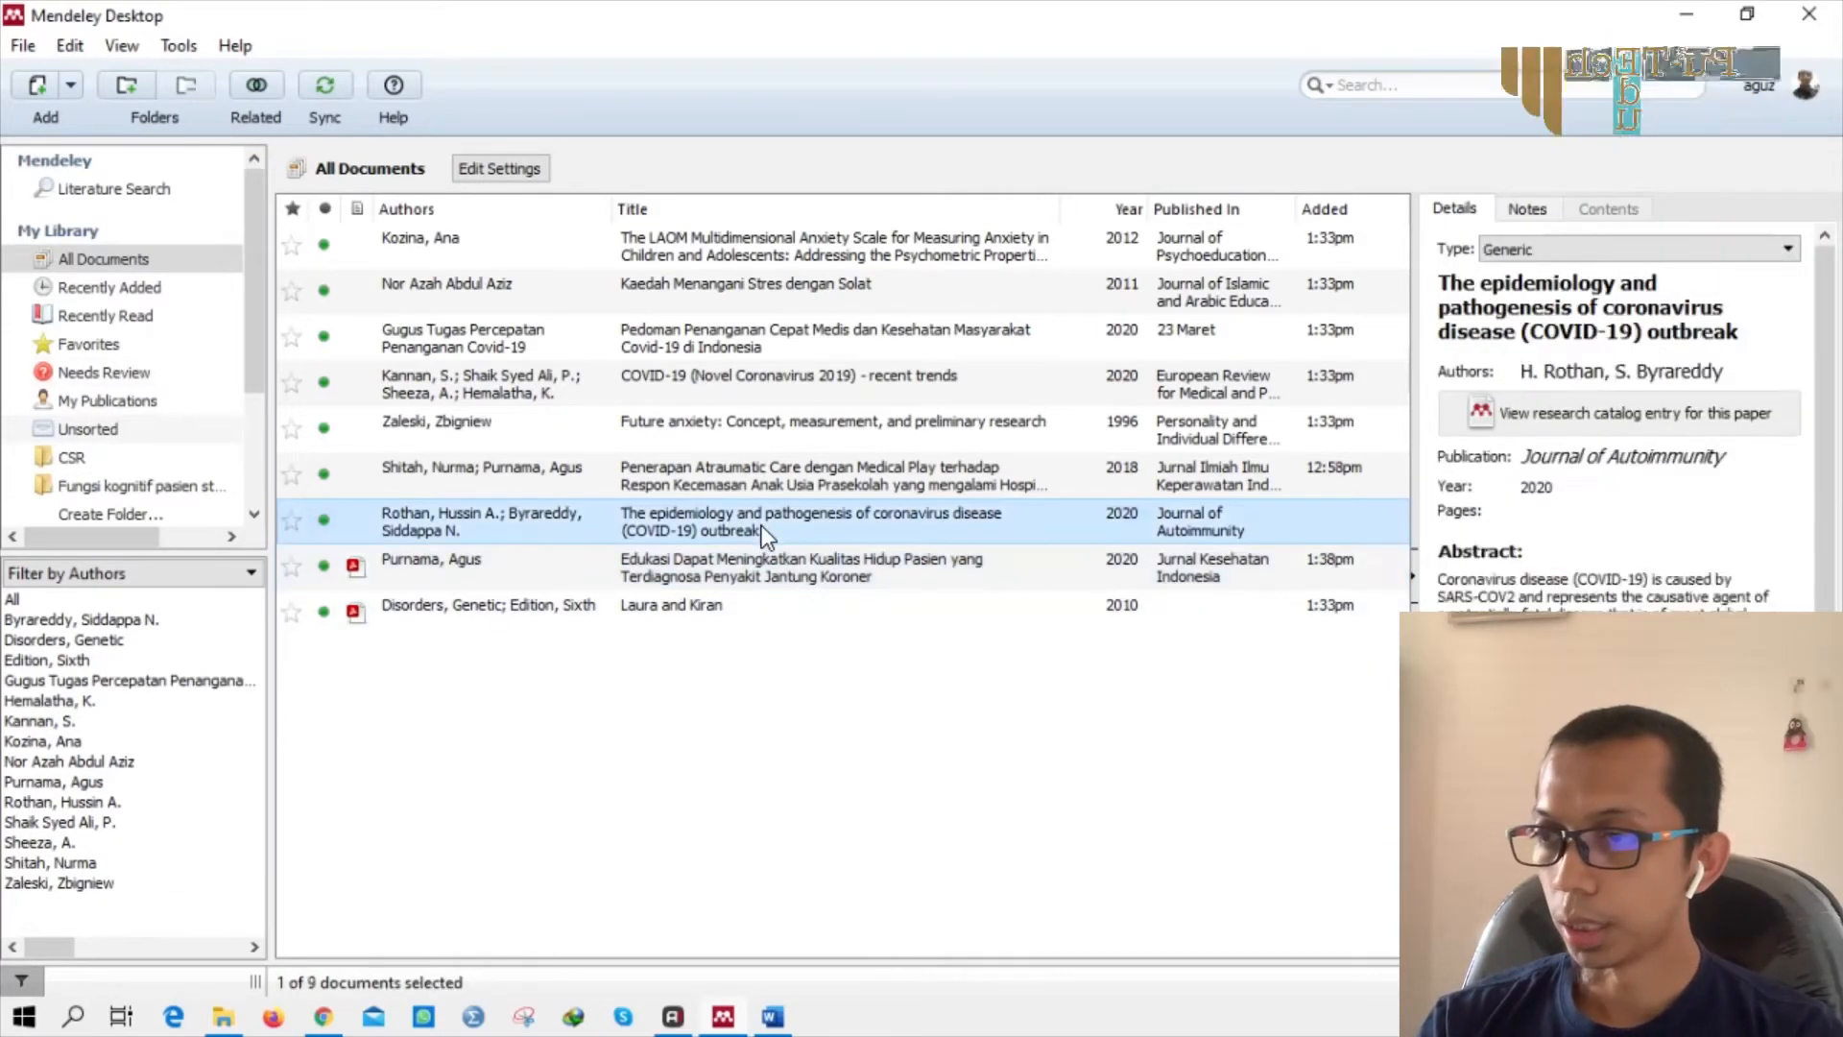
click(765, 586)
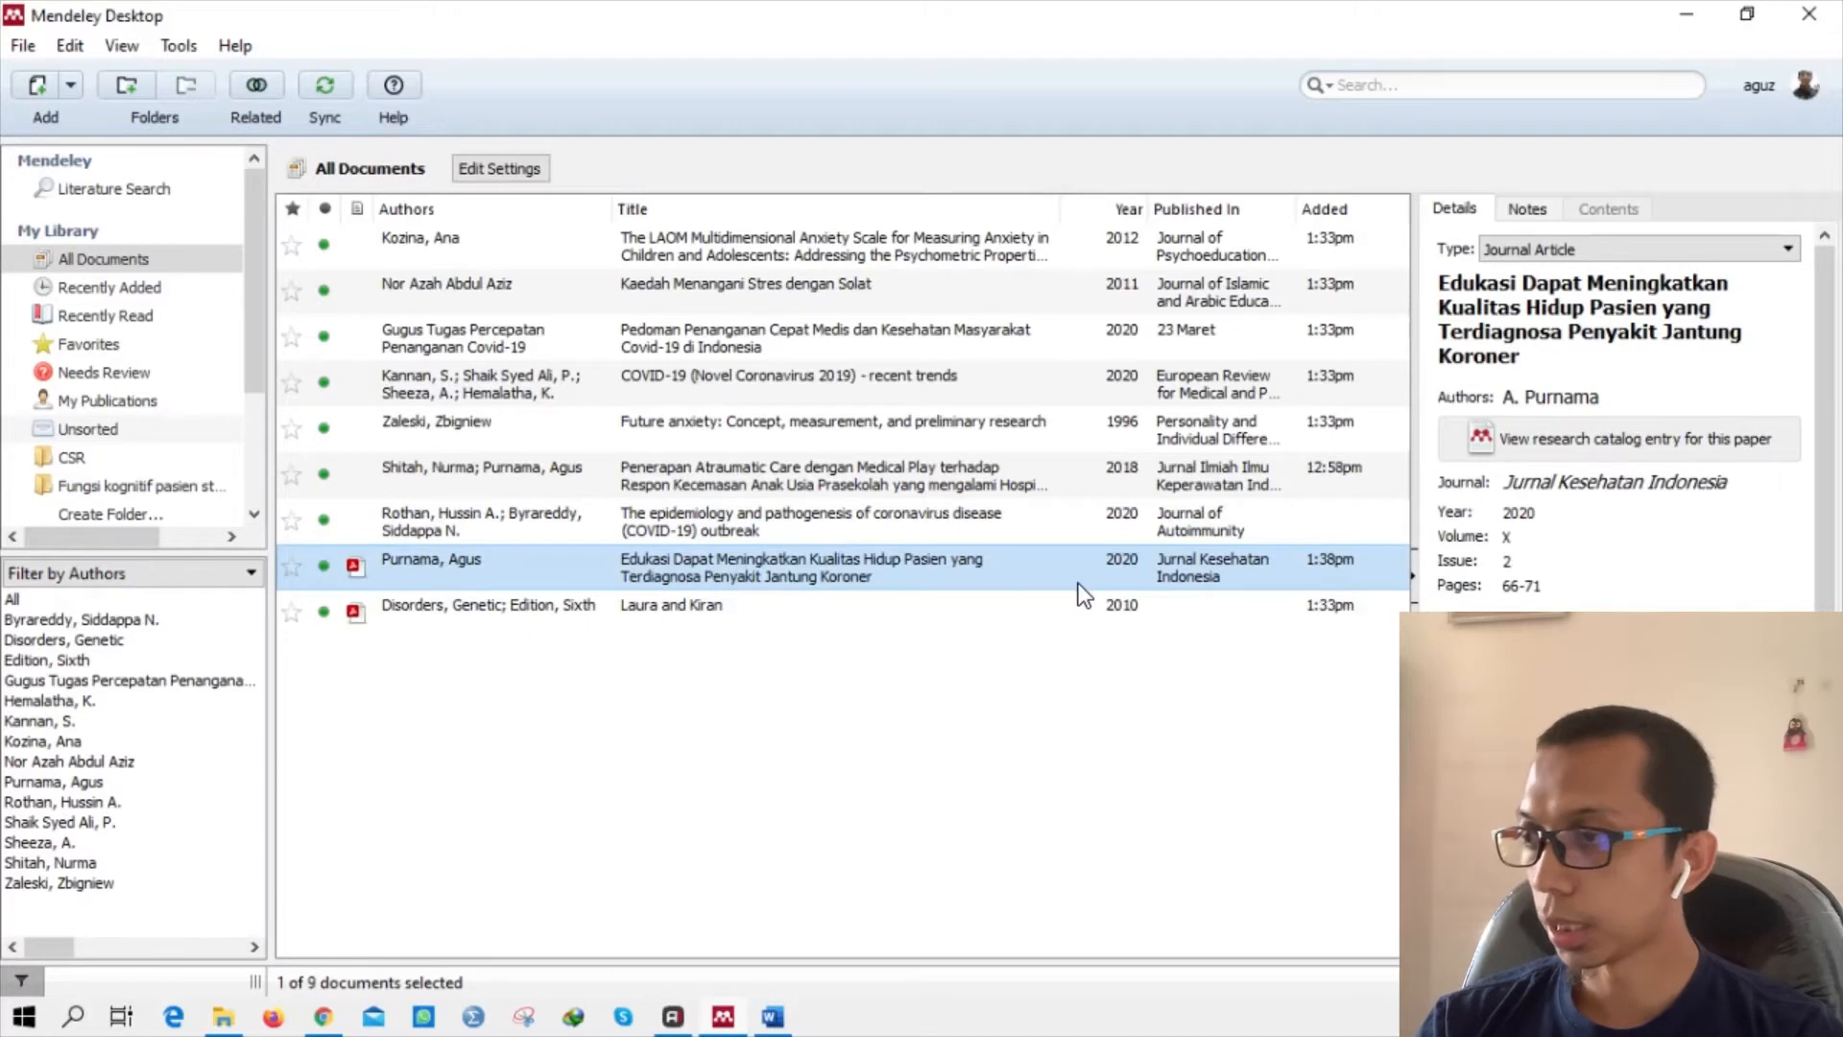
scroll(1655, 572, down, 1)
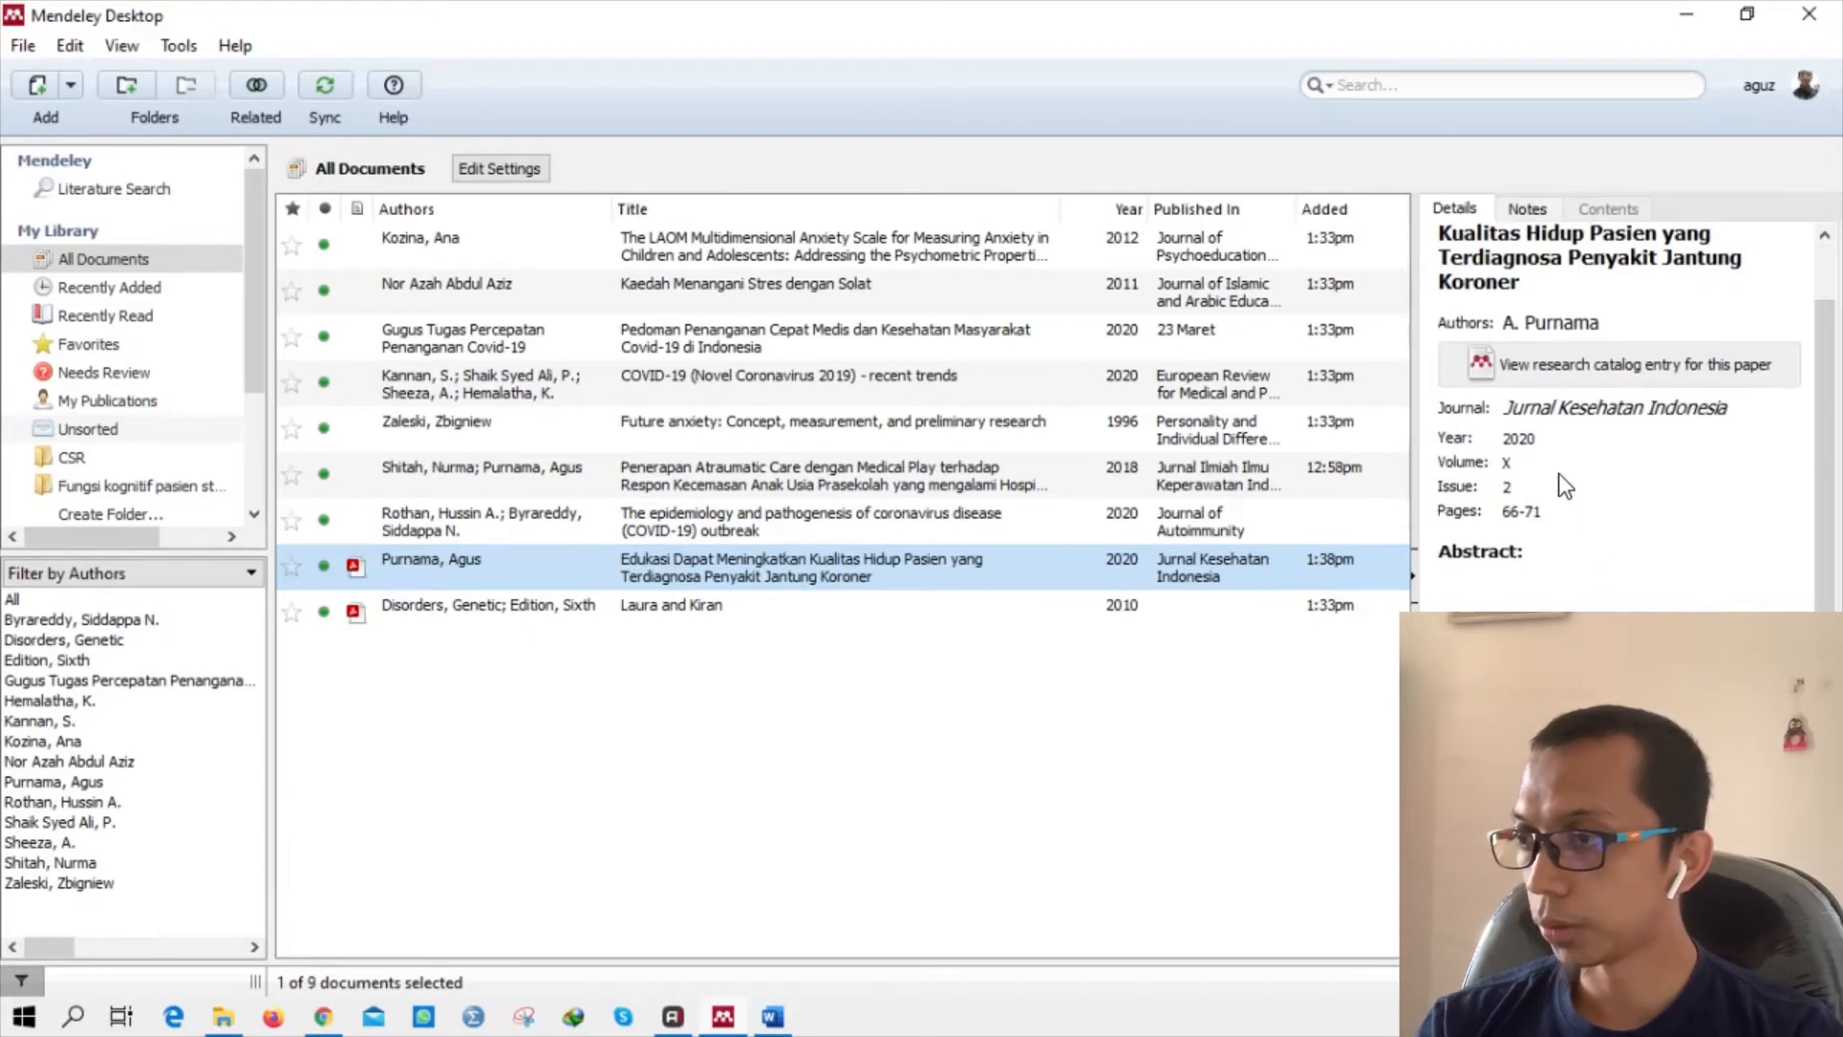
scroll(1560, 469, down, 2)
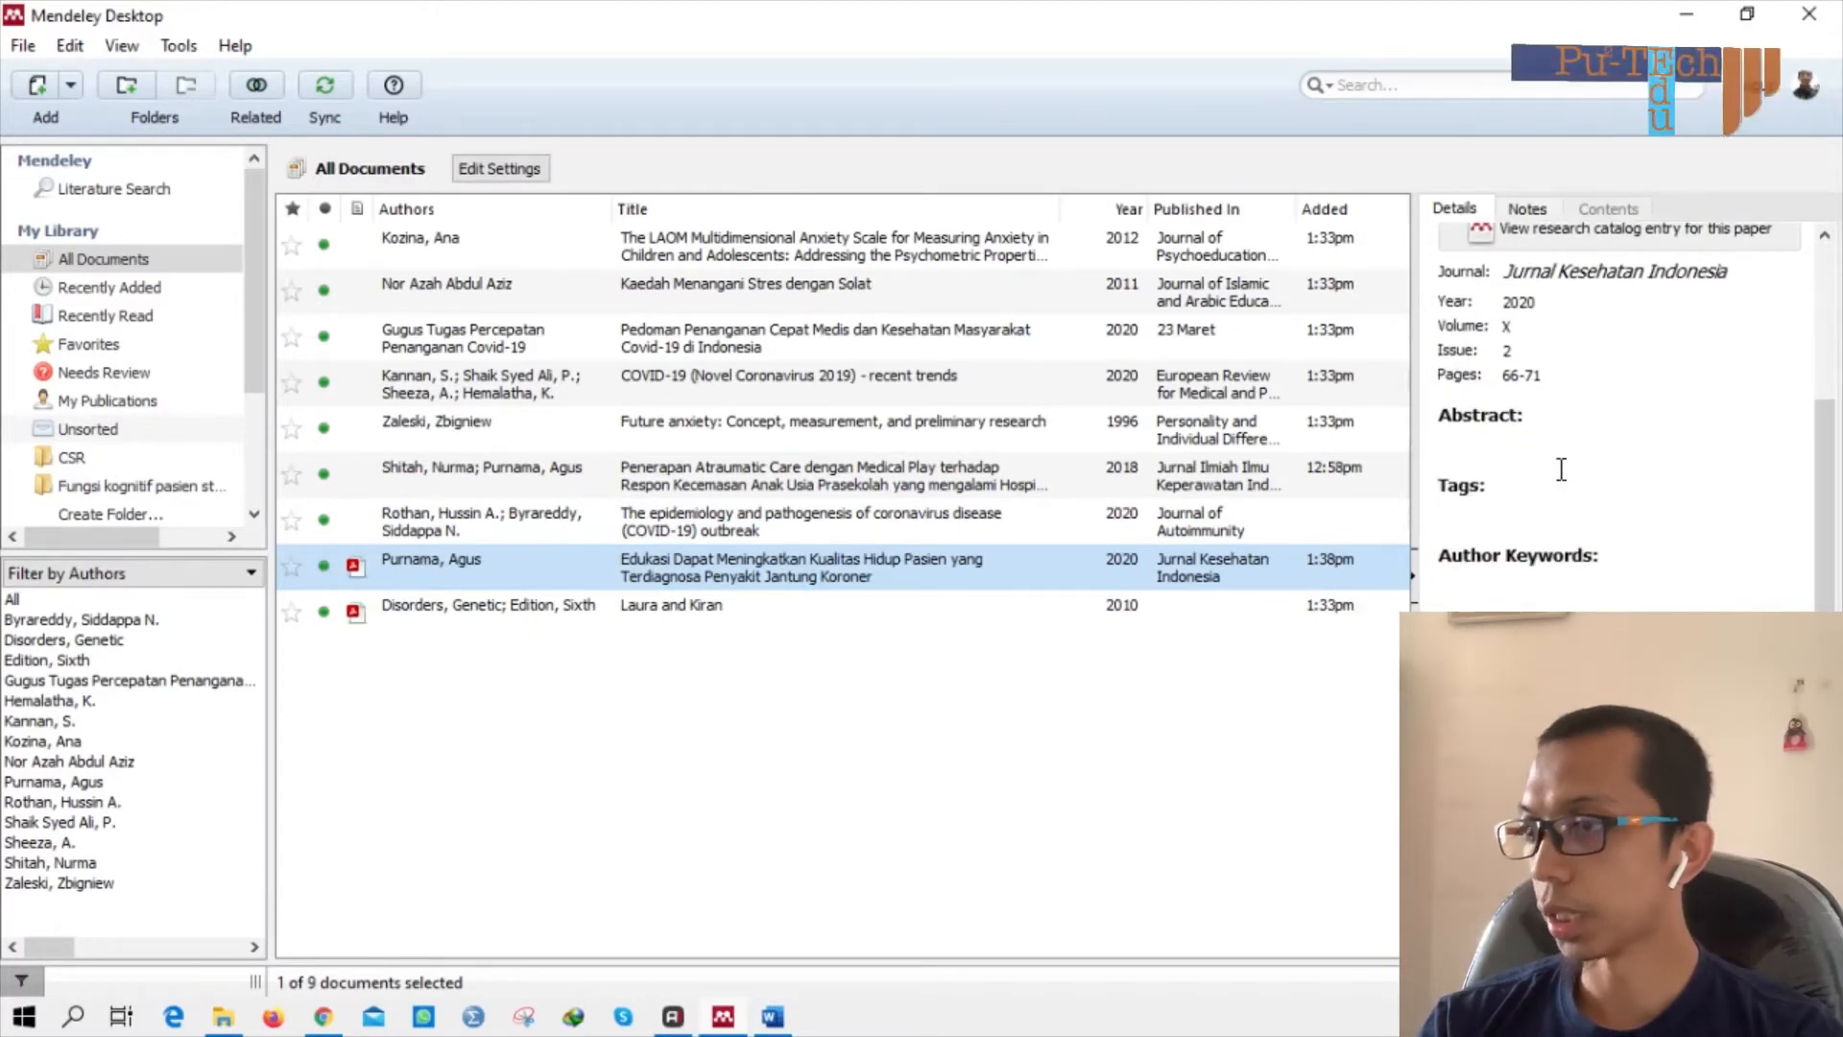
scroll(1574, 480, up, 3)
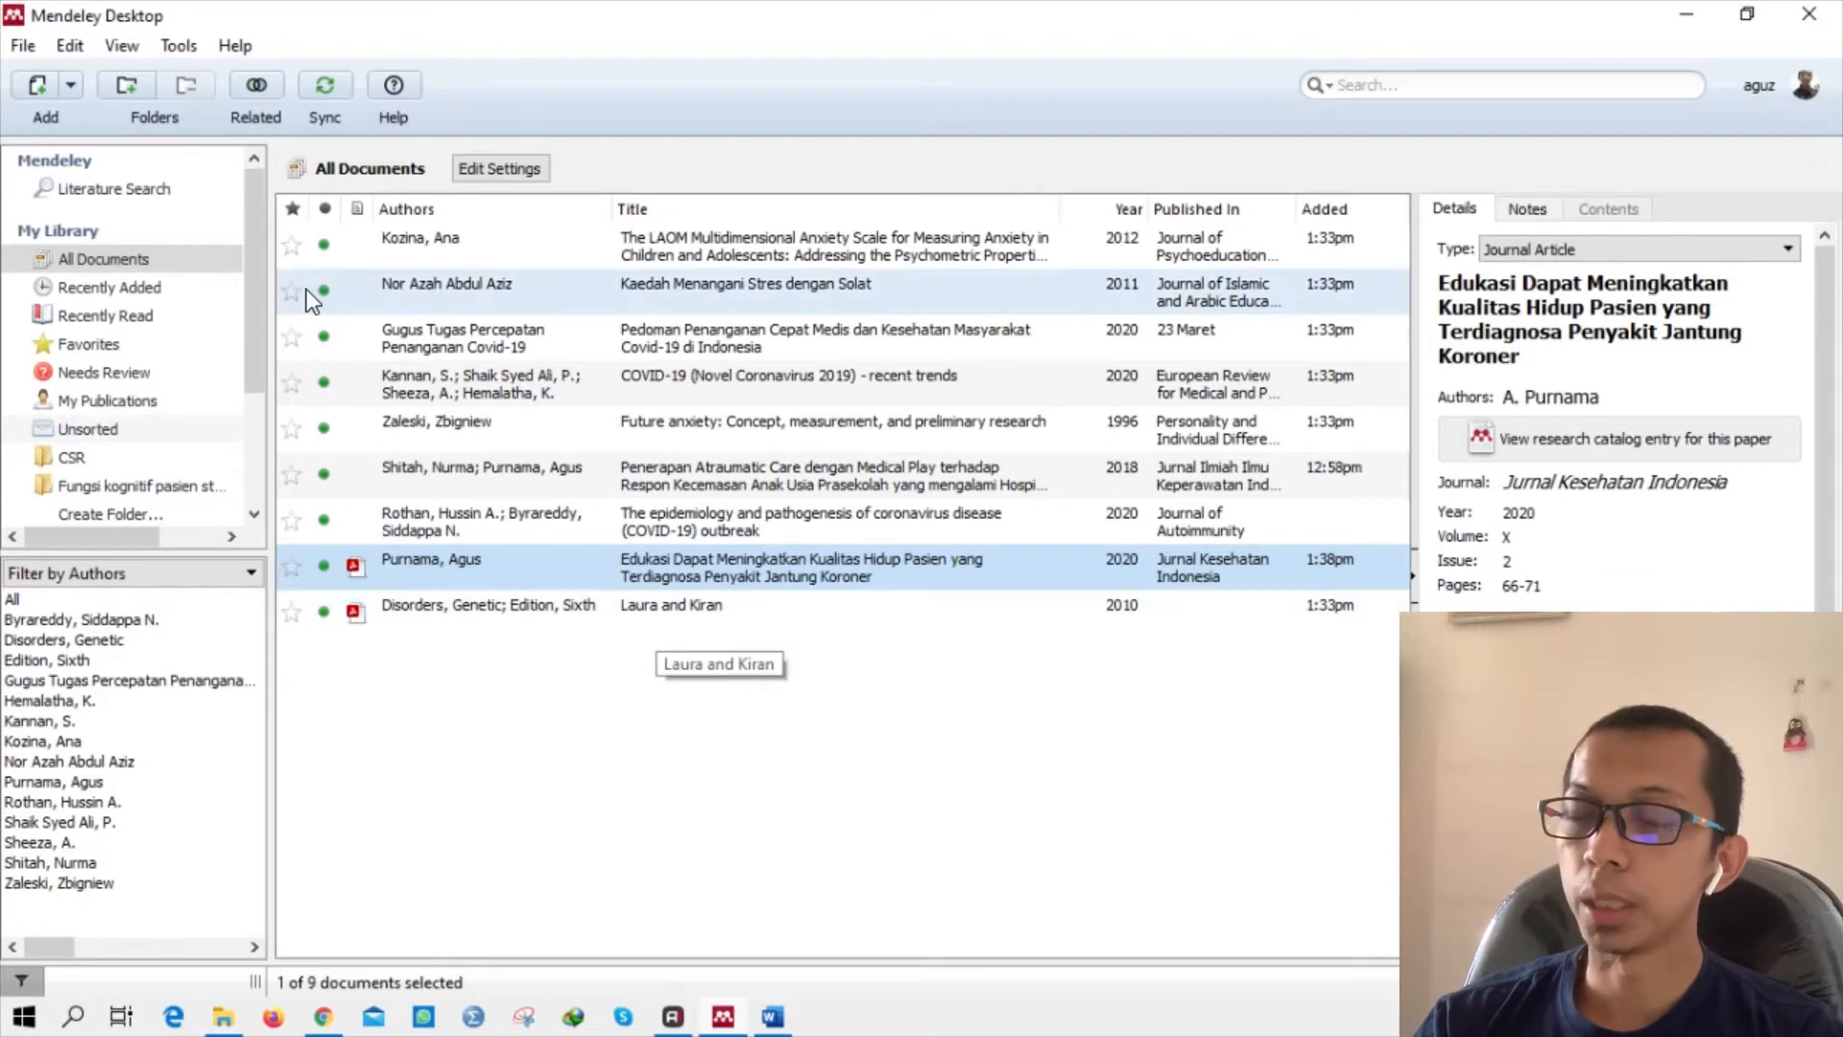
Choose Springer - Vancouver under View > Citation Style > More Styles, then go back to Word.
click(176, 48)
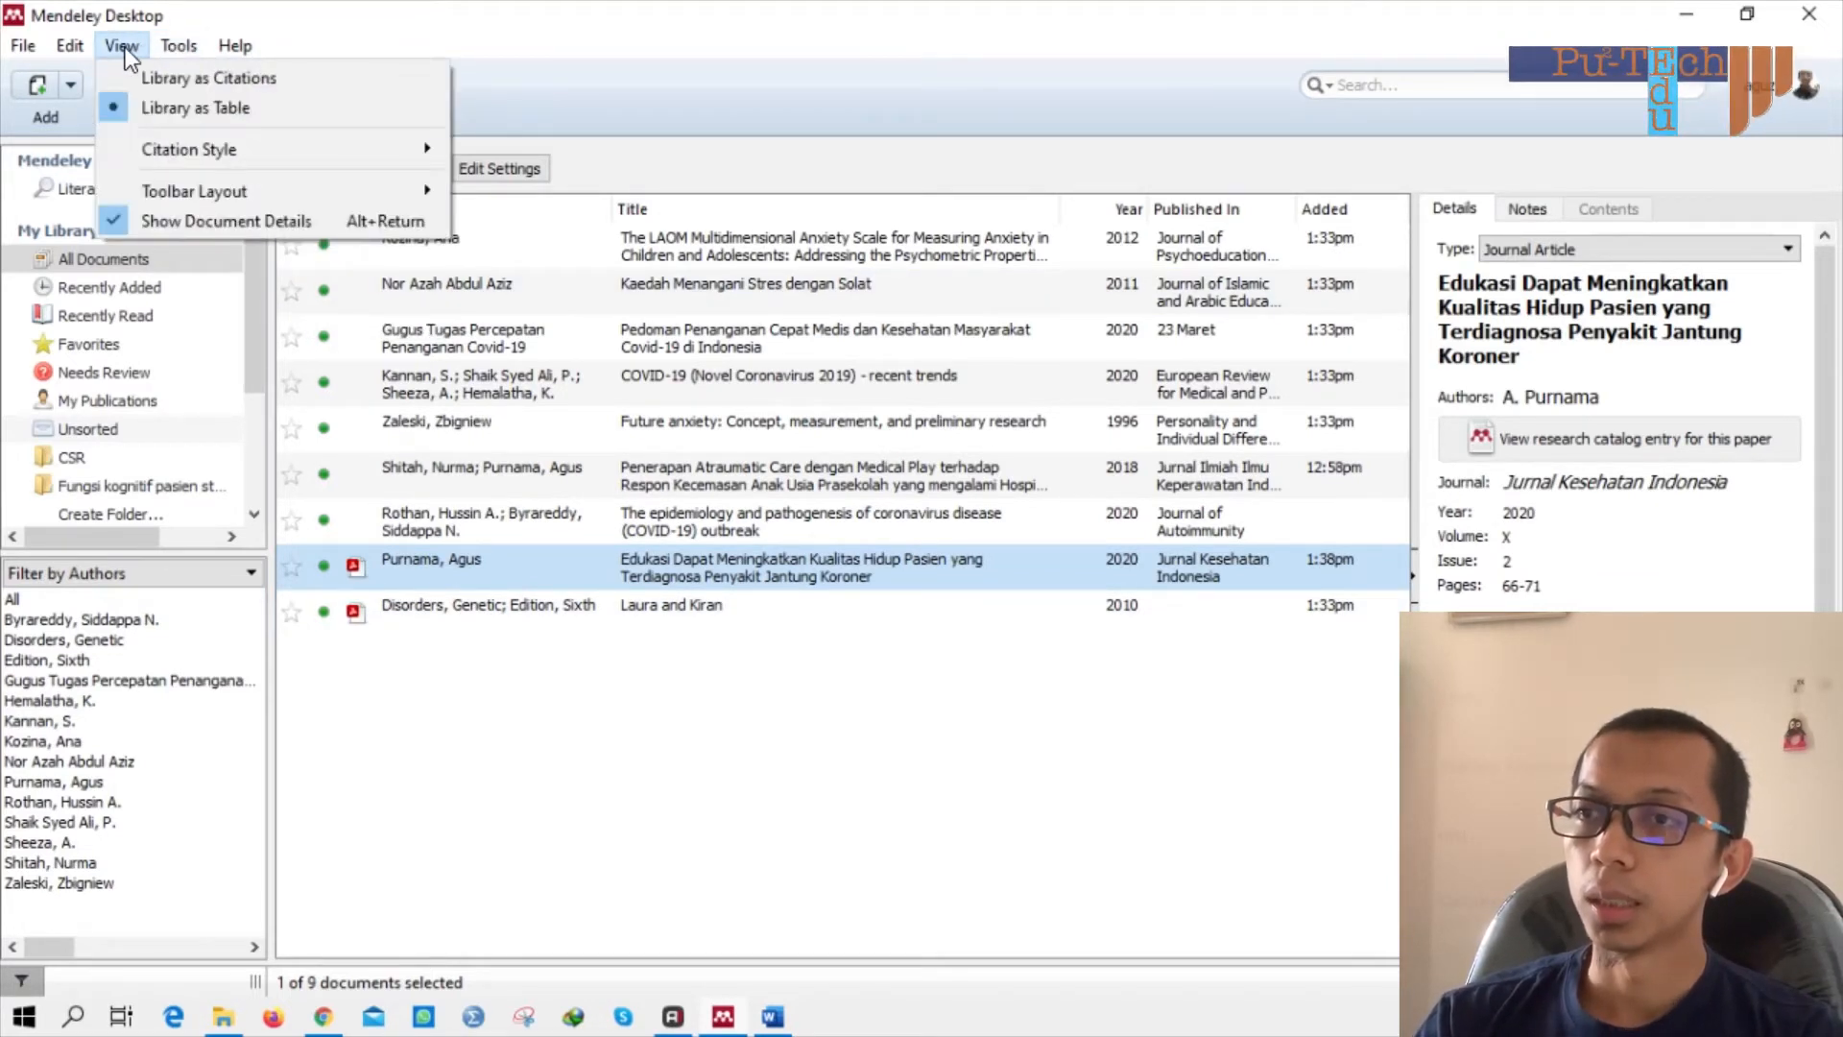
mouse_move(235, 45)
click(583, 50)
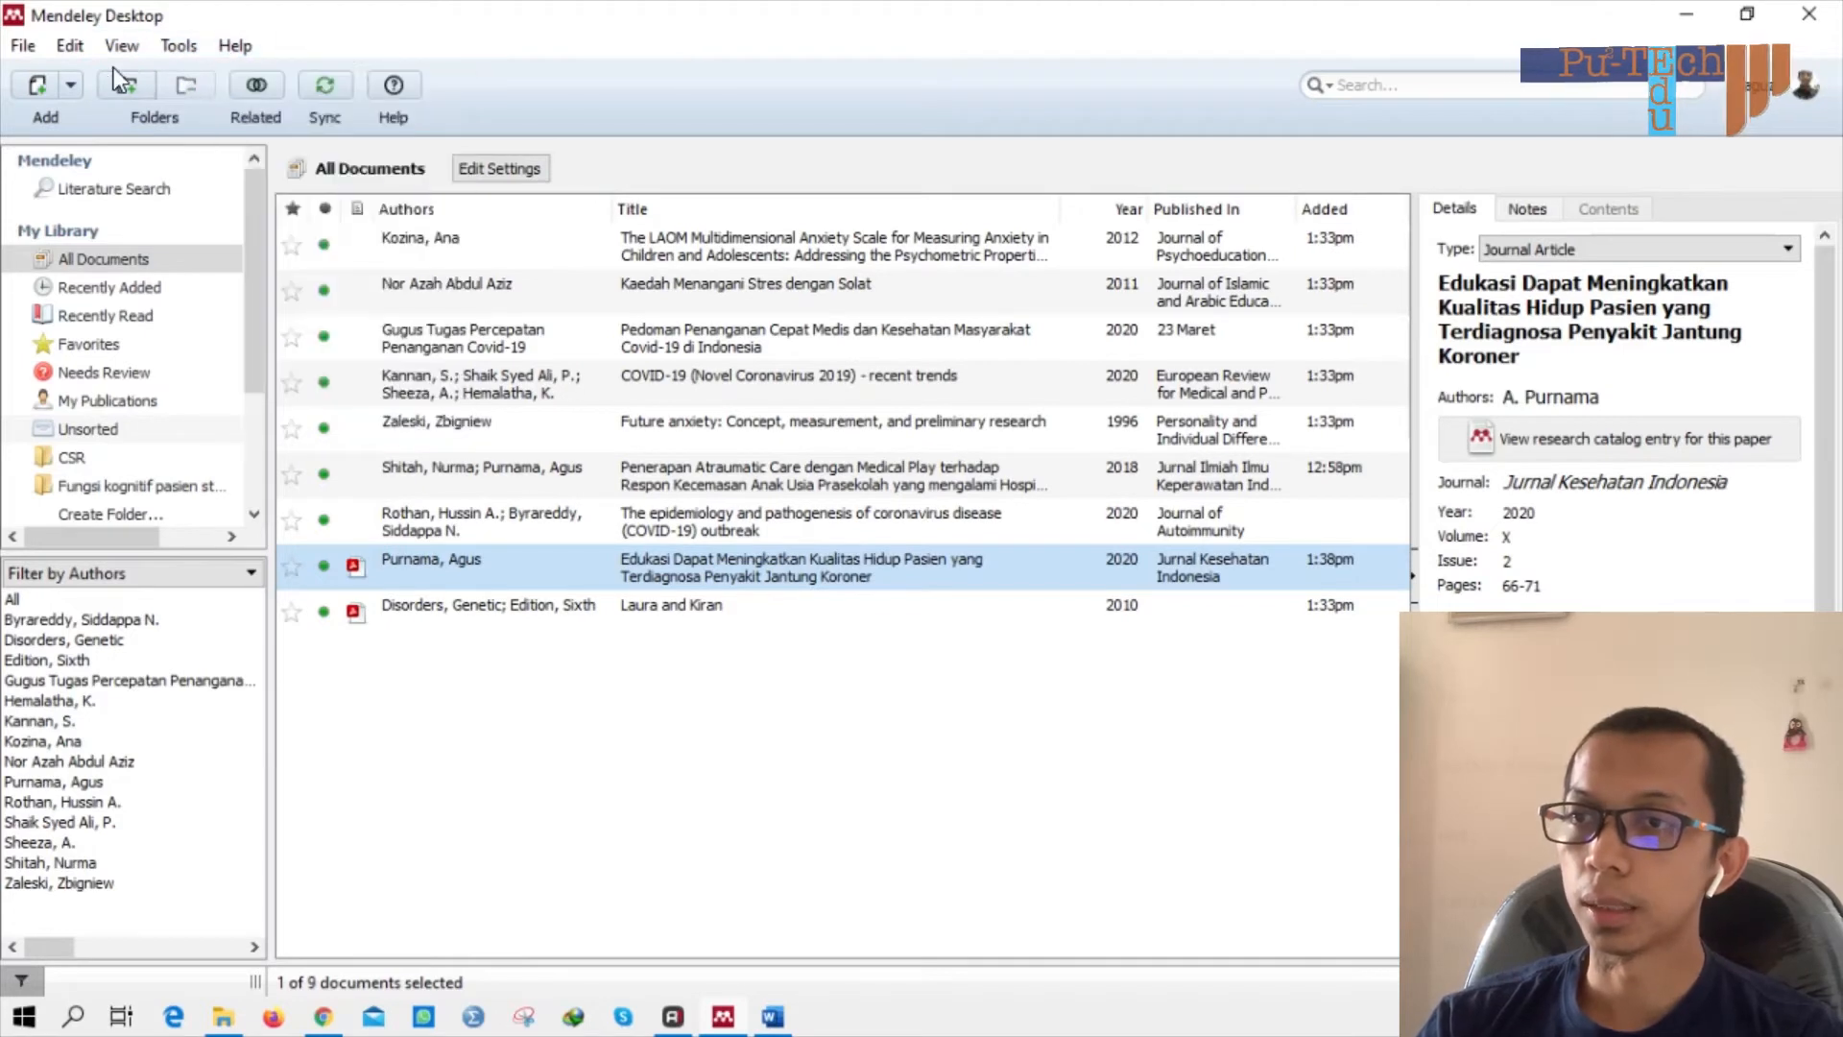
click(159, 48)
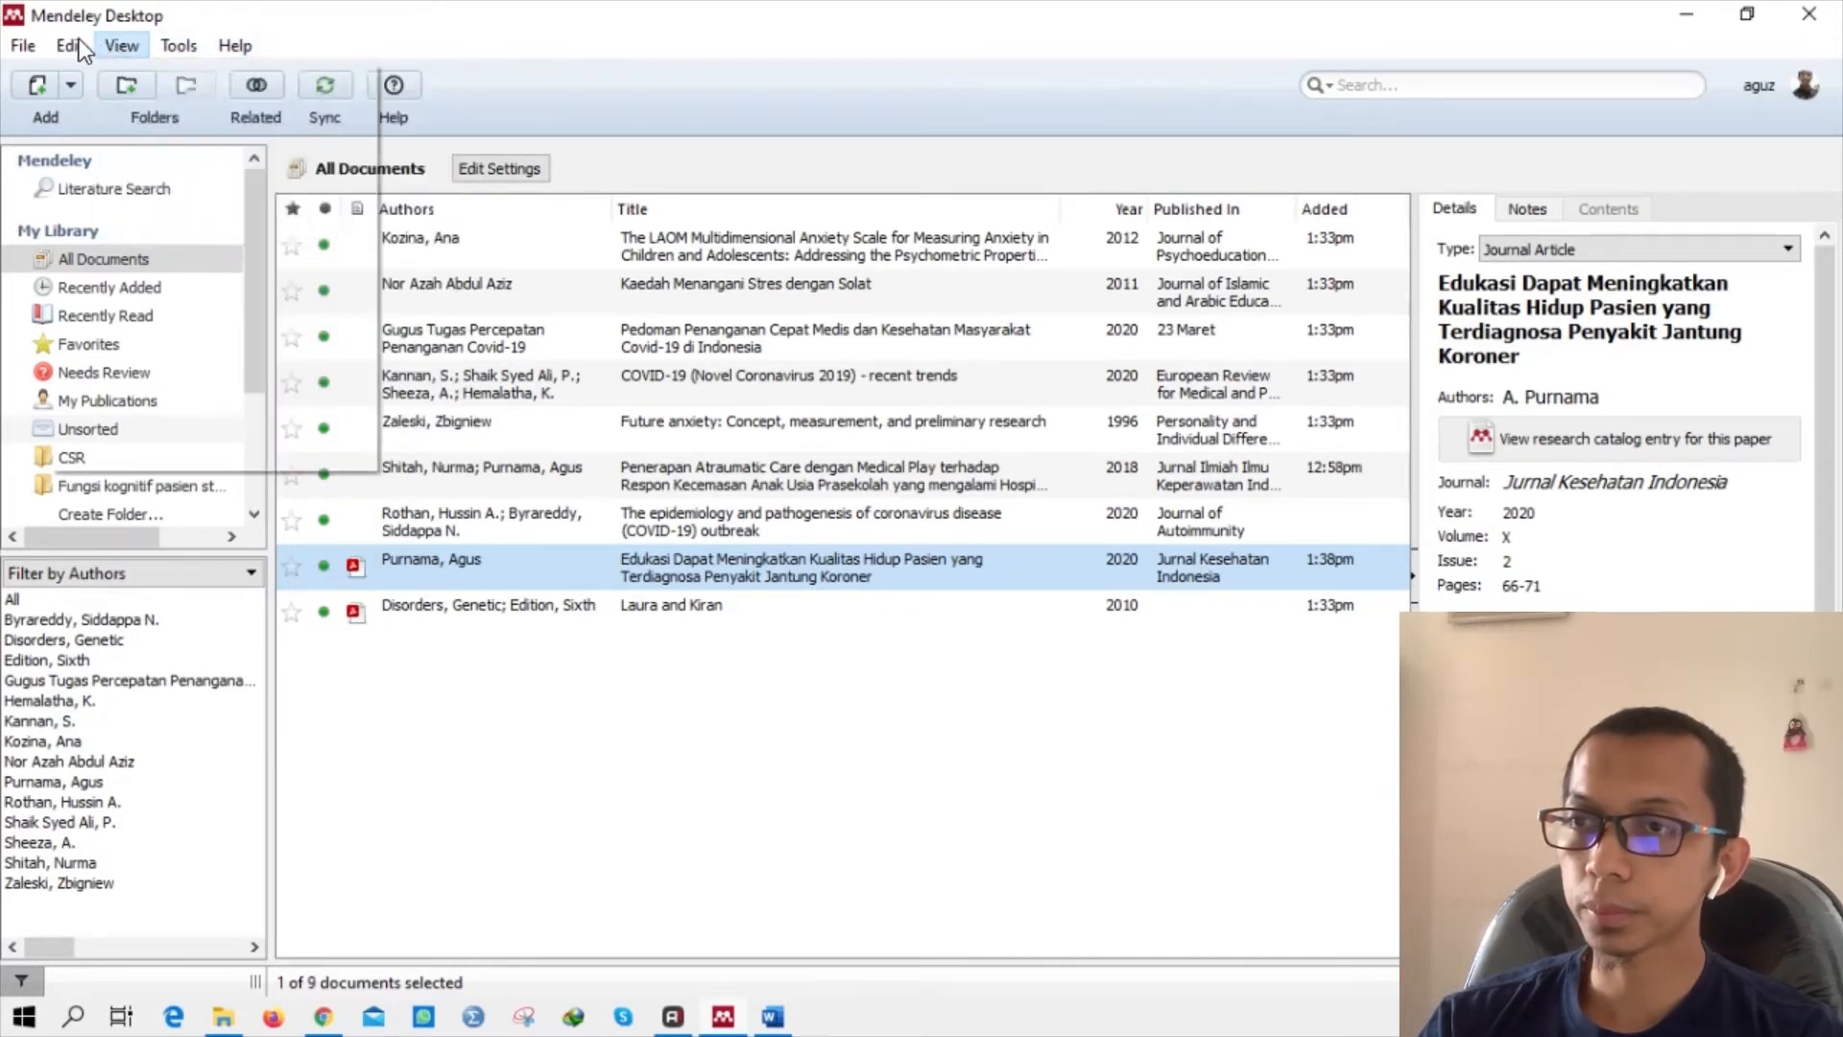
mouse_move(110, 40)
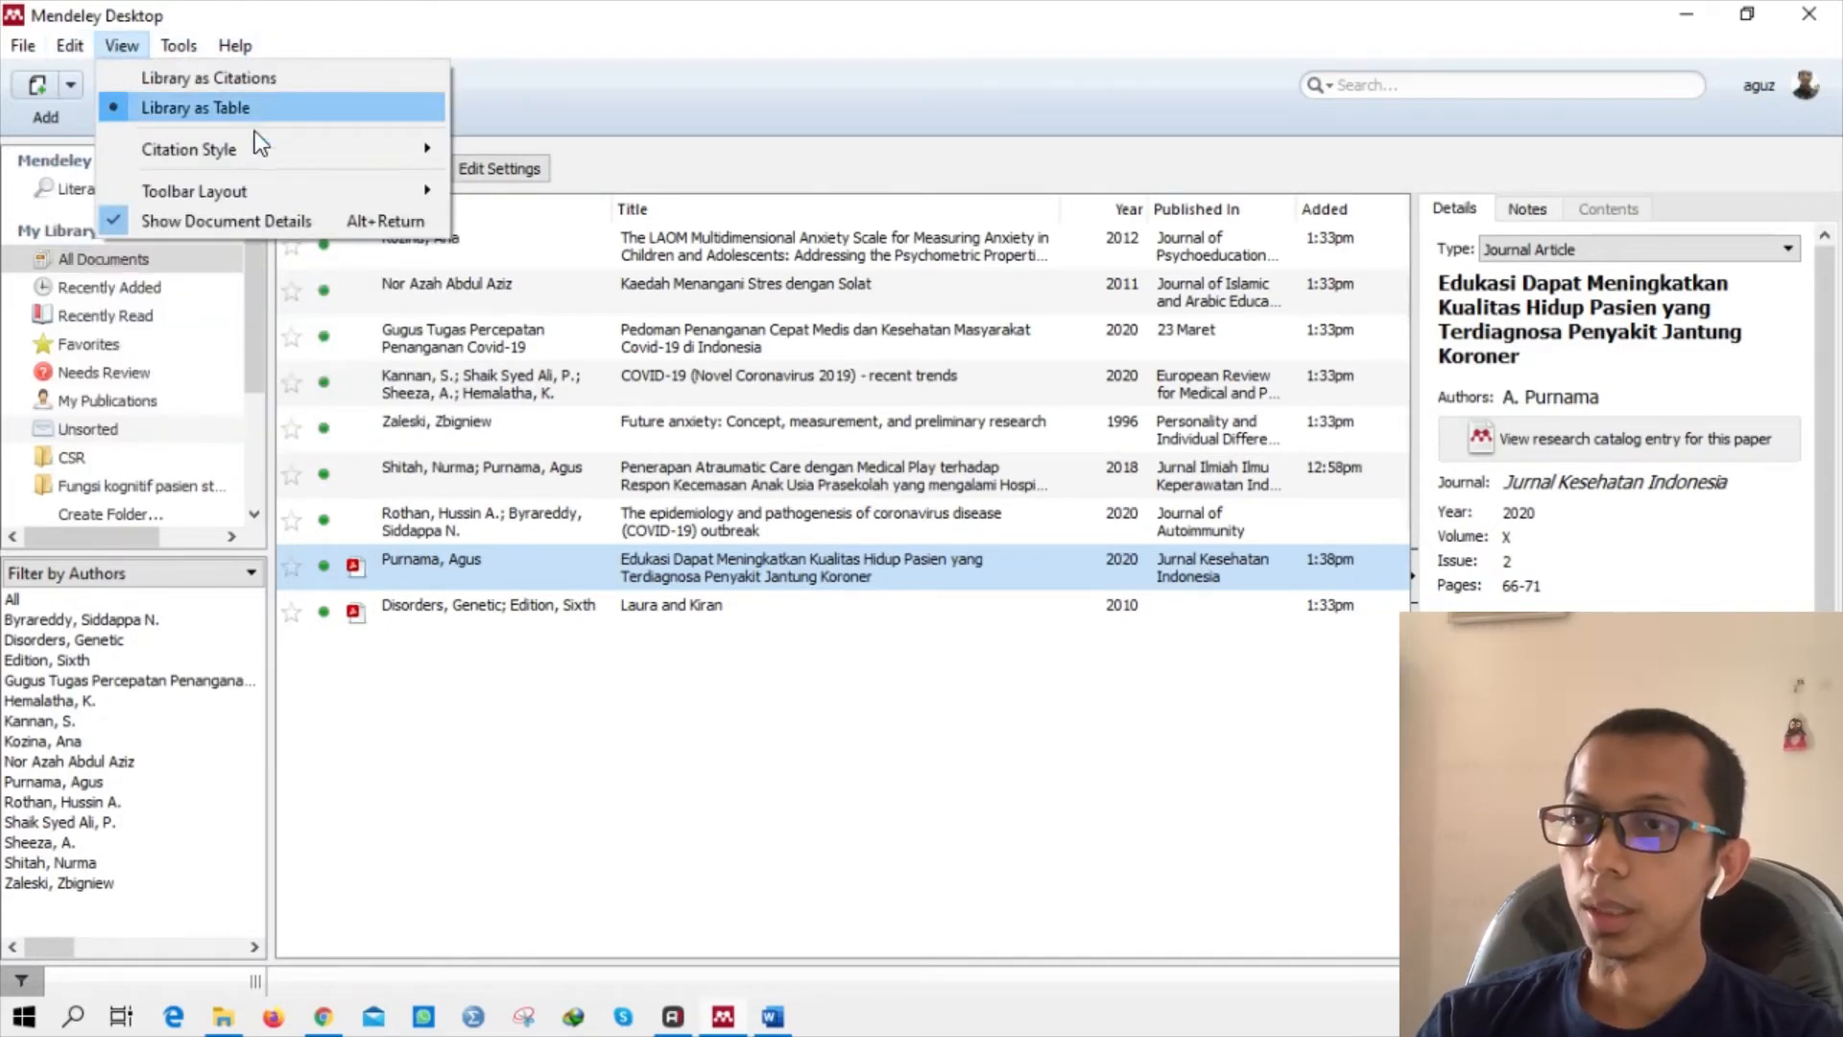
mouse_move(307, 157)
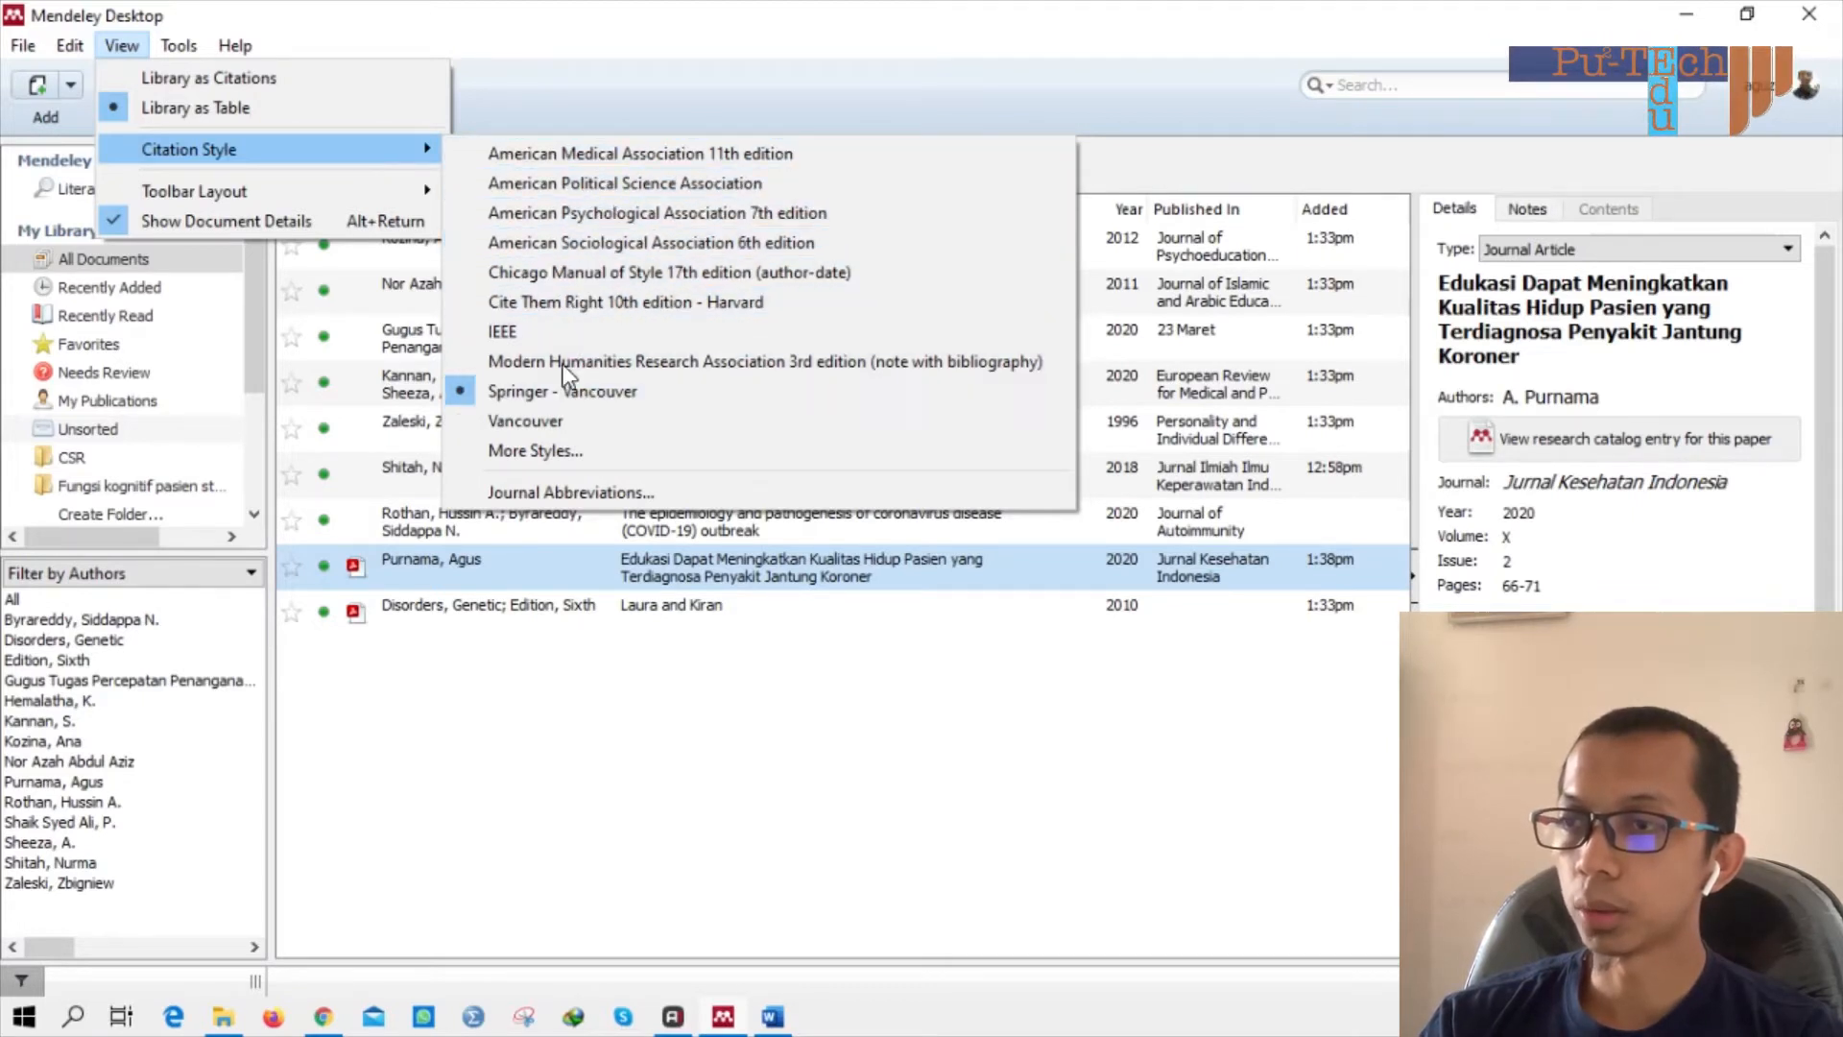
click(562, 453)
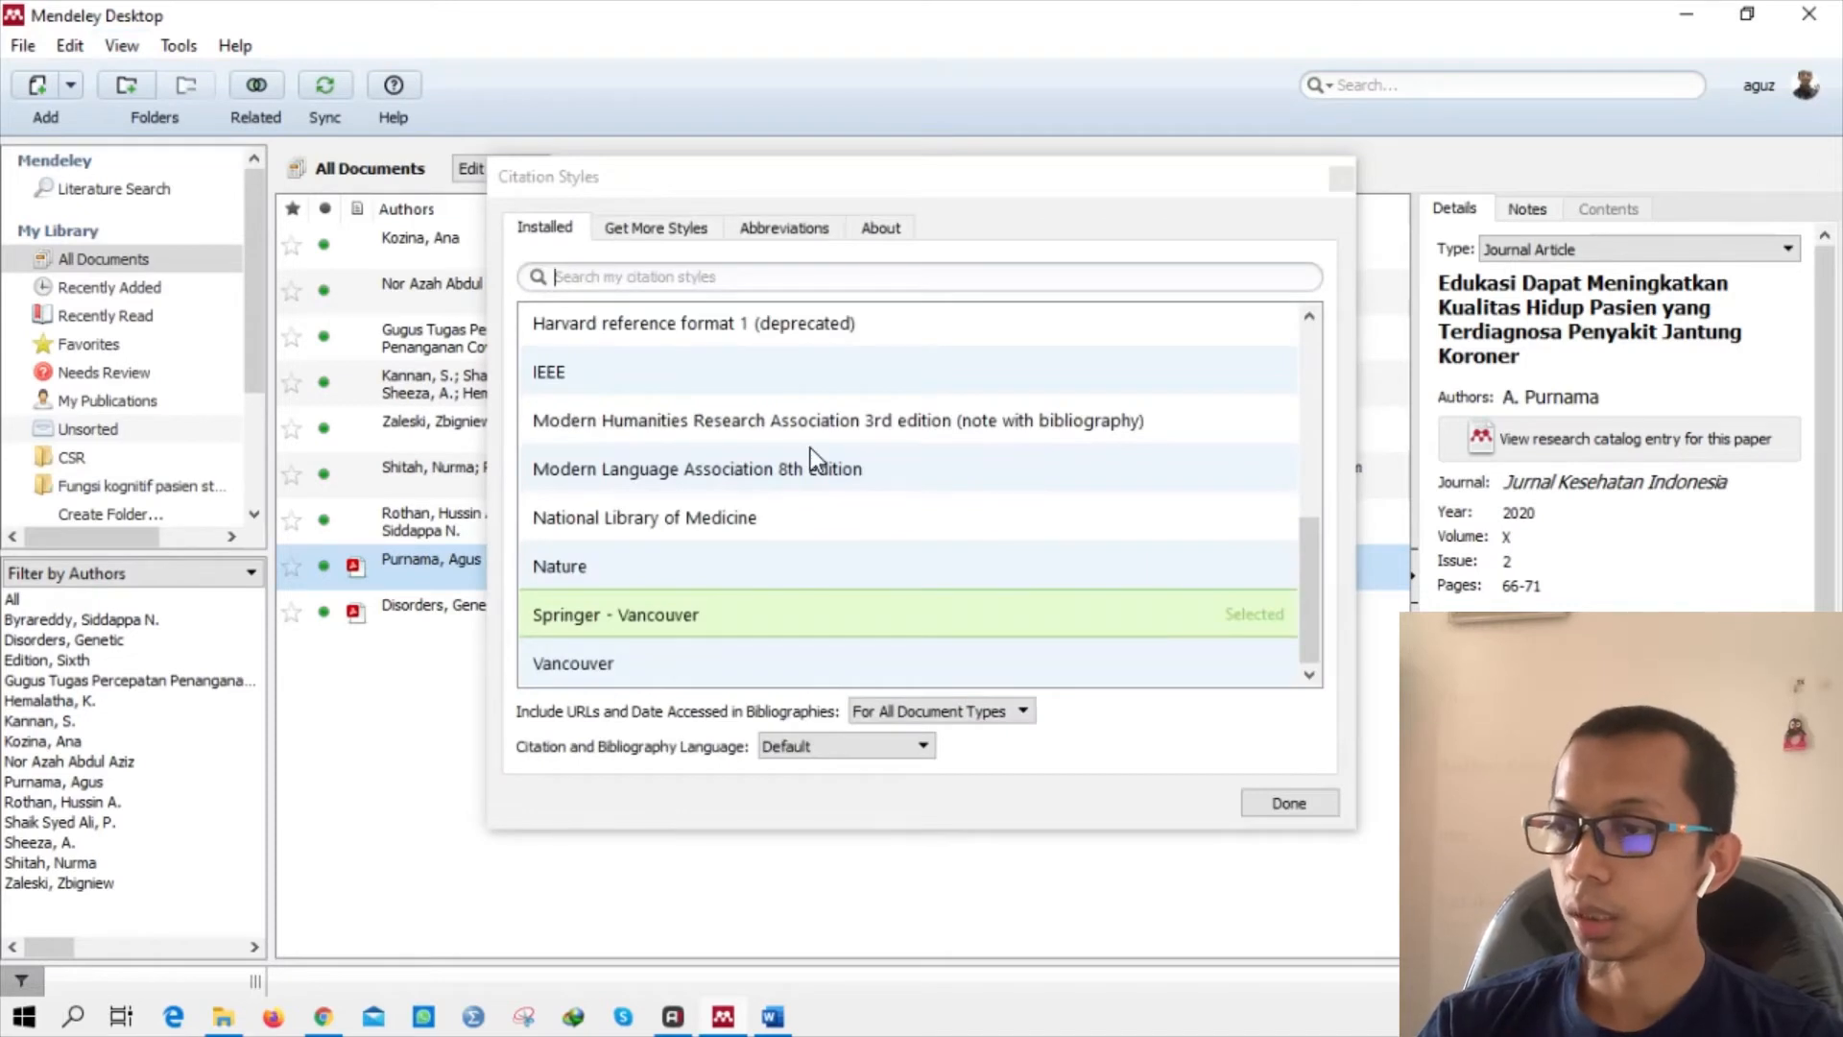
scroll(810, 448, up, 3)
scroll(811, 447, down, 3)
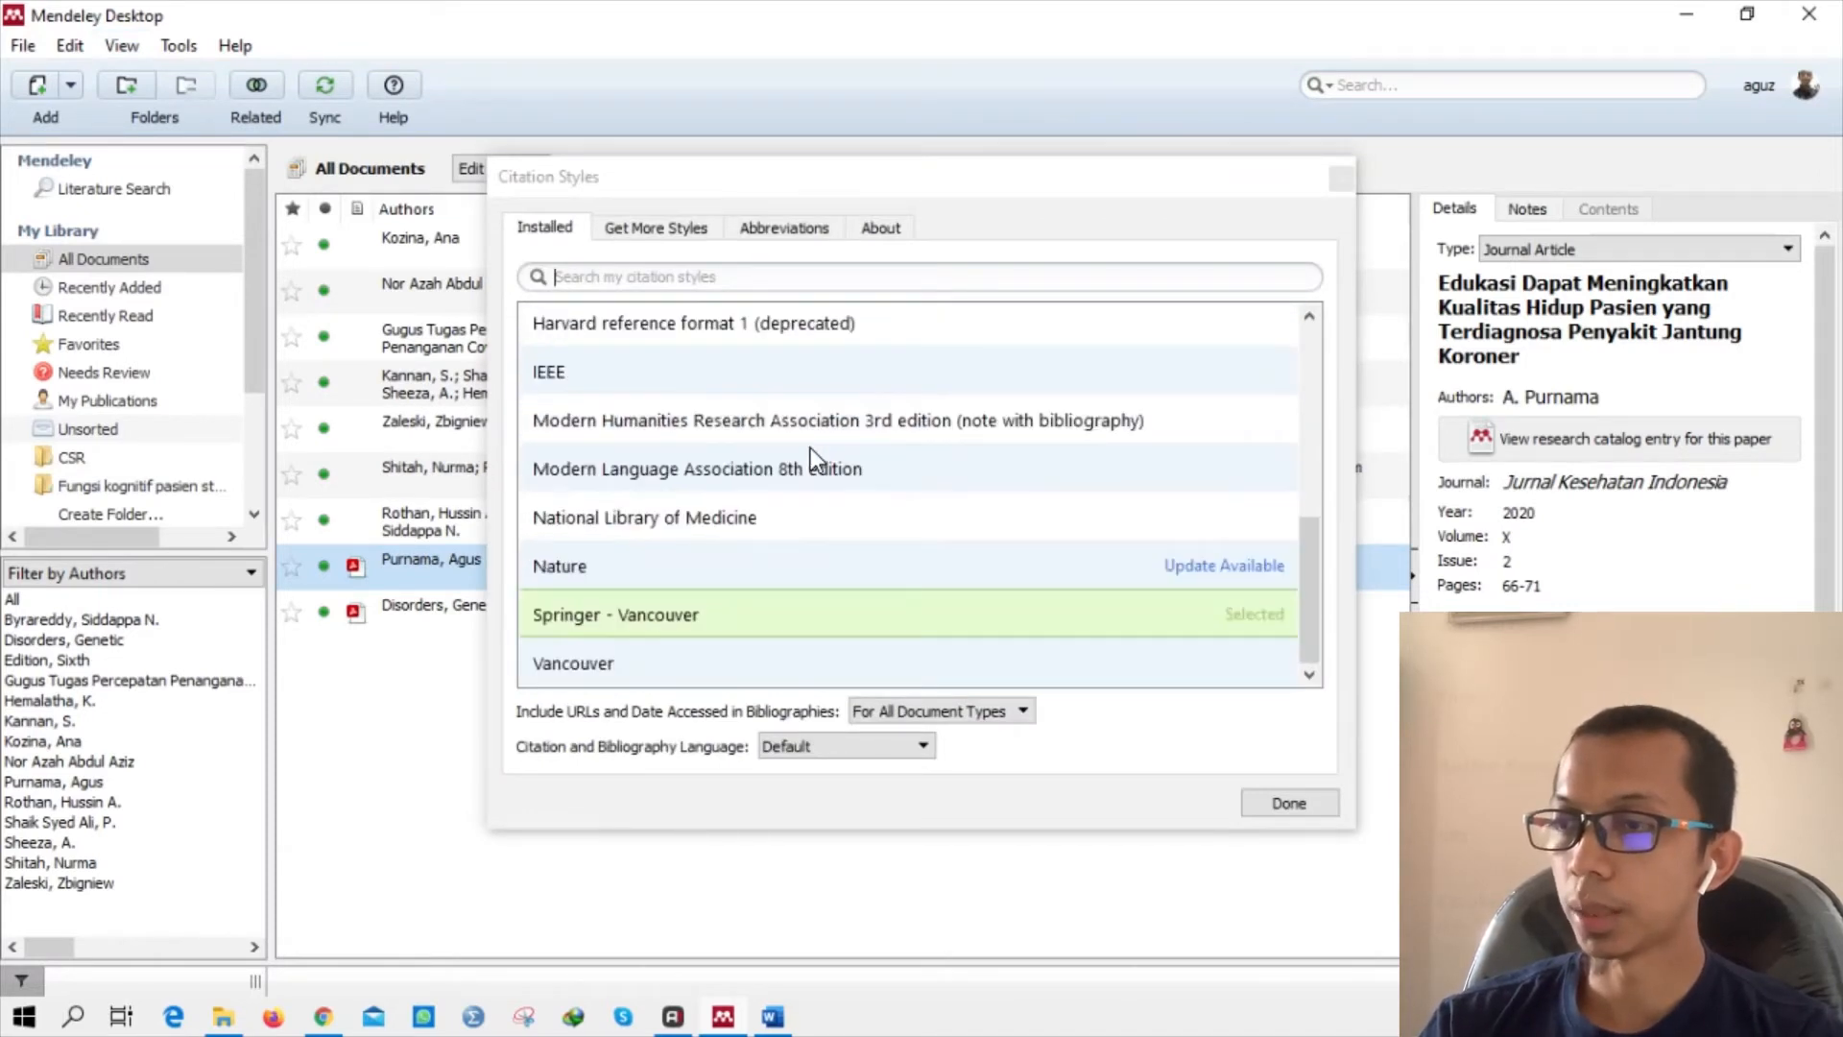
mouse_move(808, 626)
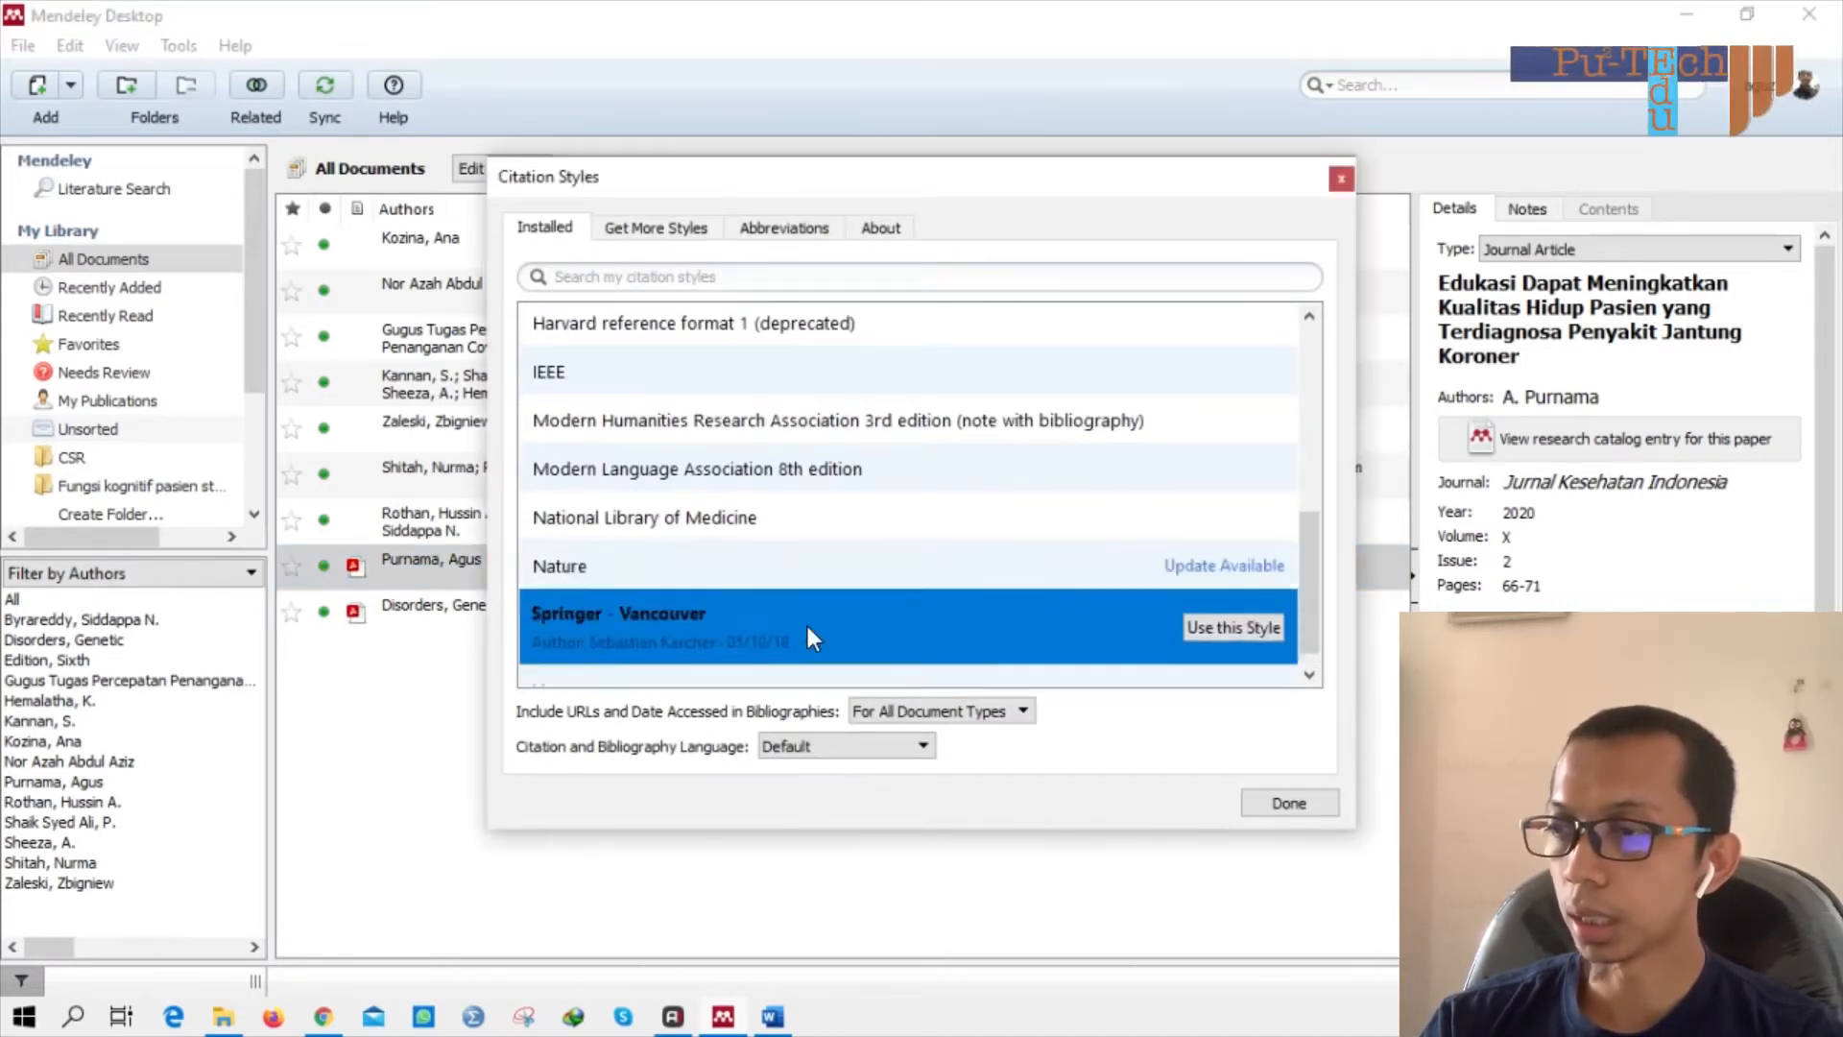
click(1228, 628)
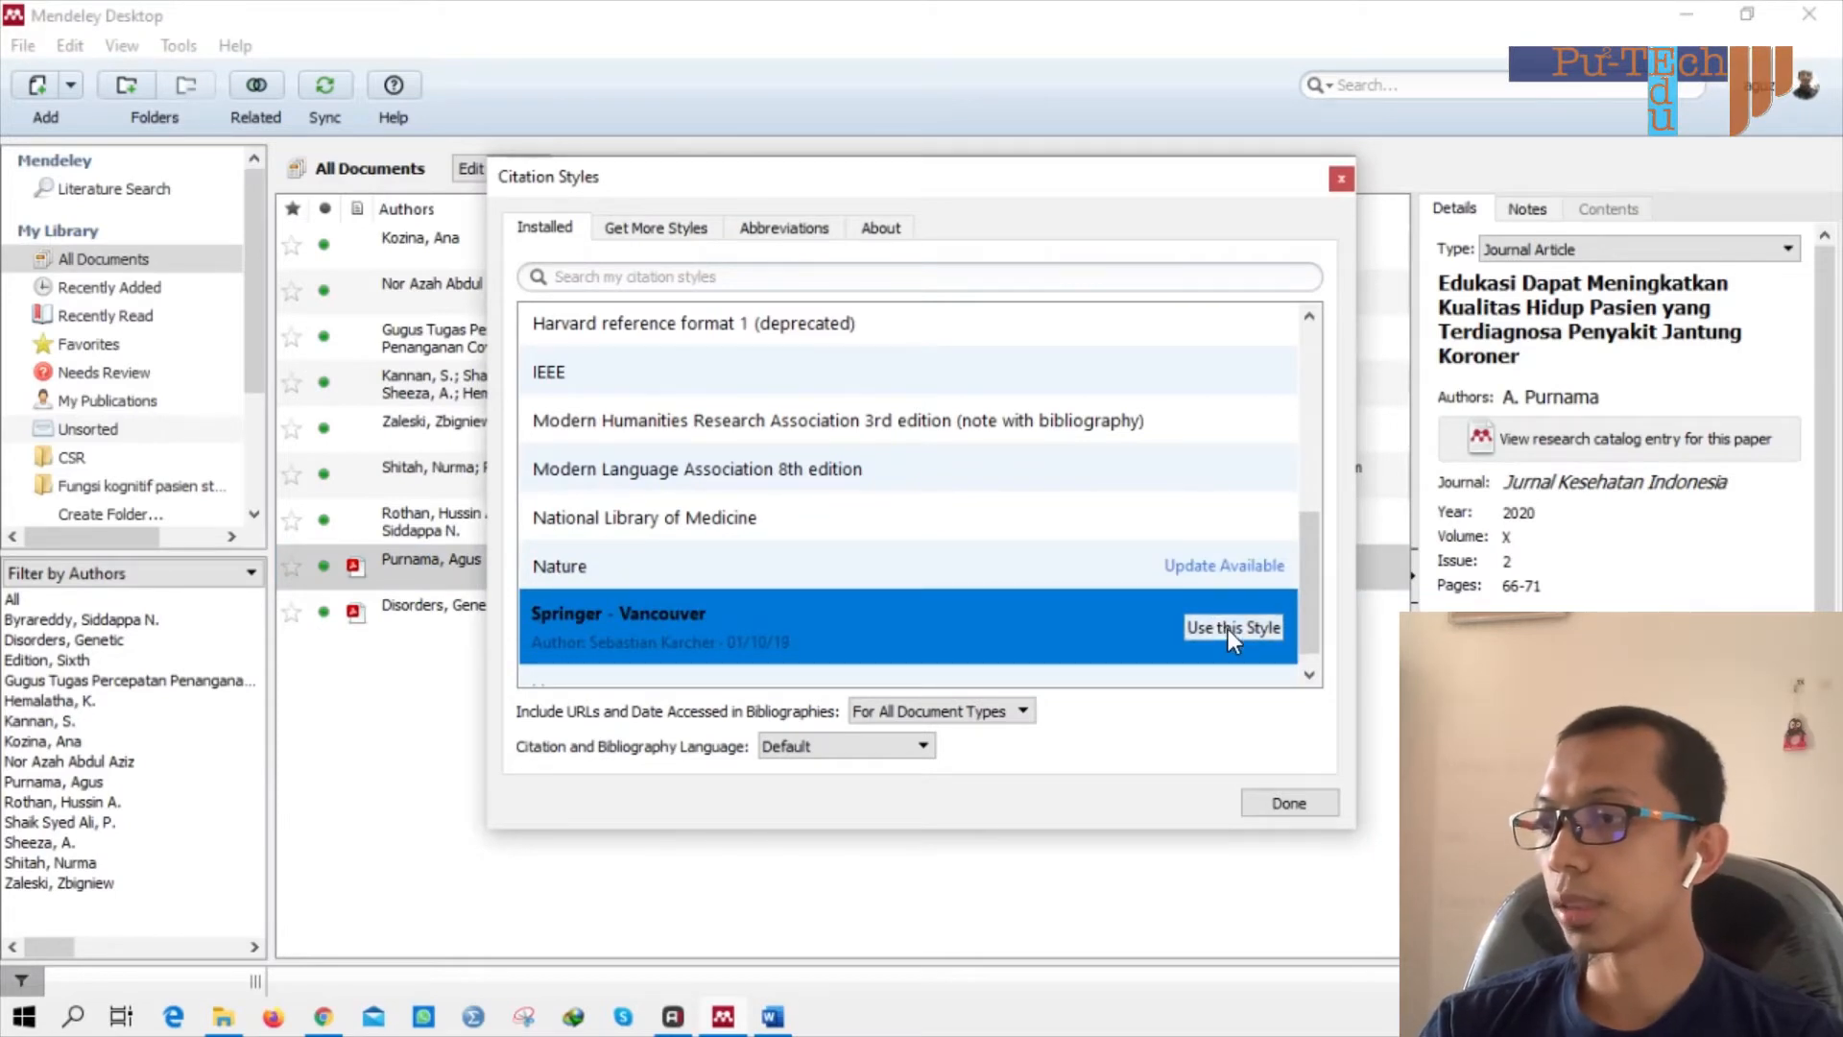
click(1348, 176)
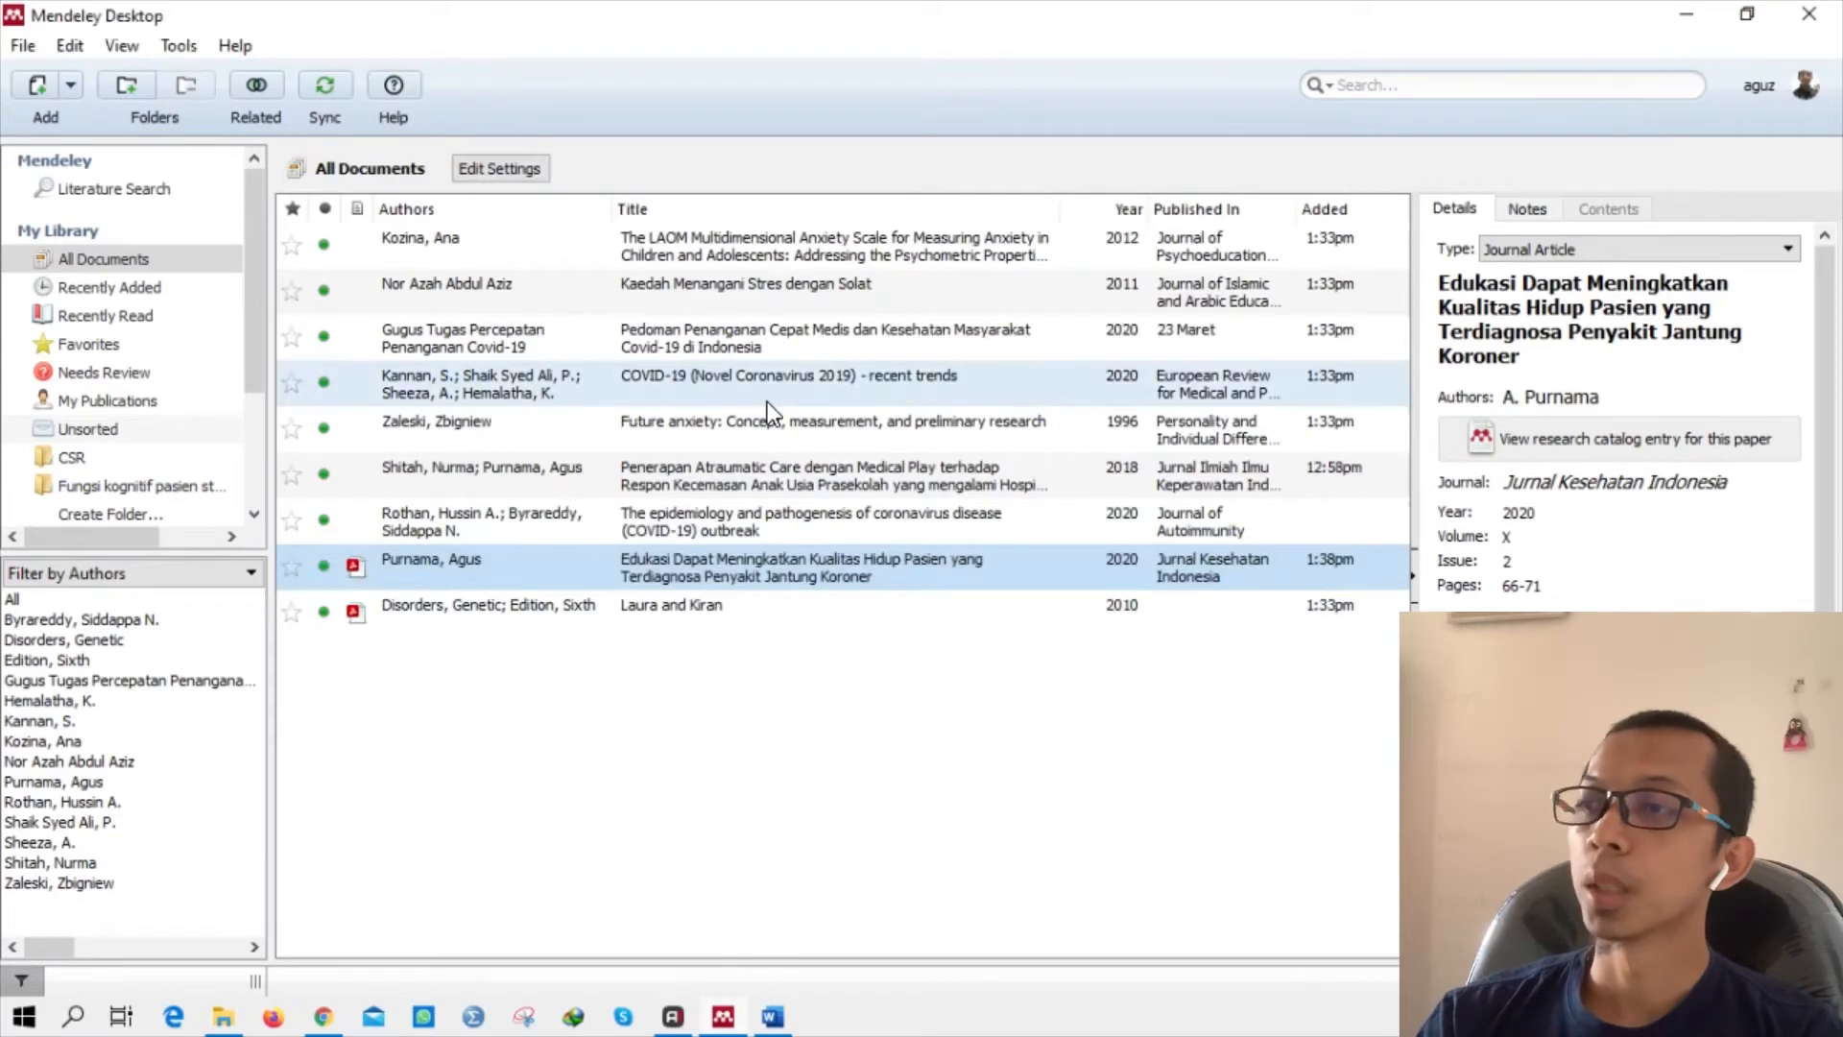
click(772, 1017)
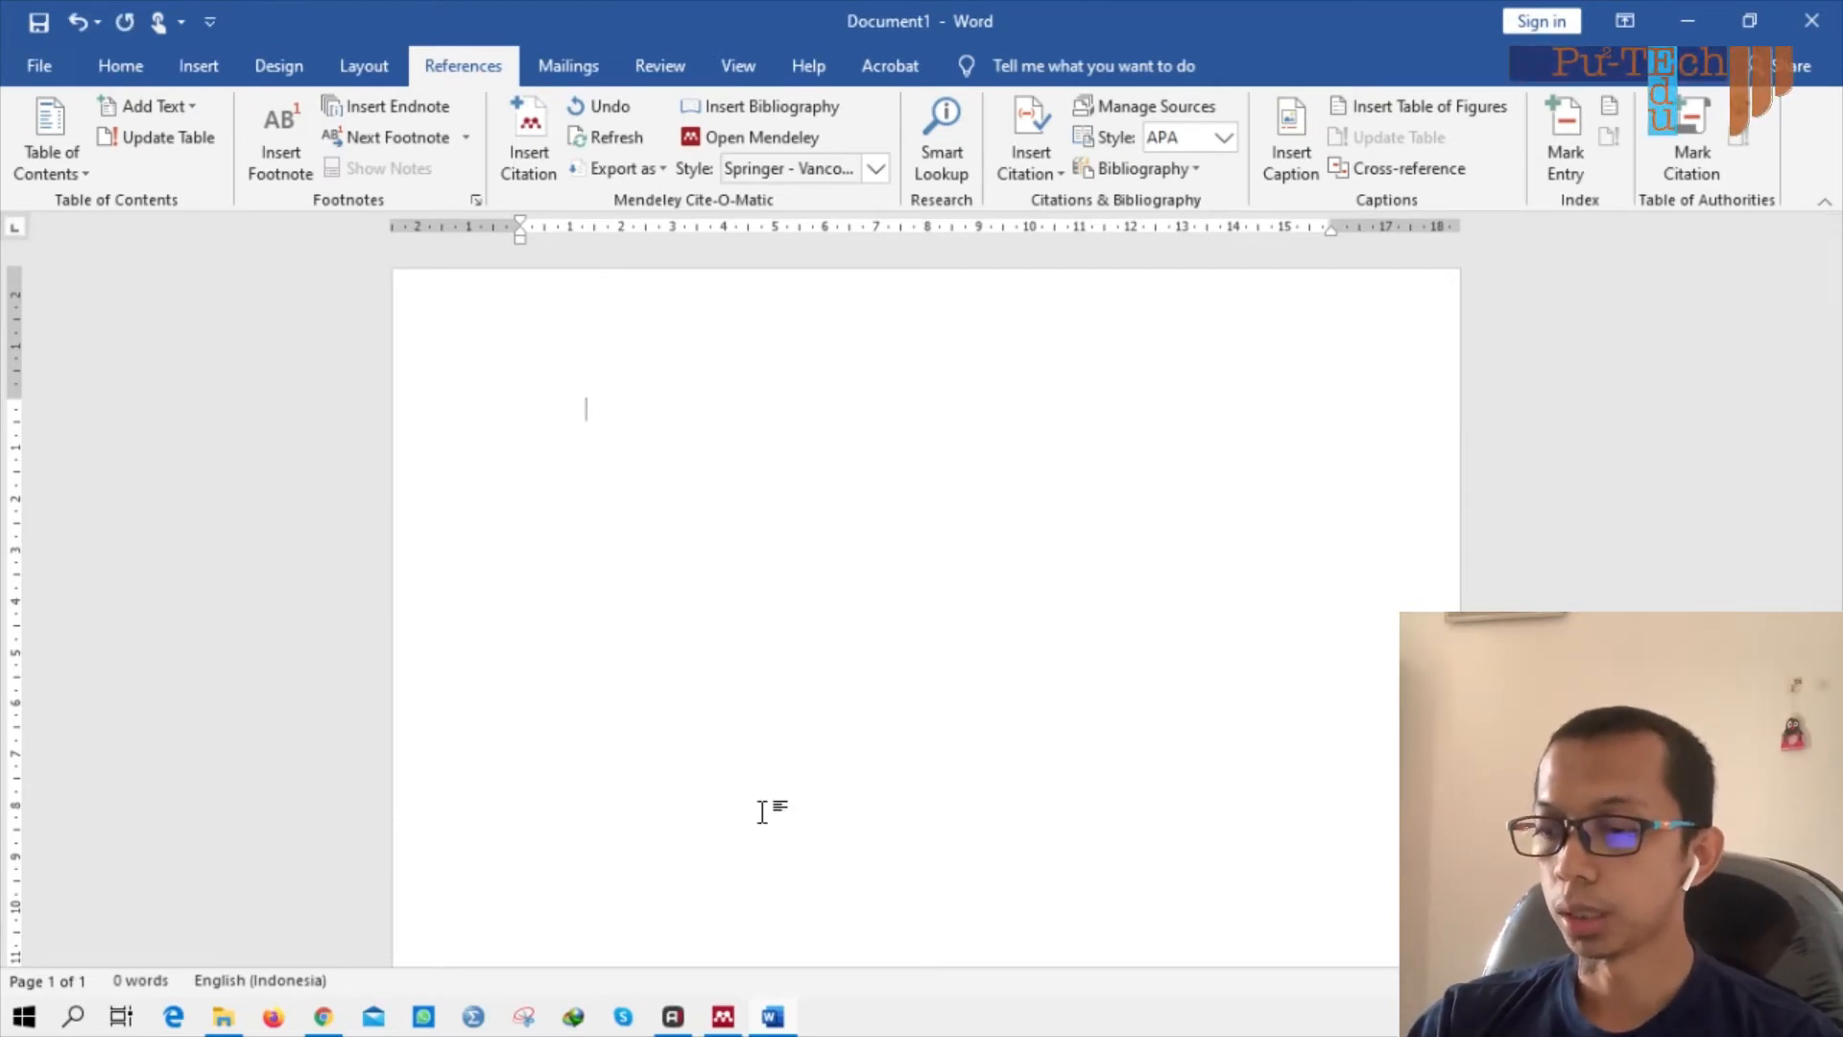
Type 'COVID-19 adalah salah satu jenis virus… pada area alveolus dengan menyerang sel pneumosit tipe', fixing typos.
text(Crea)
key(BackSpace)
key(BackSpace)
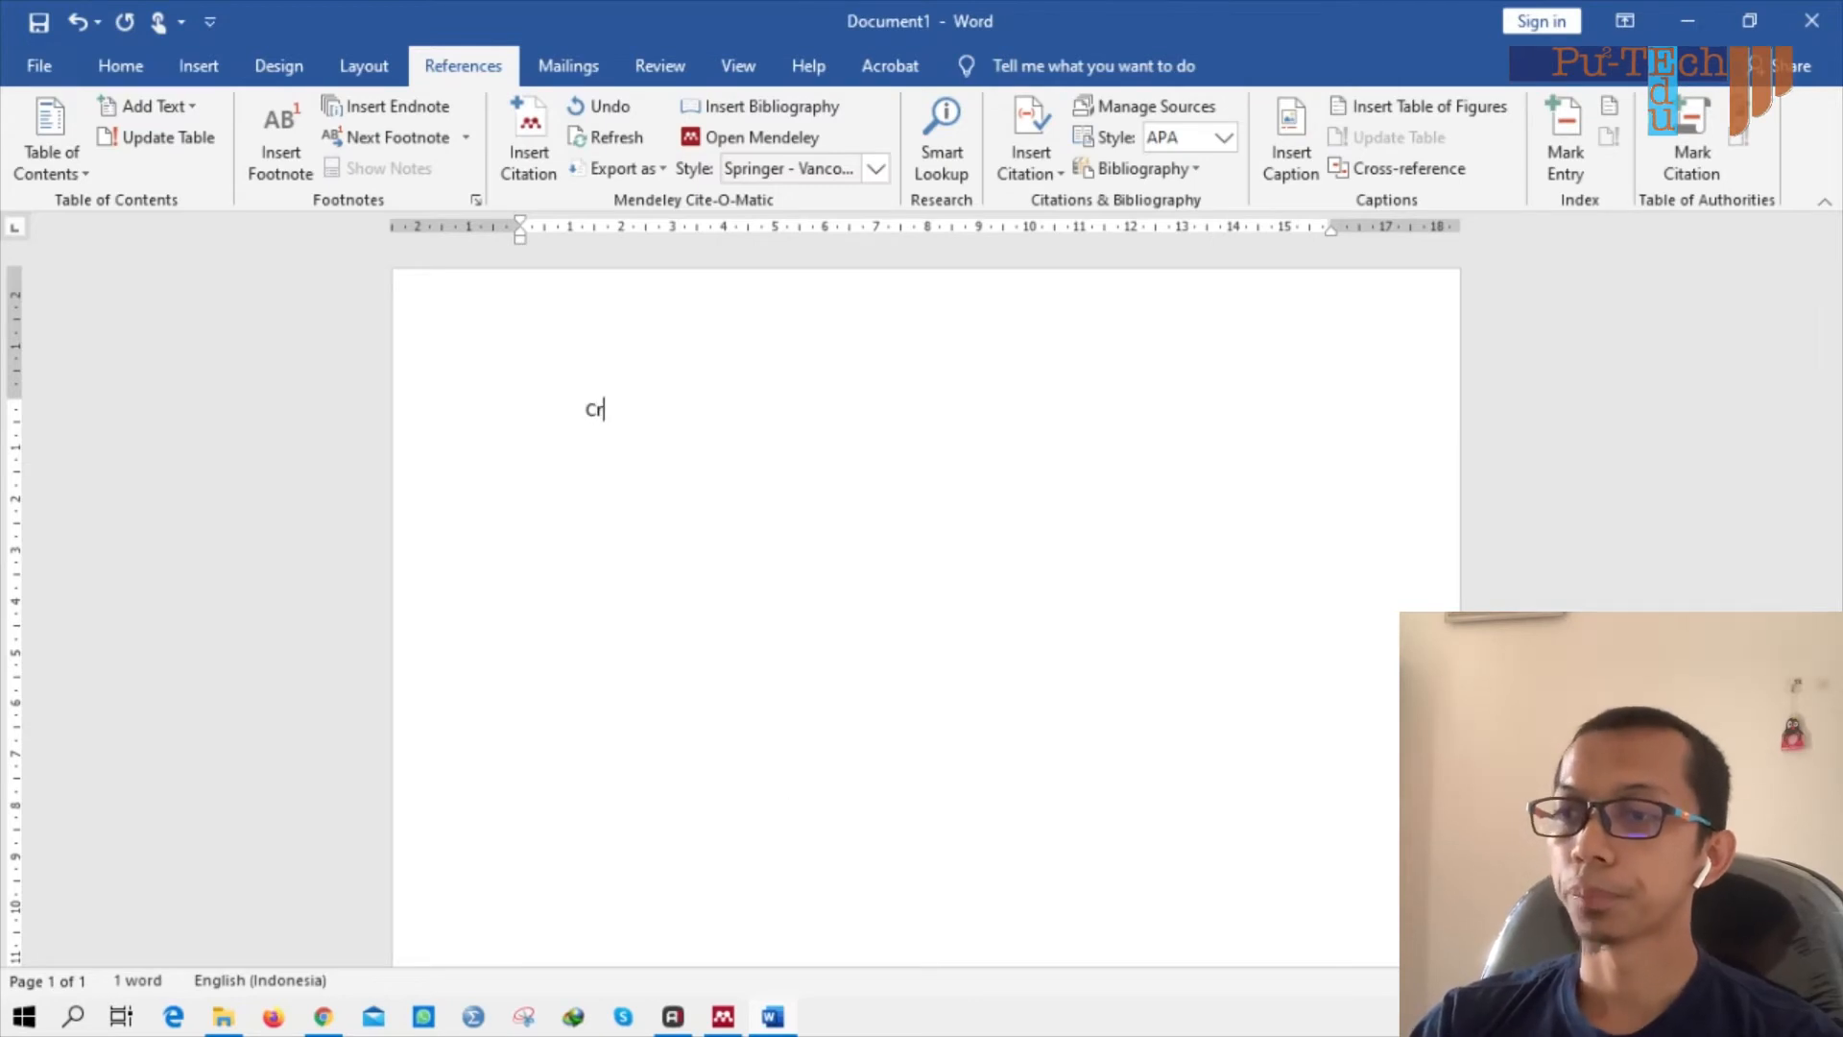
text(orona)
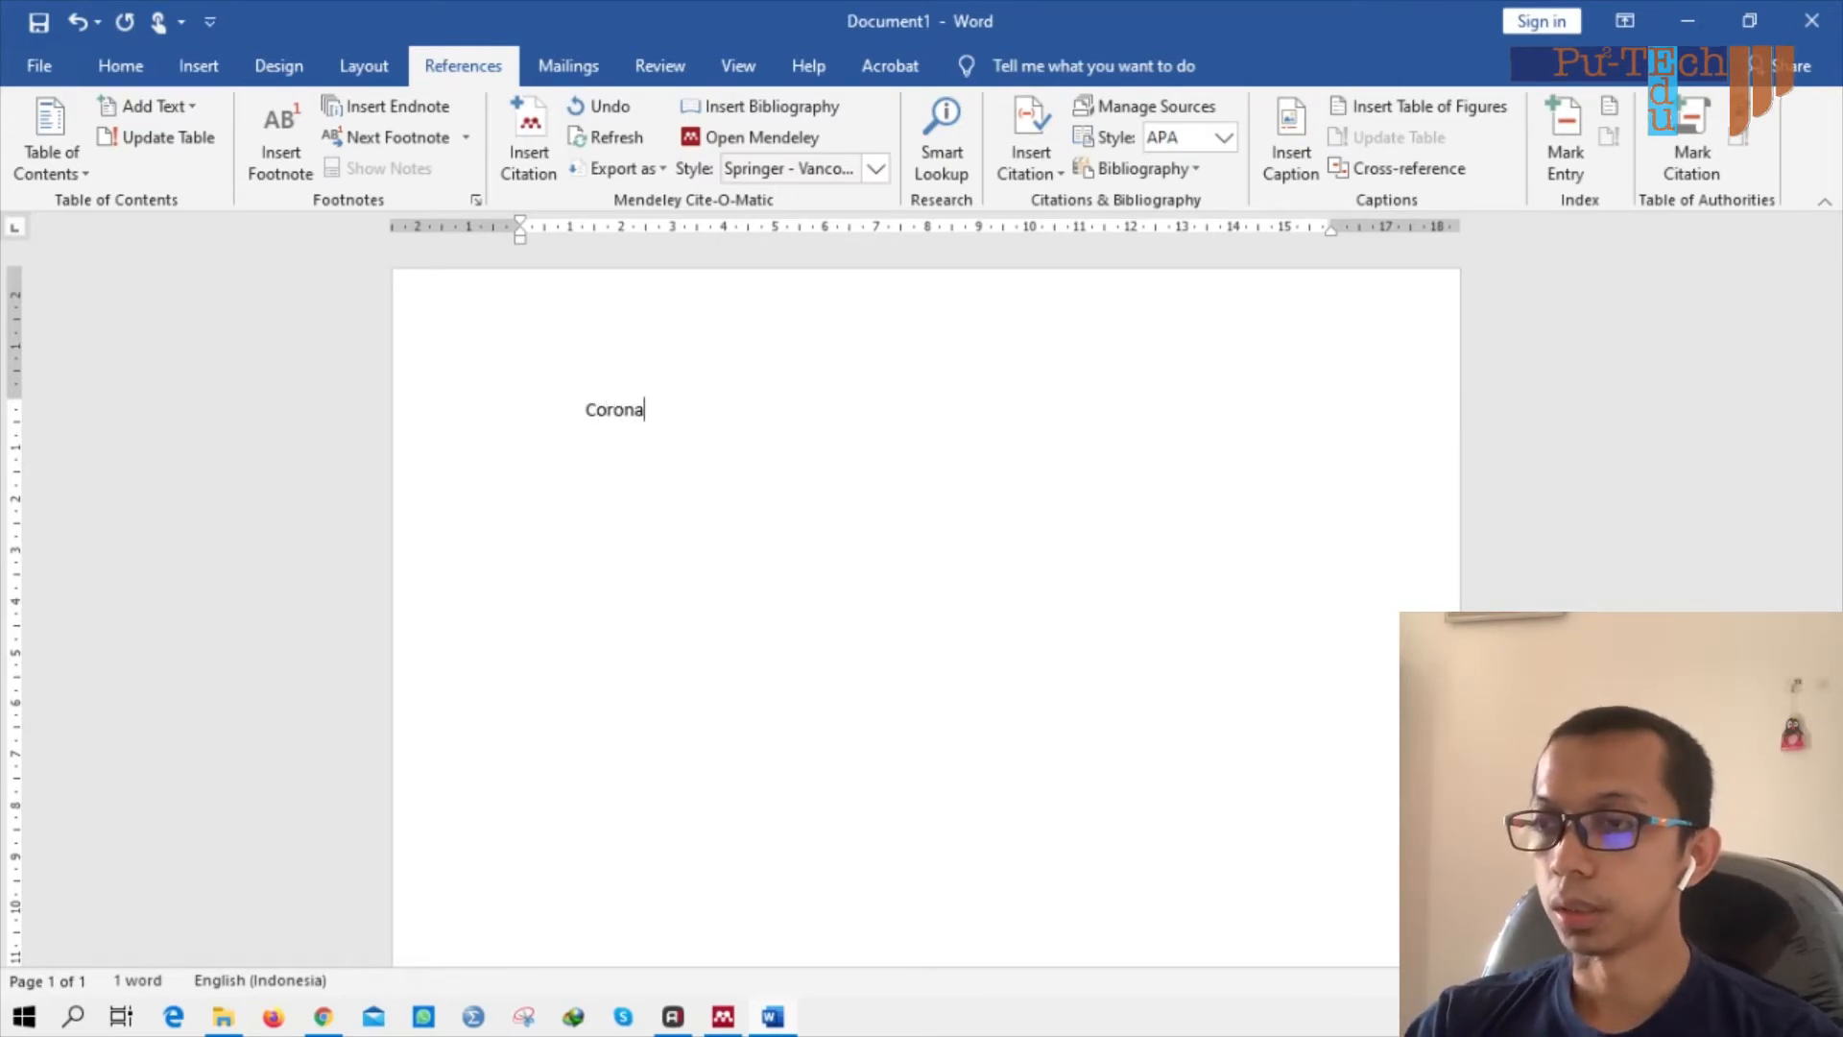
text( virus)
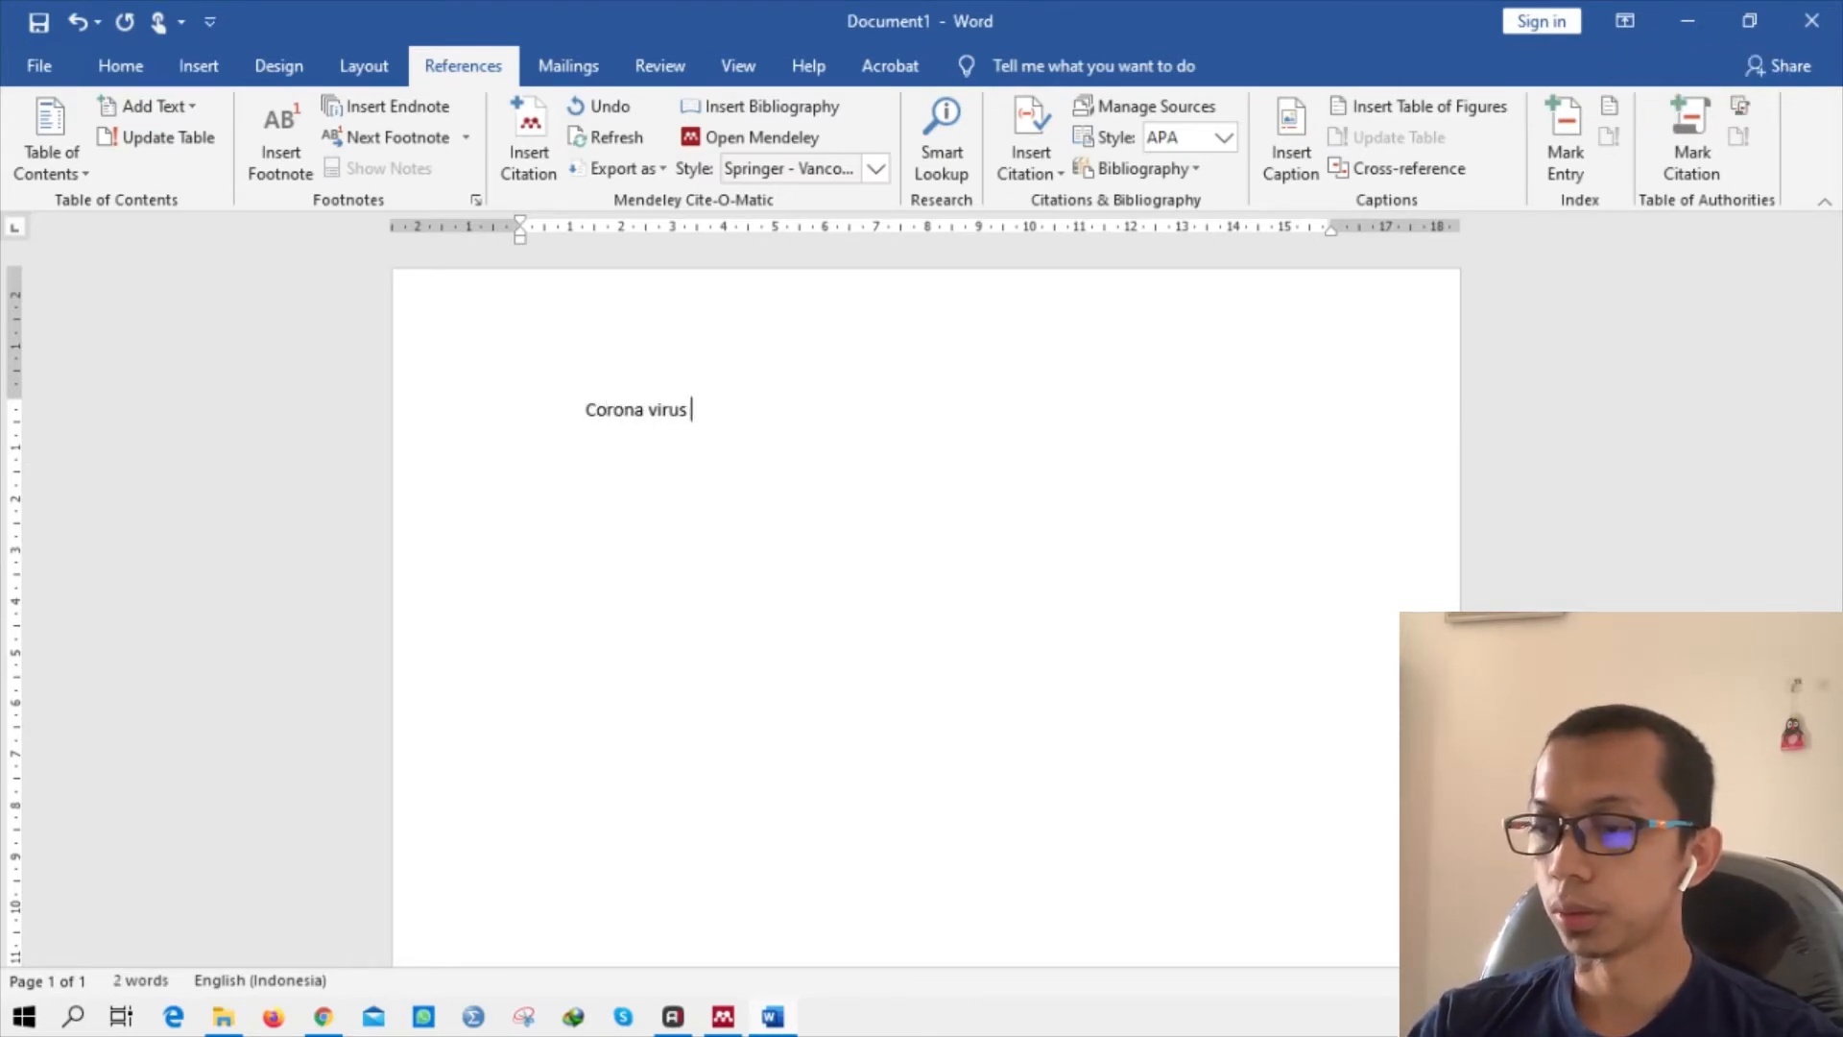
text( adala)
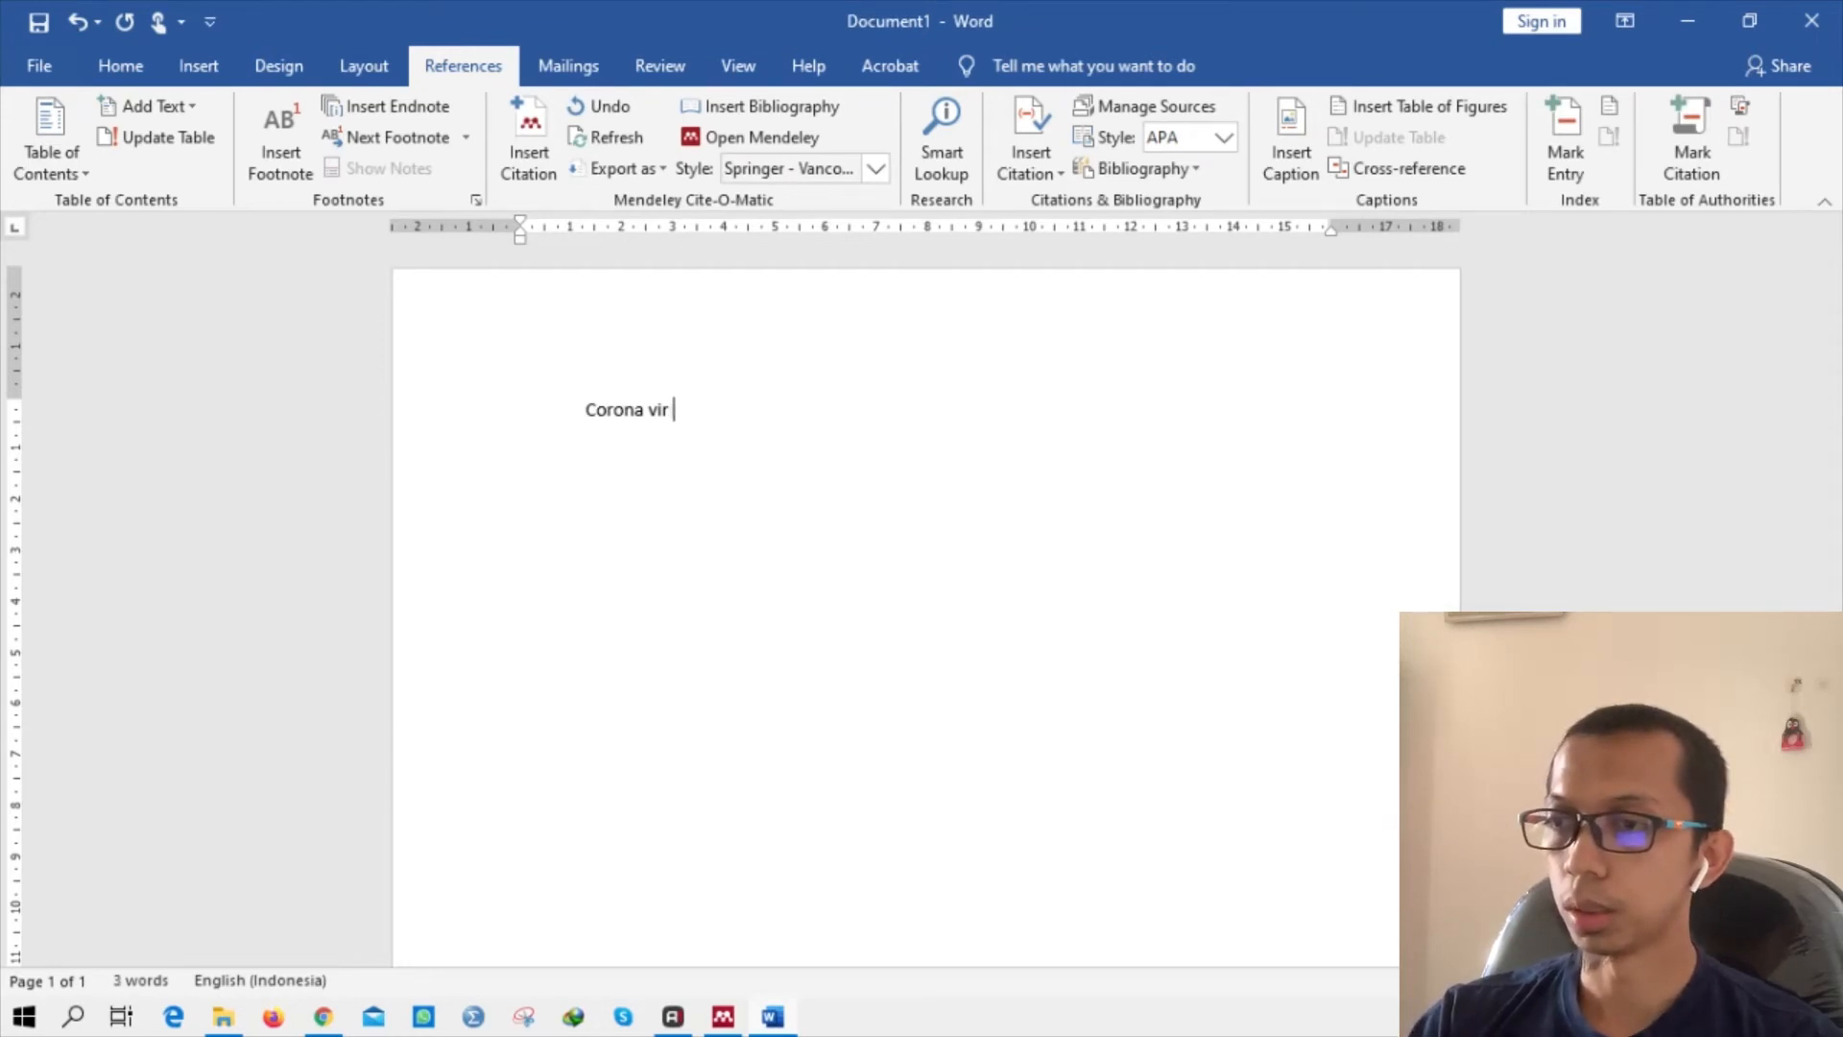
key(BackSpace)
key(BackSpace)
key(BackSpace)
key(BackSpace)
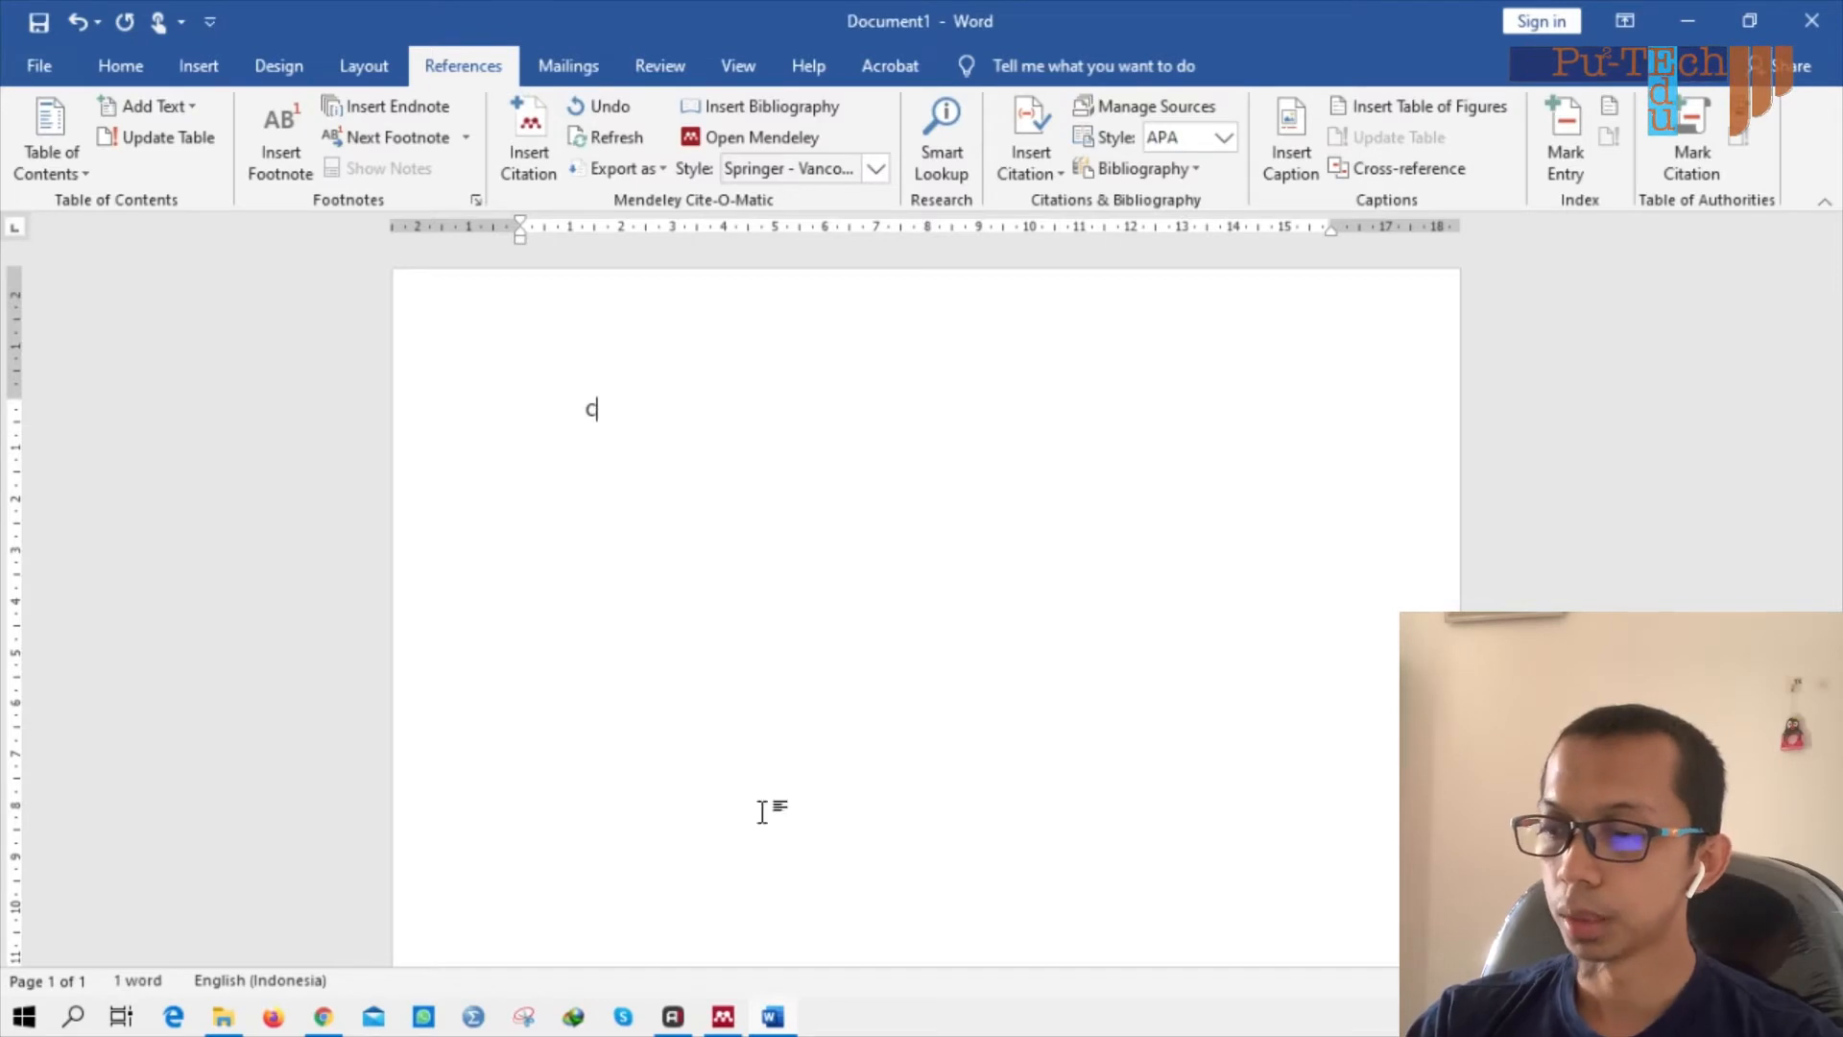
text(OVID-10)
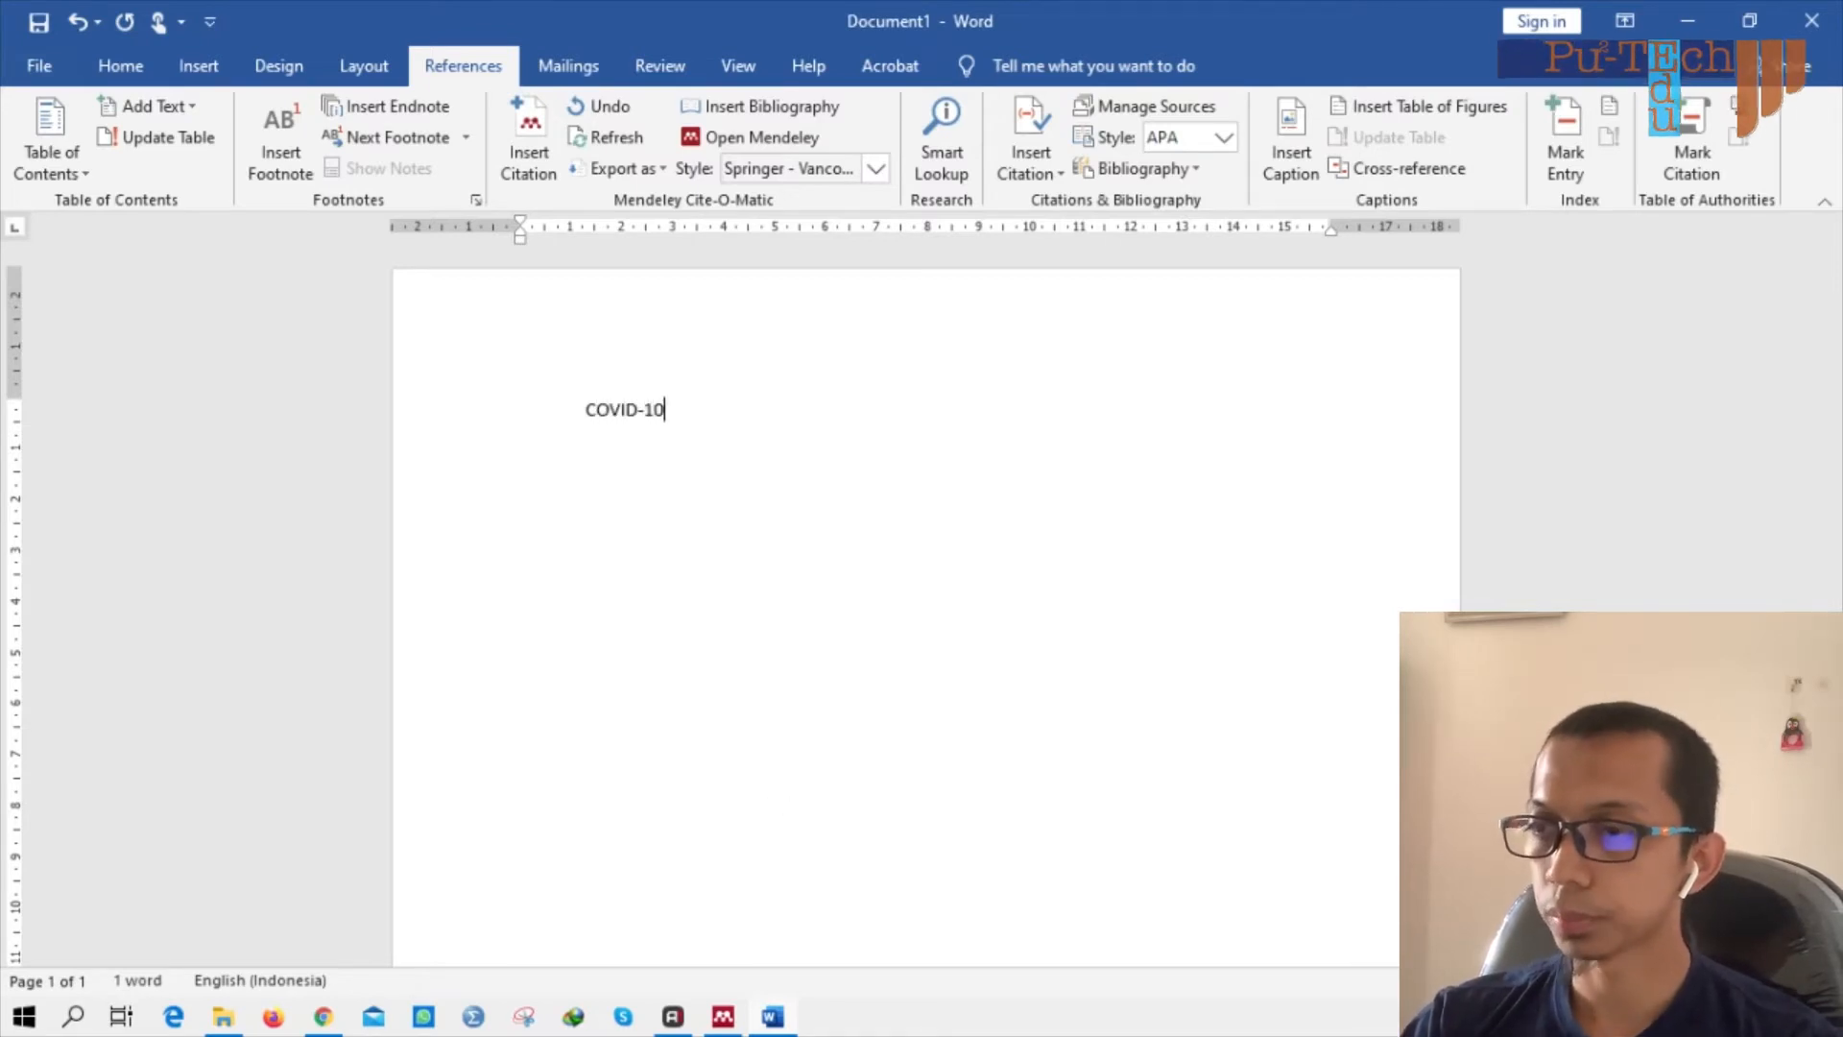
key(BackSpace)
text(9 adalah)
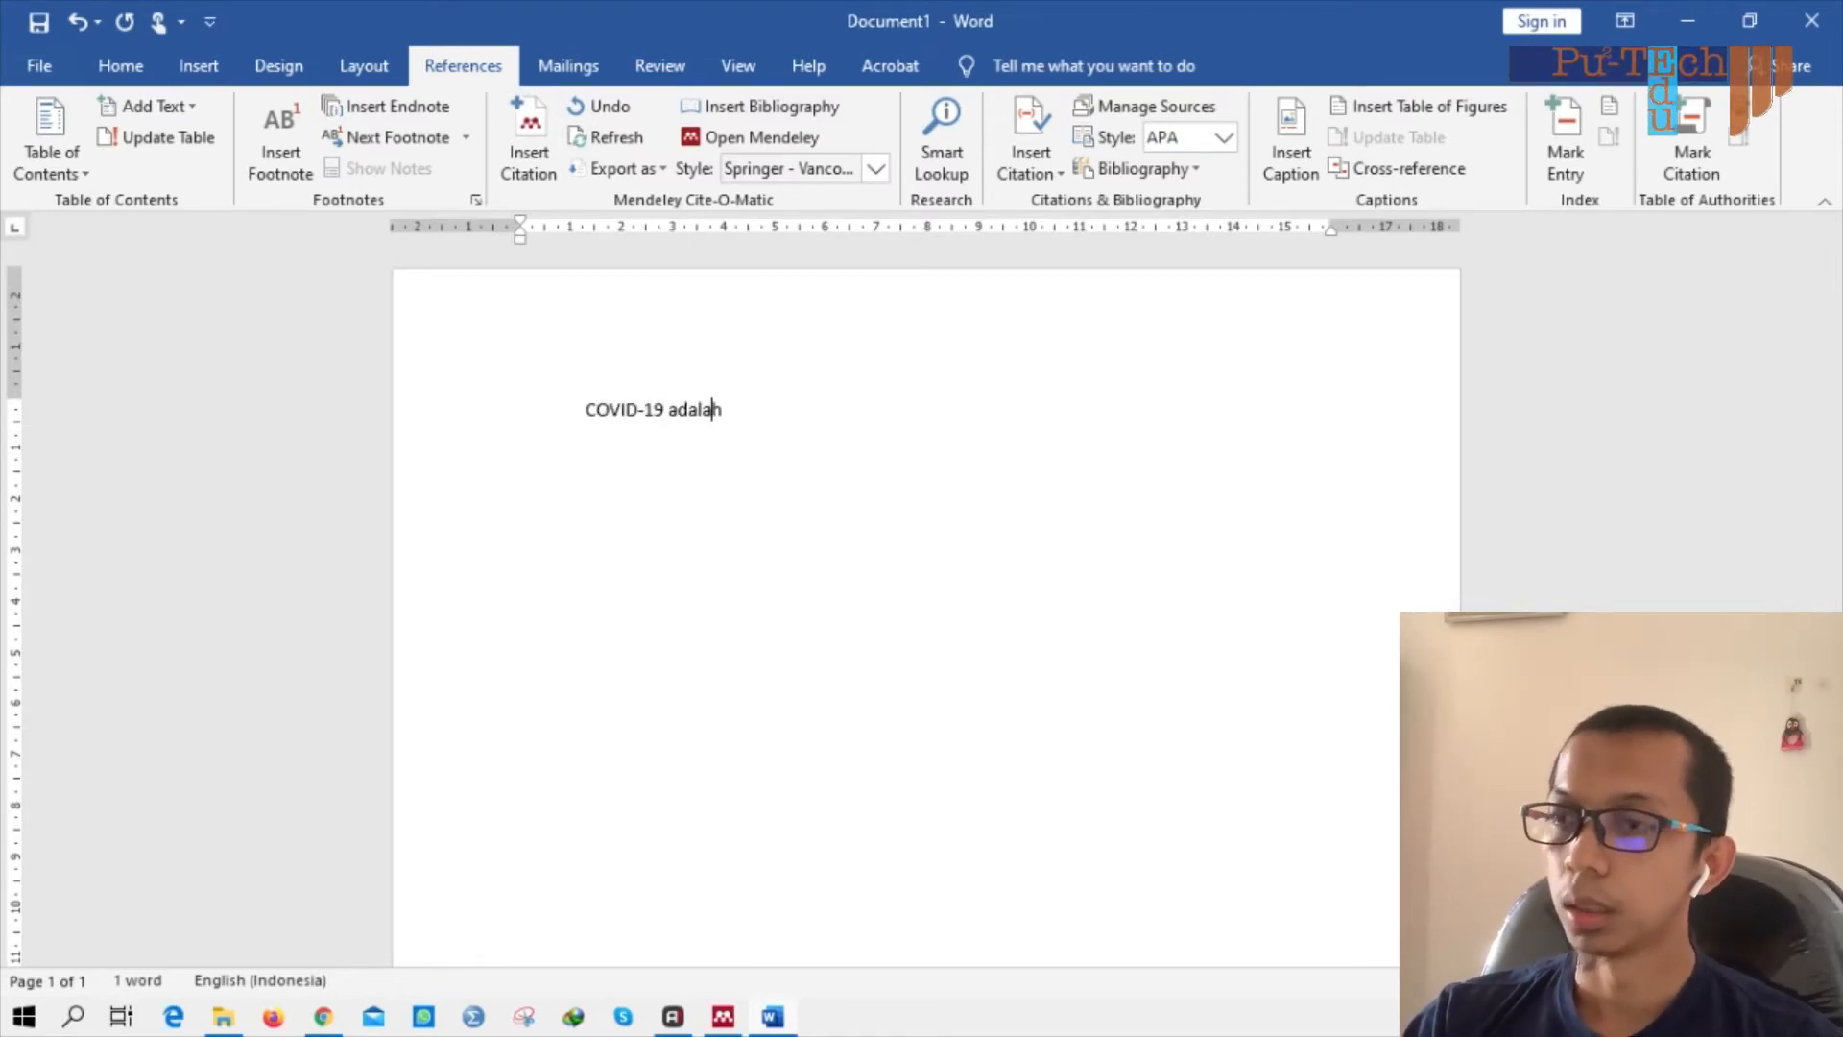
text( salah sat)
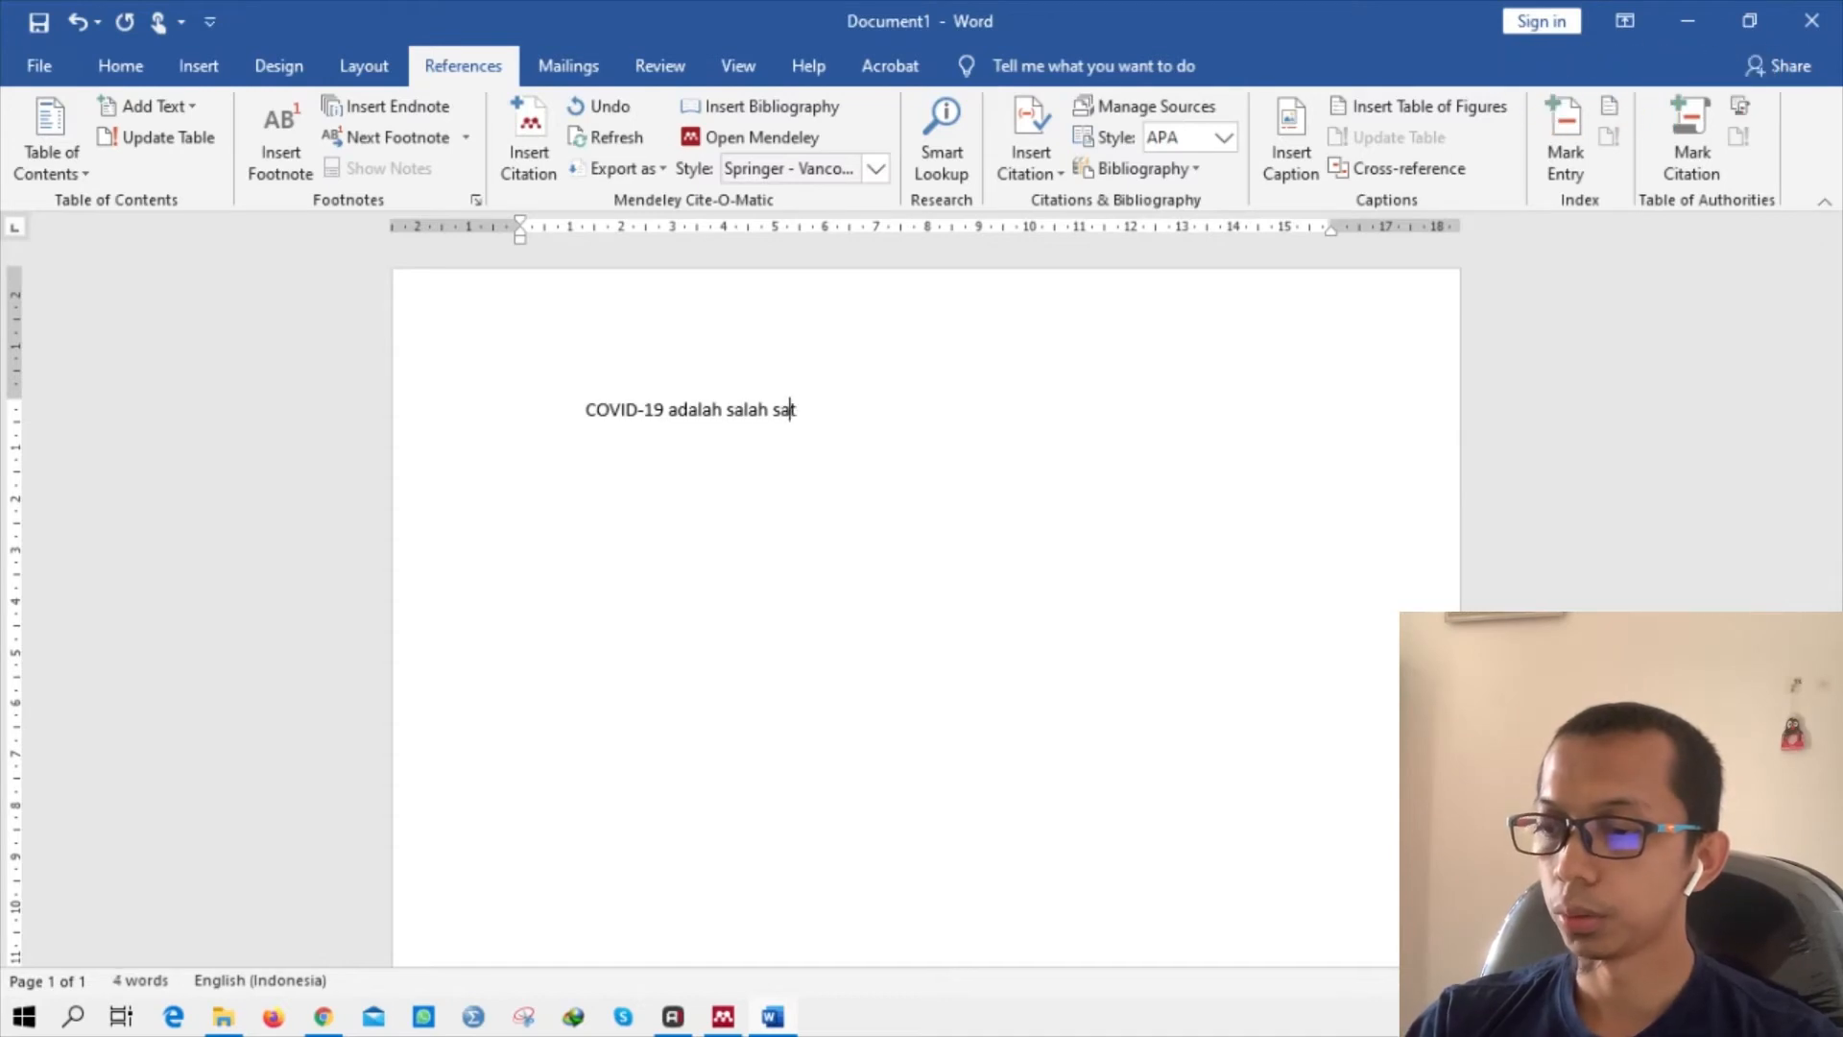
text(u jenis)
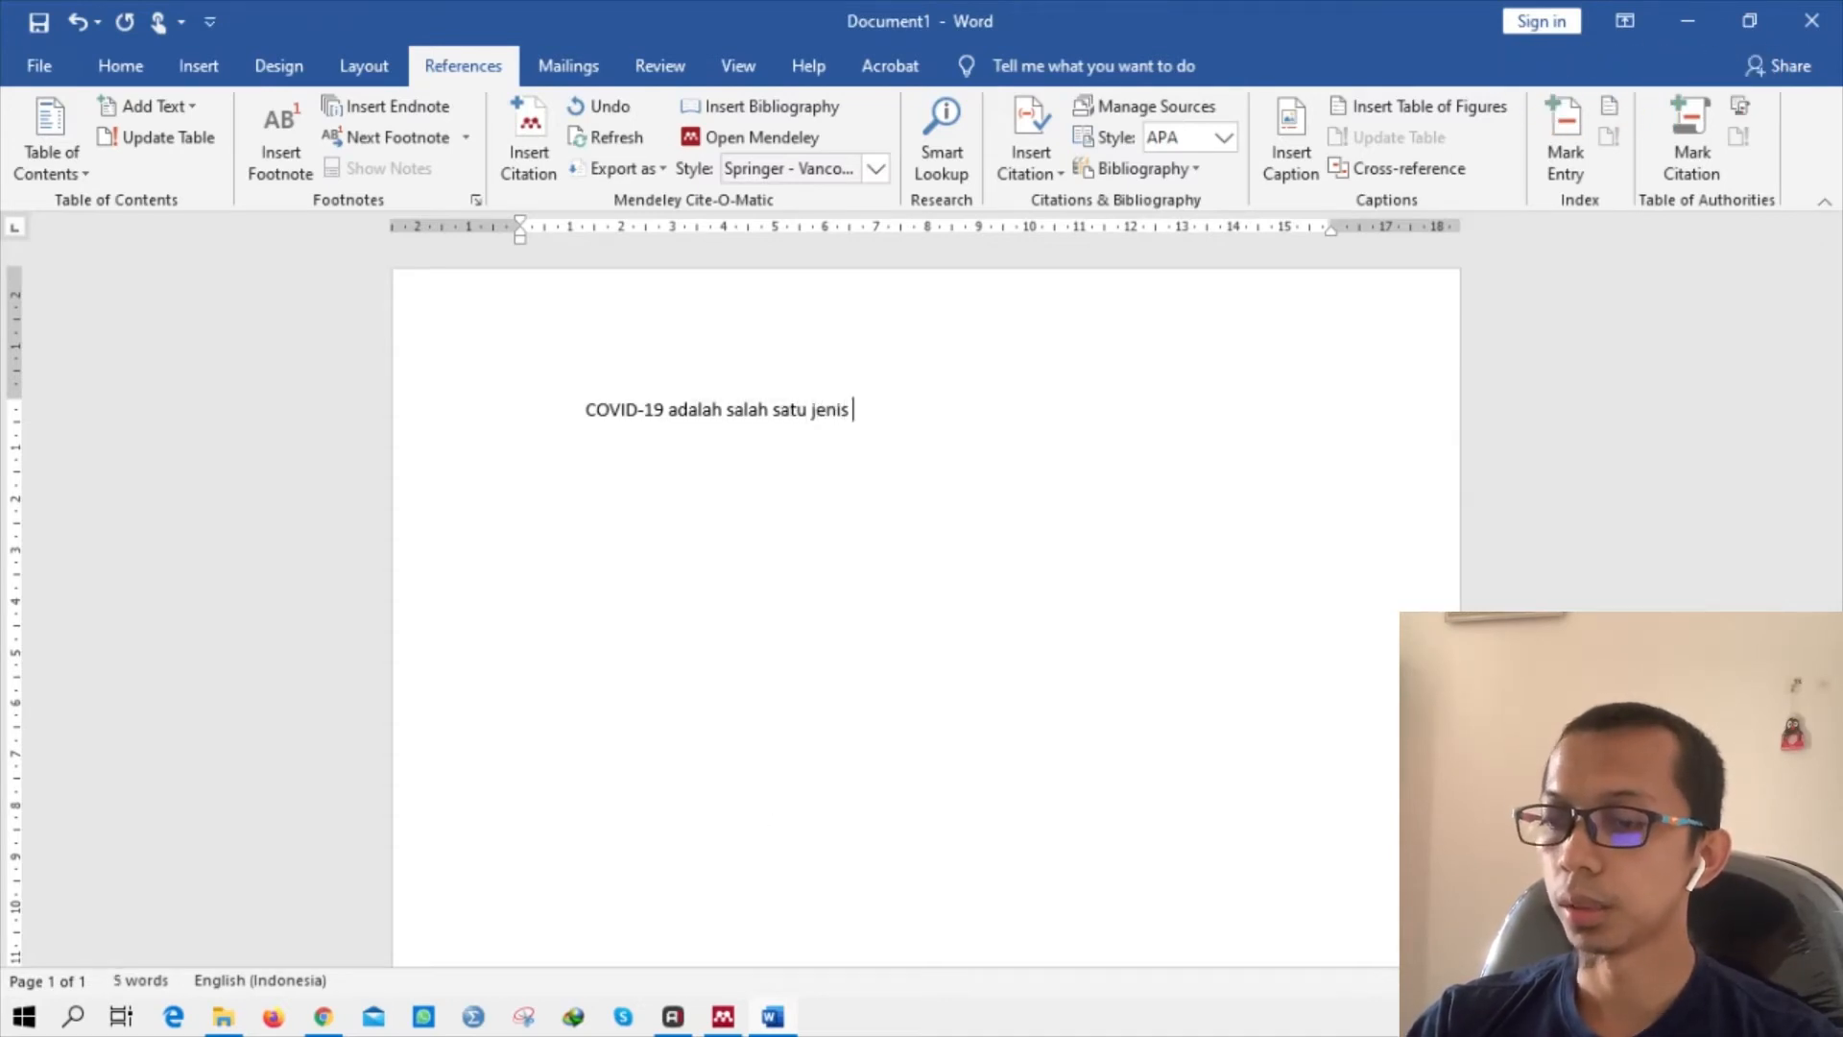
text( virus yang menye)
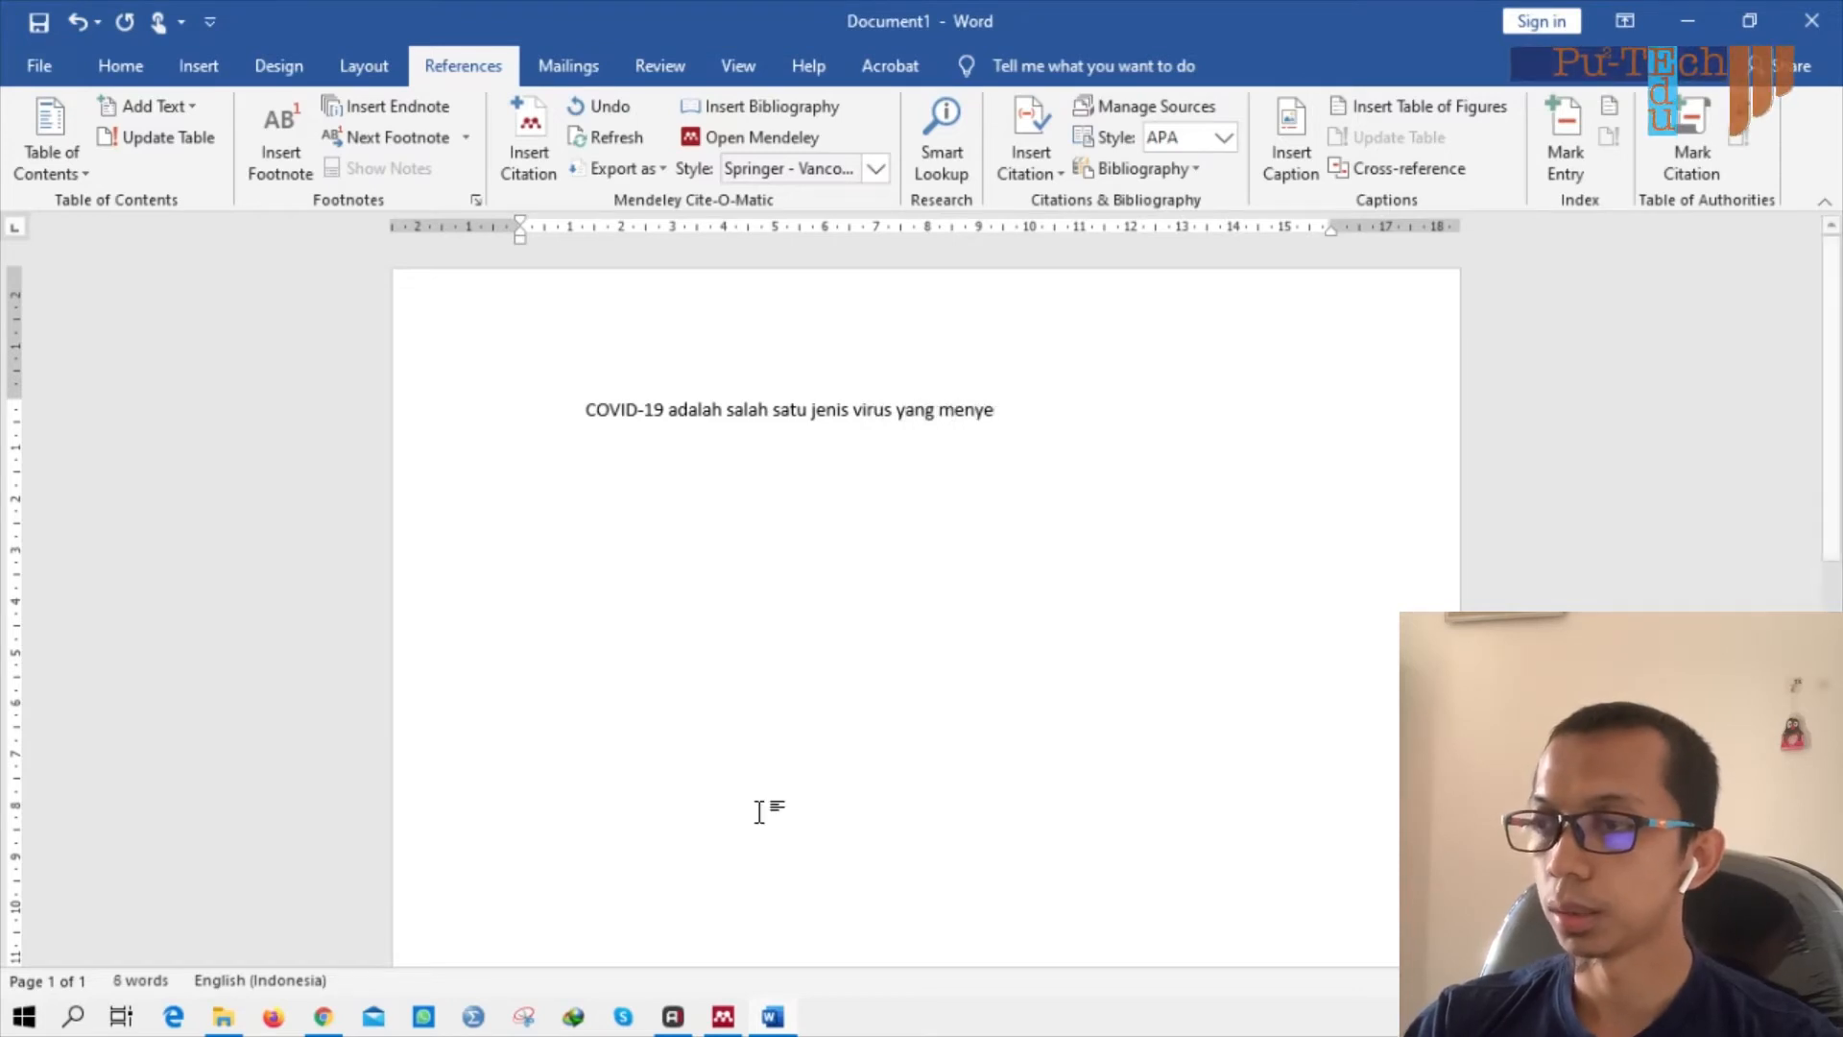
text(rang sistem pernafasan )
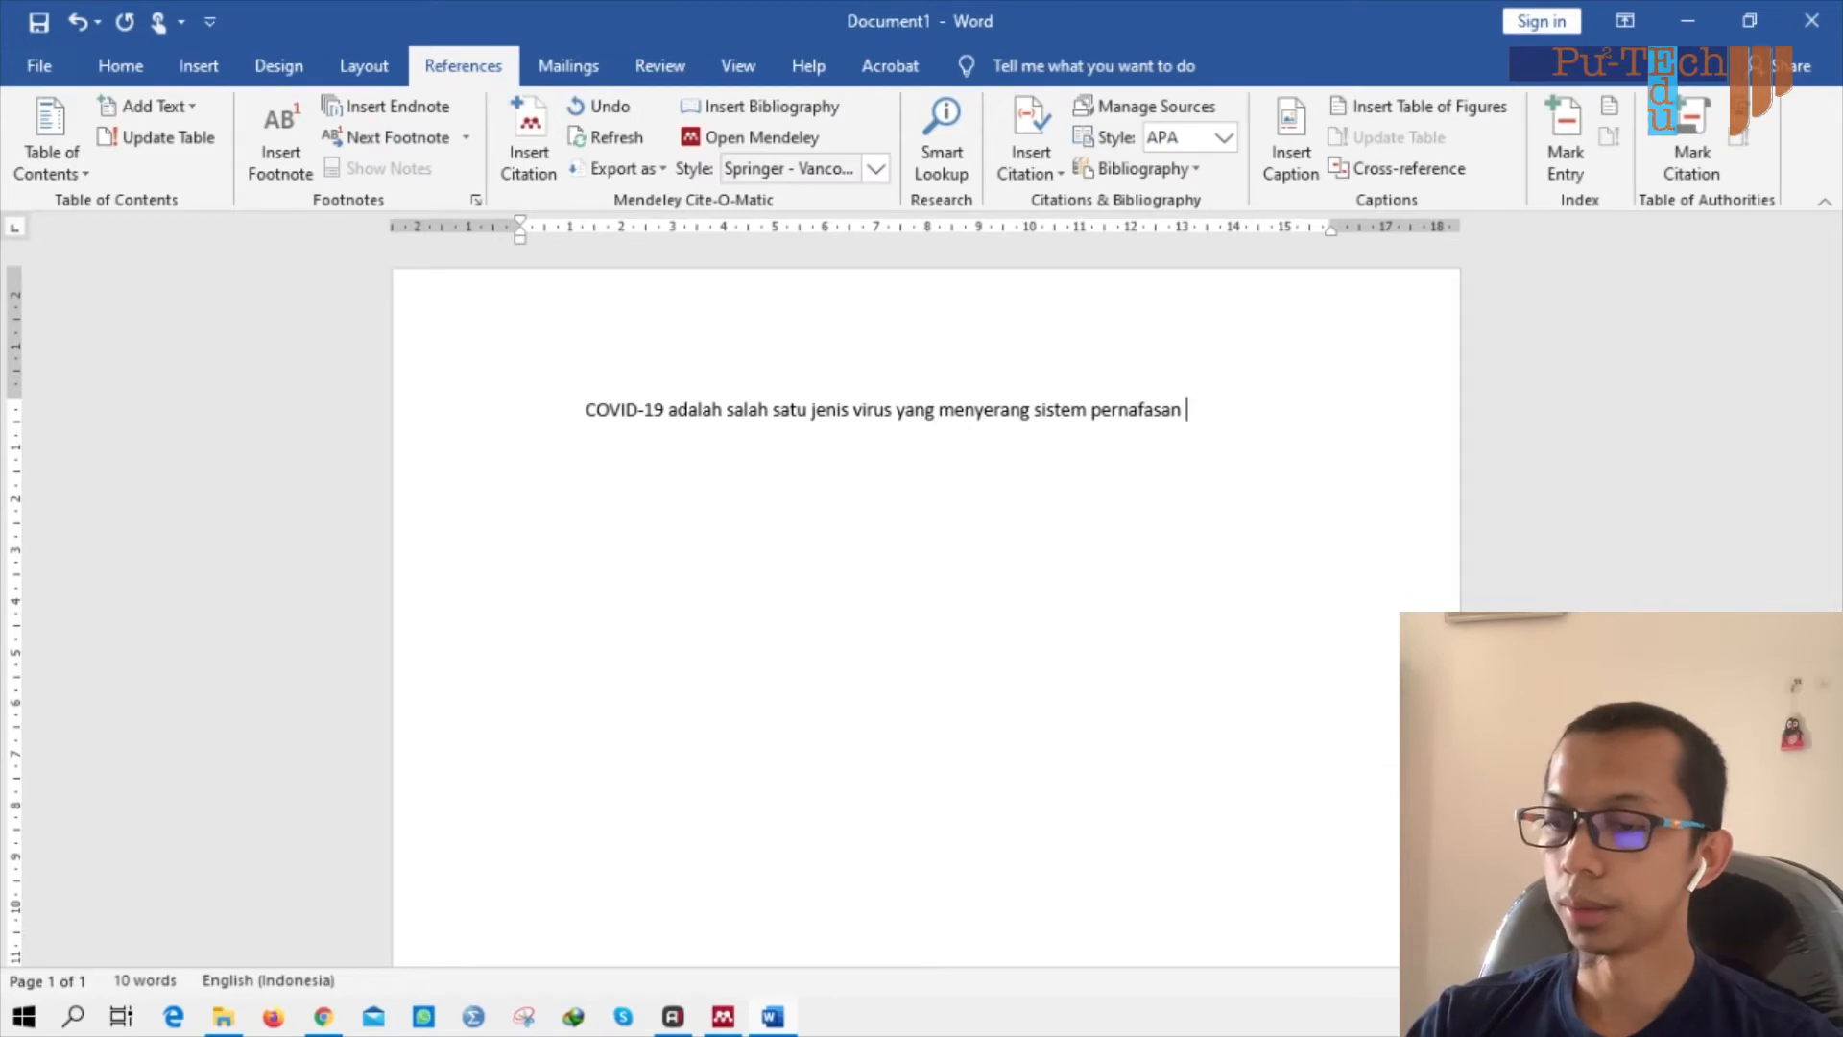
text(manusia ya)
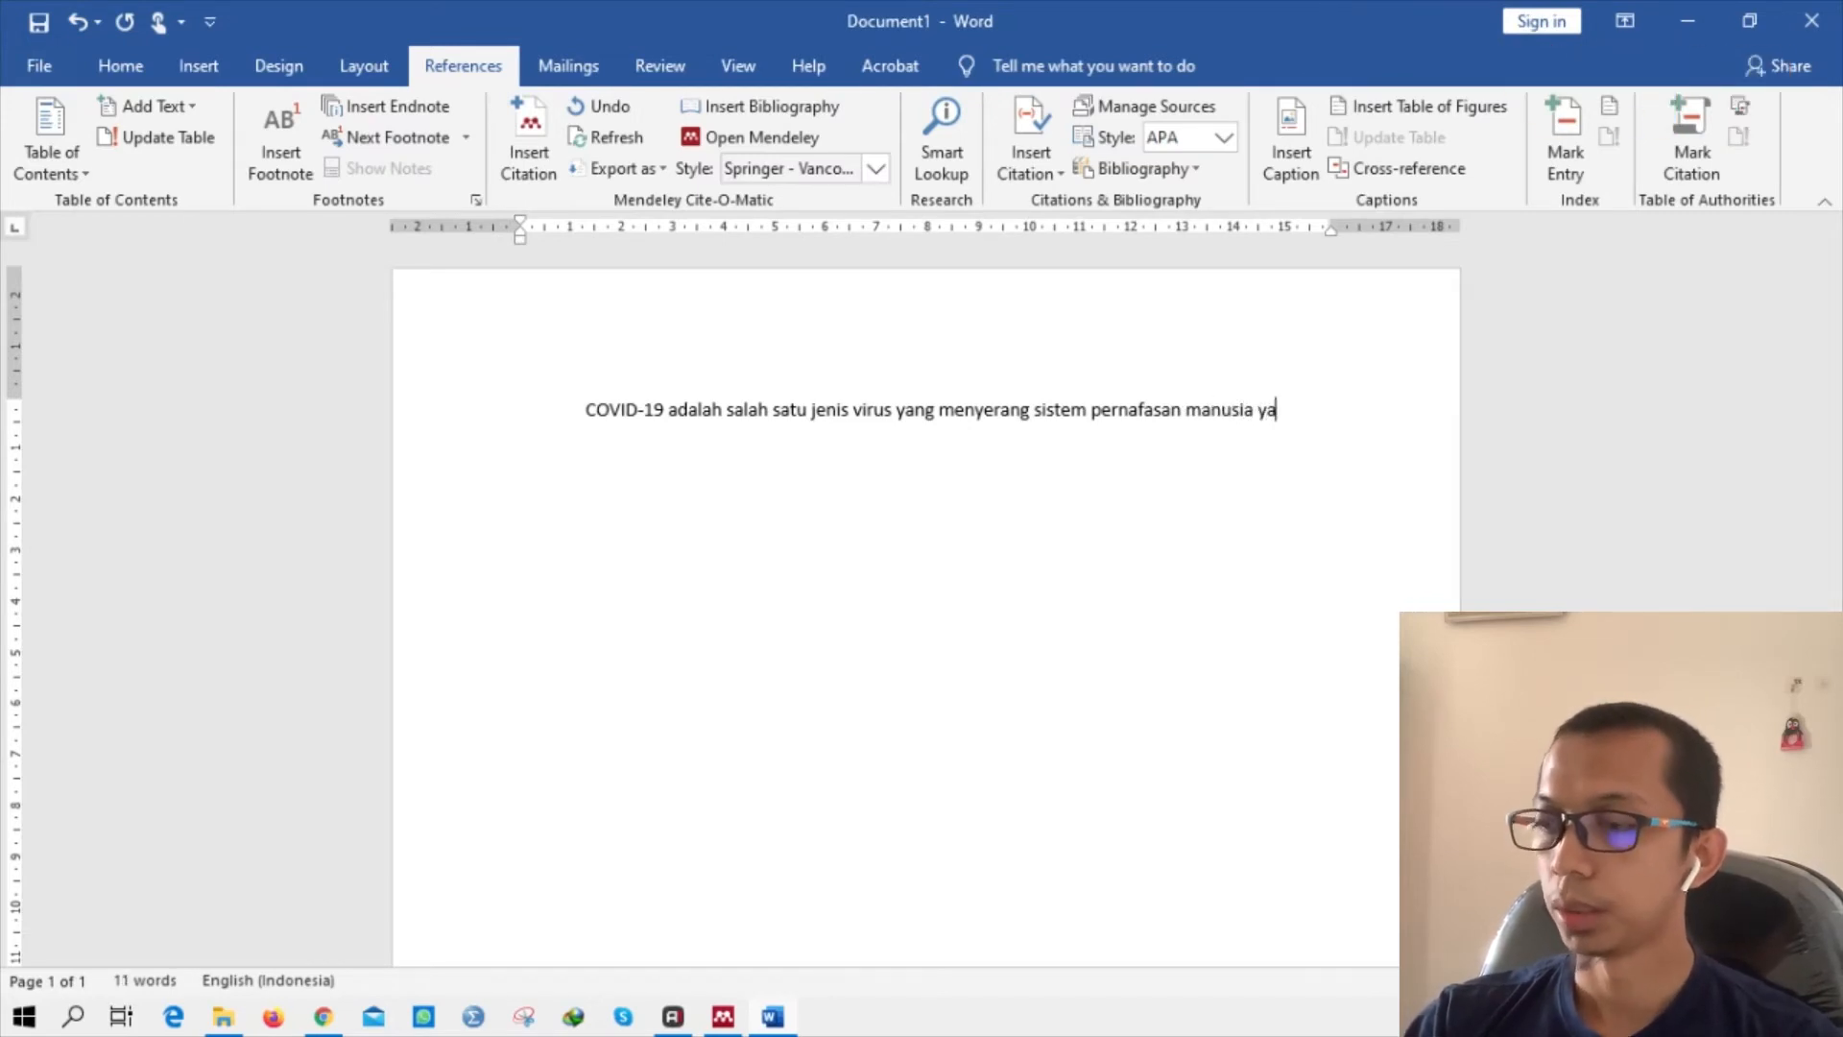
text(itu pada ae)
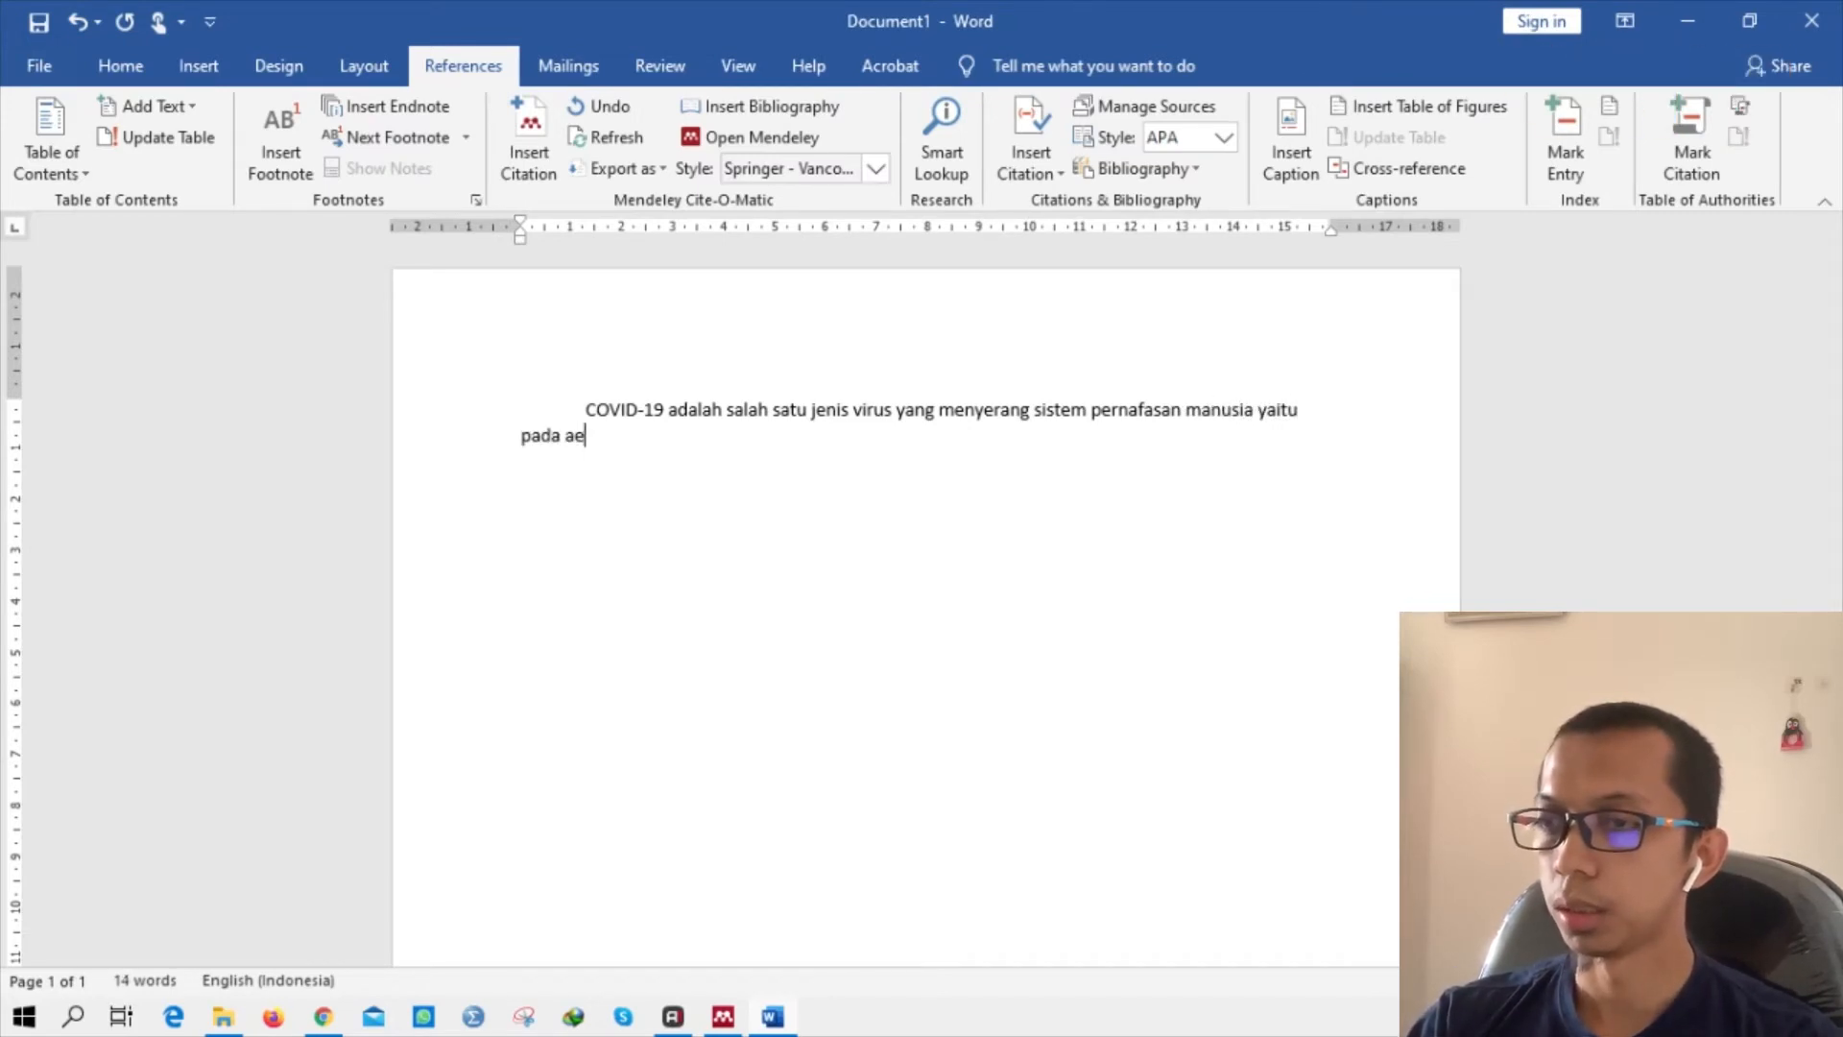
text(ea lo)
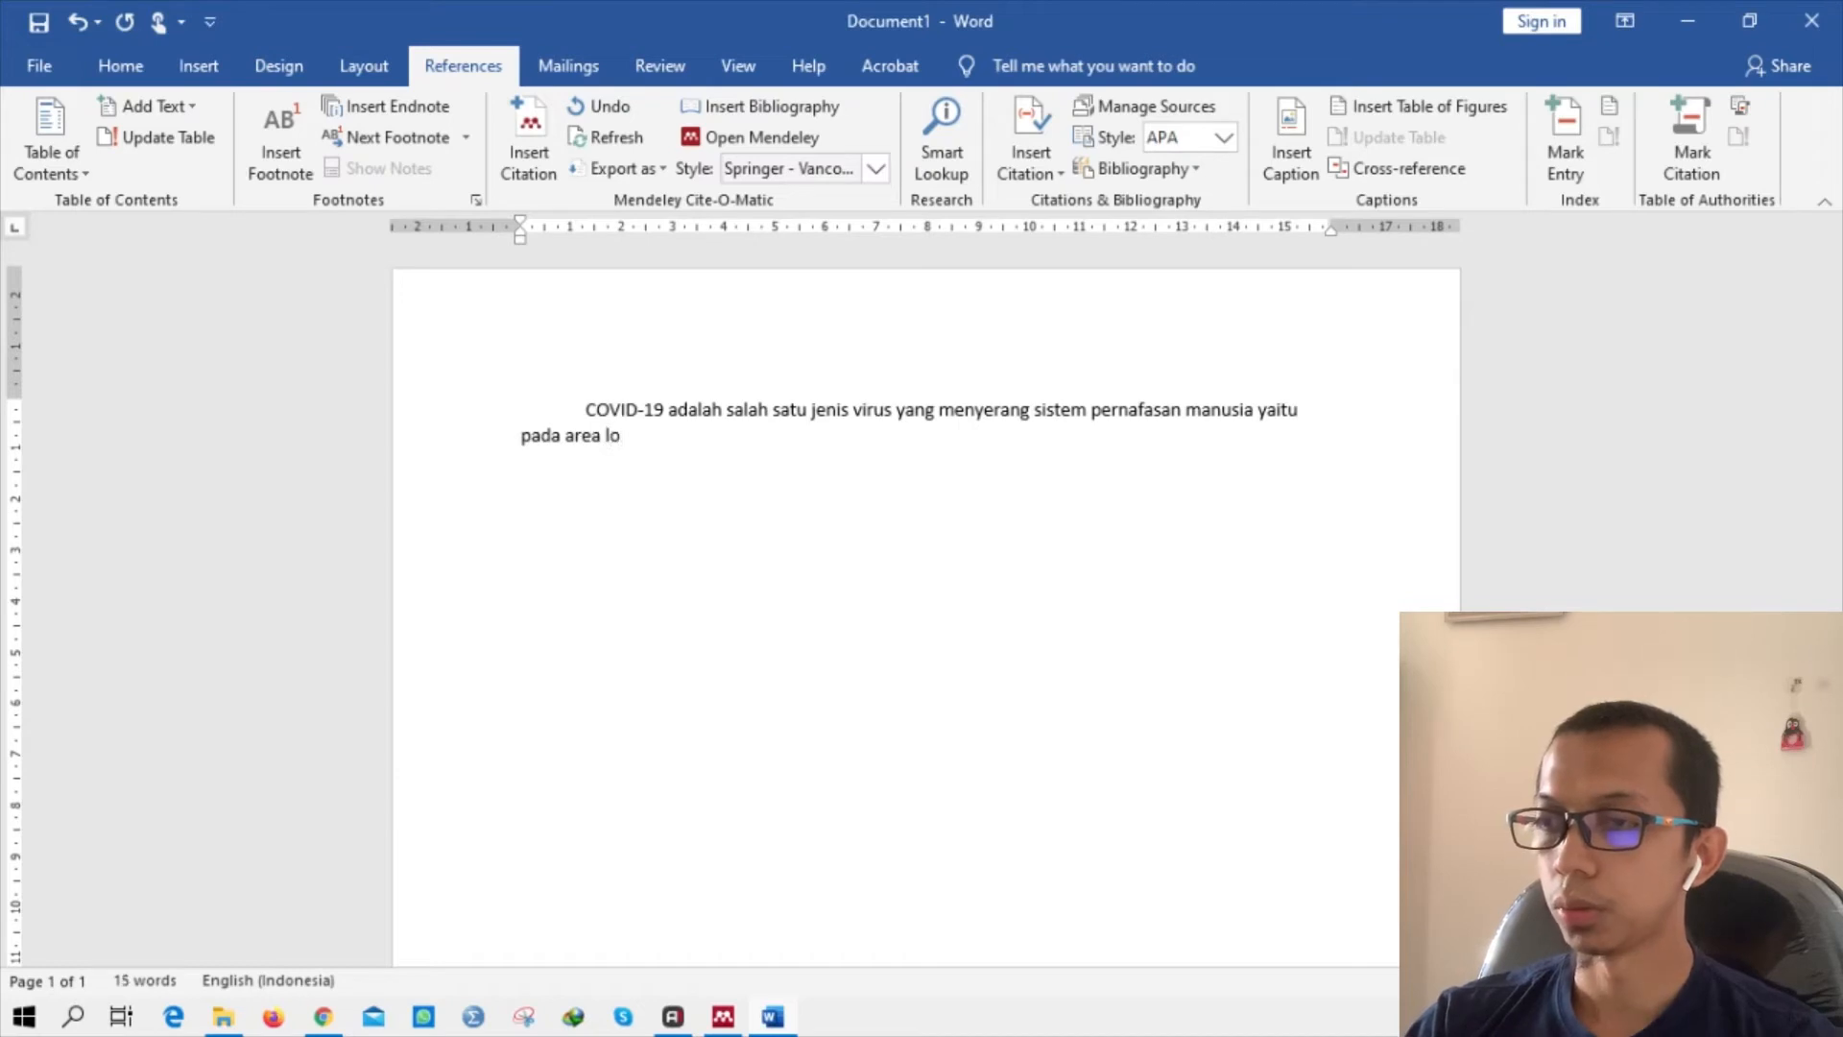
key(BackSpace)
key(BackSpace)
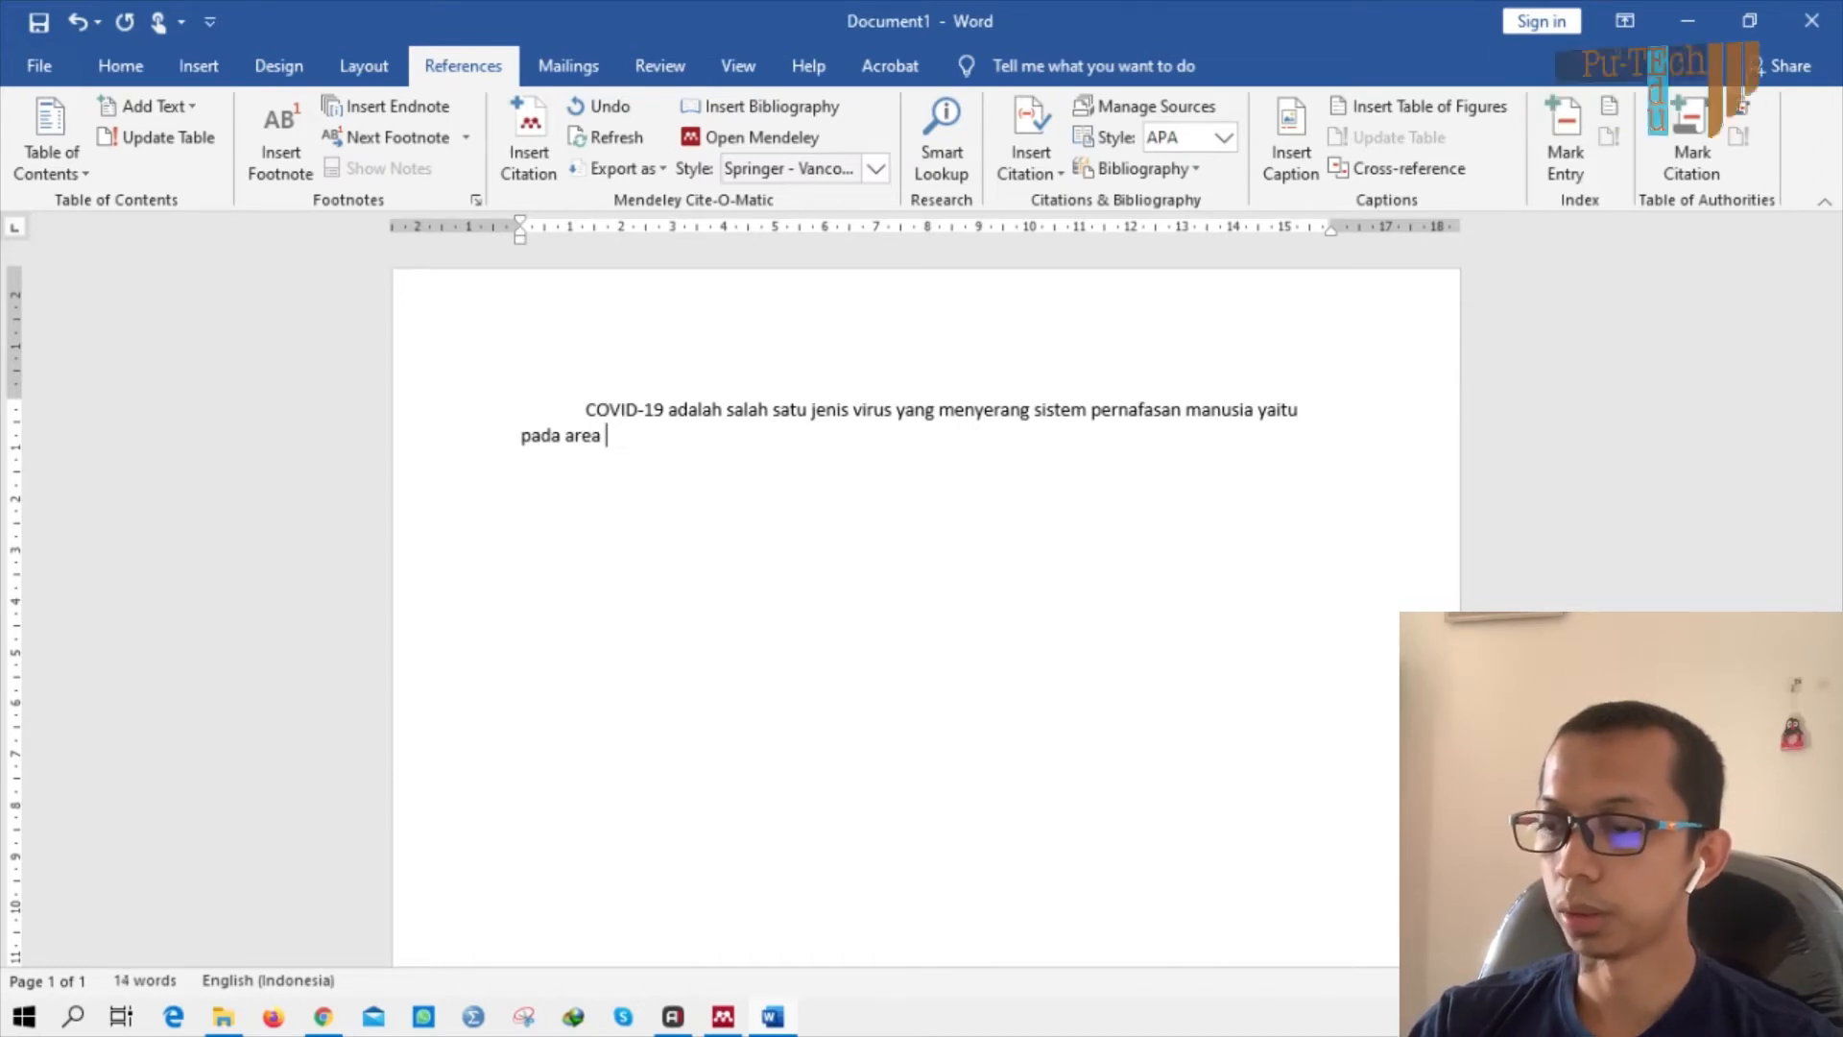
text(alveolus de)
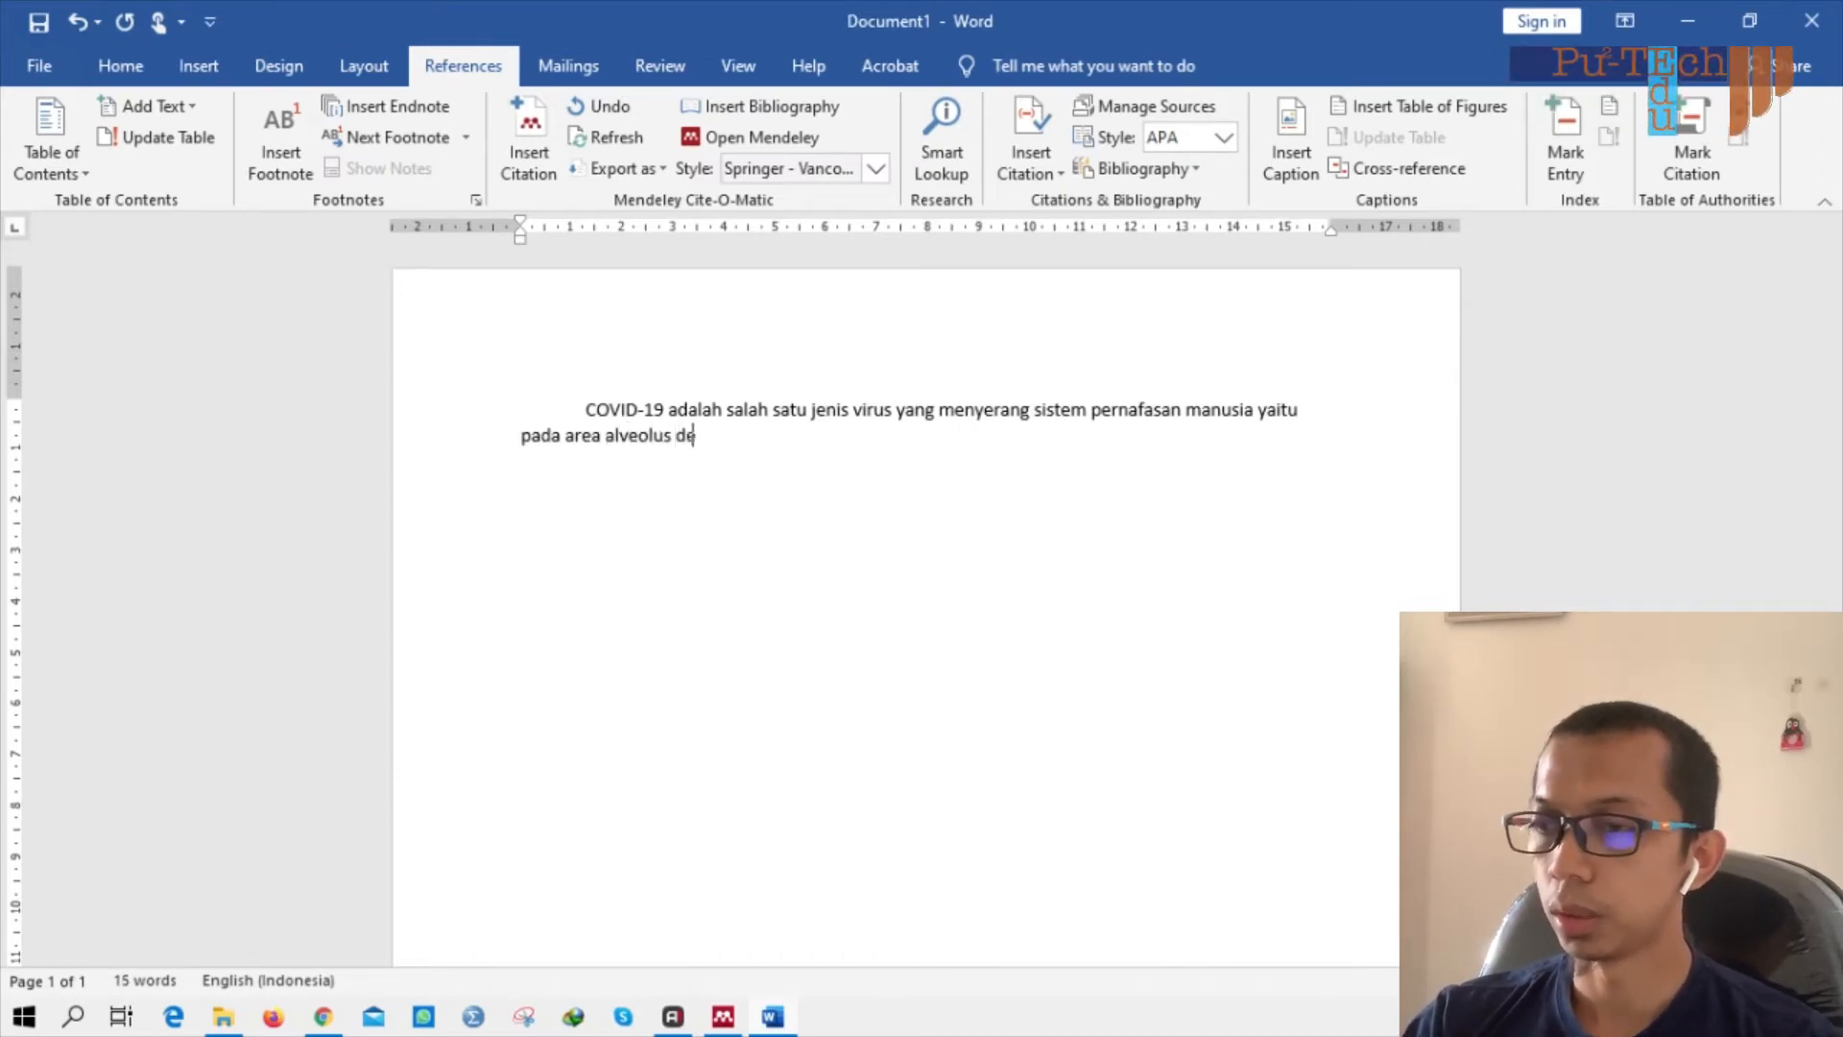
text(ngan menyerang )
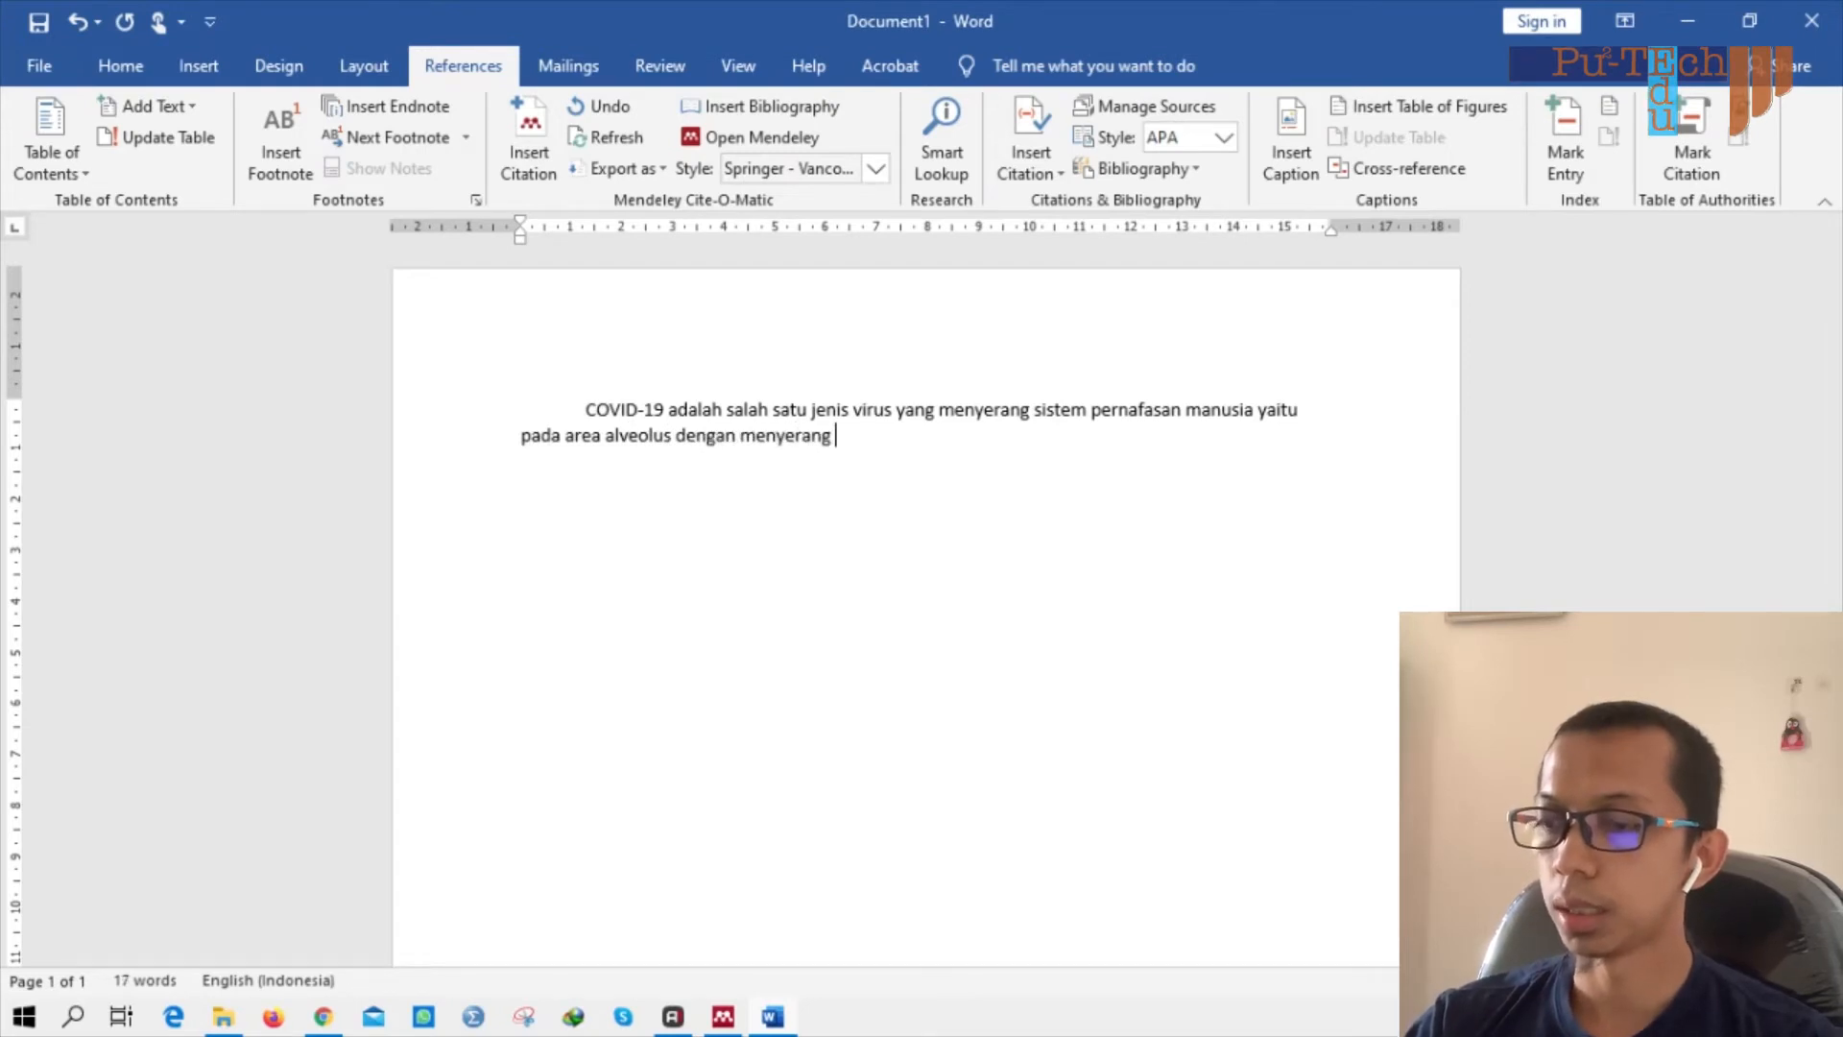
text(sel pne)
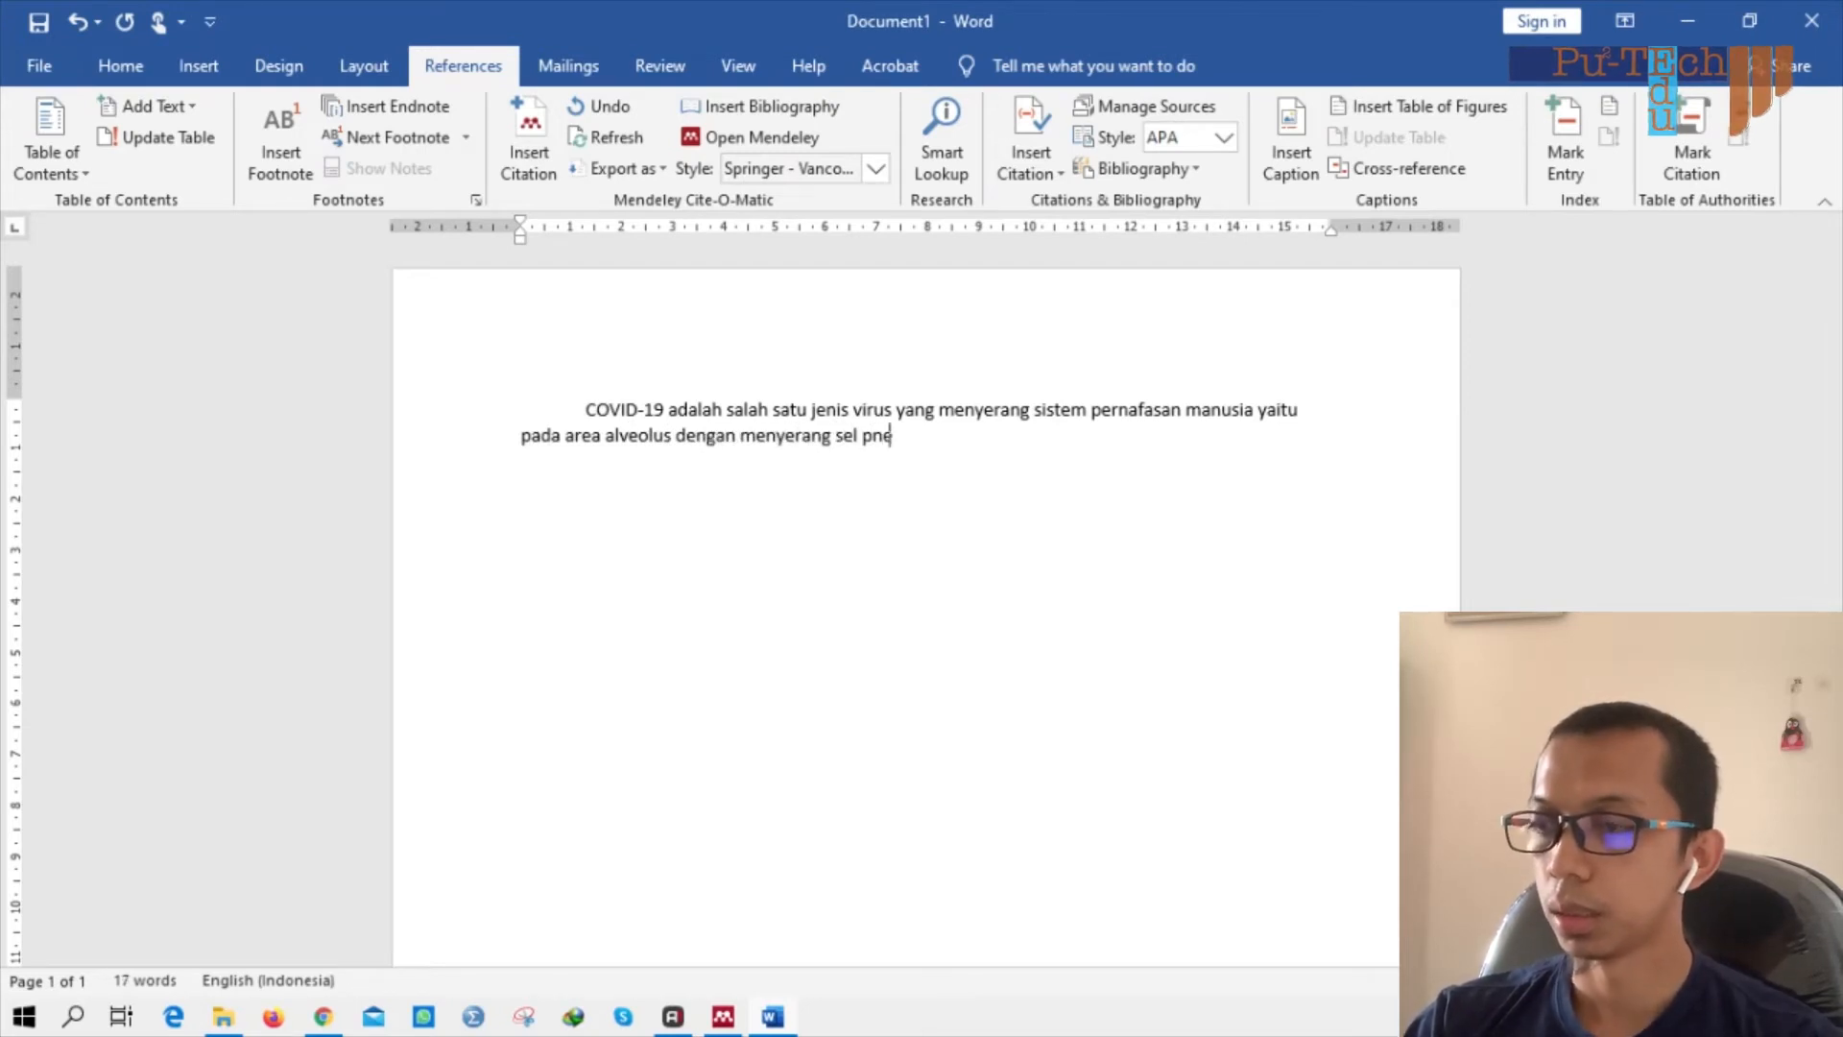
text(umosit t)
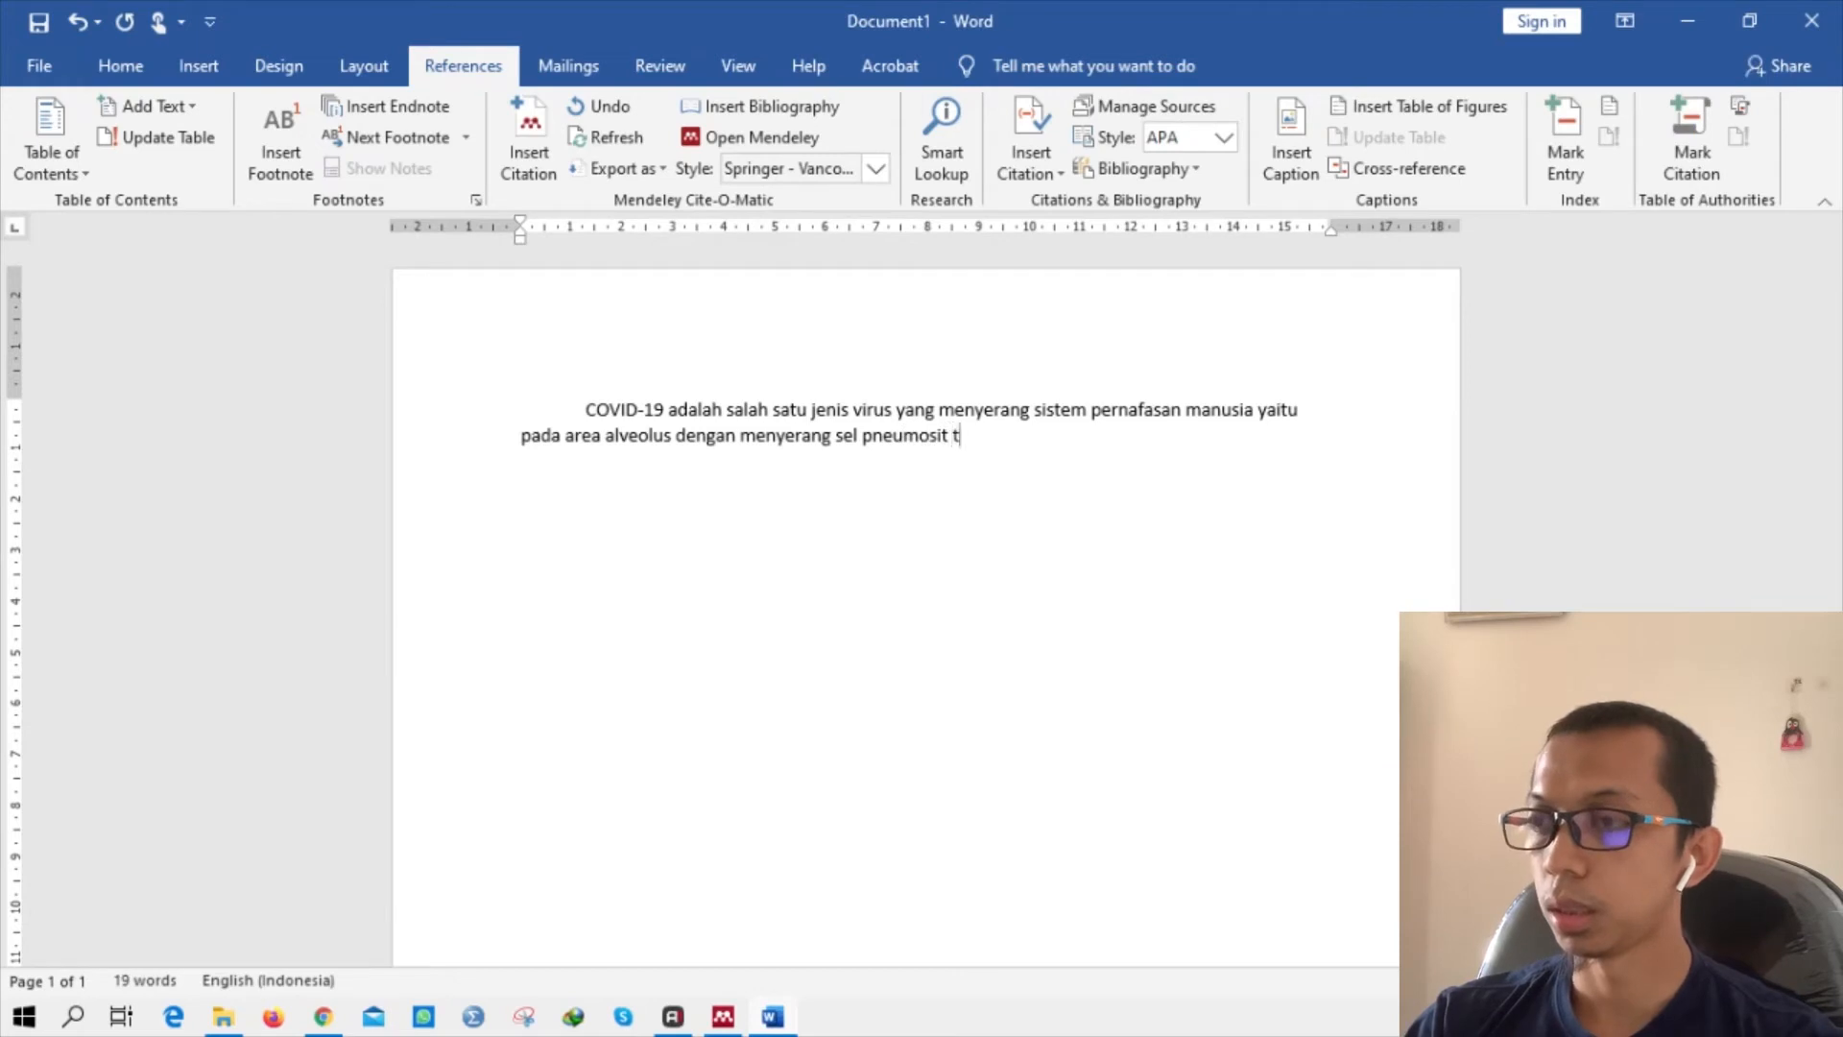
text(ipe II)
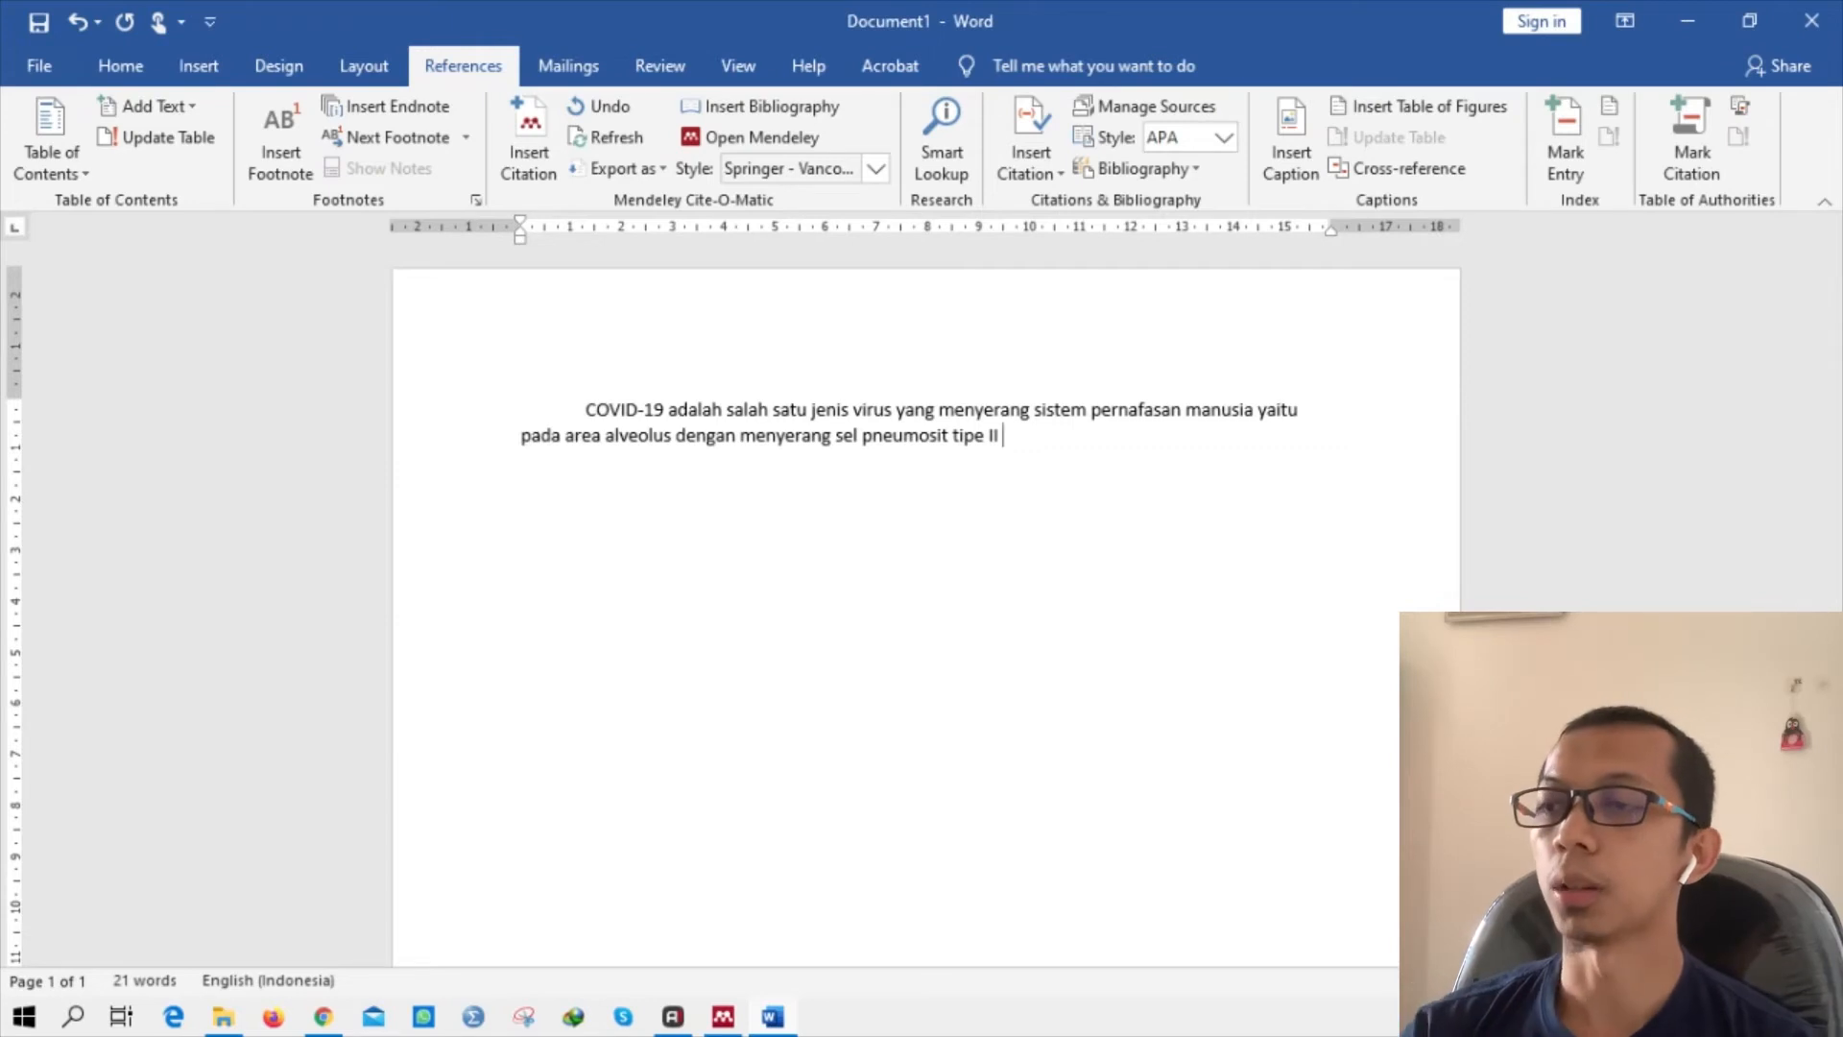
Cite the 2020 COVID-19 recent trends review and the 2018 atraumatic care article after 'tipe II' as [1].
click(526, 163)
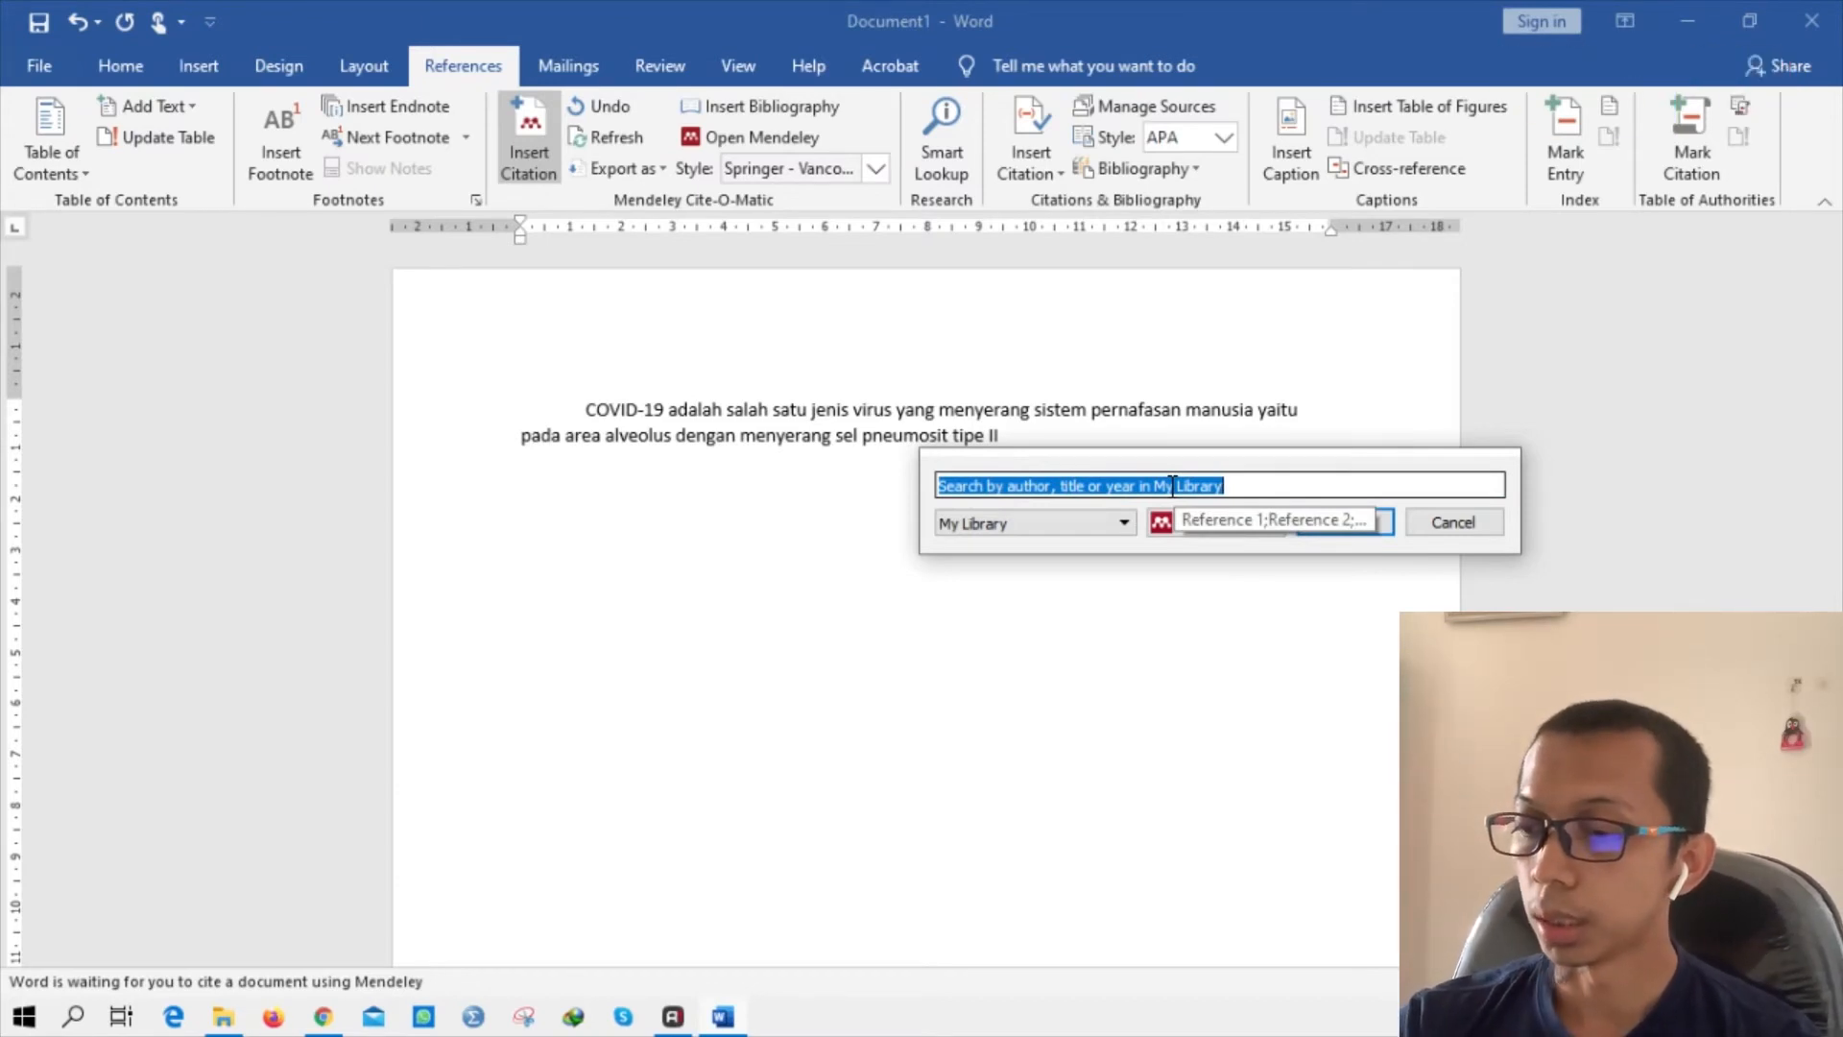
text(pur)
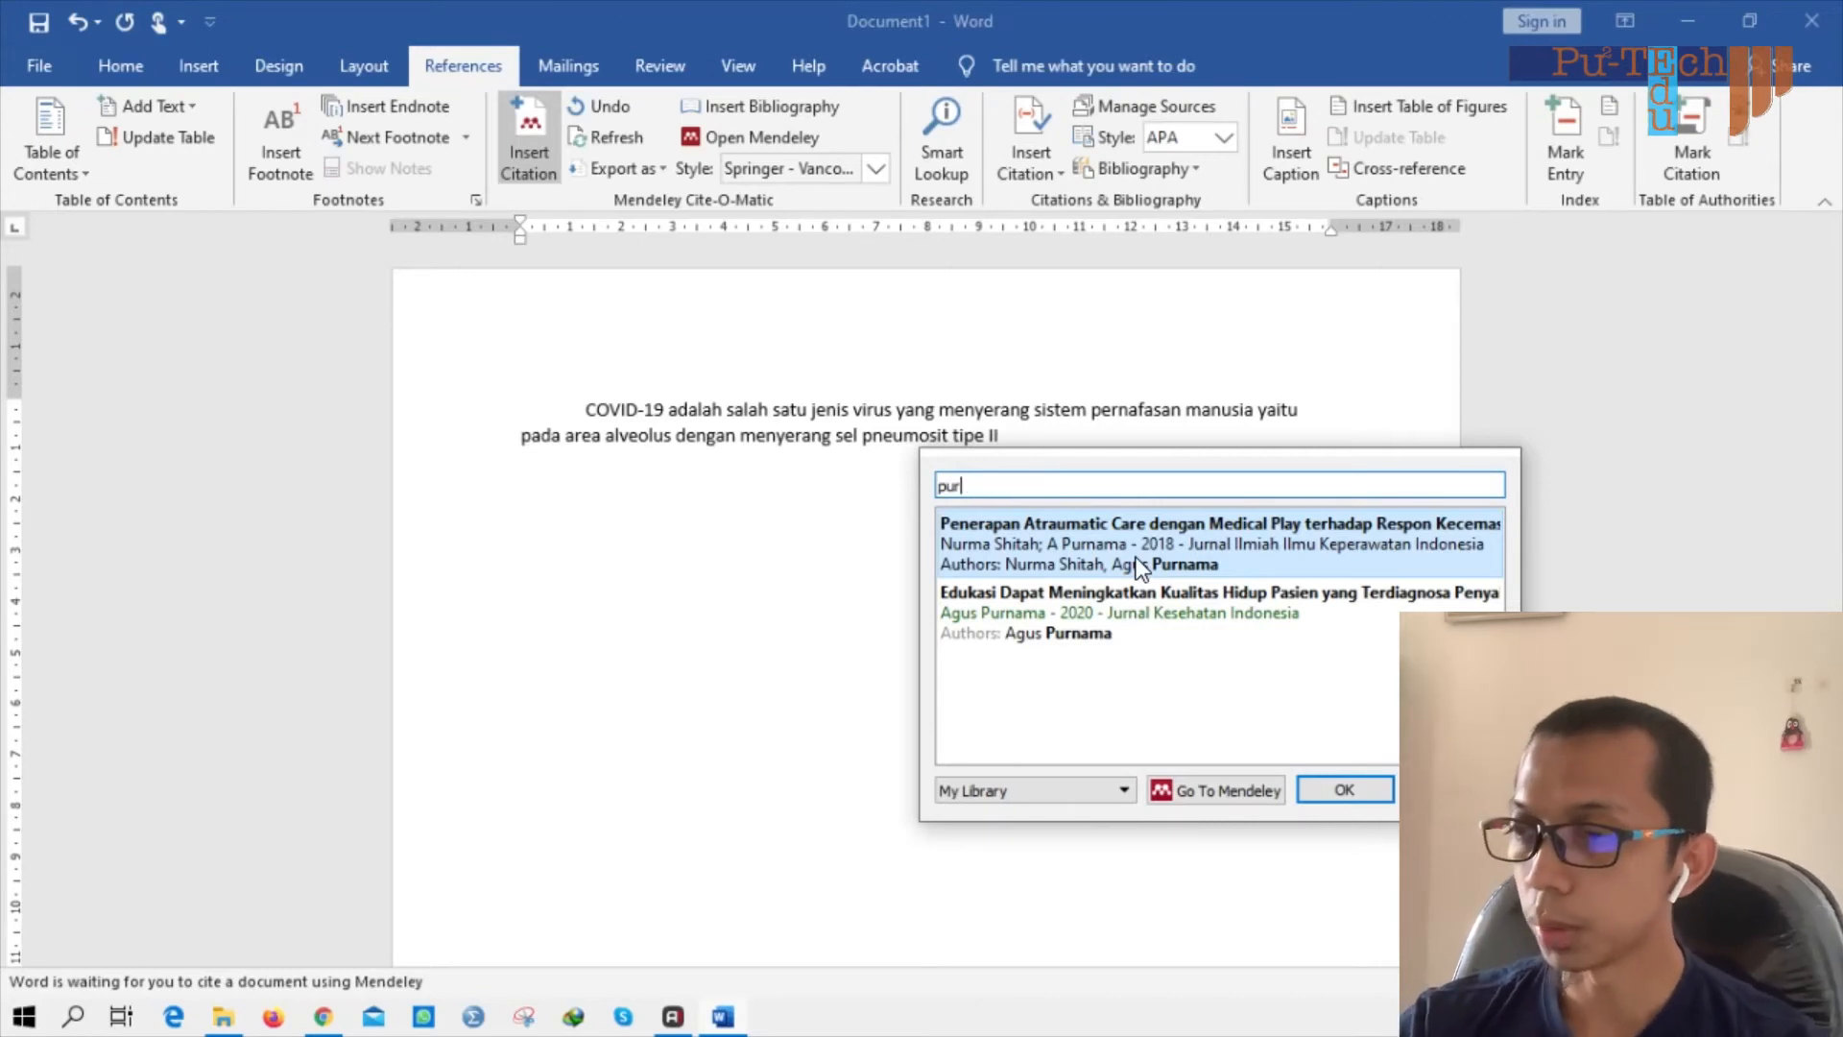
key(BackSpace)
key(BackSpace)
key(BackSpace)
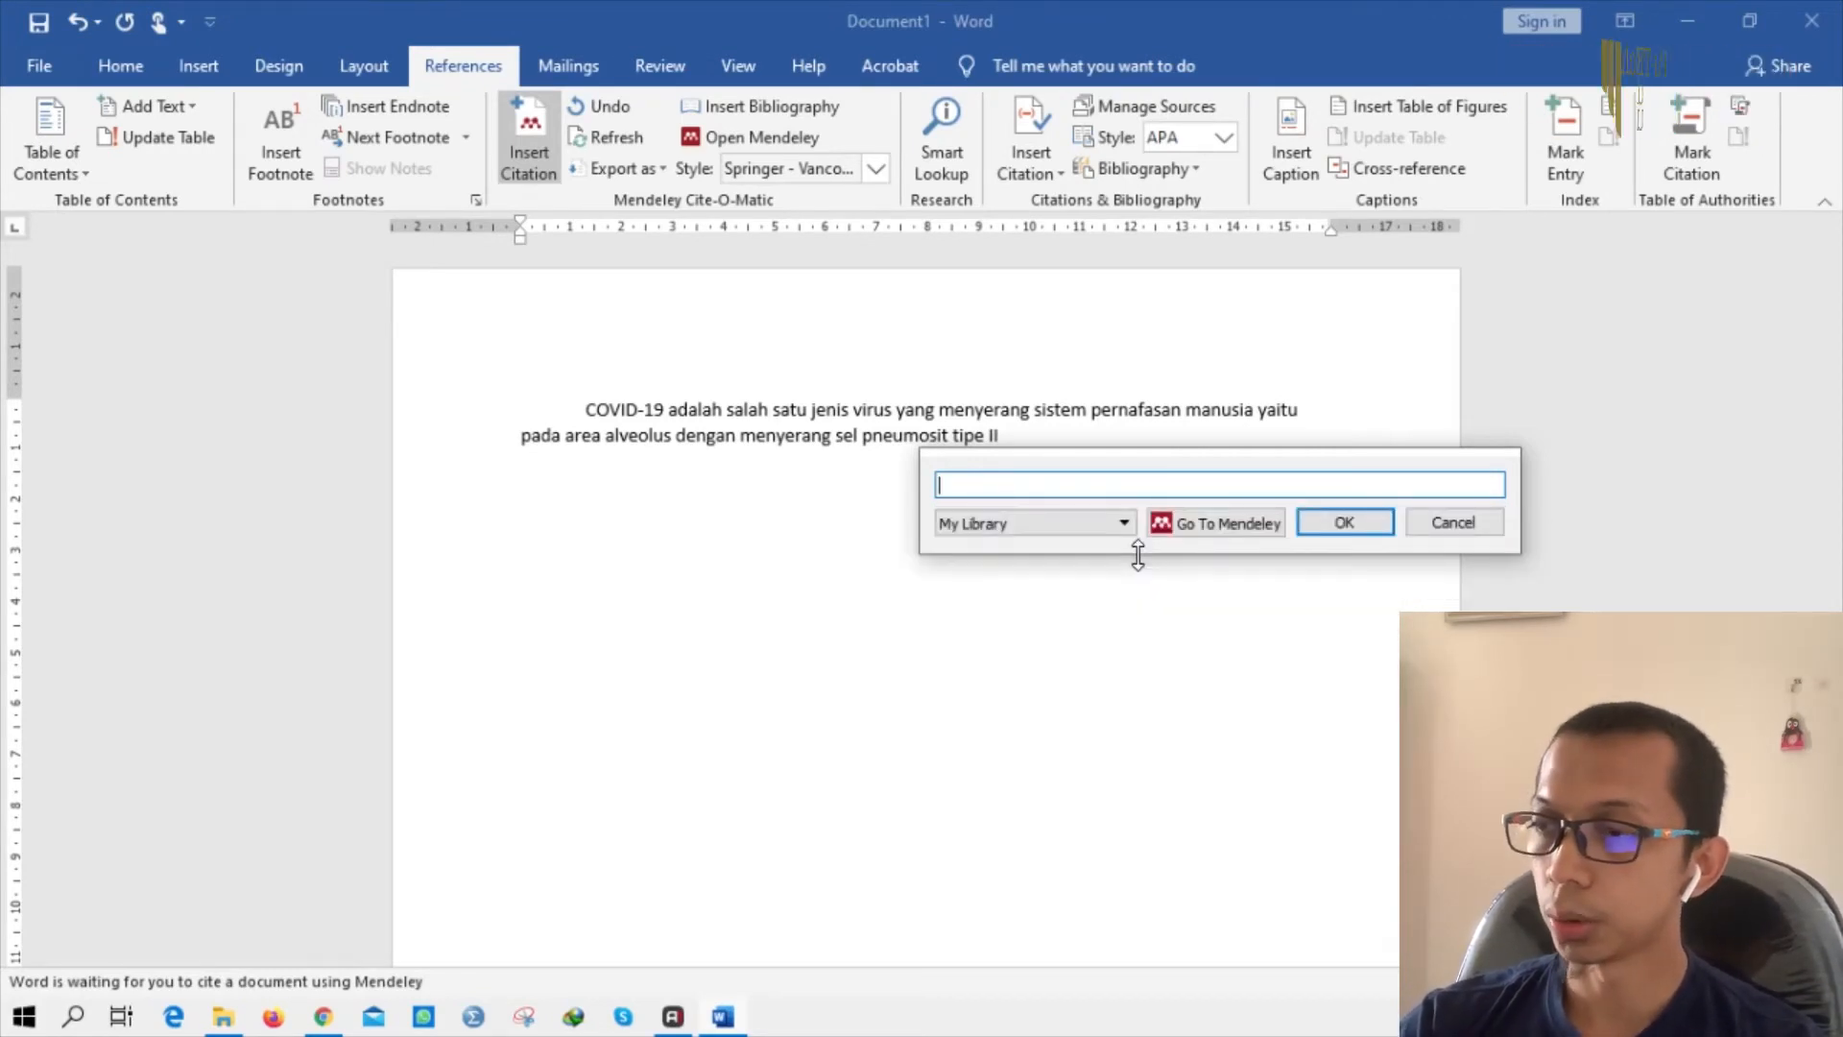
text(covu)
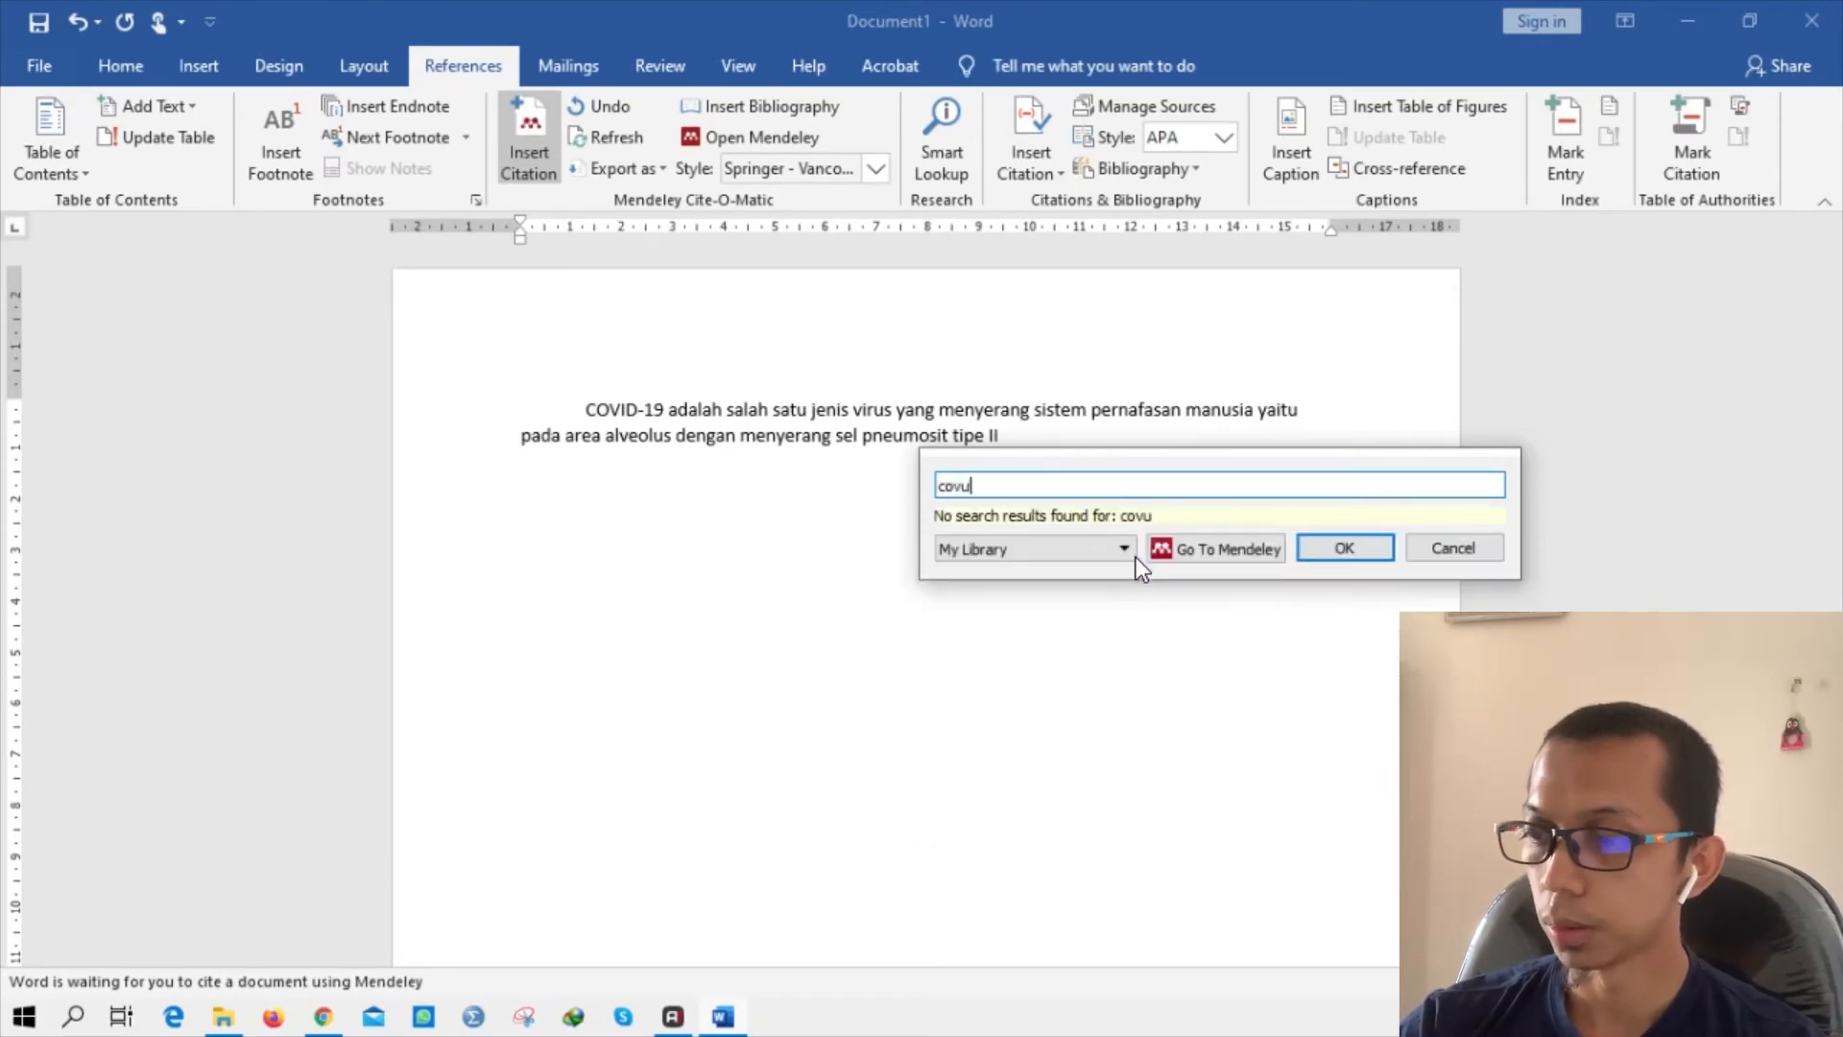
key(BackSpace)
text(id)
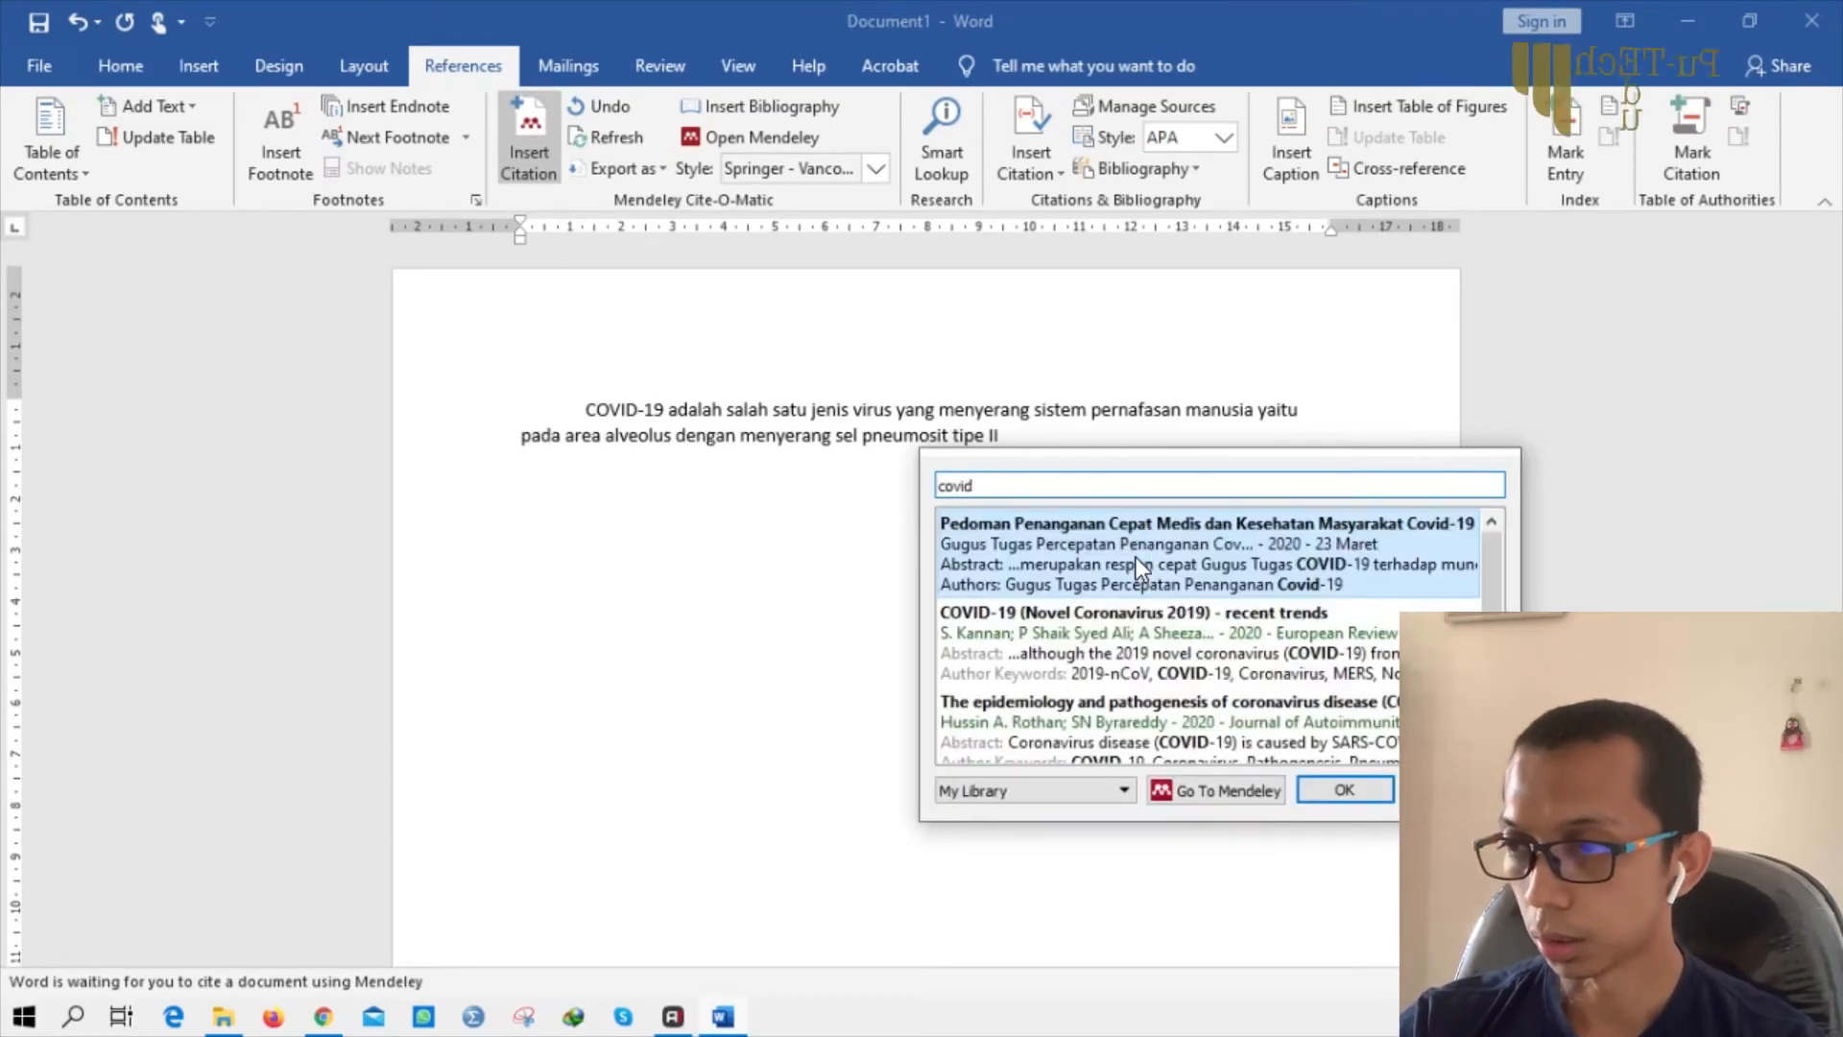
click(1132, 631)
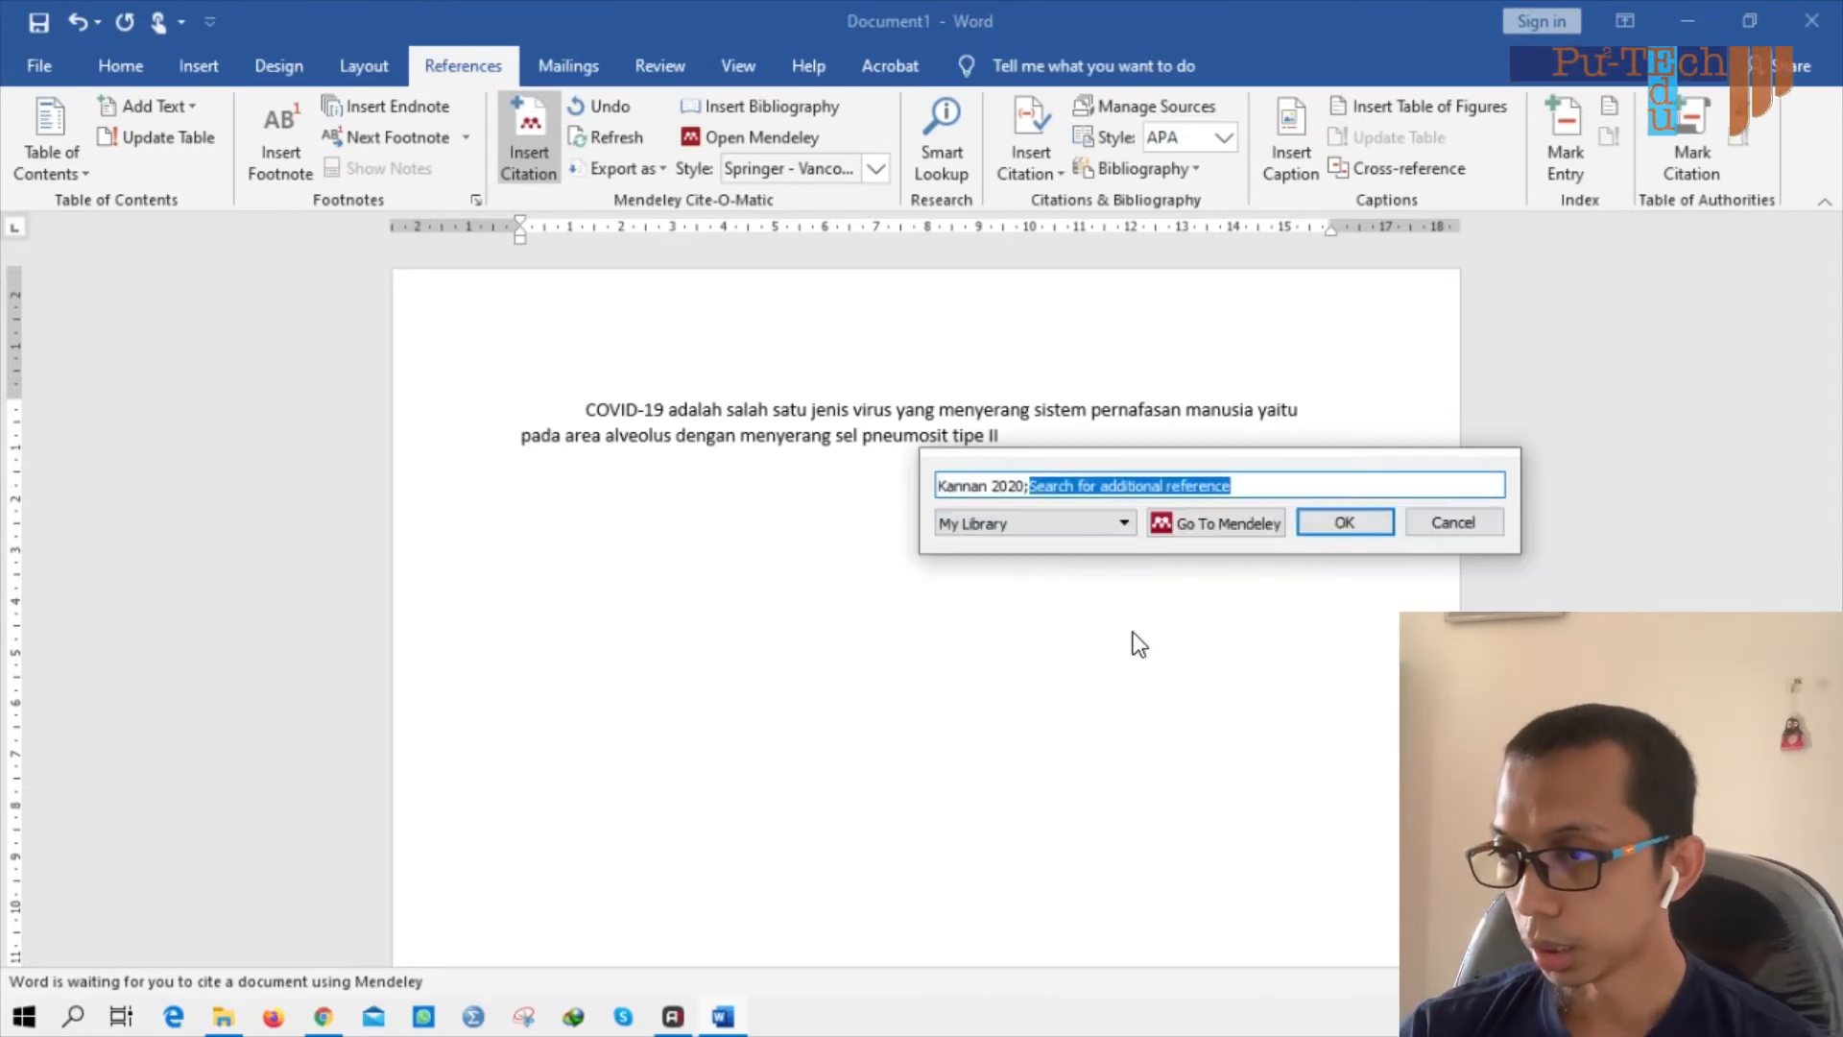
click(1283, 477)
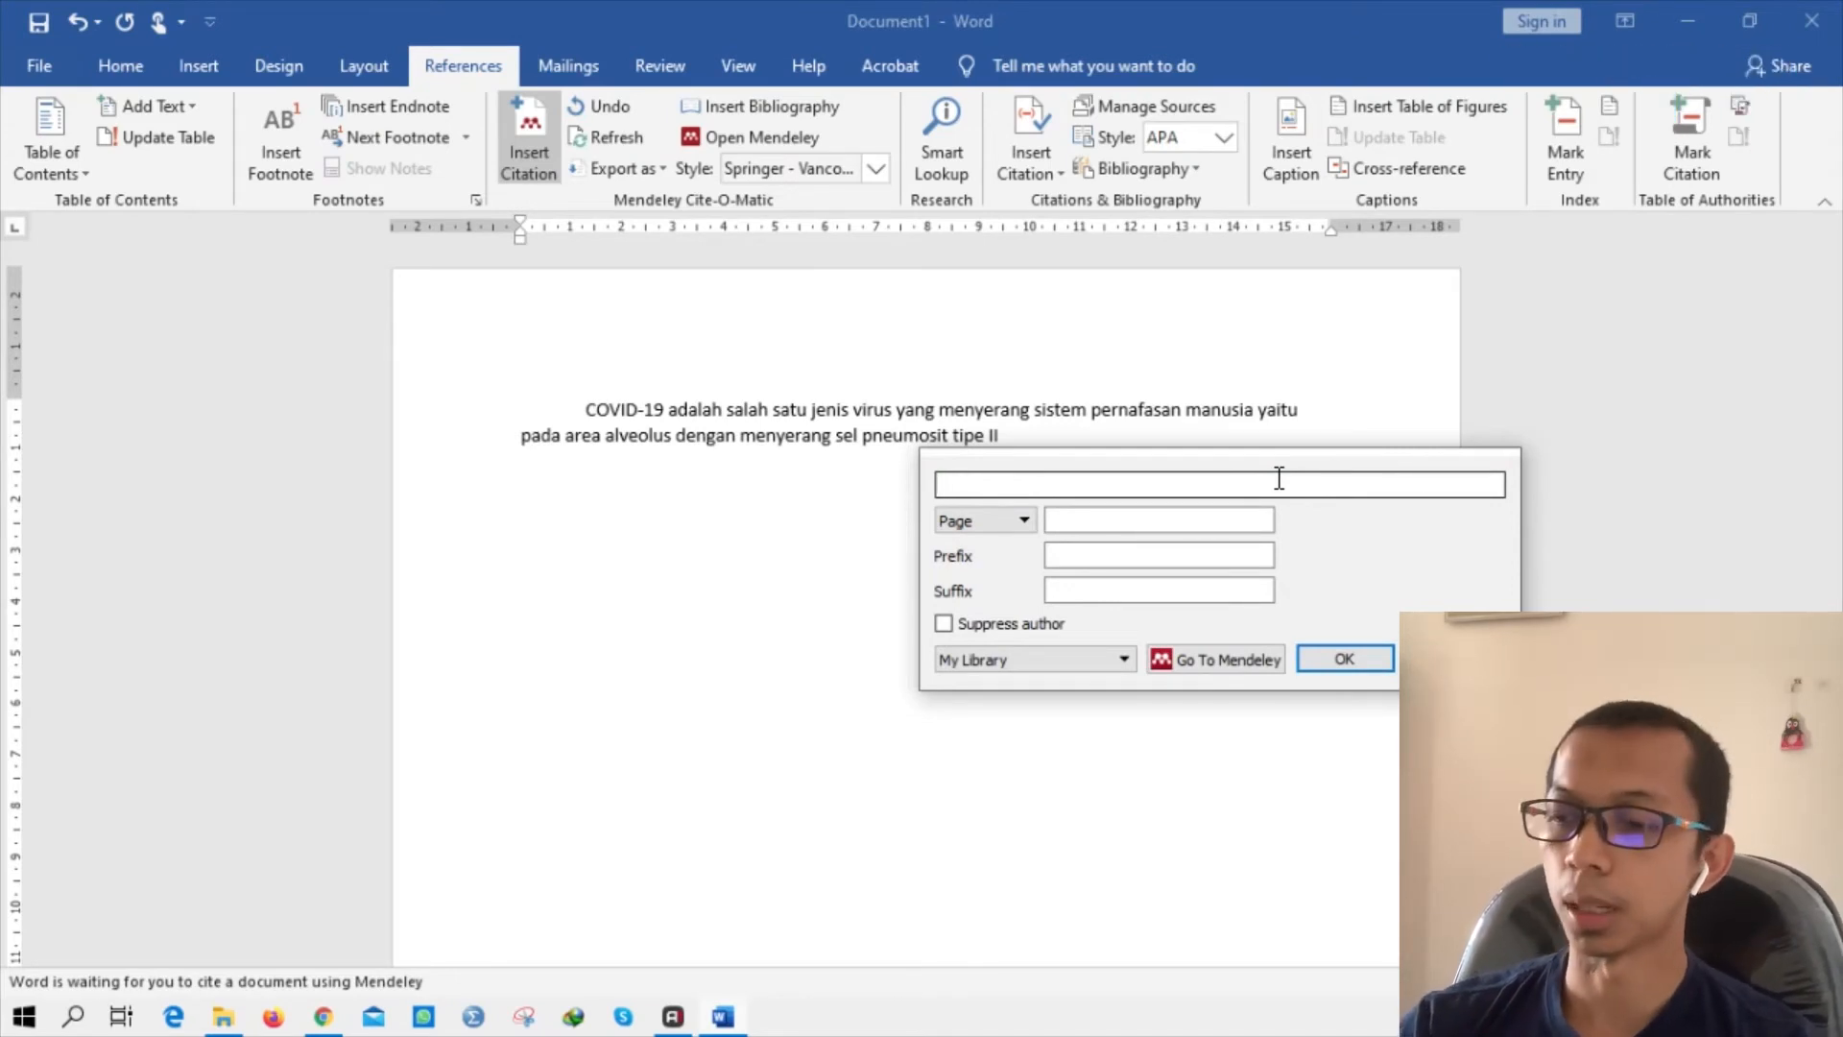
text(purnama)
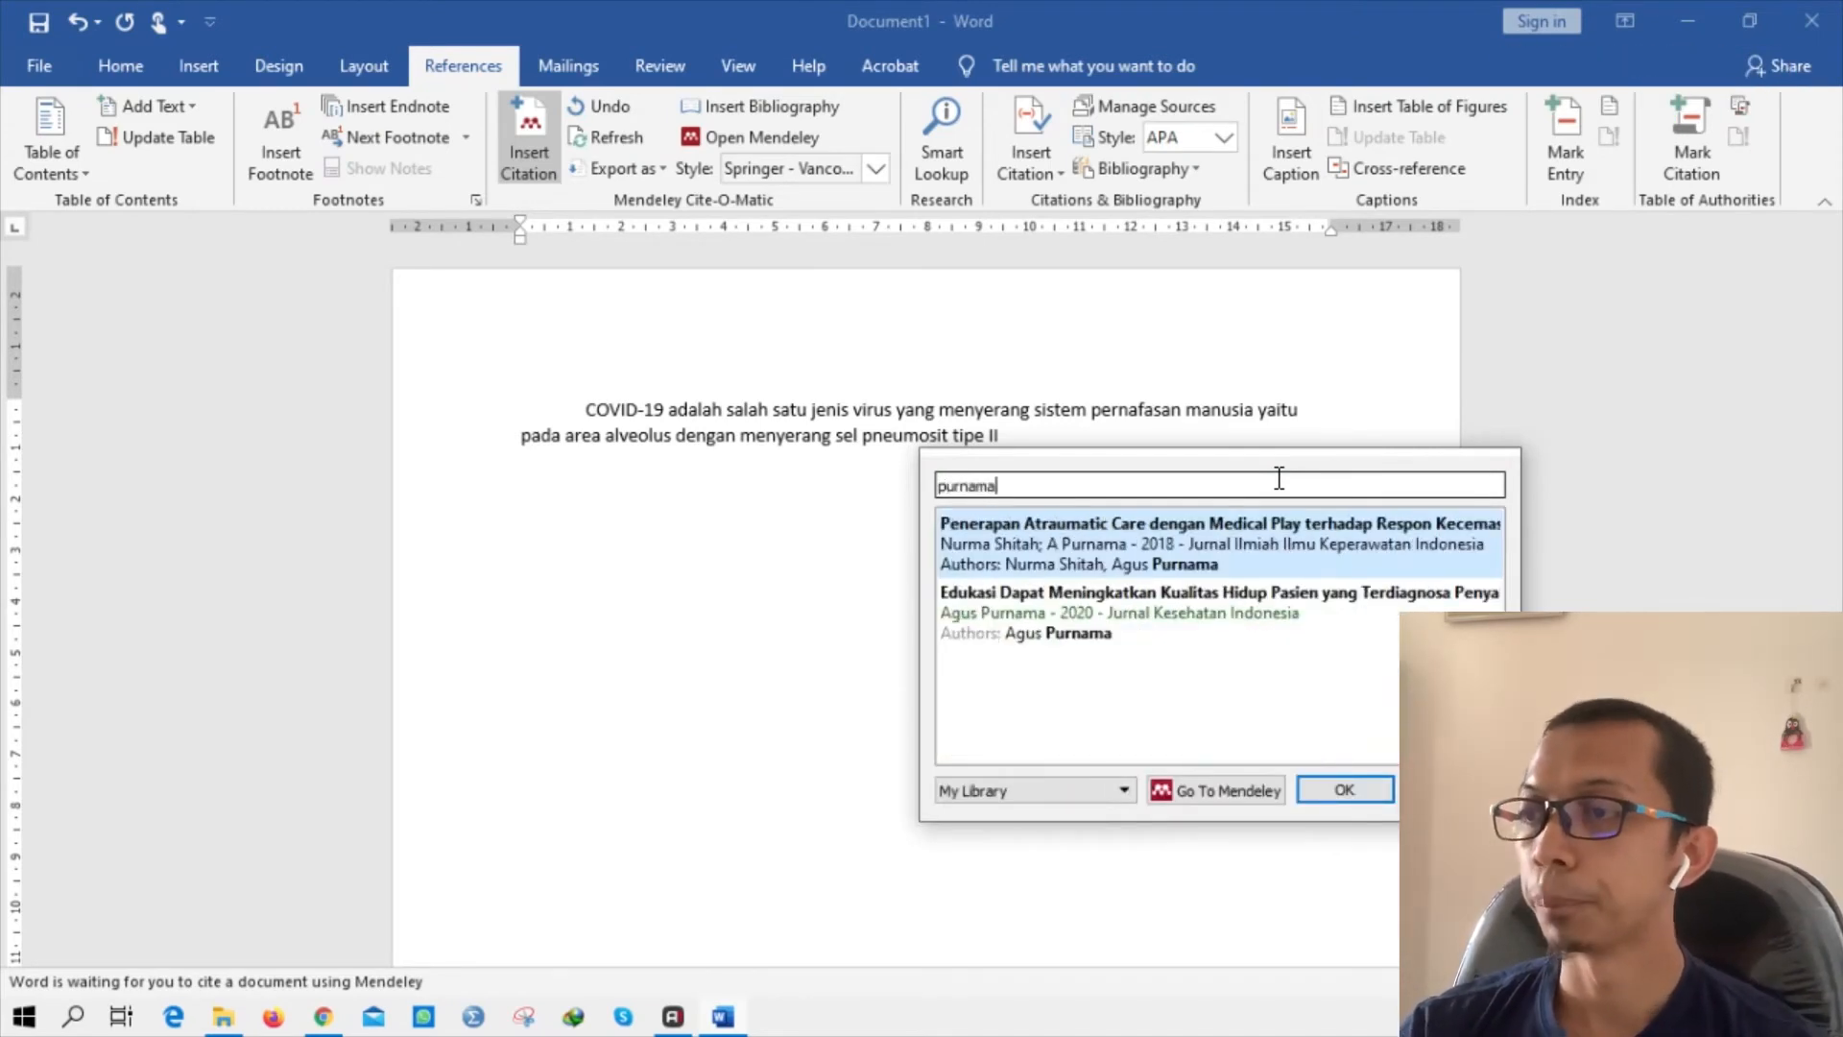
click(1127, 555)
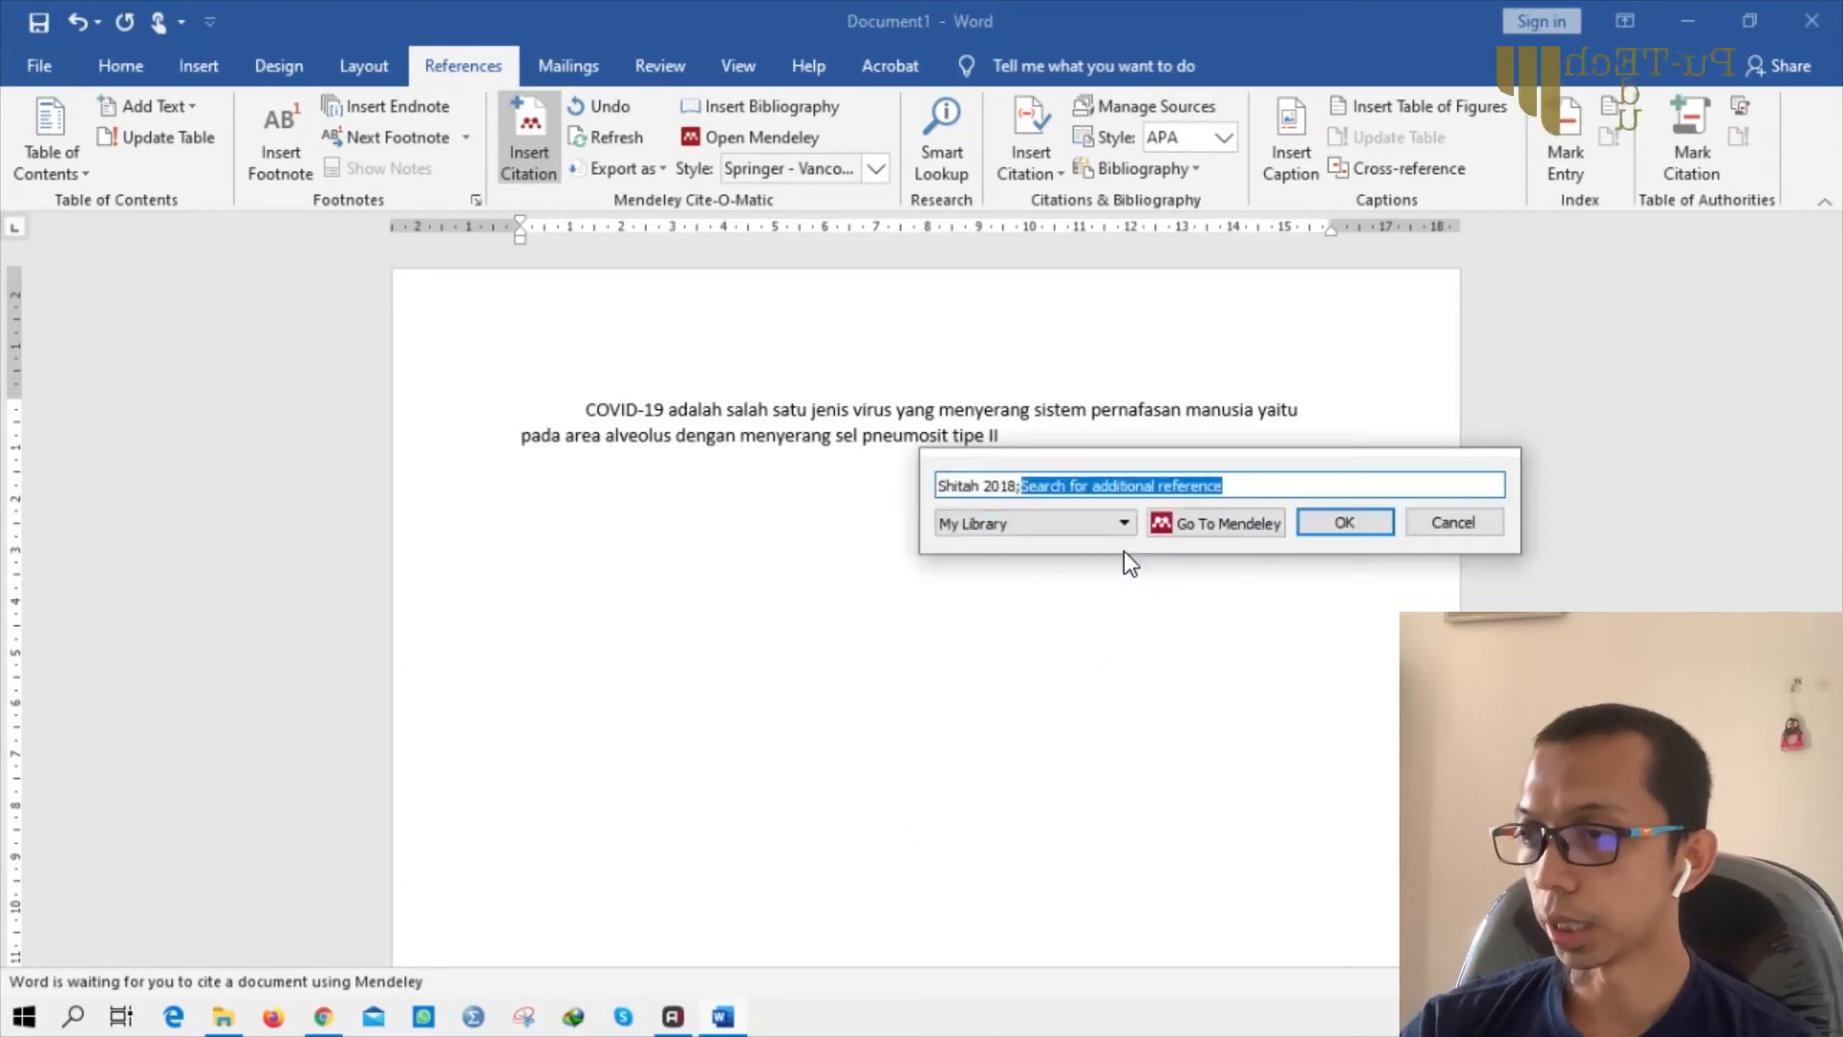
click(1344, 526)
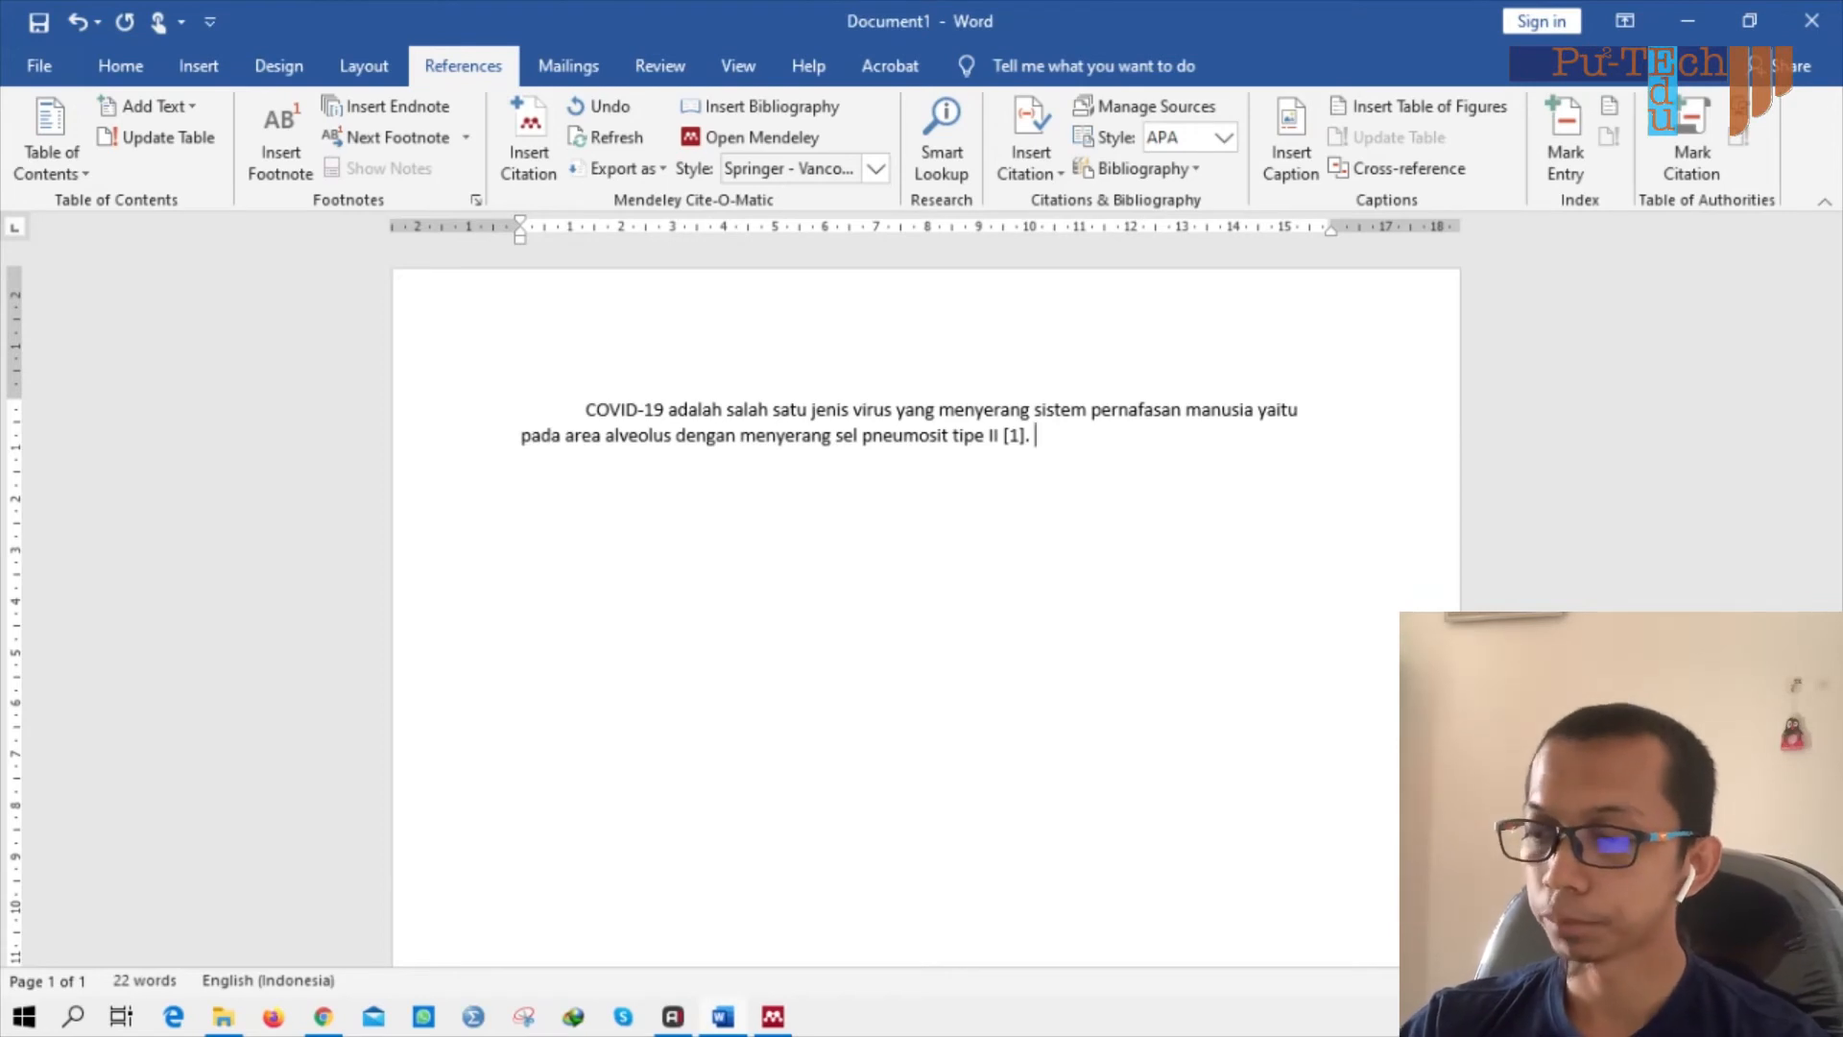
Type 'Salah satu terapi yang dapat dilakukan untuk menangani virus ini adalah dengan meningkatkan sistem kekebalan tubuh manusia' after [1].
text(Salah satu t)
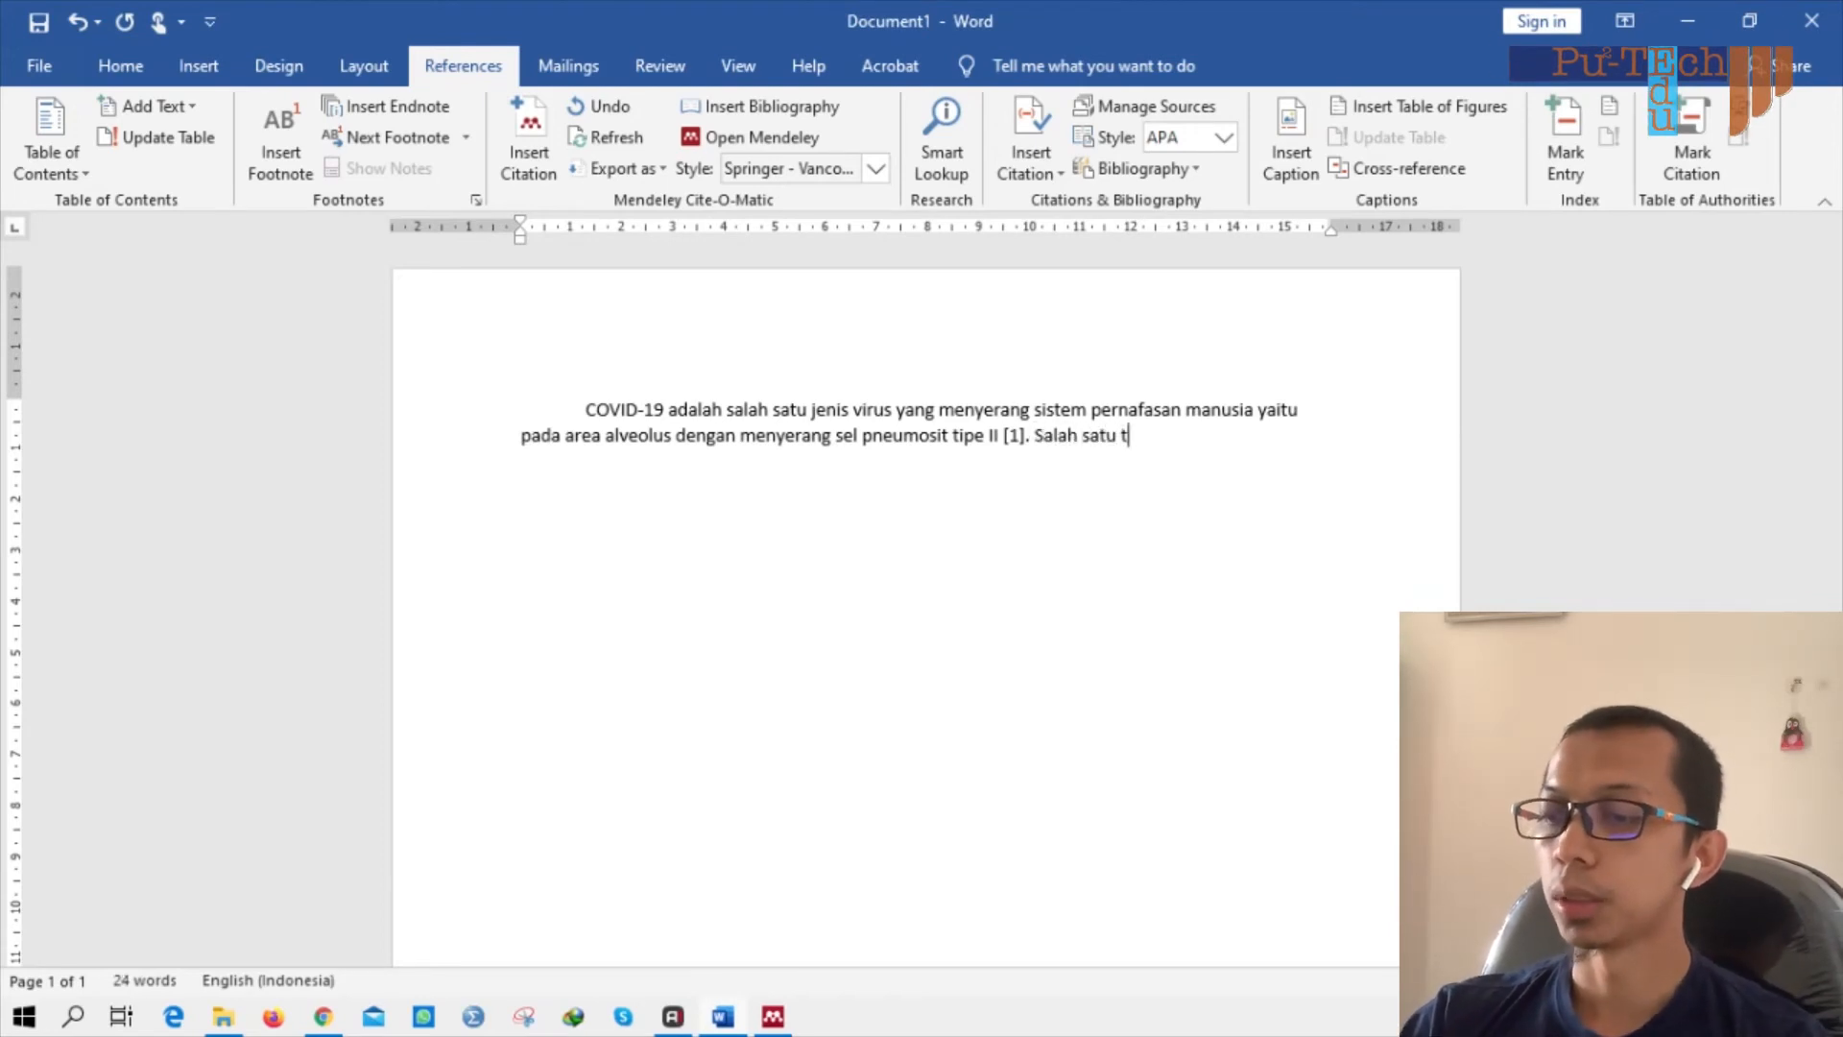
text(erapi yang dapat )
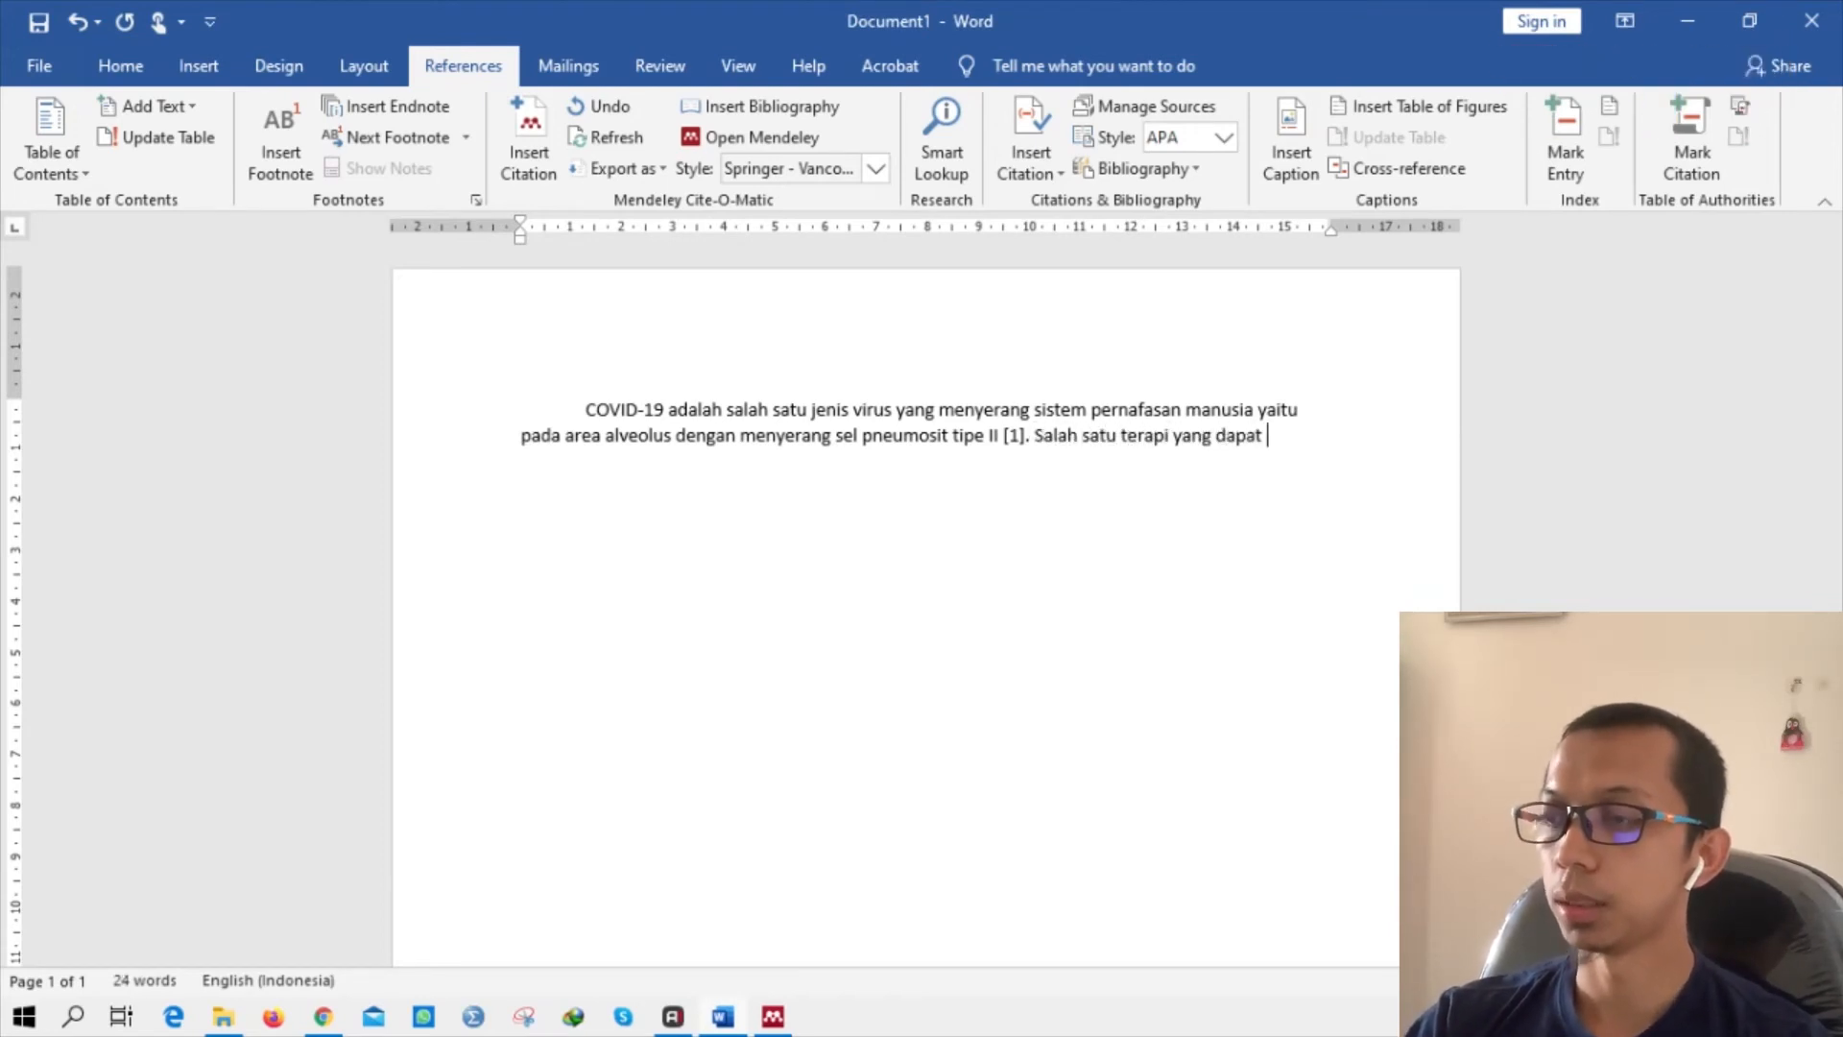
text(dilakukan untuk)
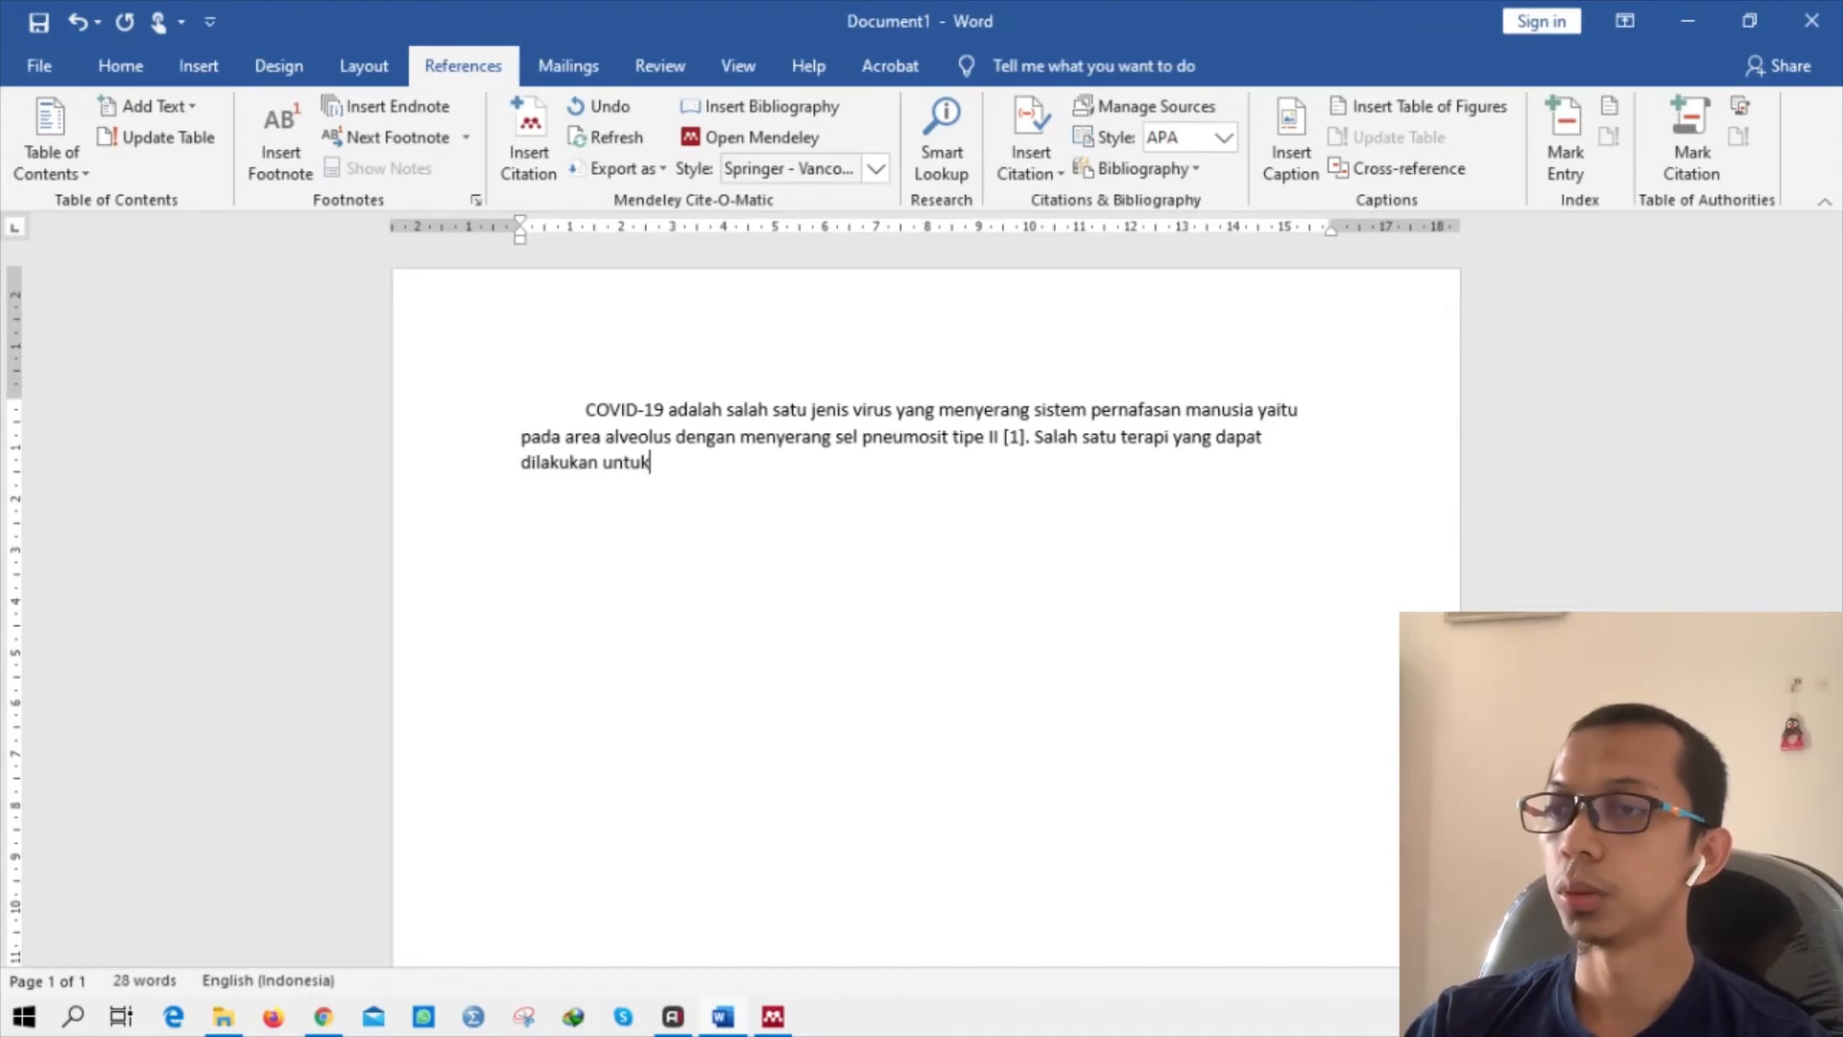
text( m)
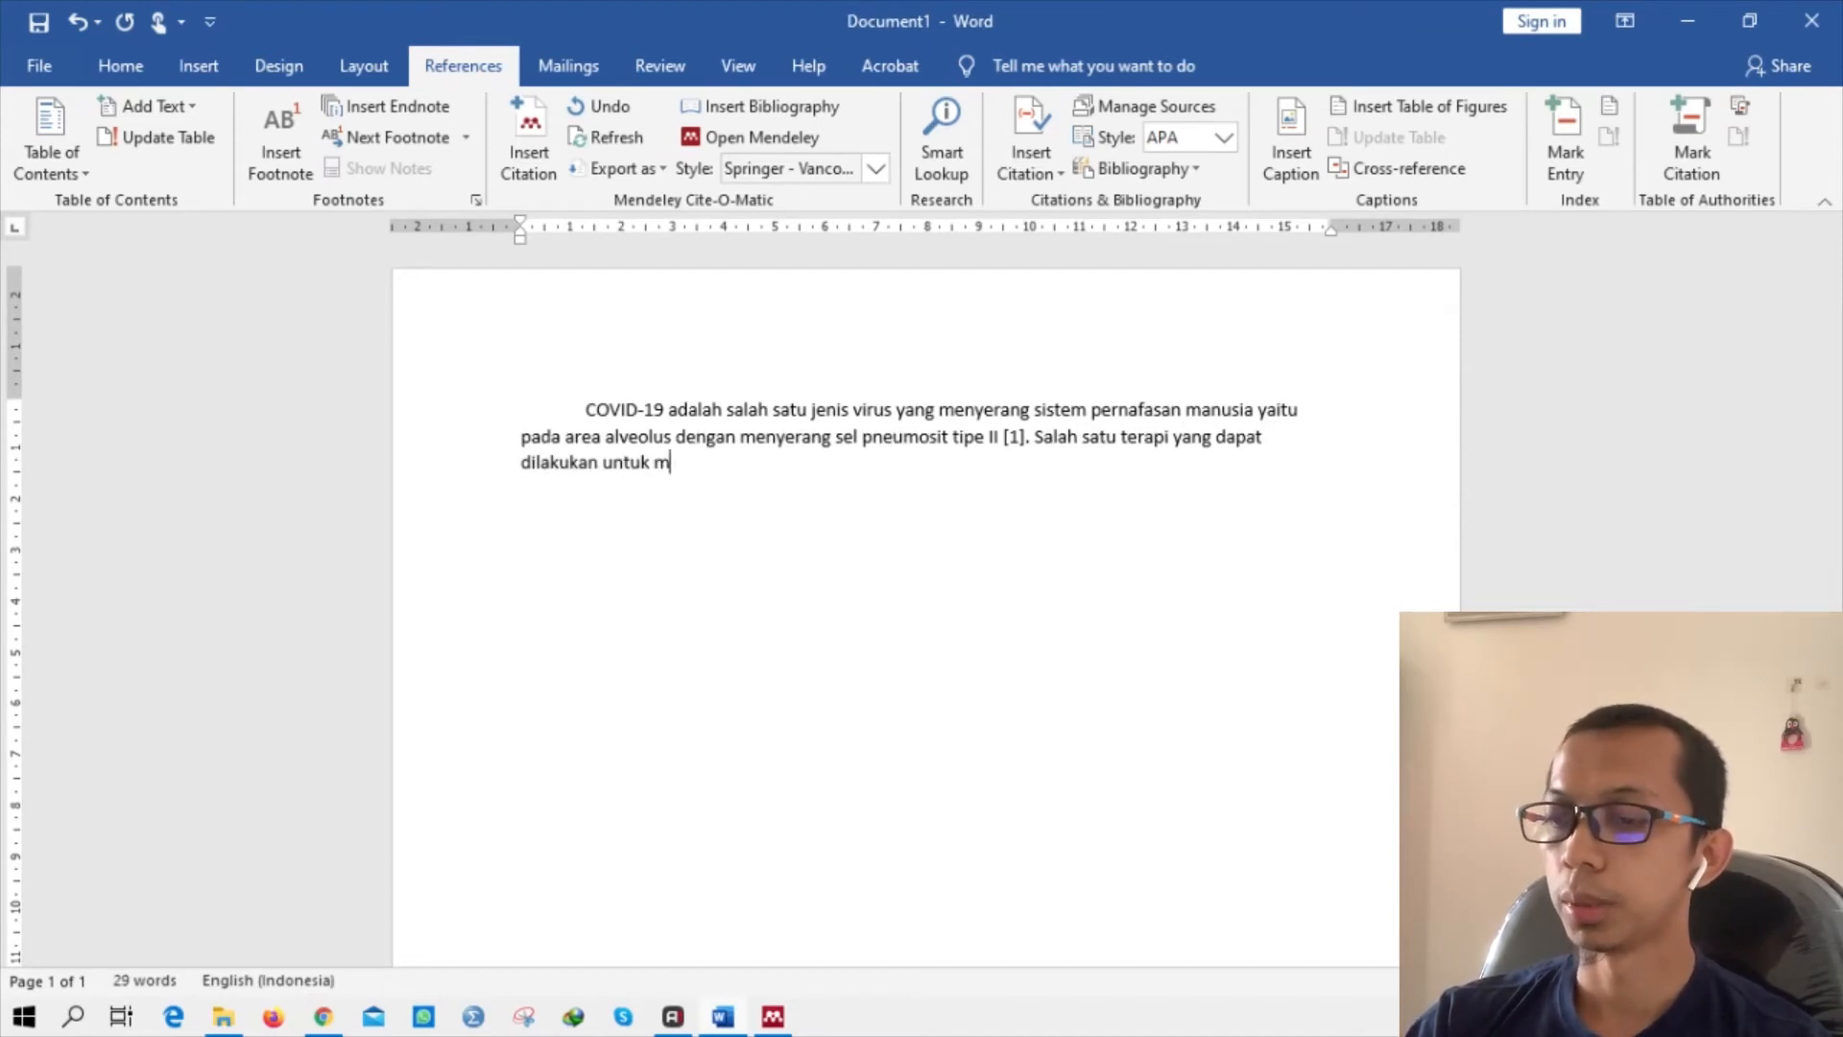
text(enangani )
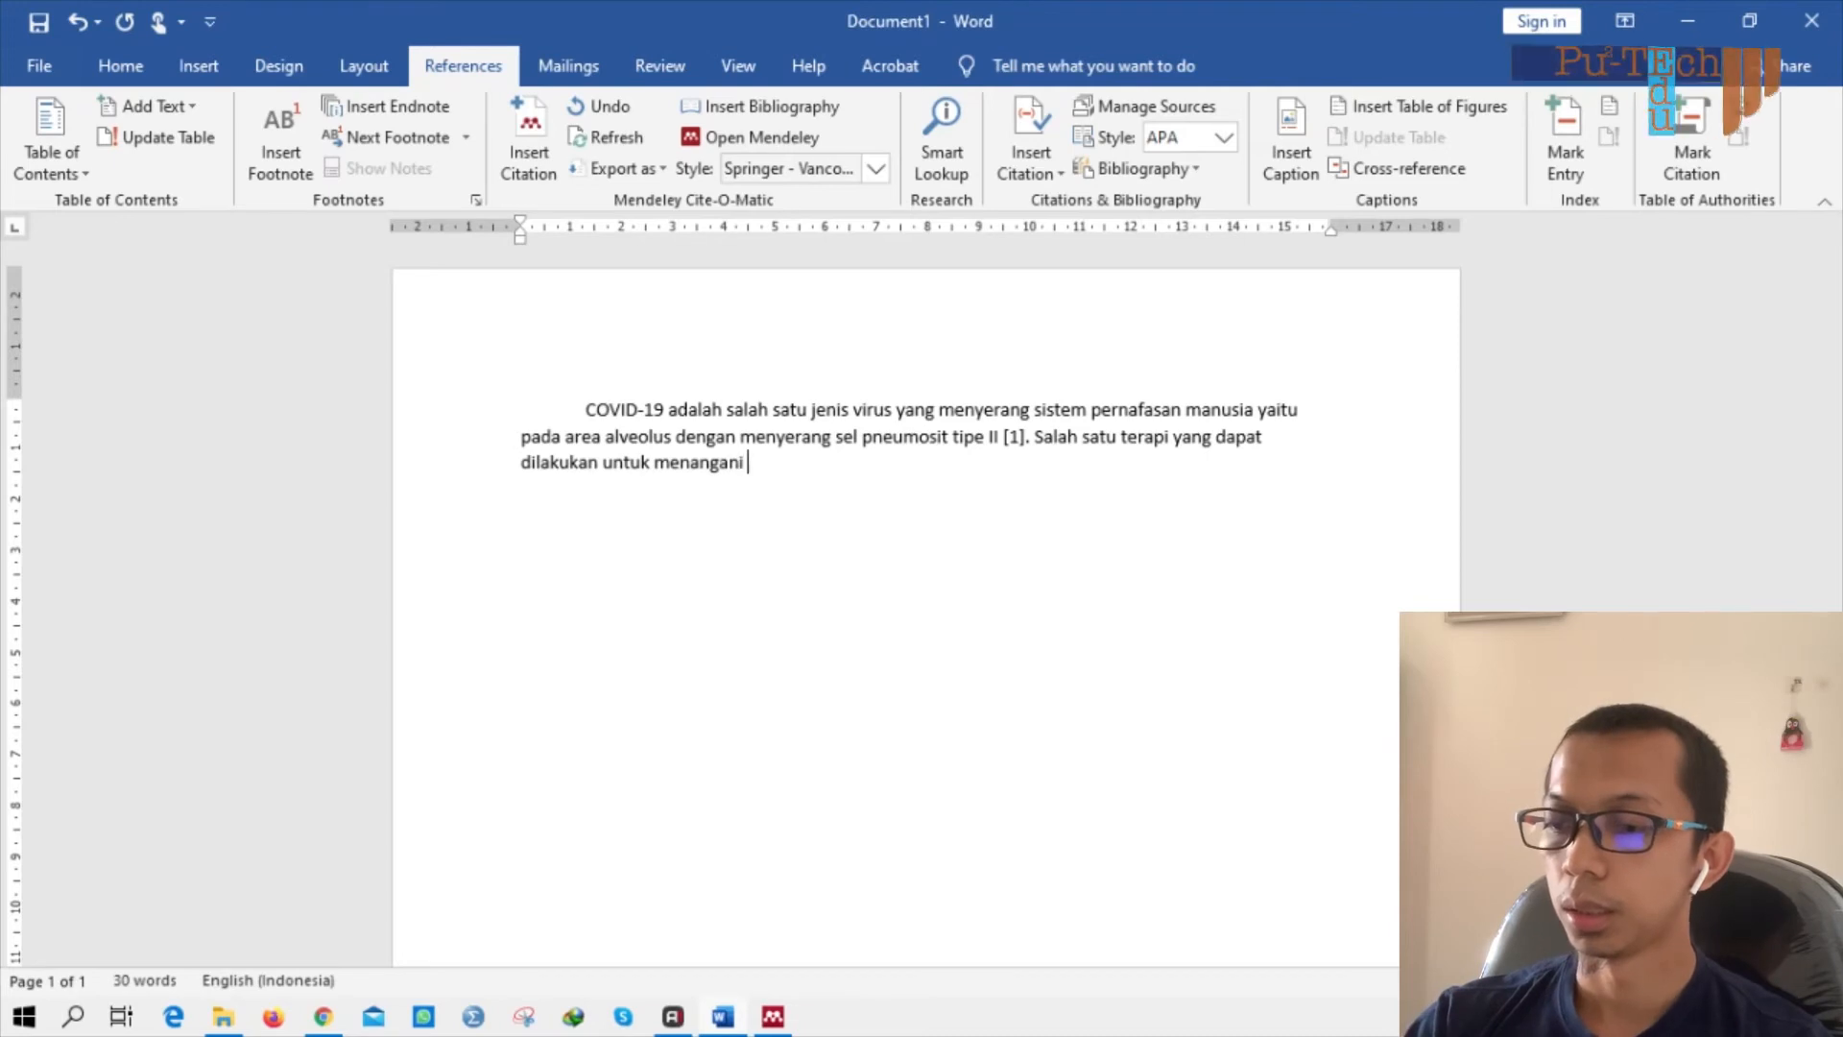
text(virus i)
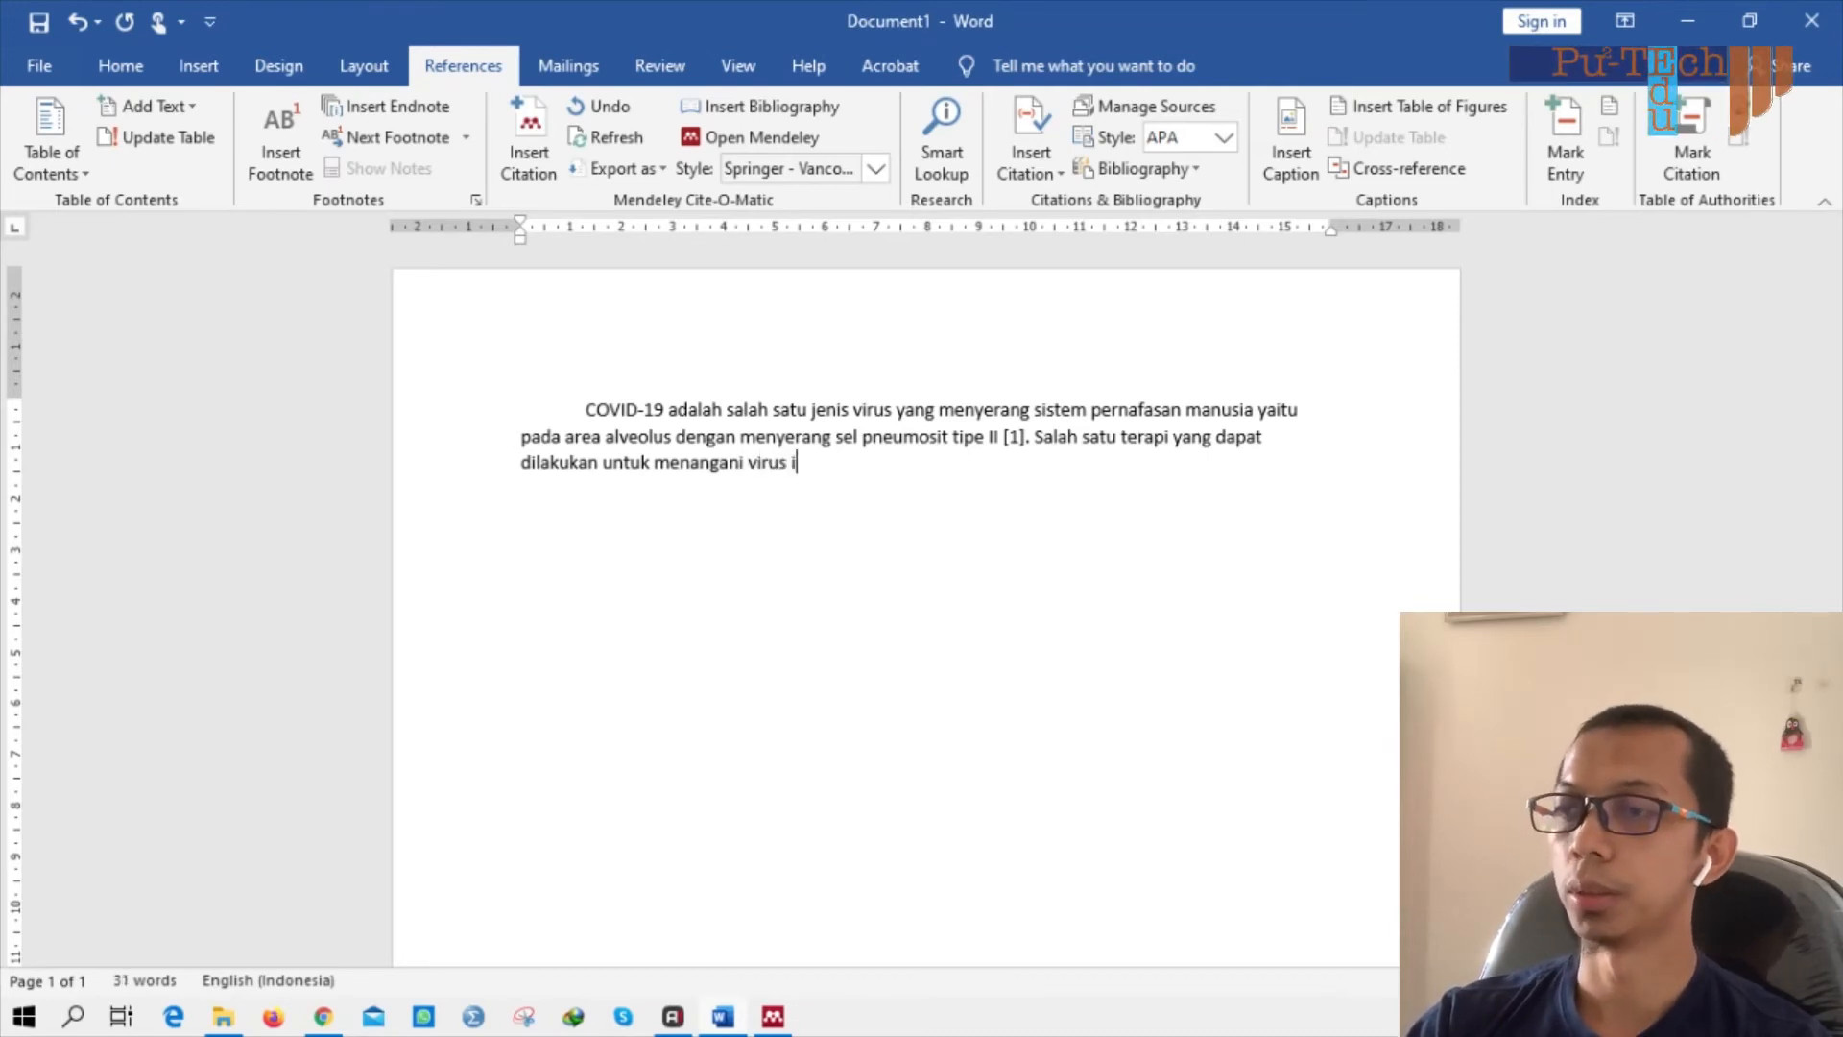
text(ni adalah dengan menig)
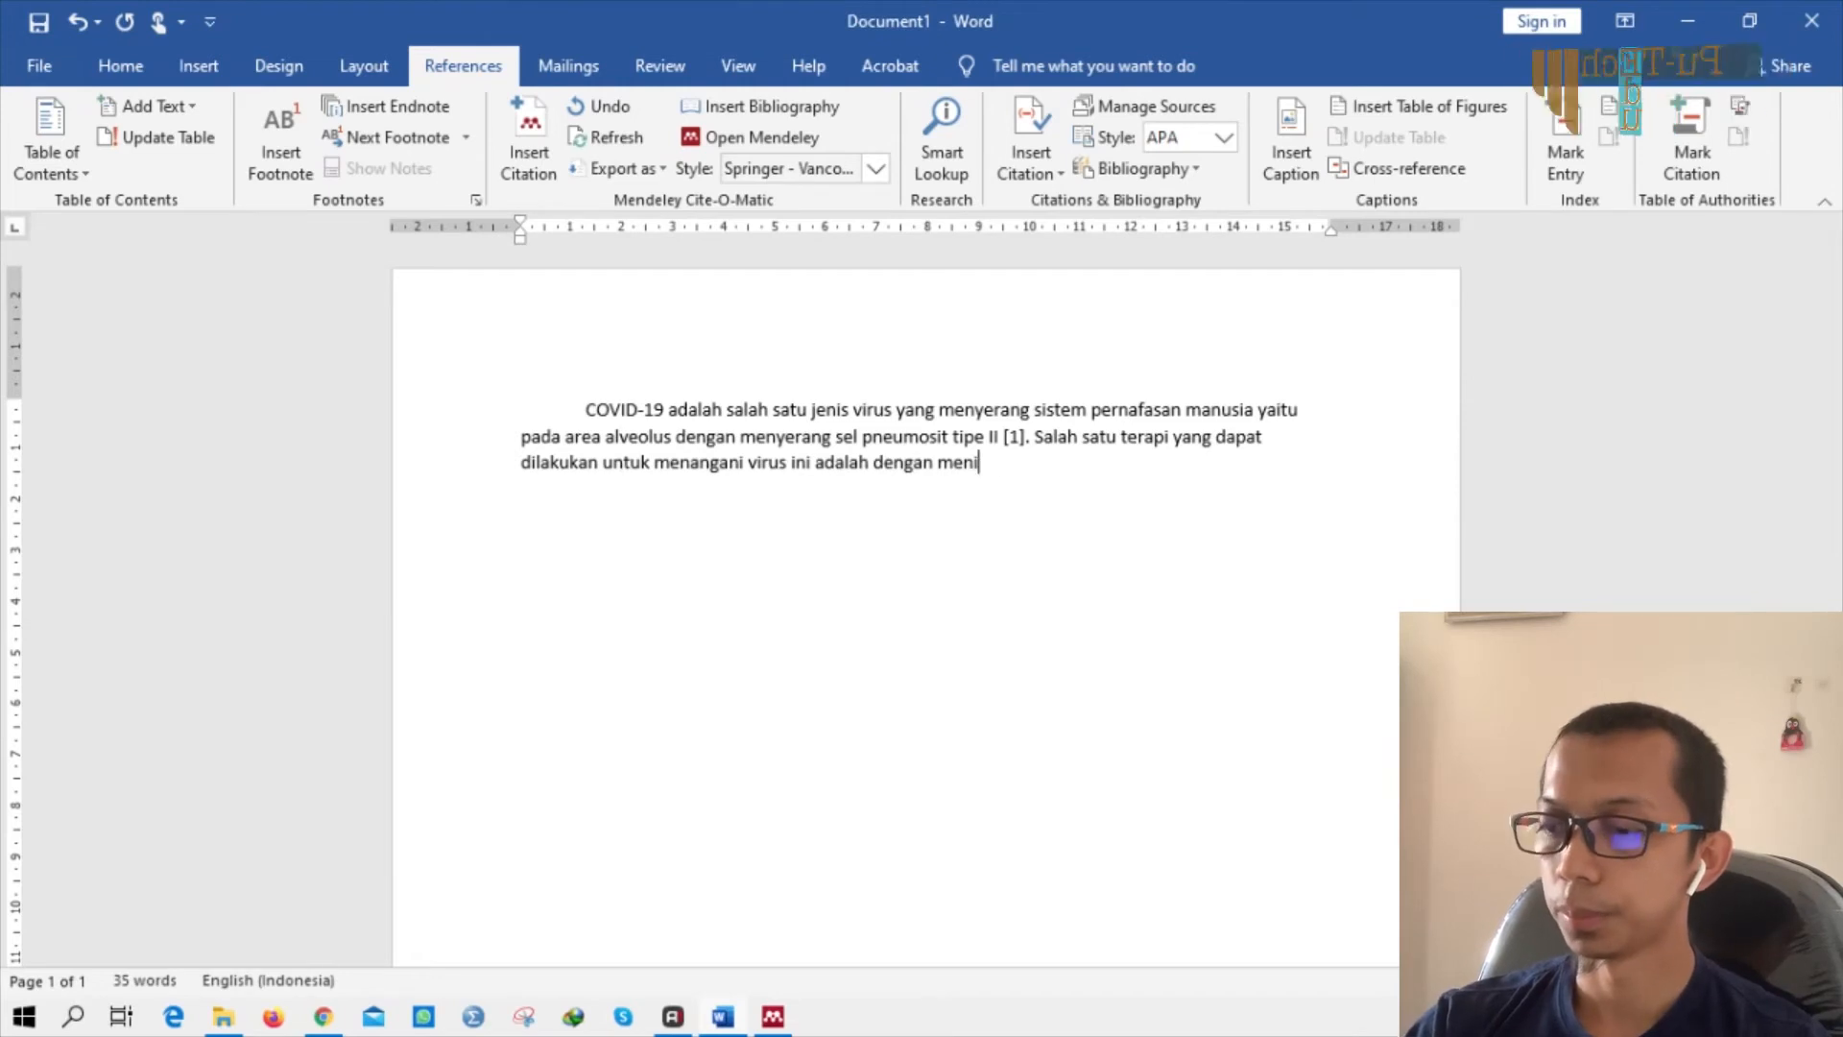
key(BackSpace)
text(ngkatkan siste)
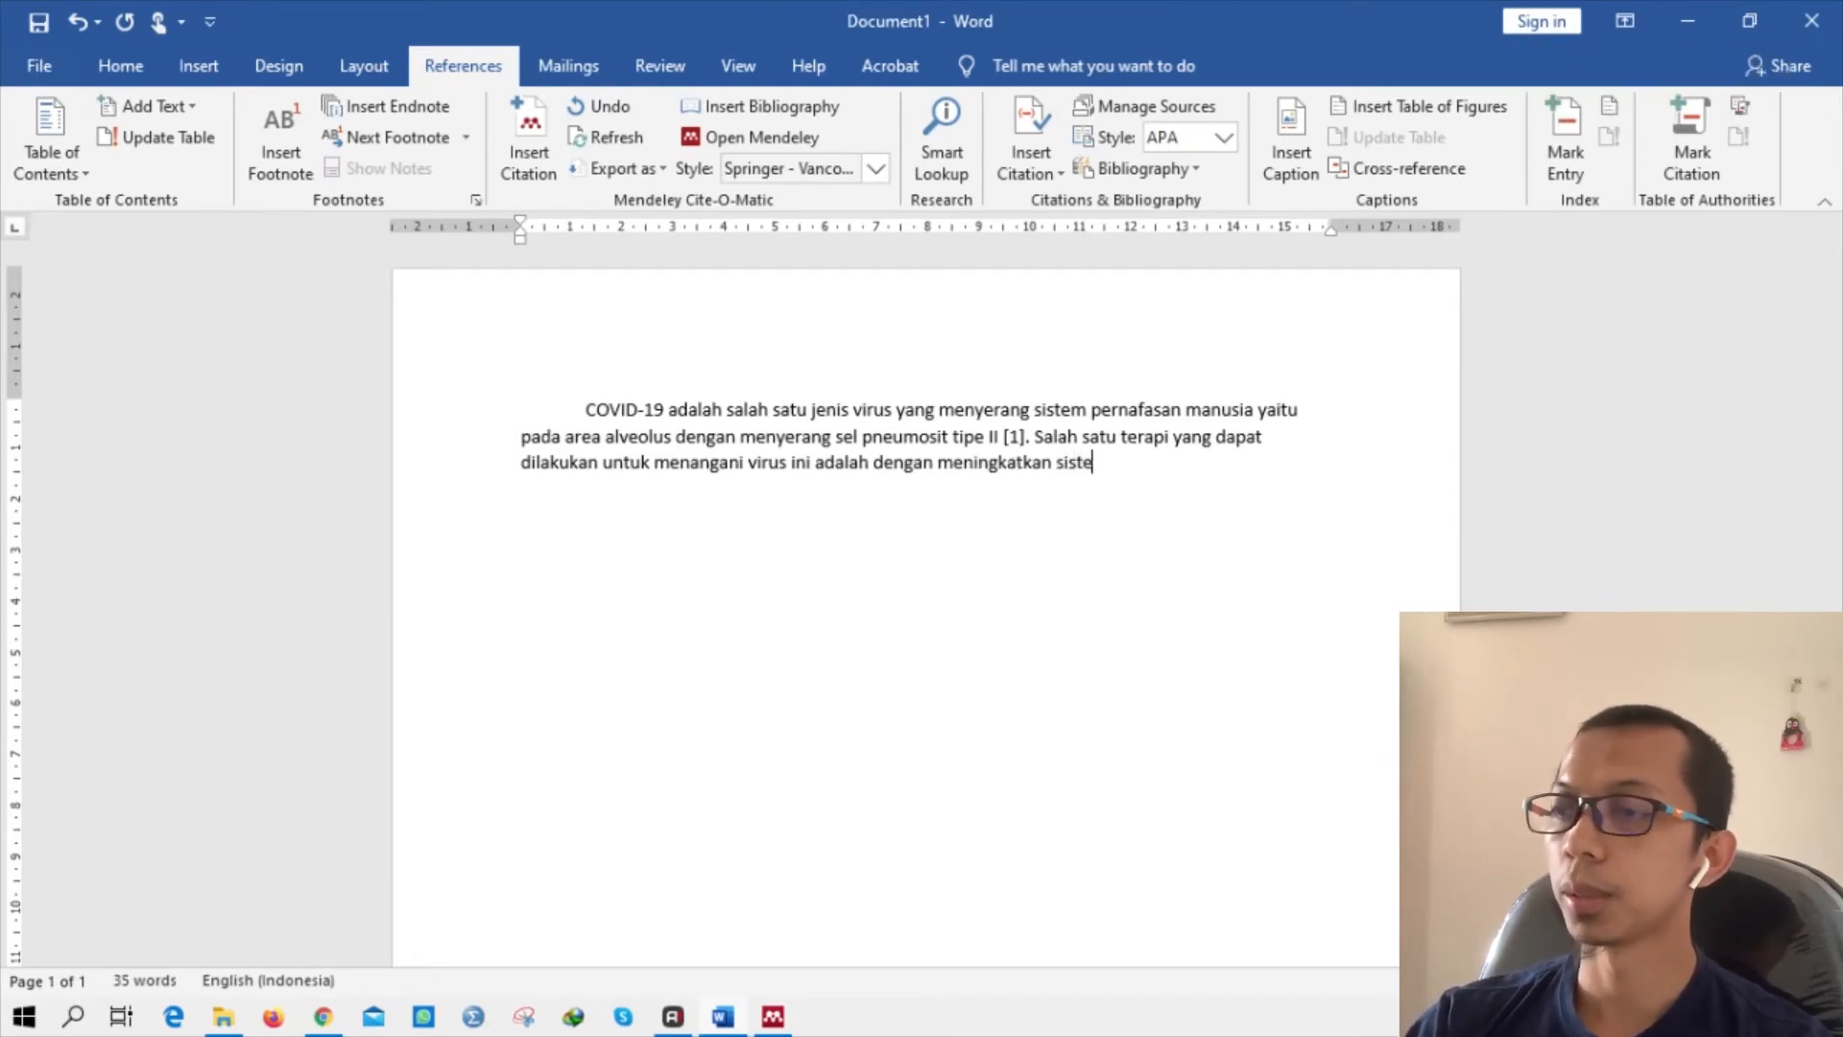
text(m kekebala)
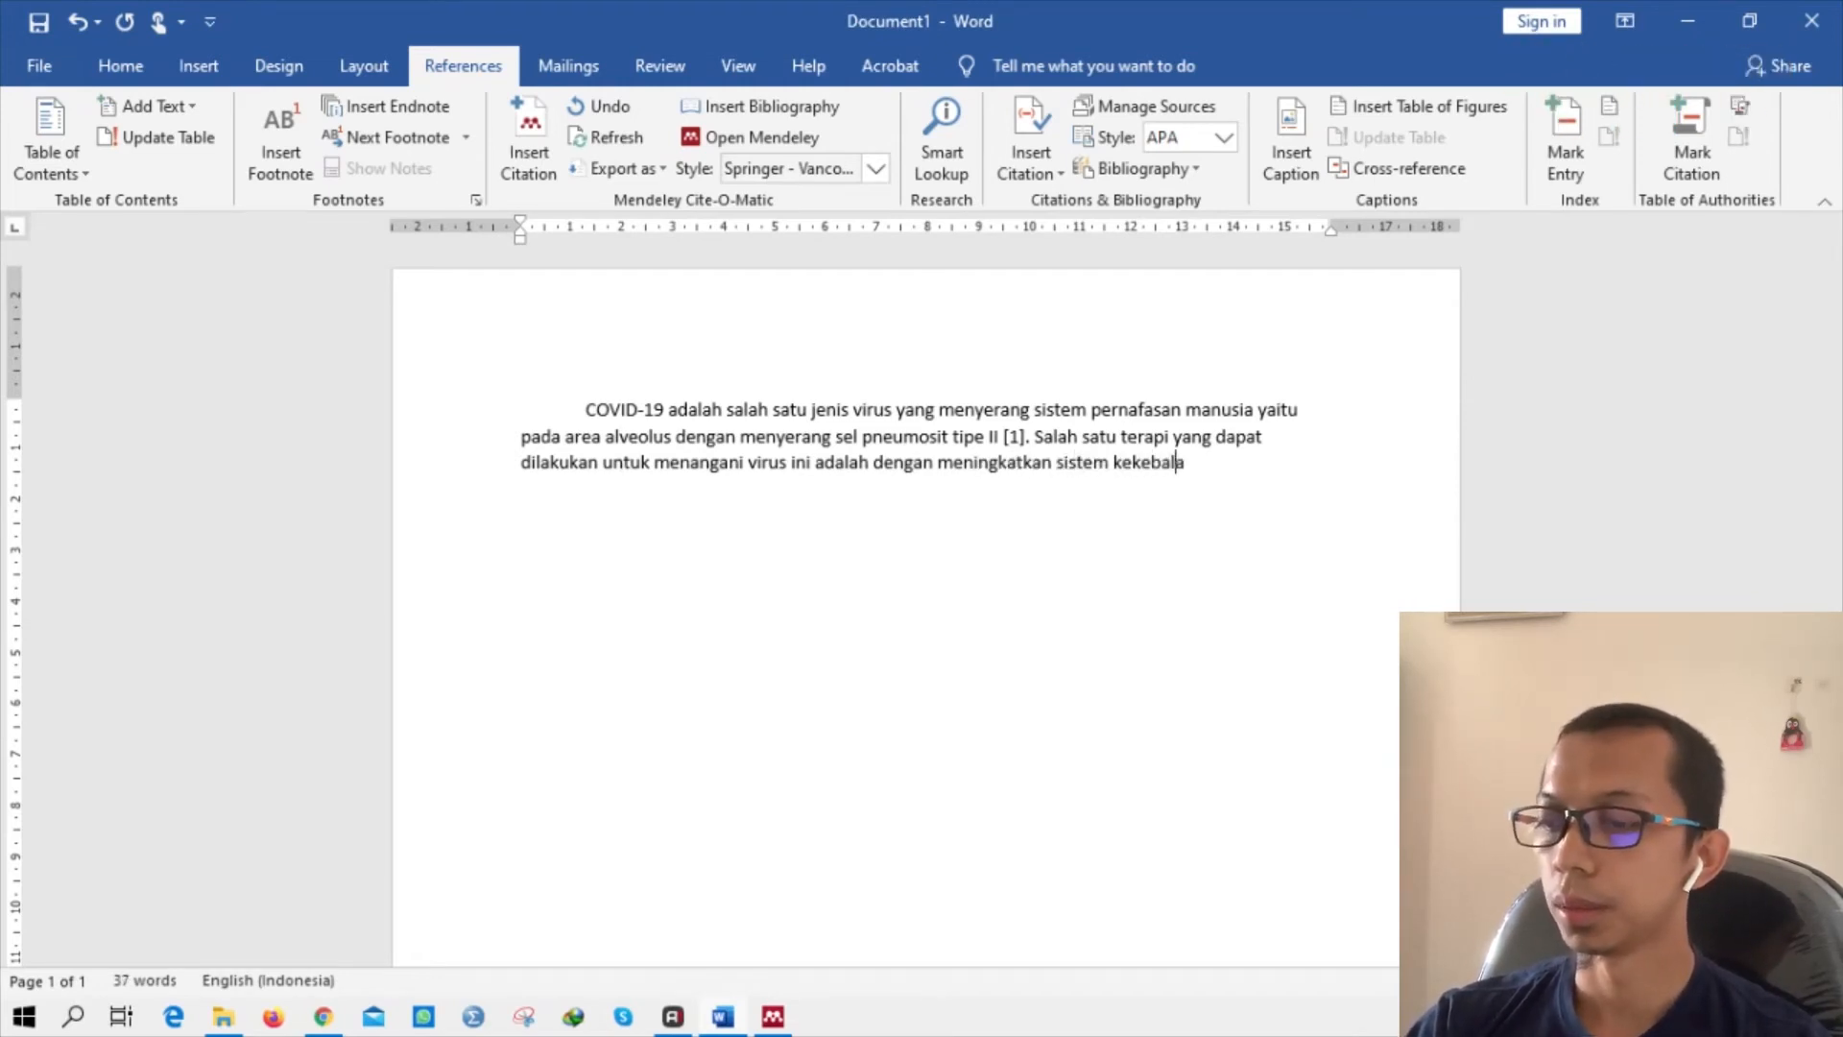
text(n tubuh manusia.)
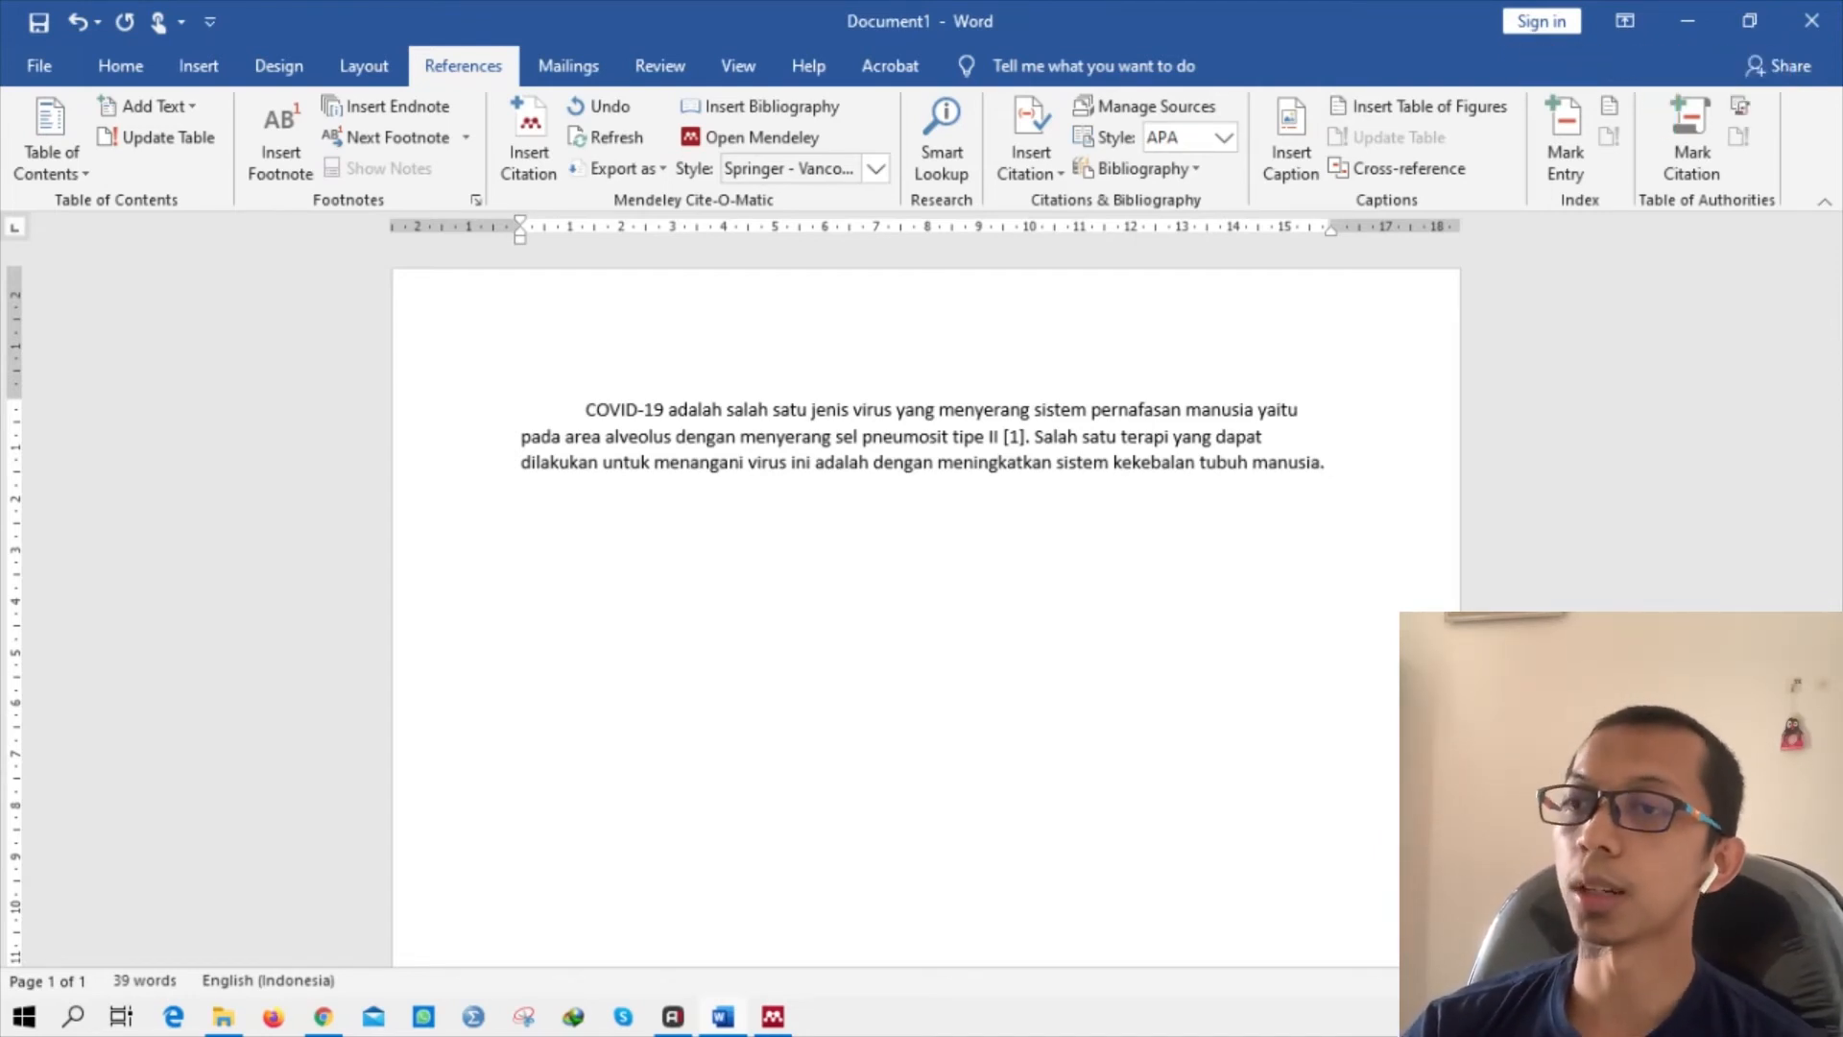
Search the Mendeley library for 'covid' and cite the Kannan 2020 paper after 'manusia' as [2].
click(550, 144)
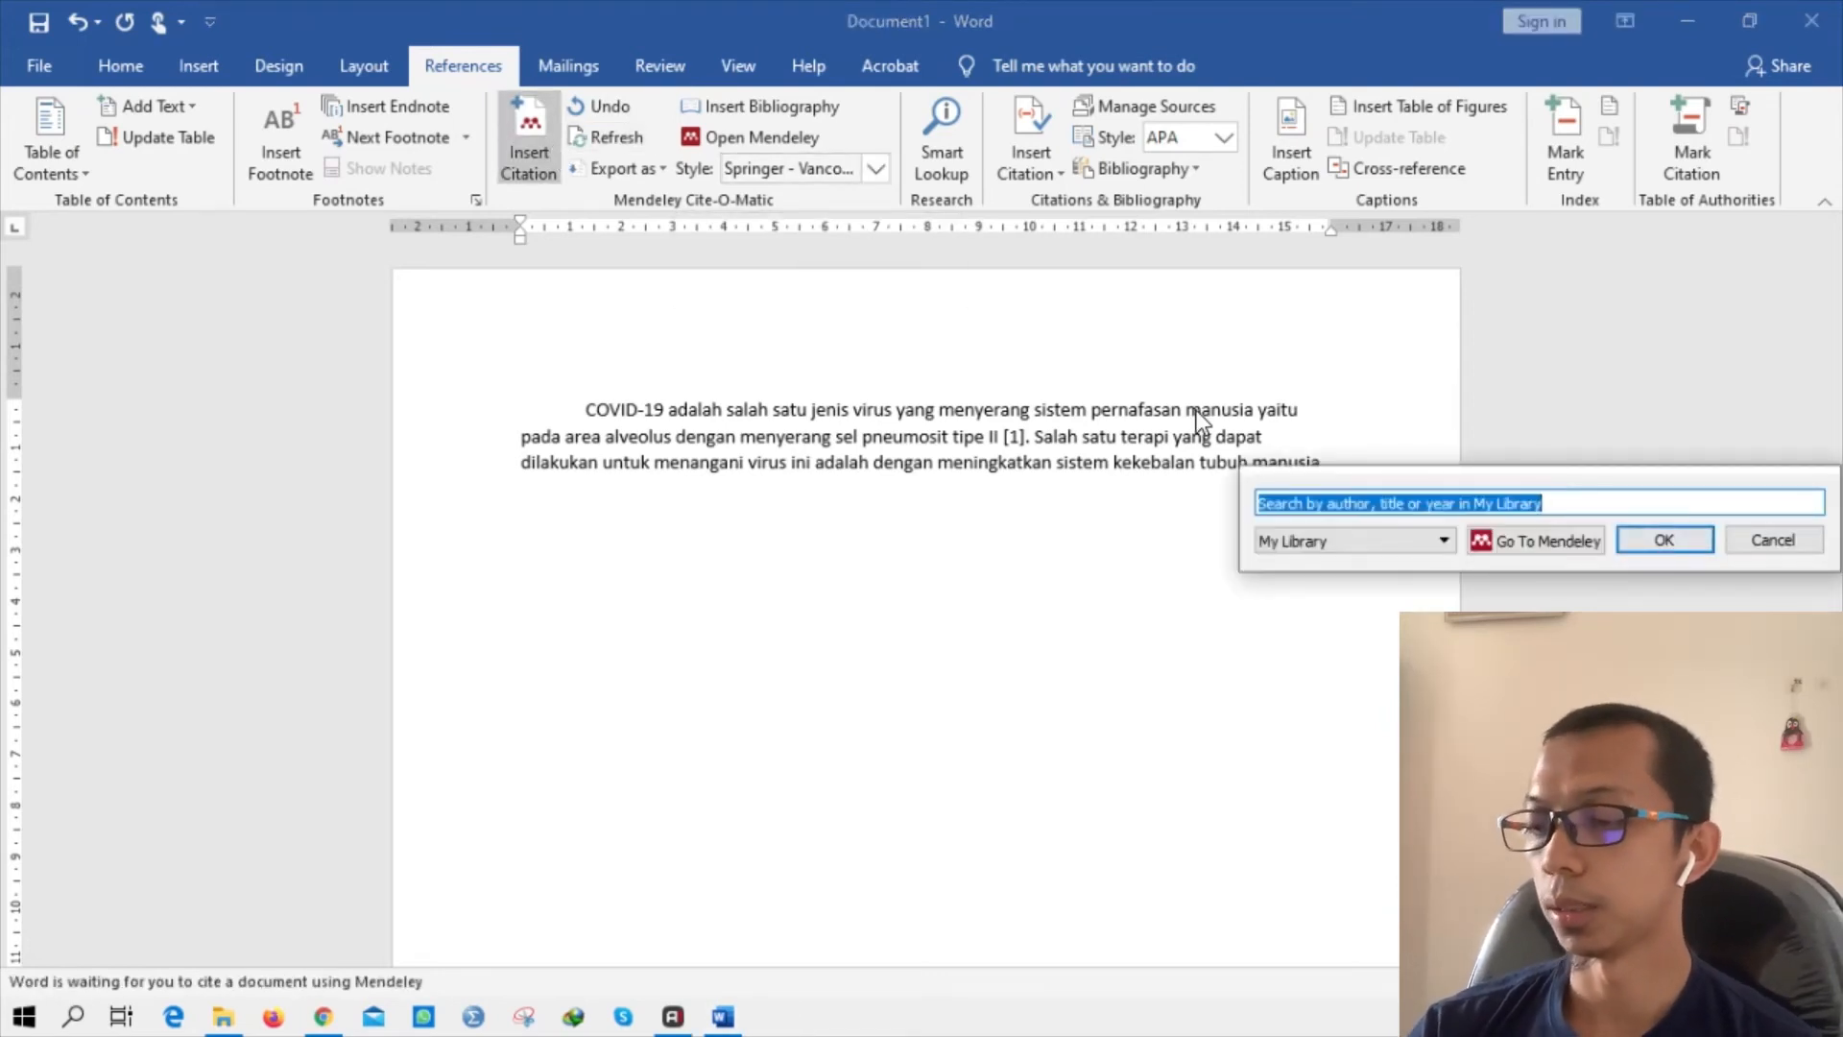
text(co)
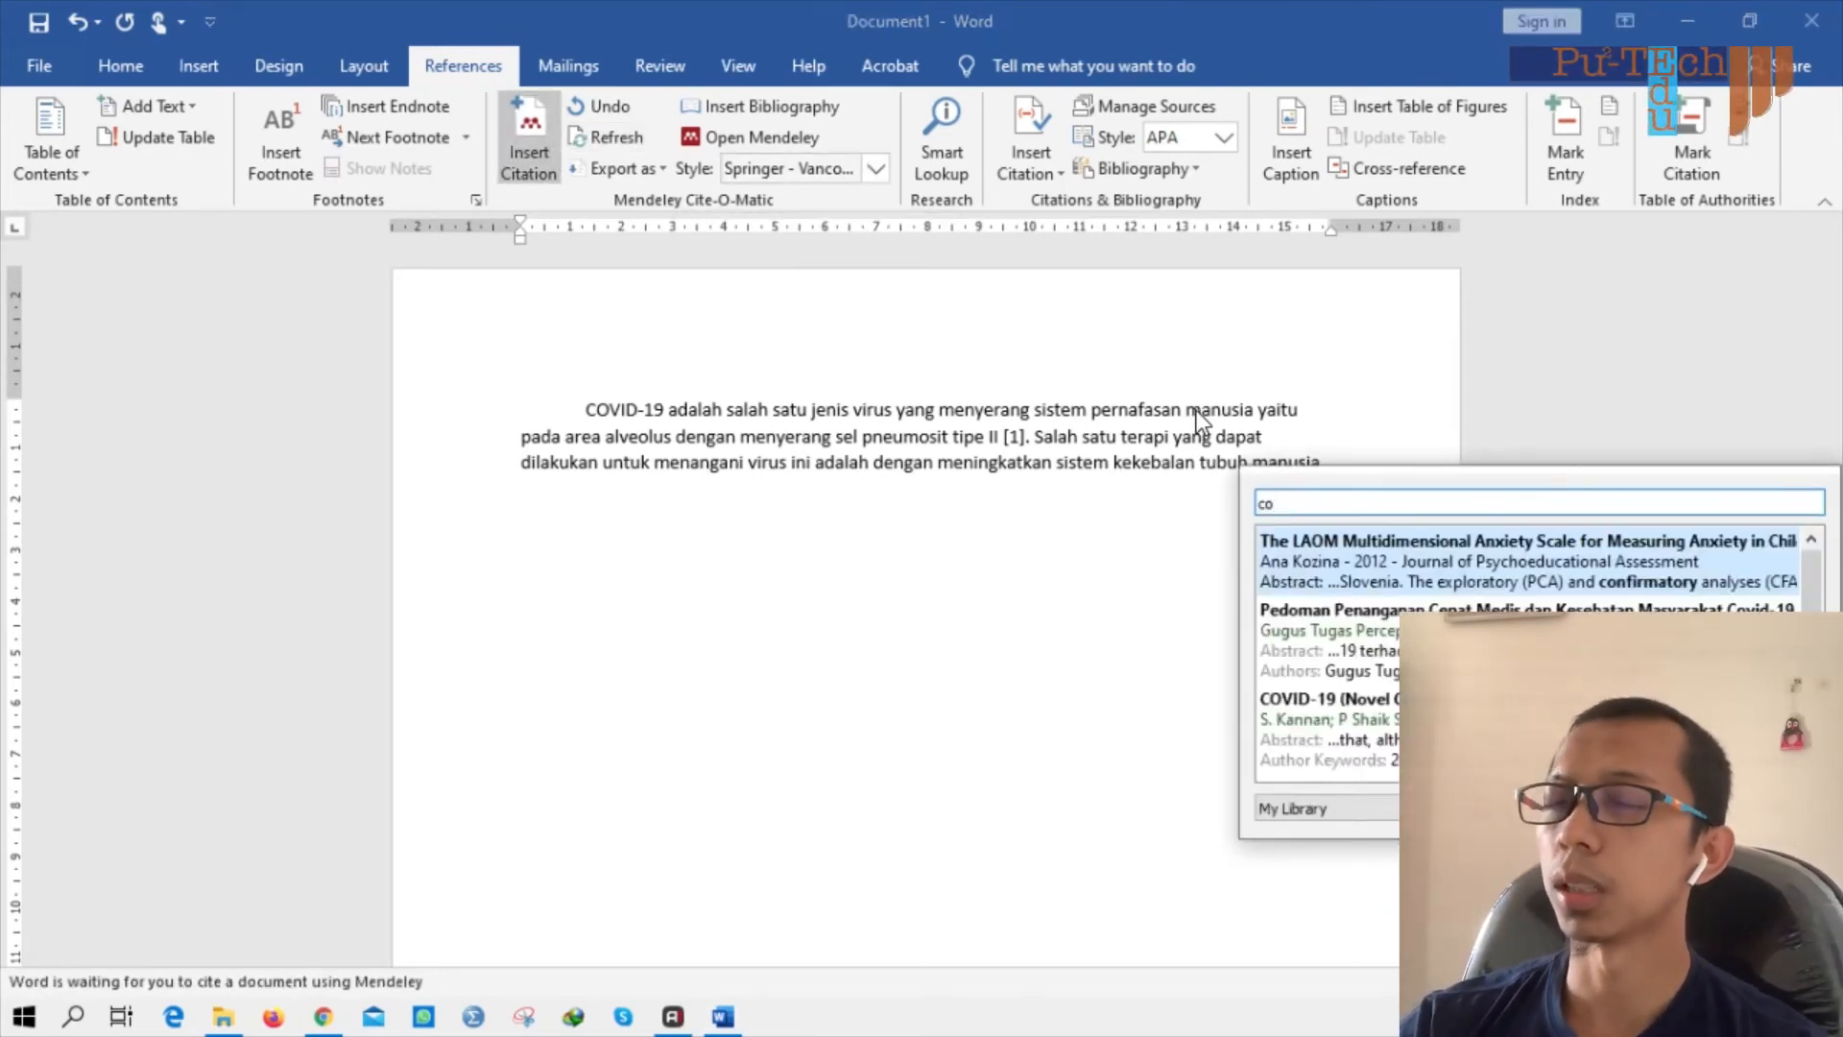
text(vid)
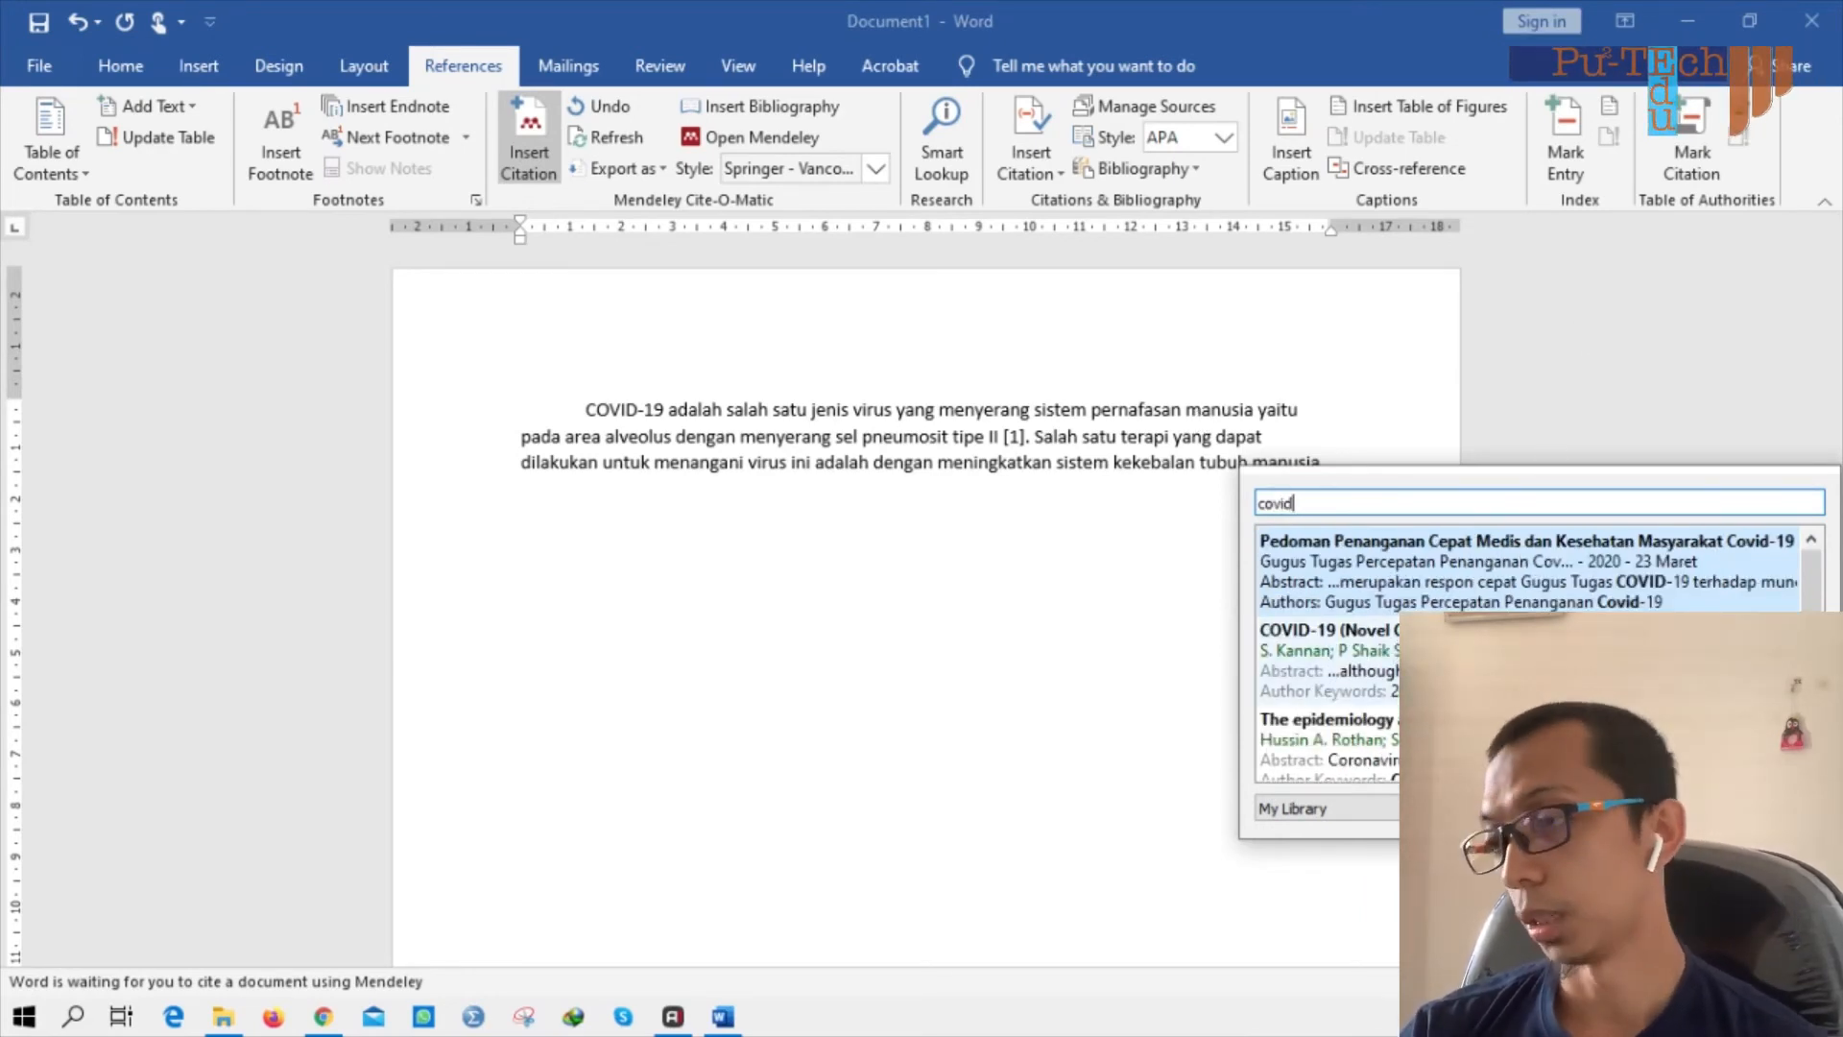
click(1440, 661)
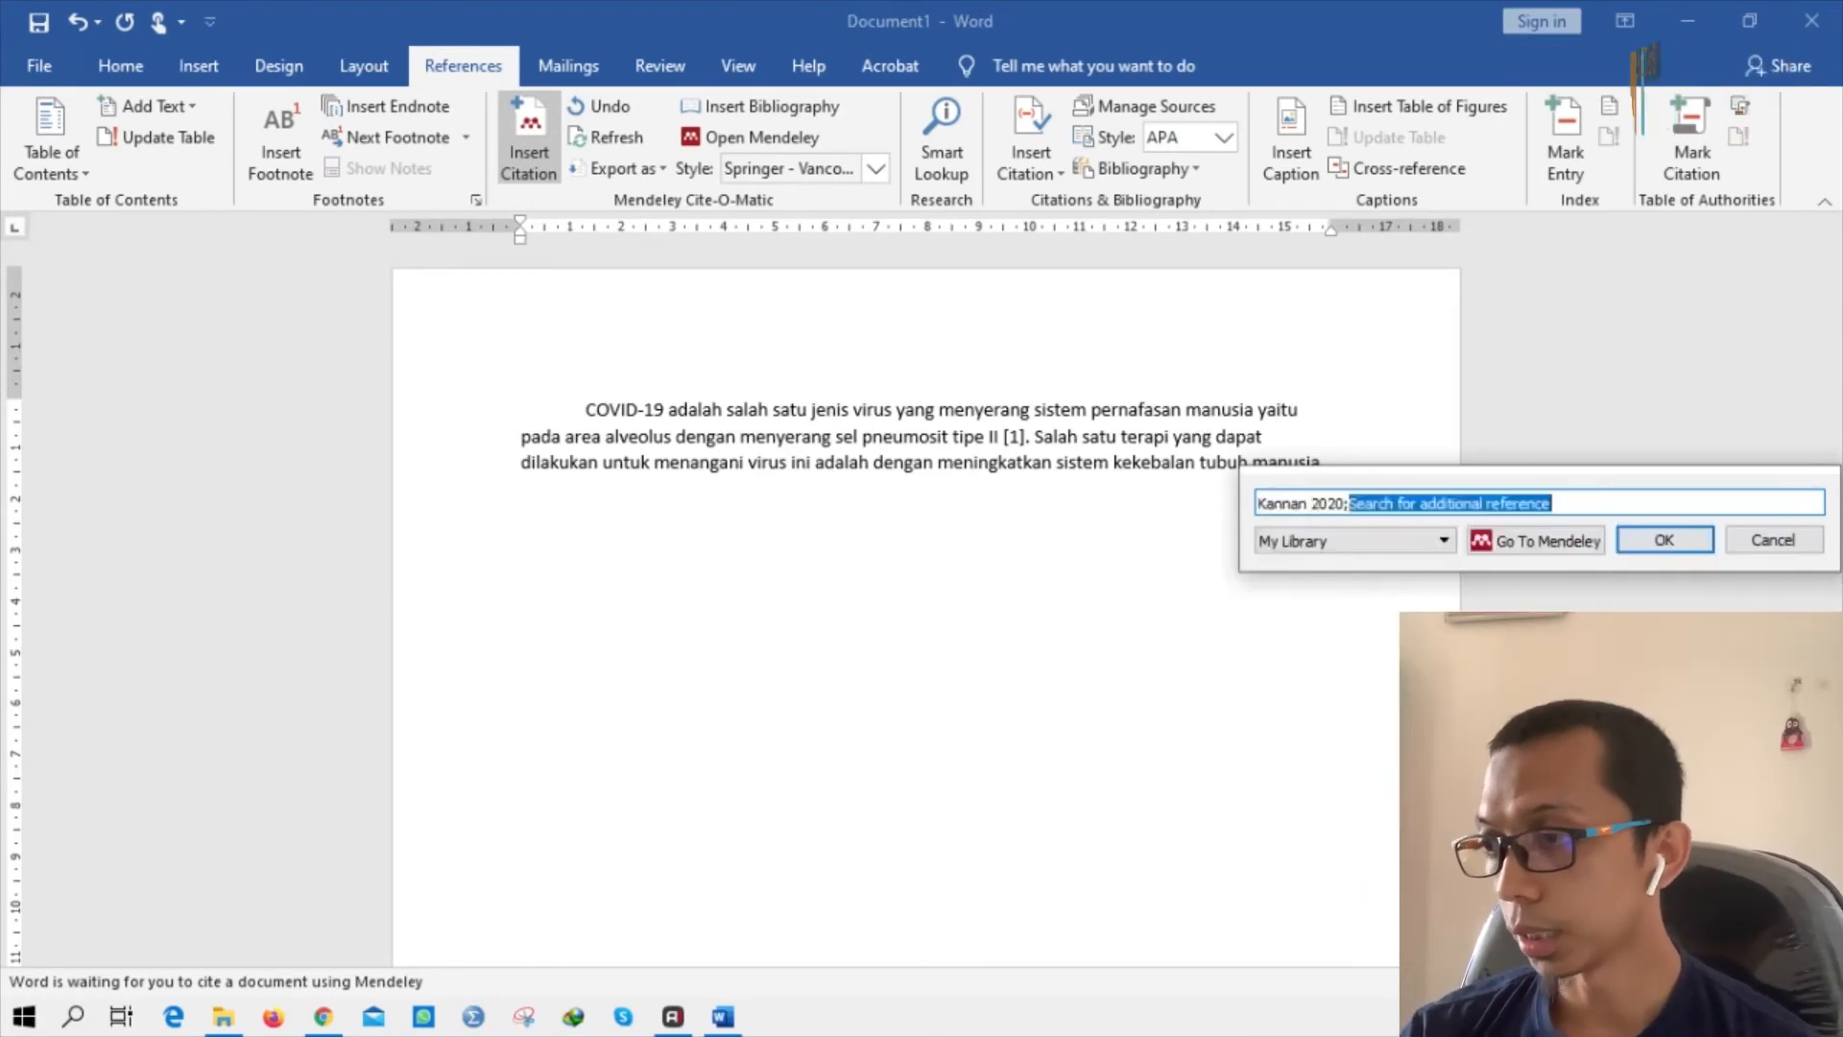
click(1654, 540)
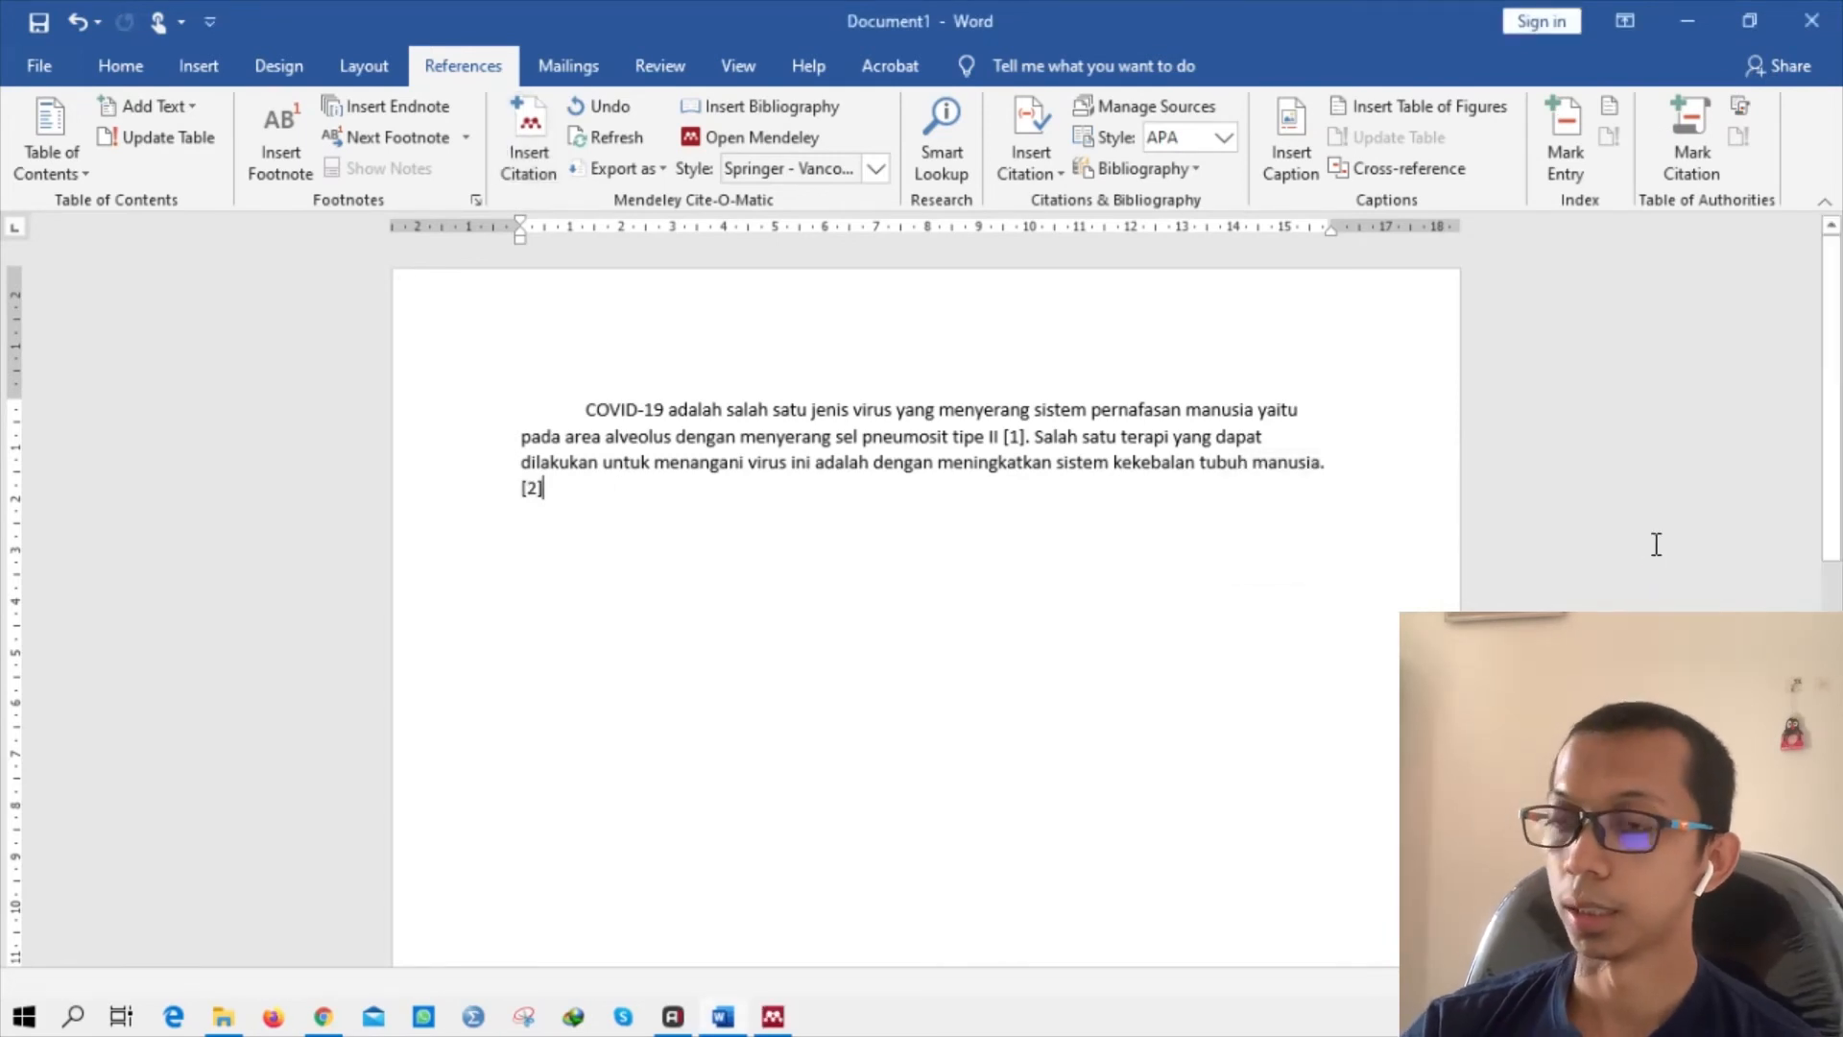
Add the trauma healing therapy sentence ending 'instrumen anxiety scale', without a closing full stop.
text(. )
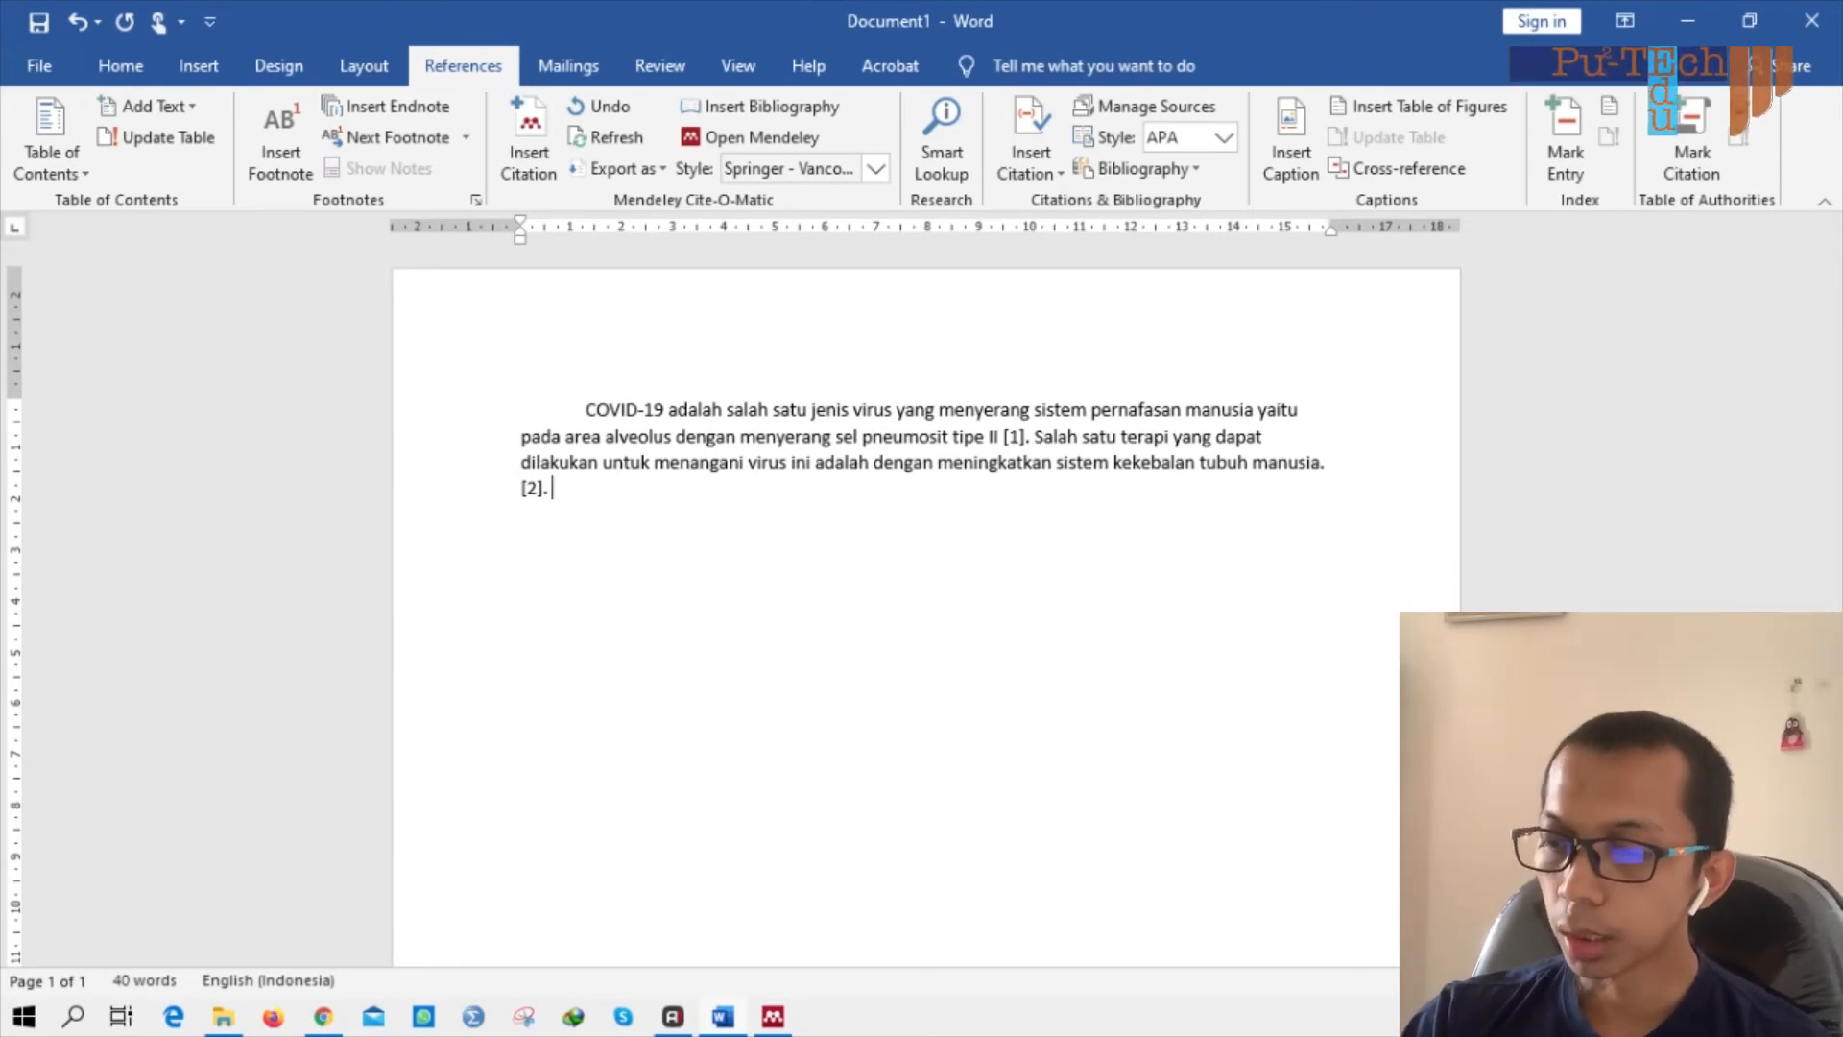
text(Salah satu )
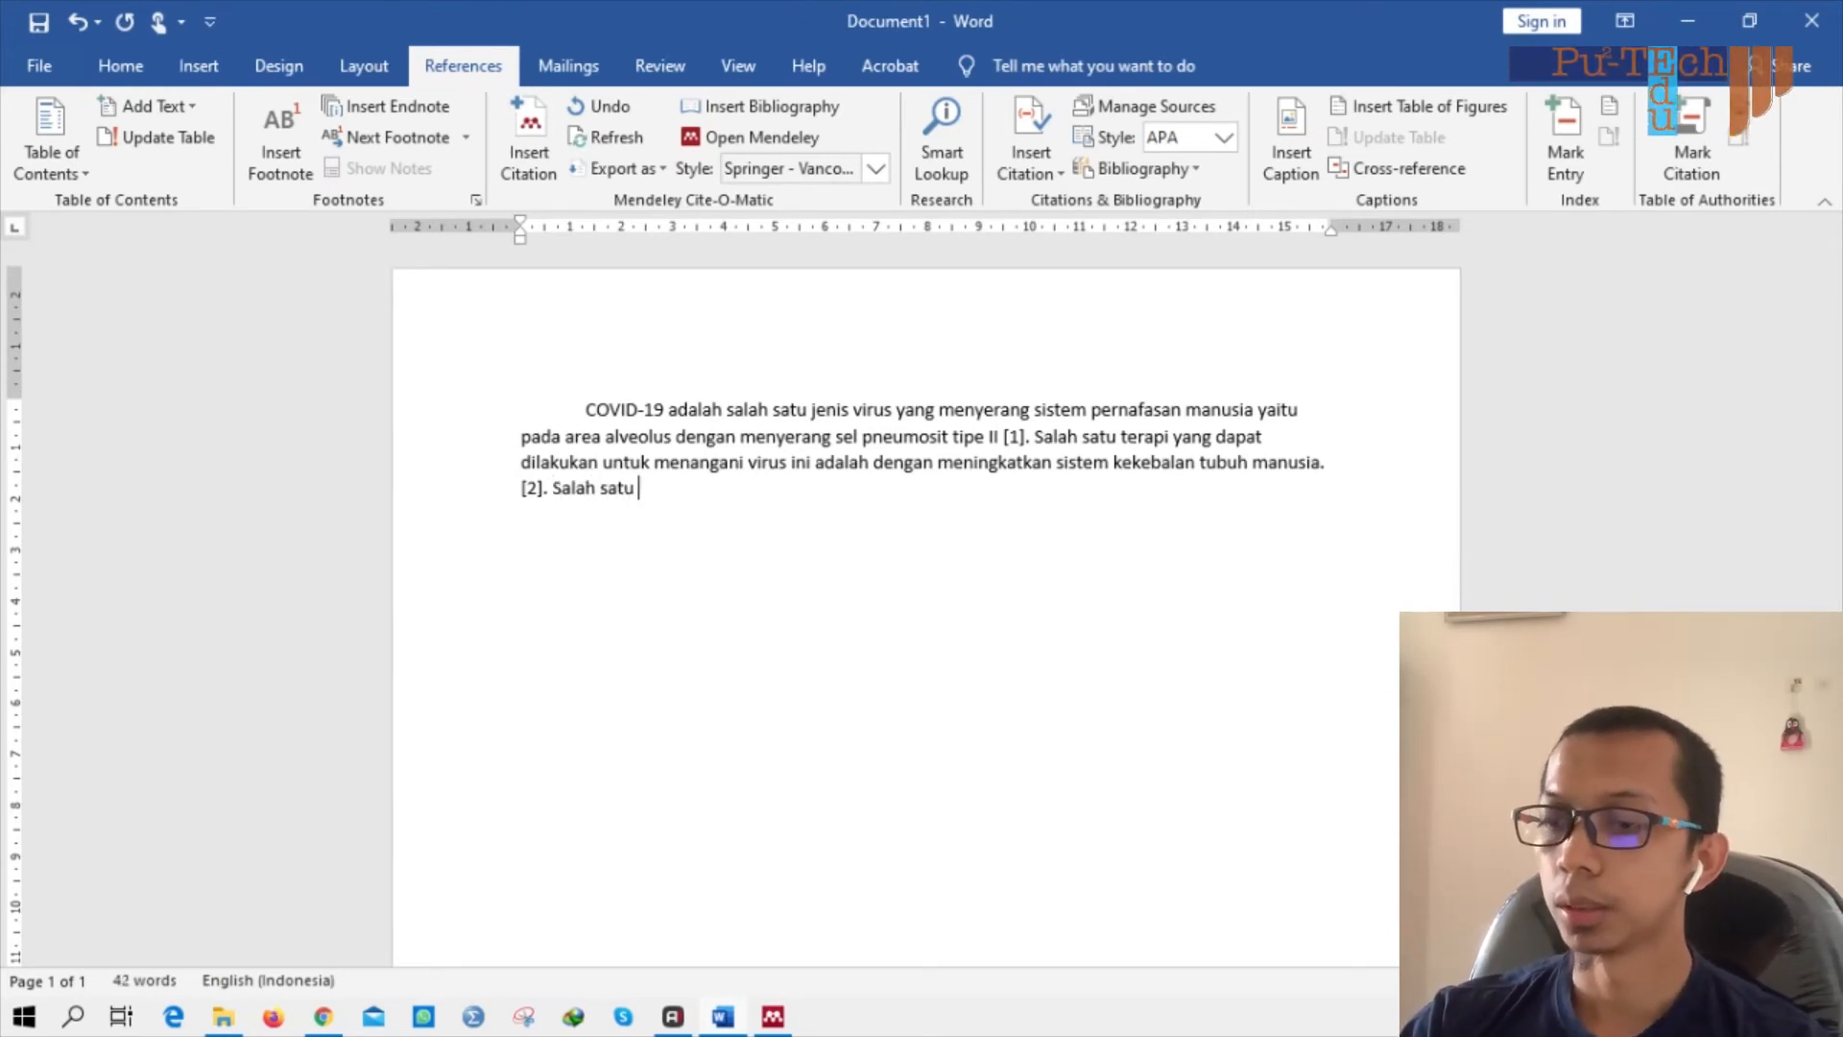
text(terapi yang dapa)
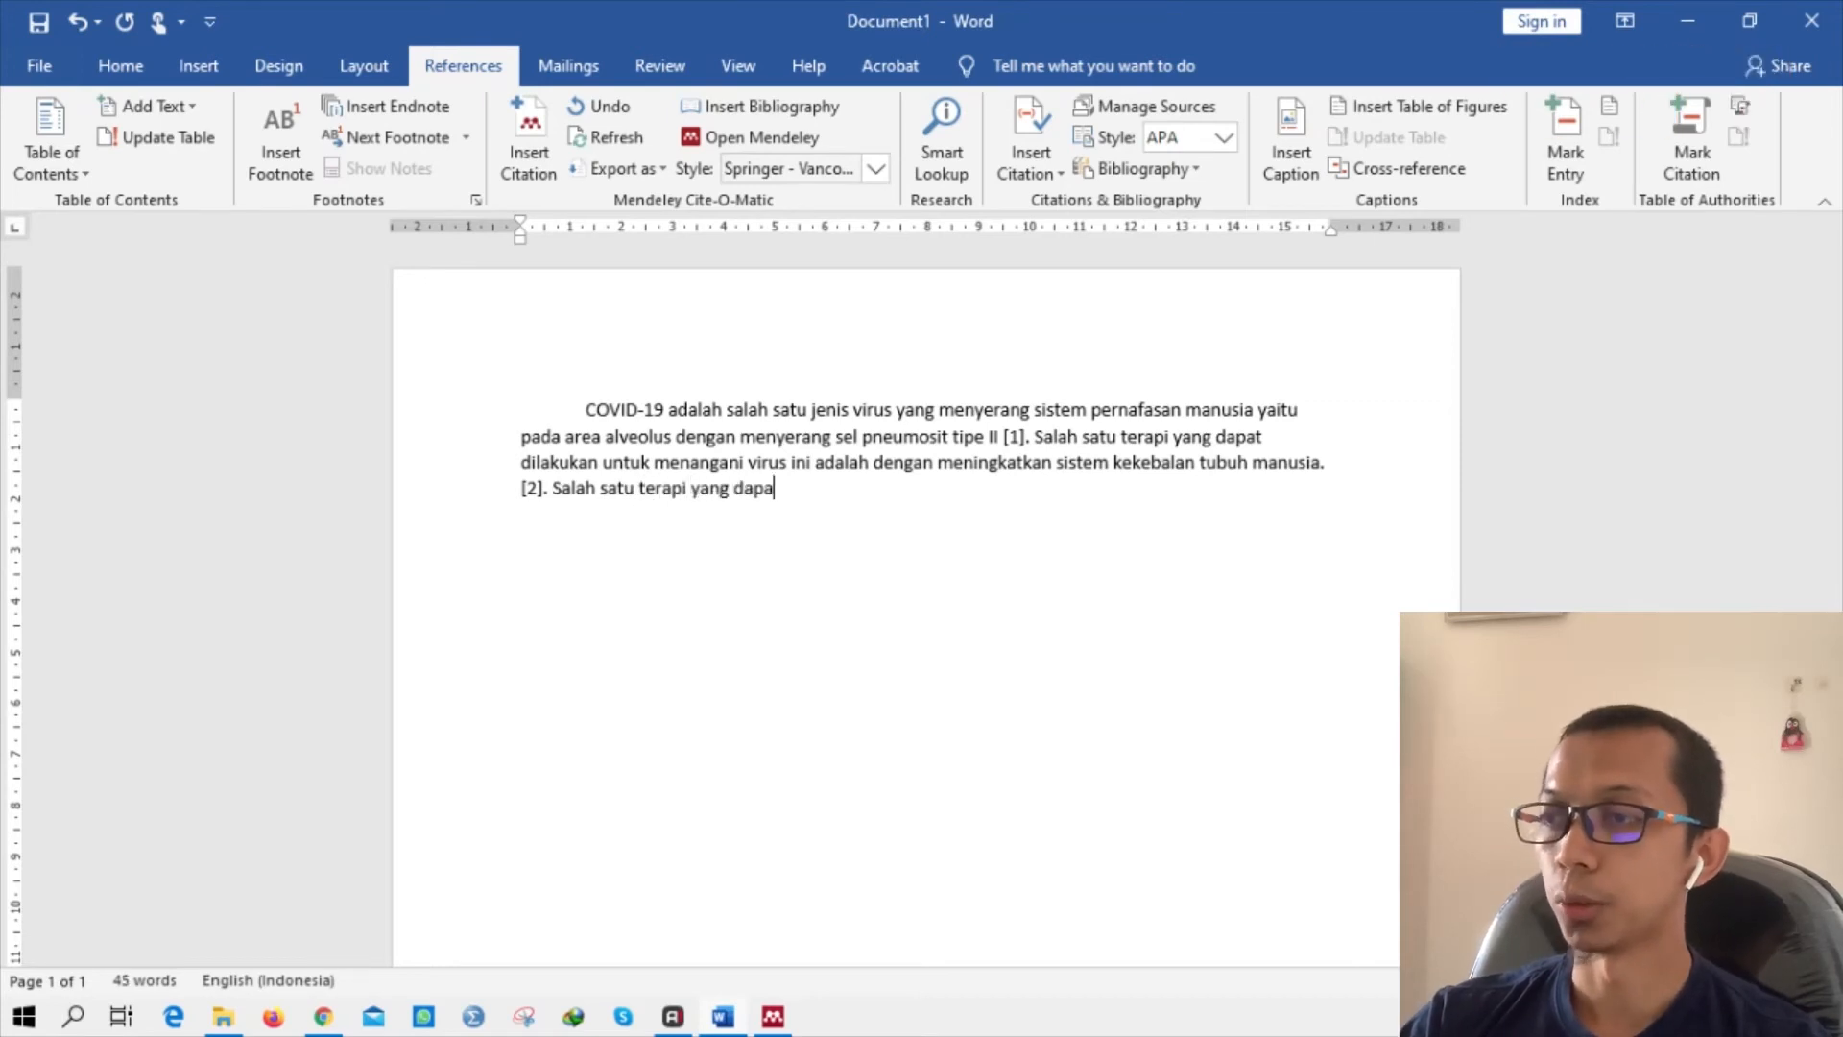
key(BackSpace)
key(BackSpace)
key(BackSpace)
key(BackSpace)
key(BackSpace)
key(BackSpace)
key(BackSpace)
key(BackSpace)
key(BackSpace)
key(BackSpace)
key(BackSpace)
key(BackSpace)
key(BackSpace)
key(BackSpace)
key(BackSpace)
key(BackSpace)
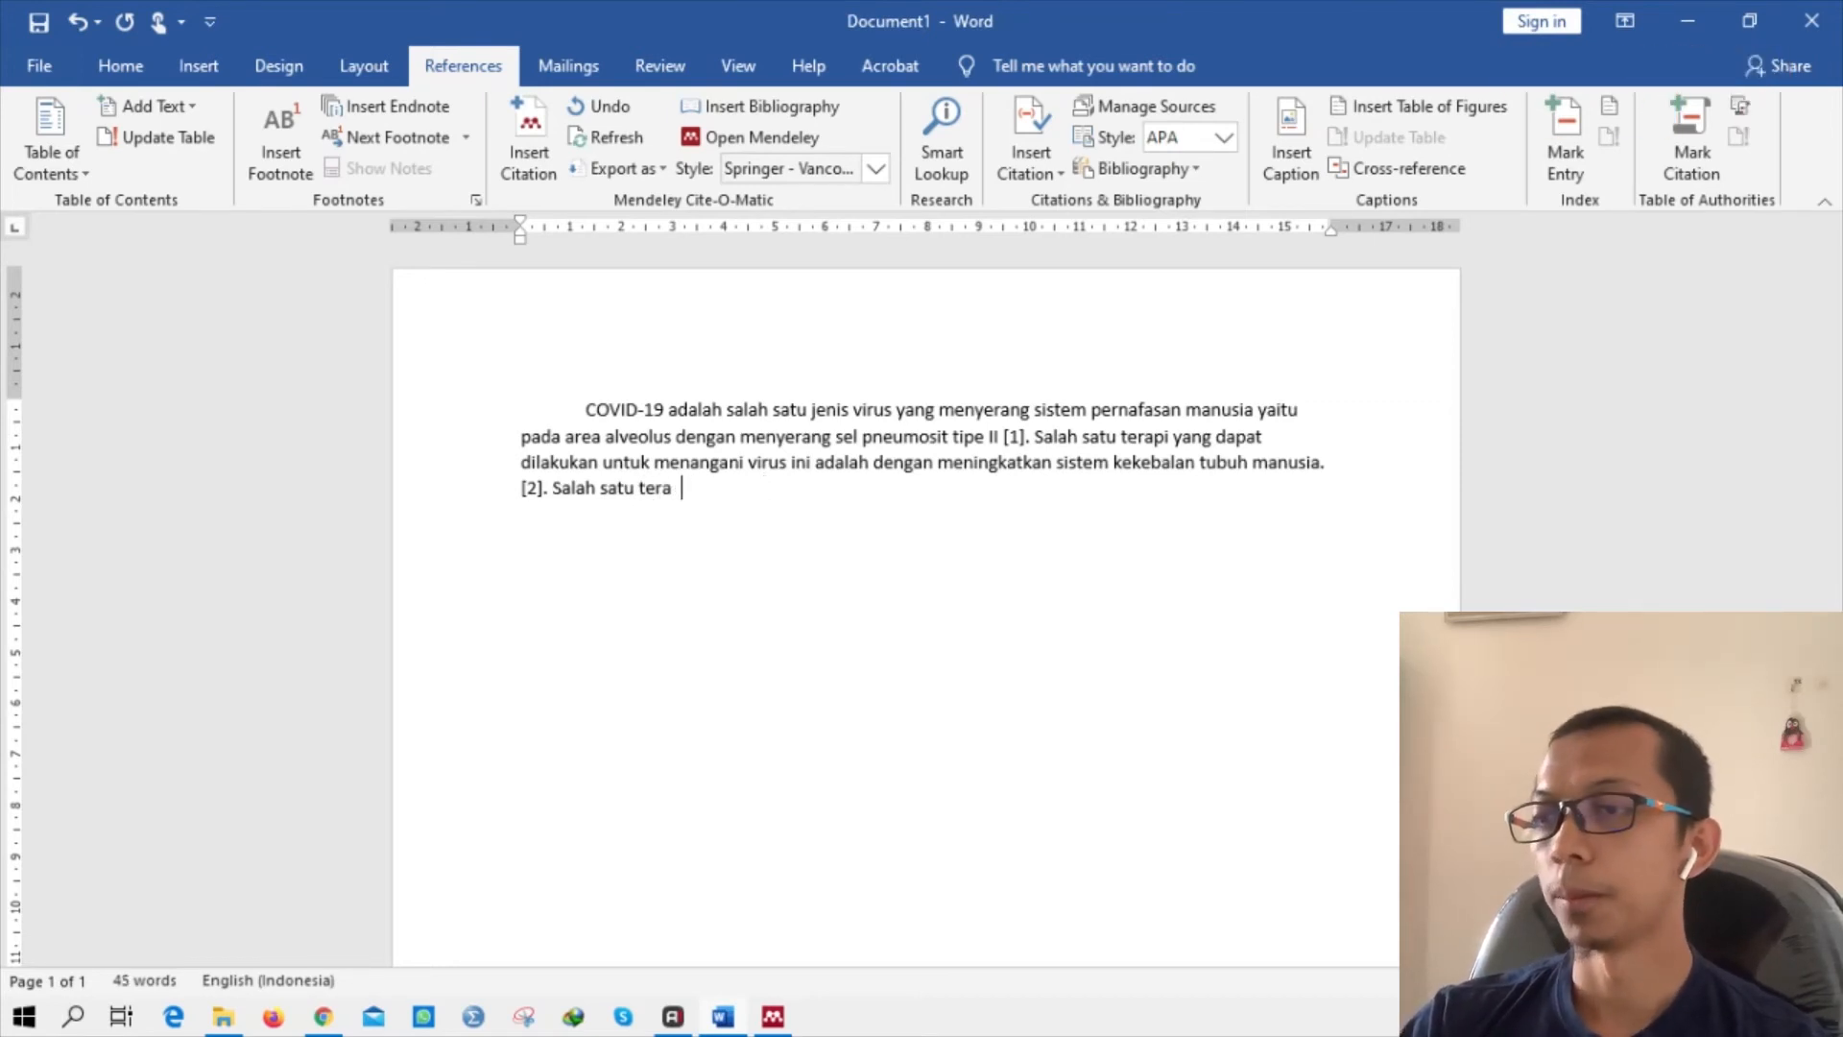
key(BackSpace)
key(BackSpace)
key(BackSpace)
key(BackSpace)
key(BackSpace)
key(BackSpace)
key(BackSpace)
key(BackSpace)
key(BackSpace)
key(BackSpace)
key(BackSpace)
key(BackSpace)
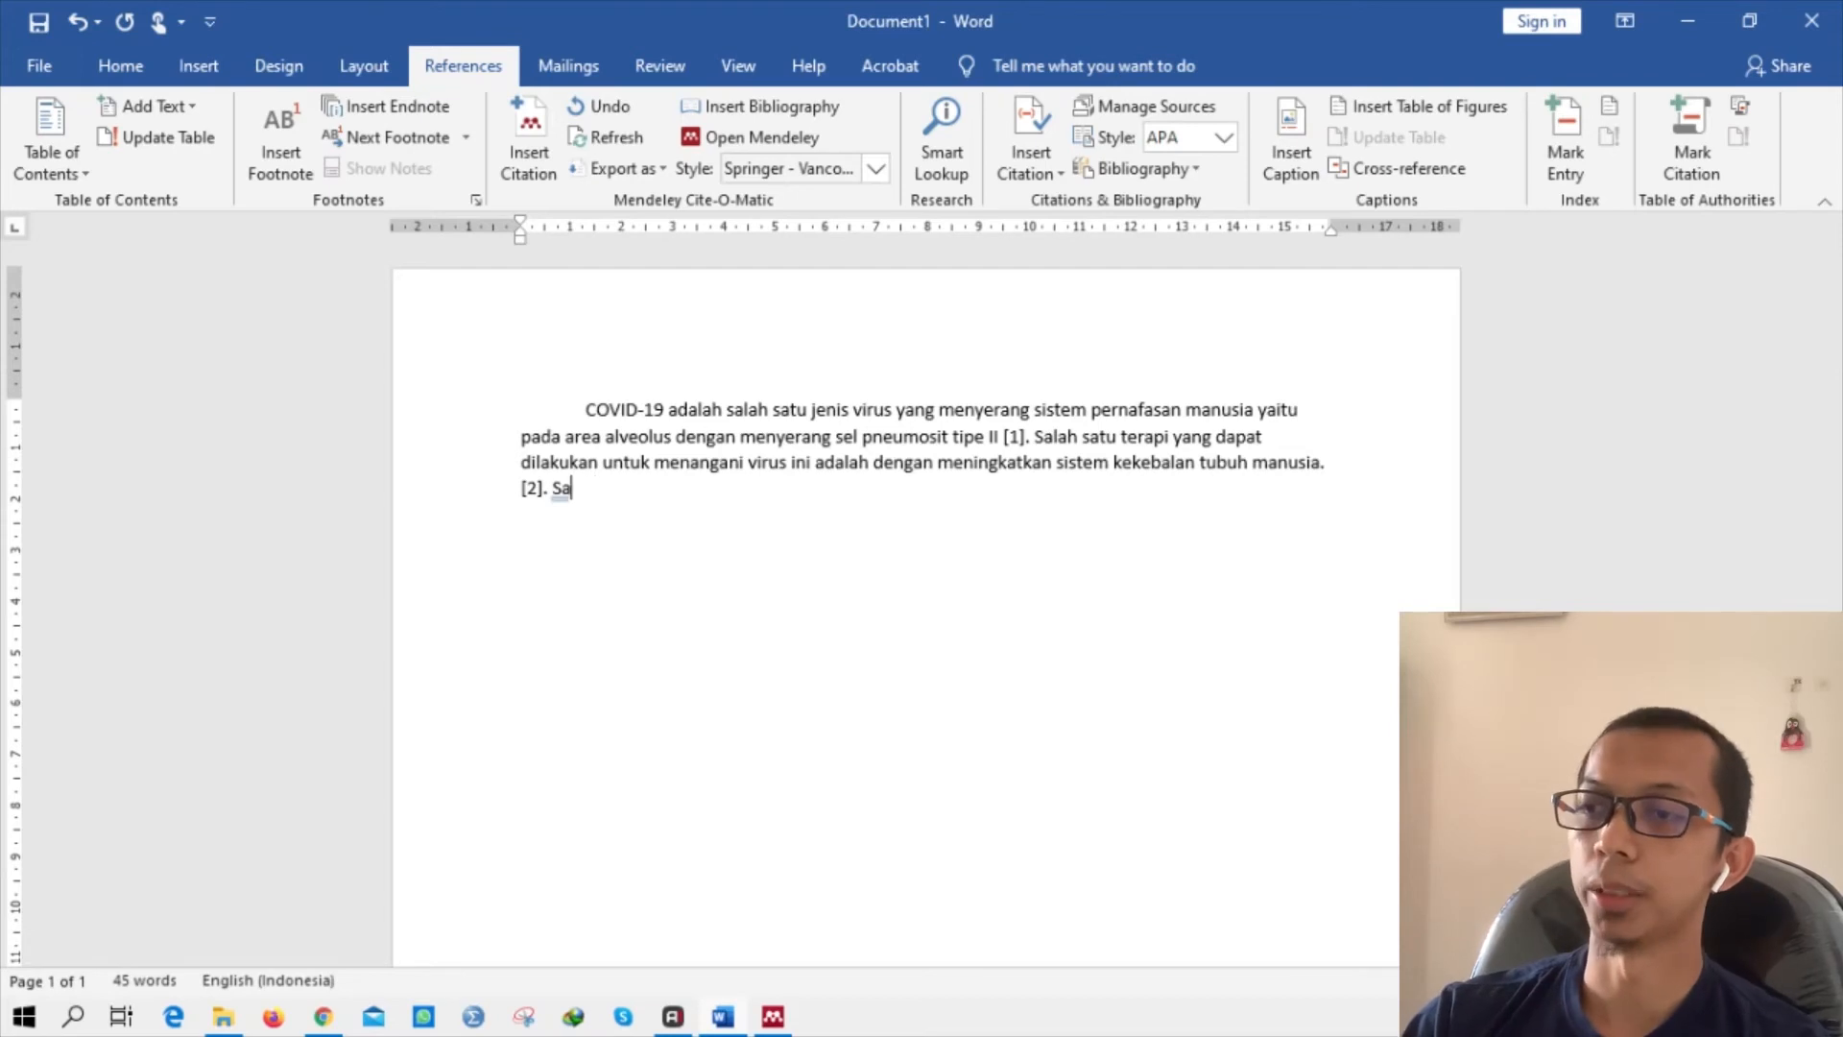
text(Jenis ter)
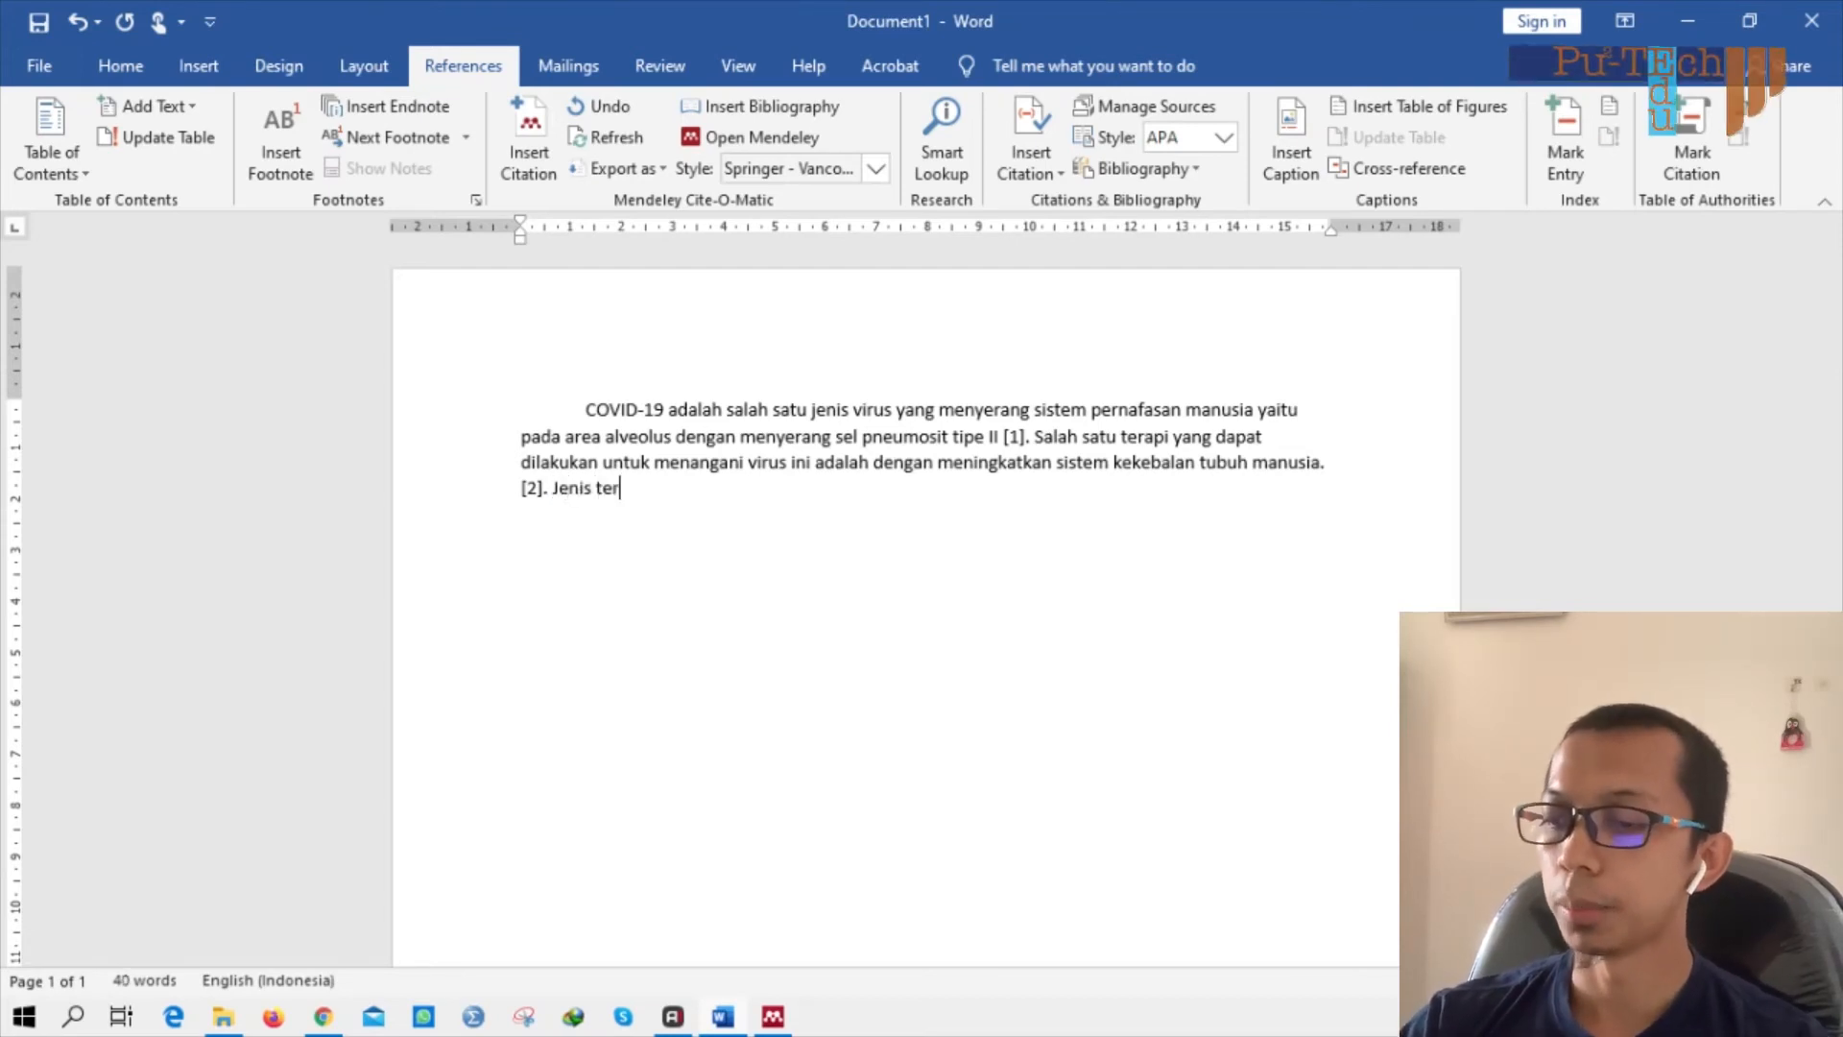
text(api yang dapat d)
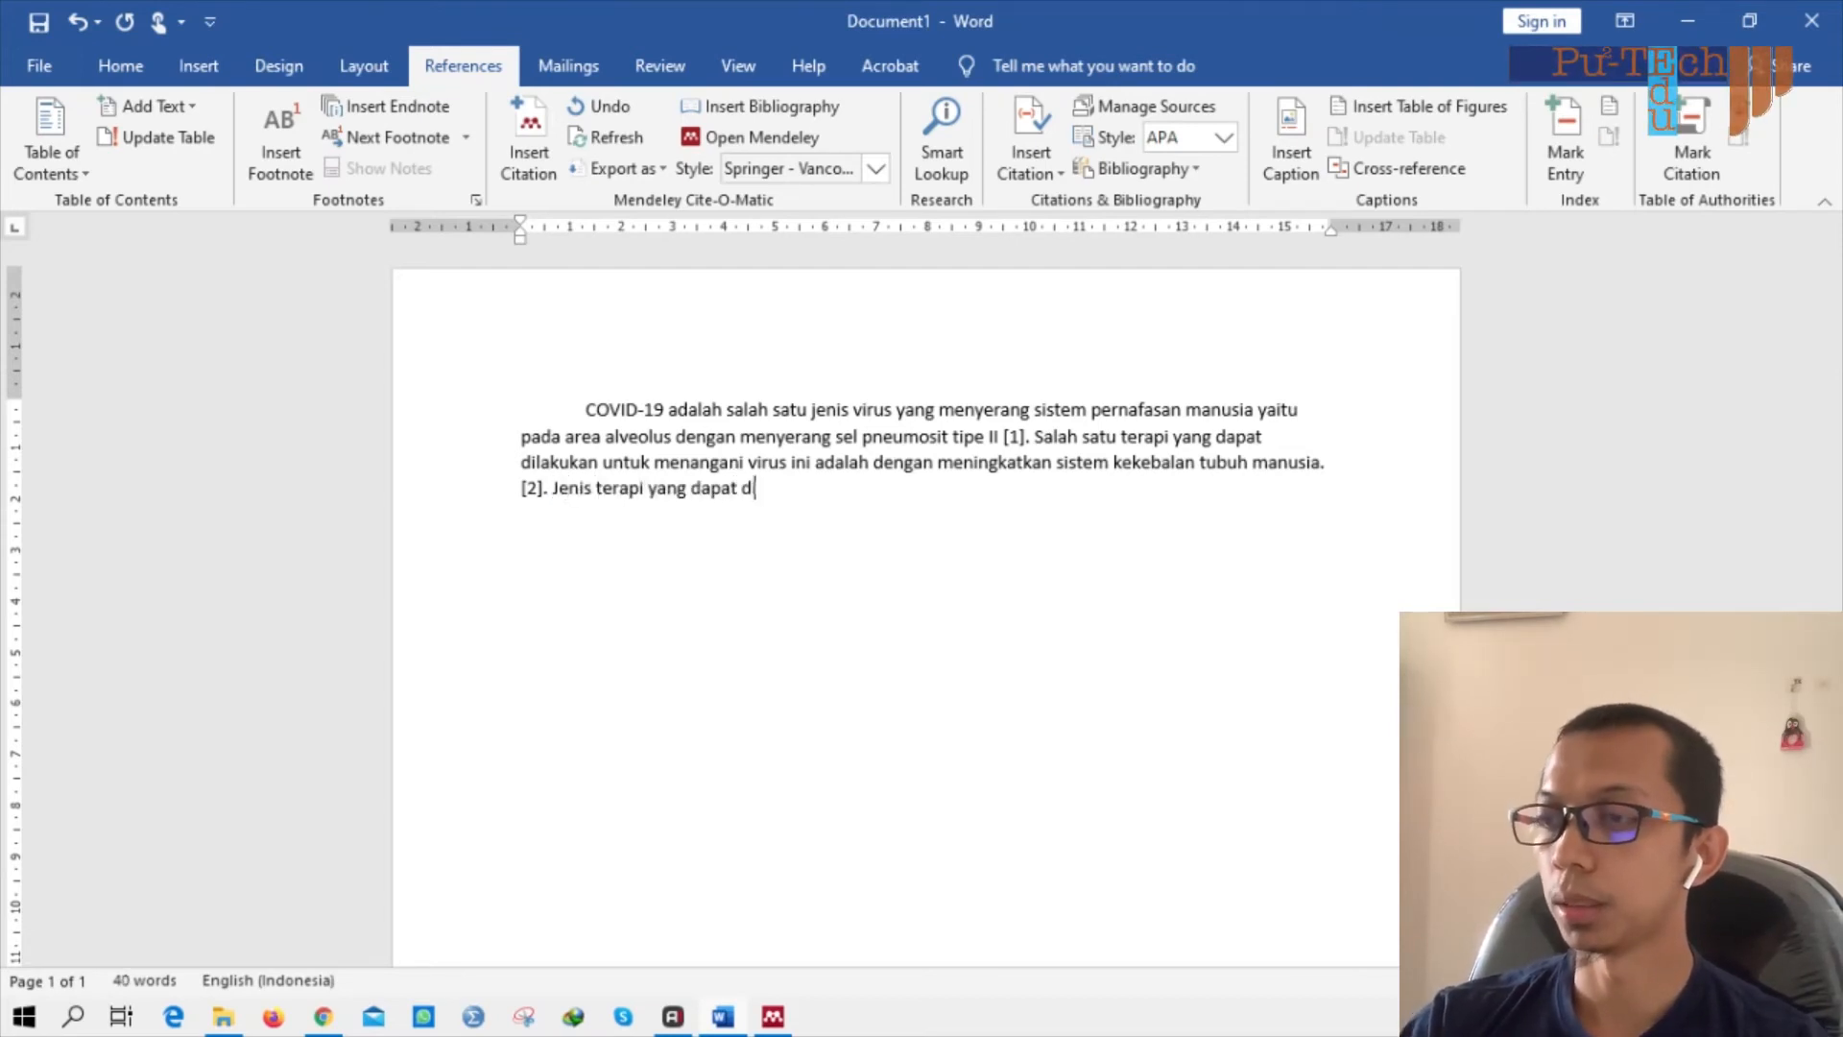
text(ilakukan a)
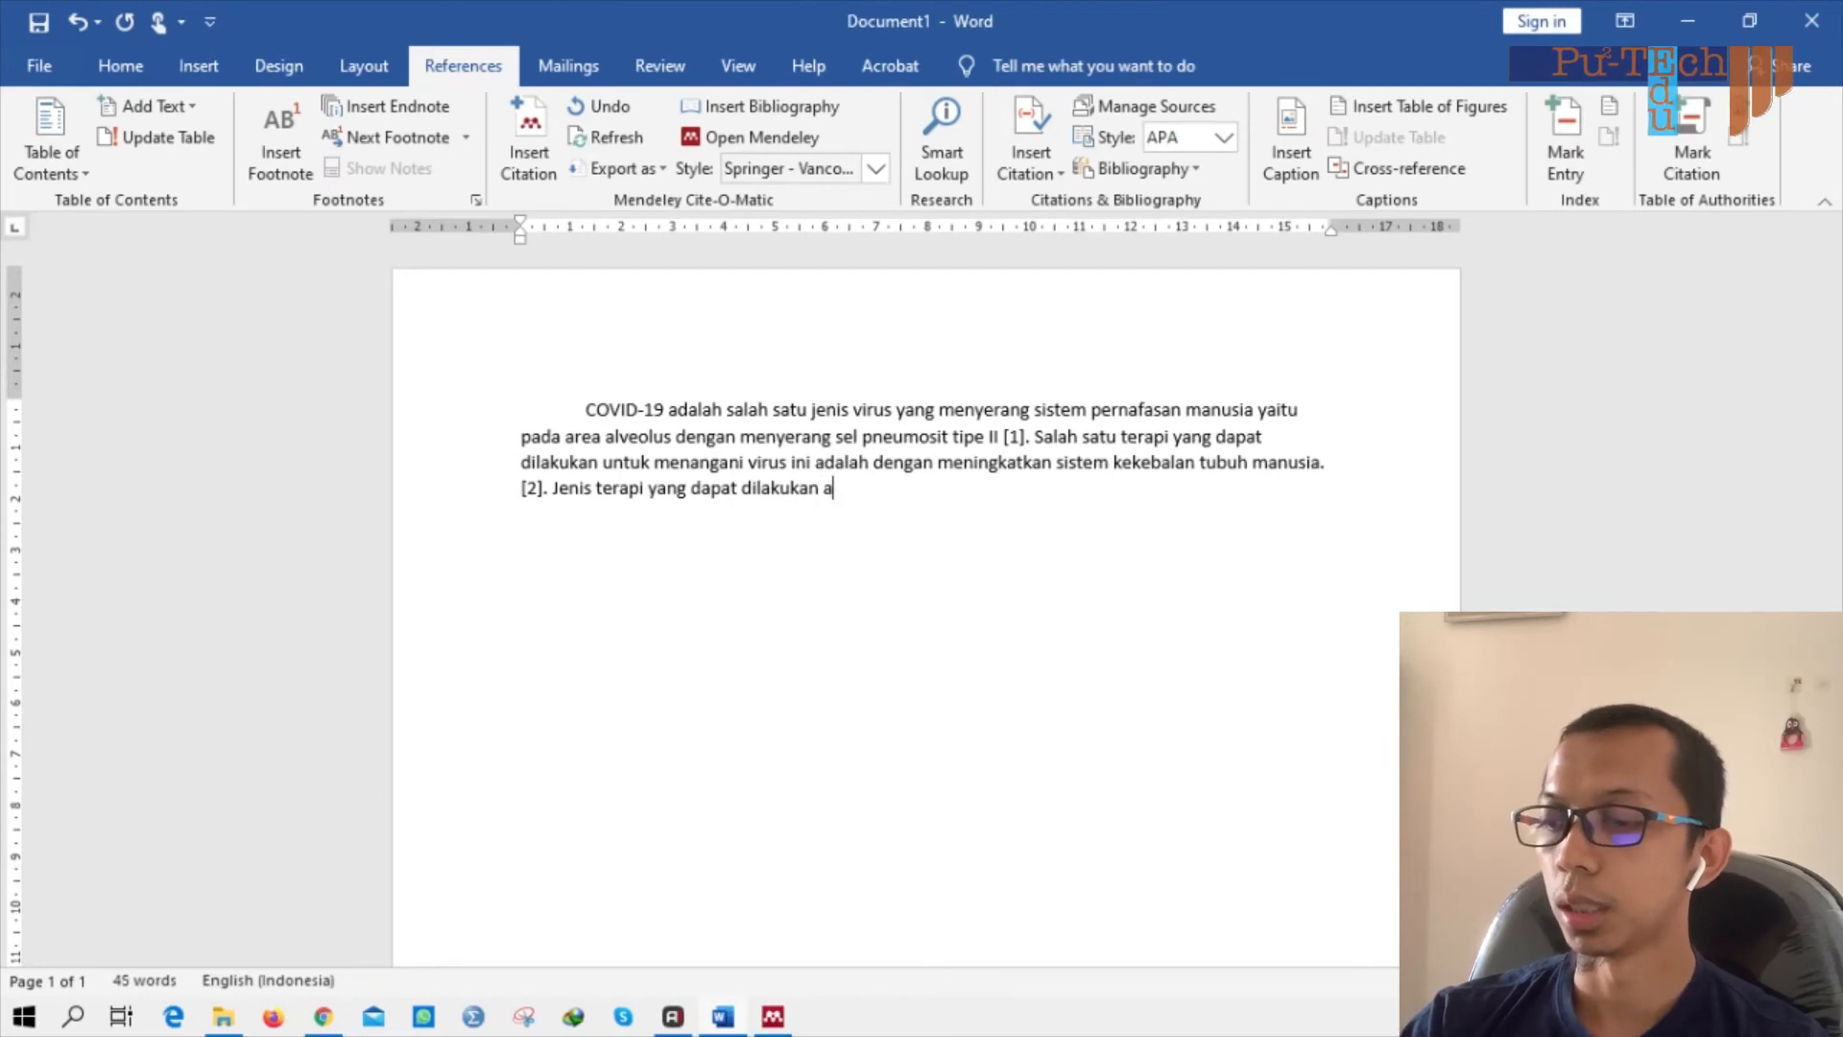
text(dalah dengan tran)
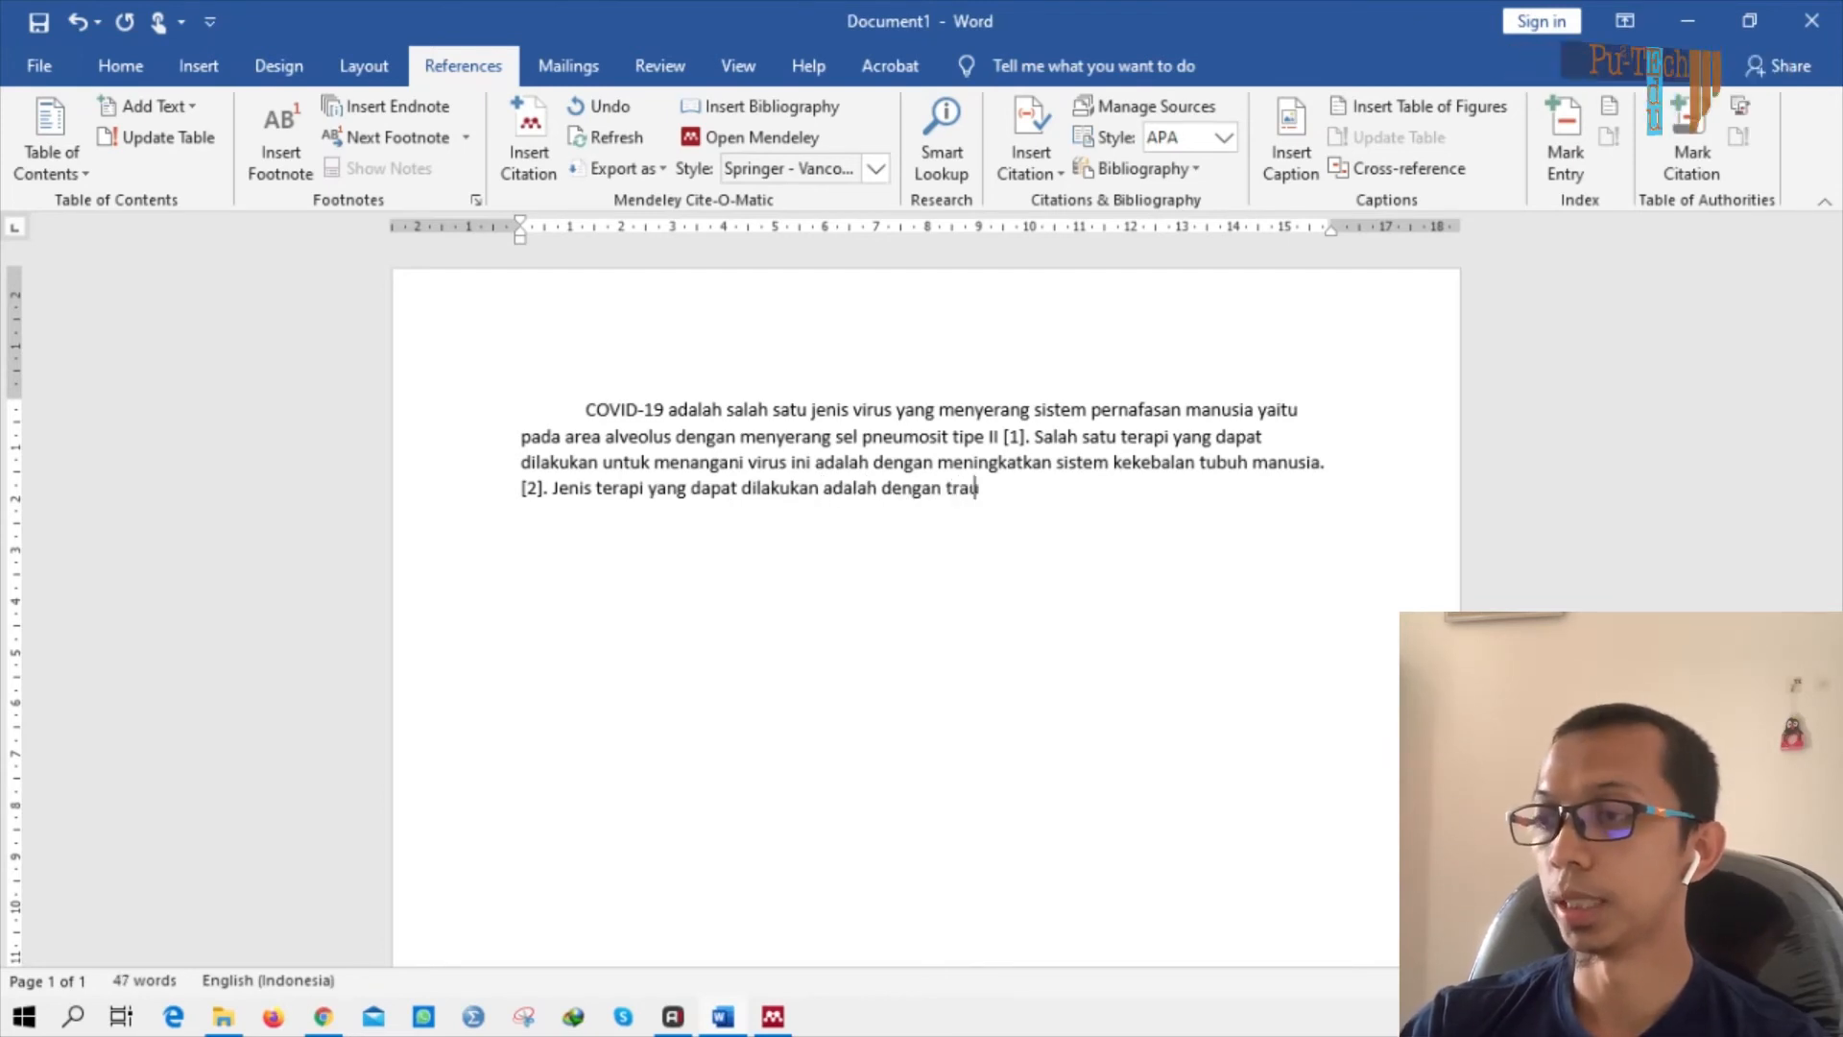
text(ma hea)
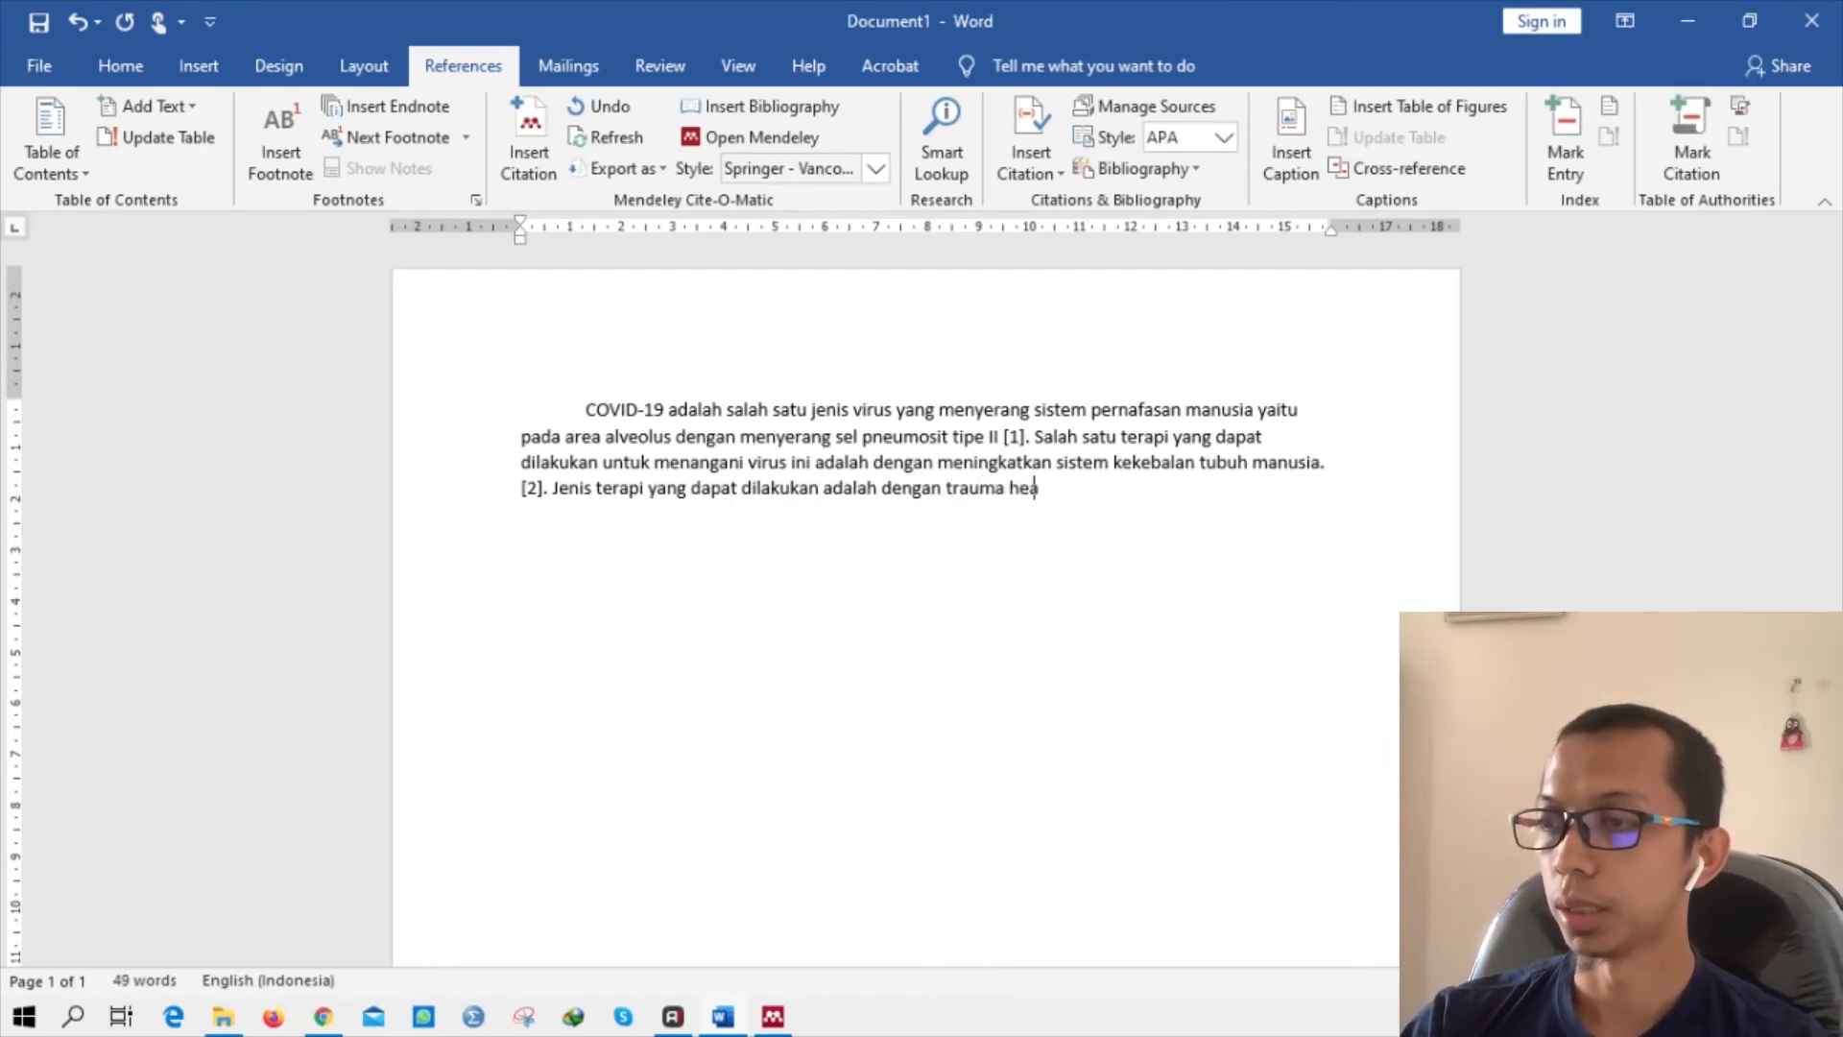
text(ling yaitu)
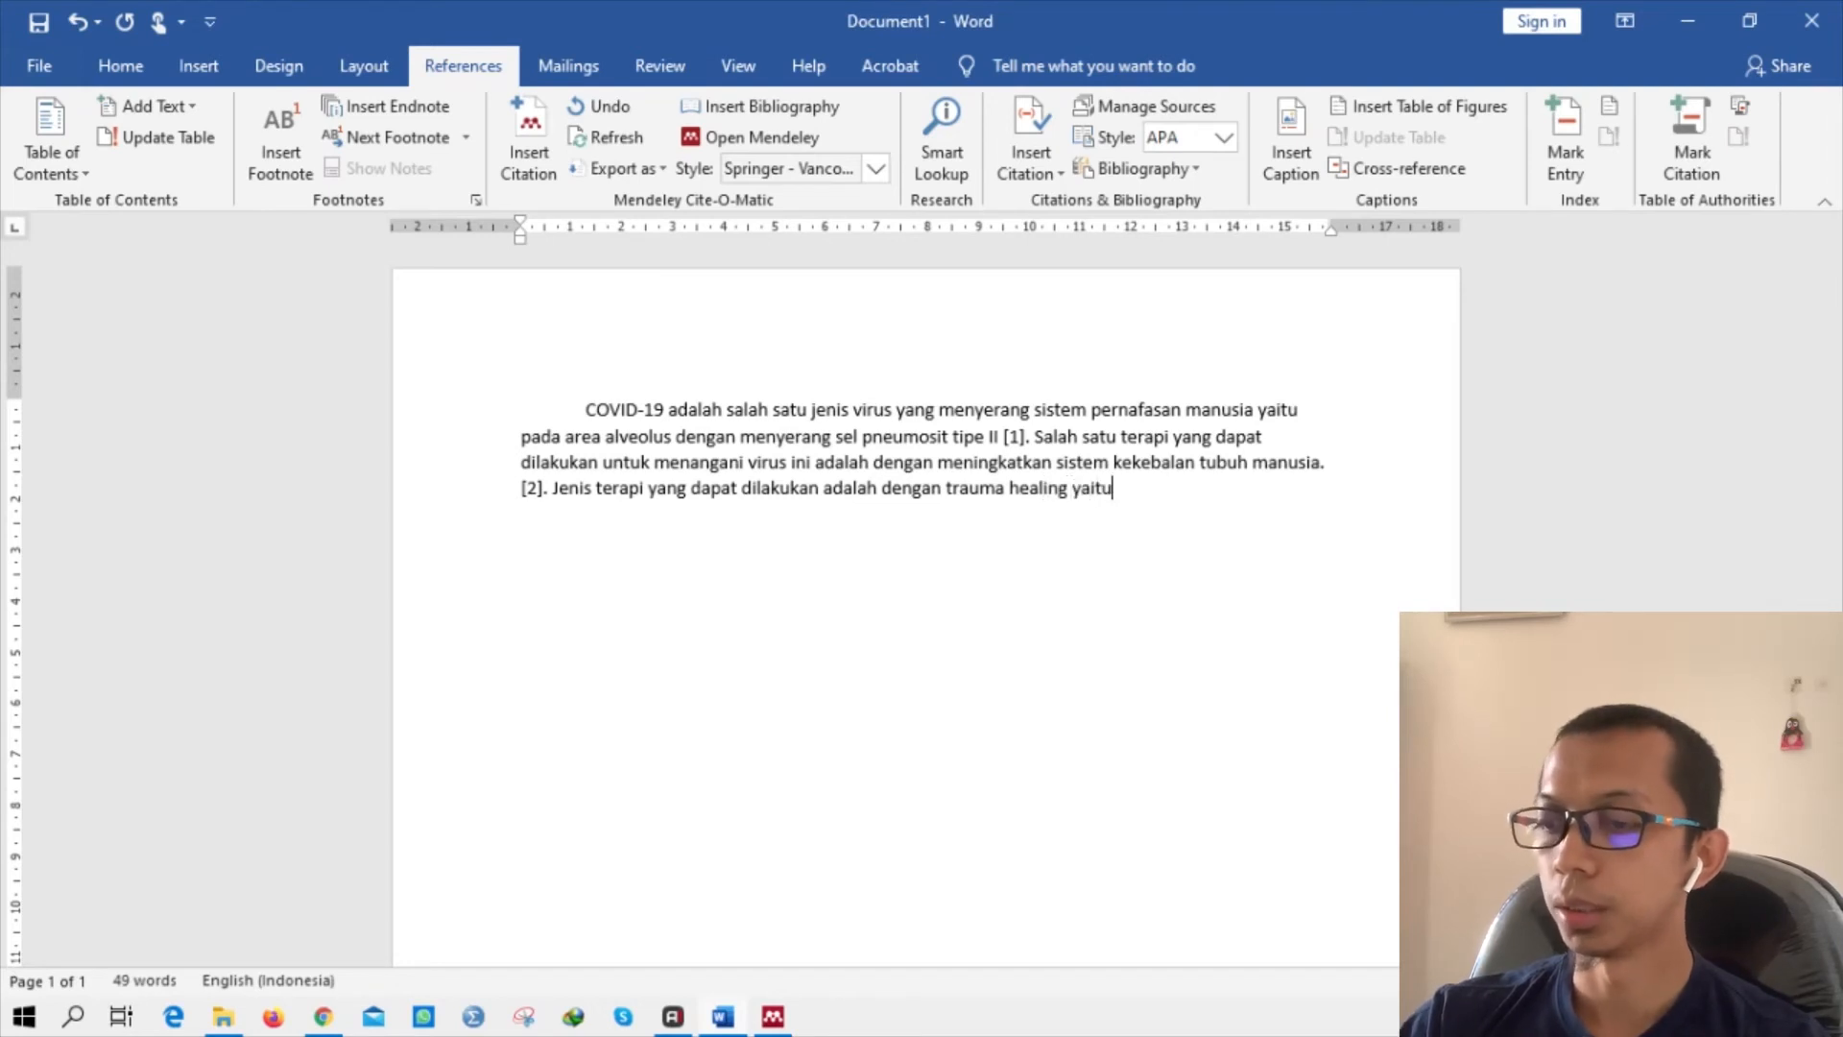
text( terapi yang dibe)
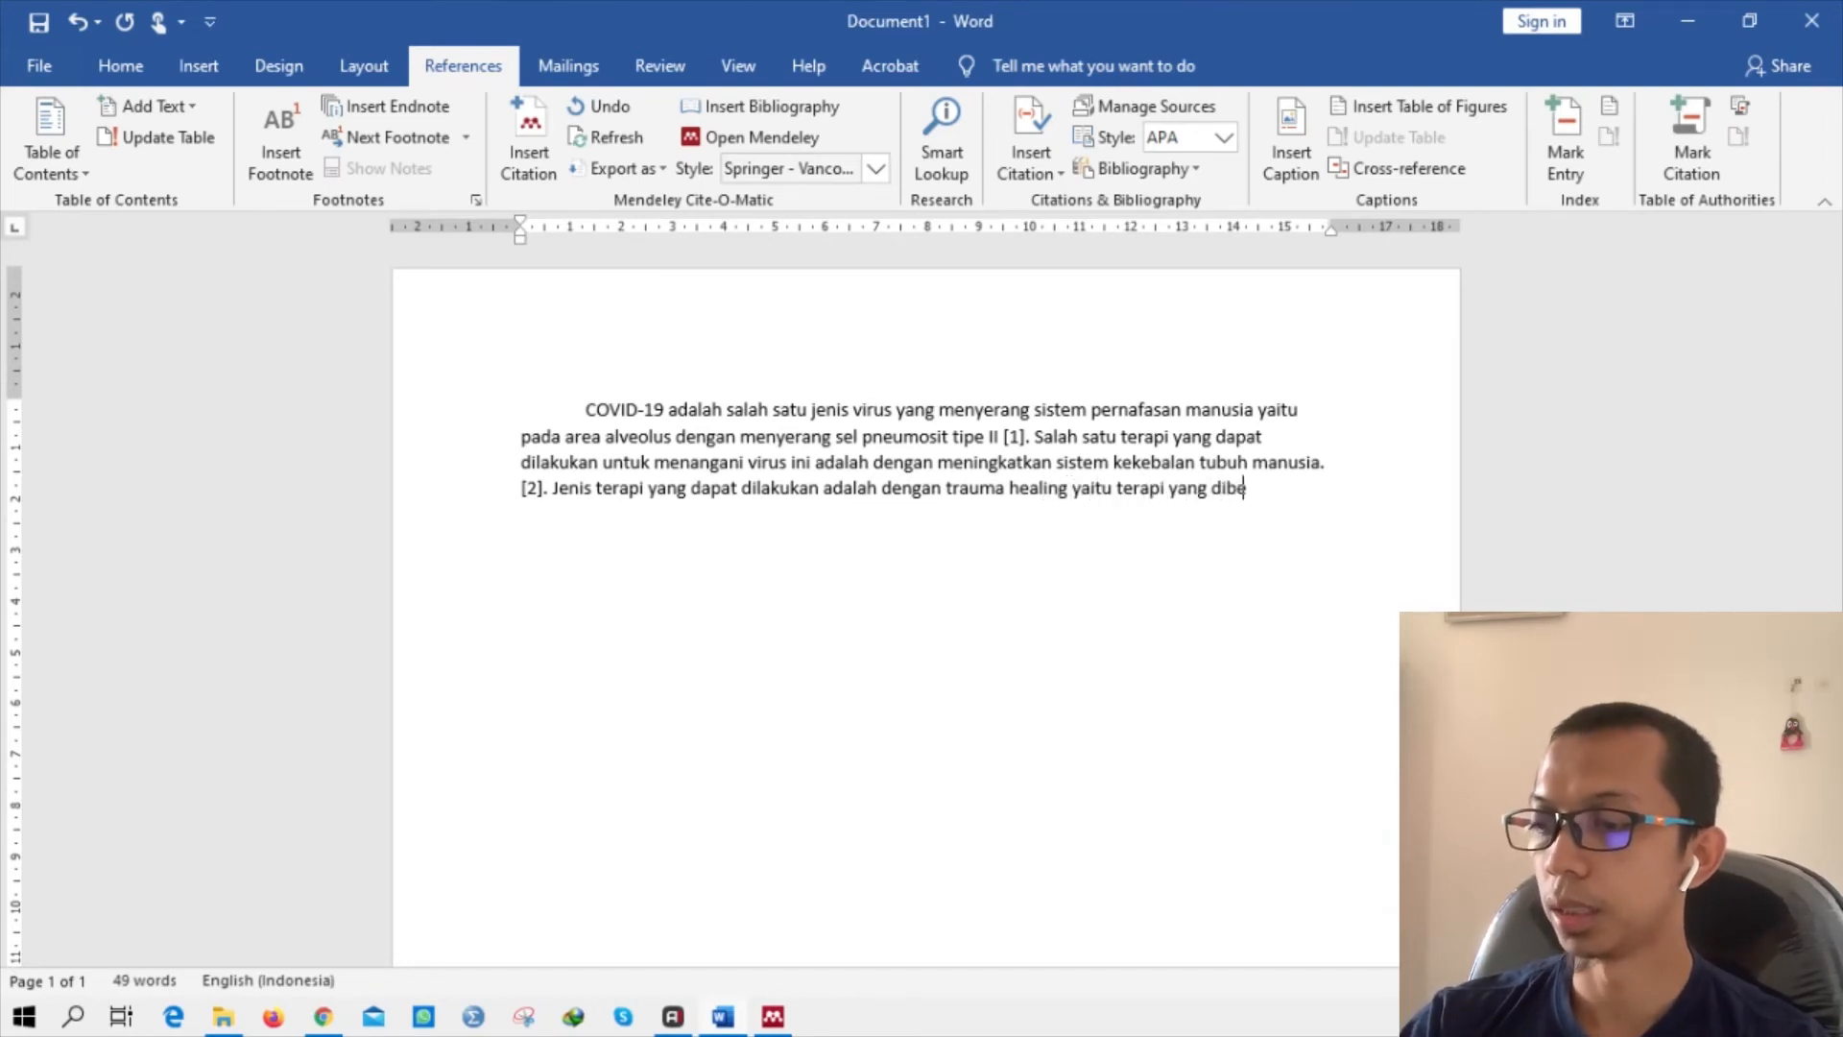
text(rikan kepa)
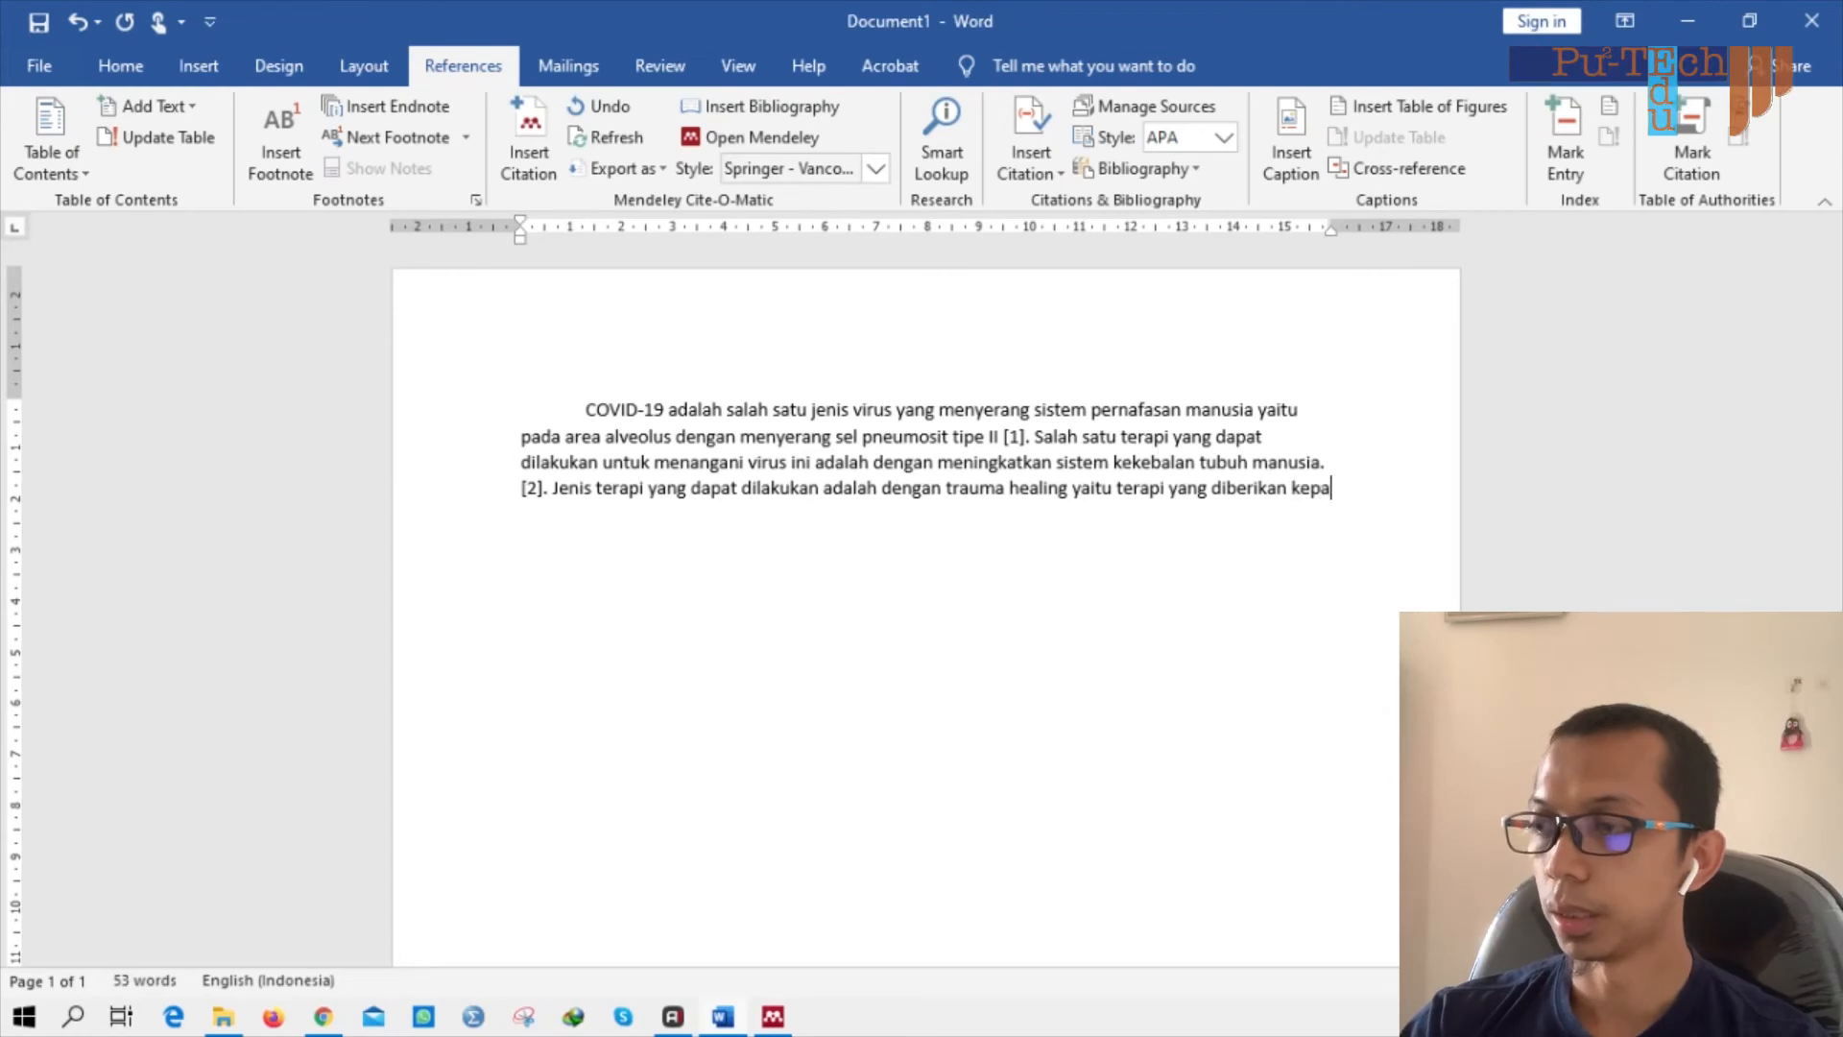
text(da seseorang yang)
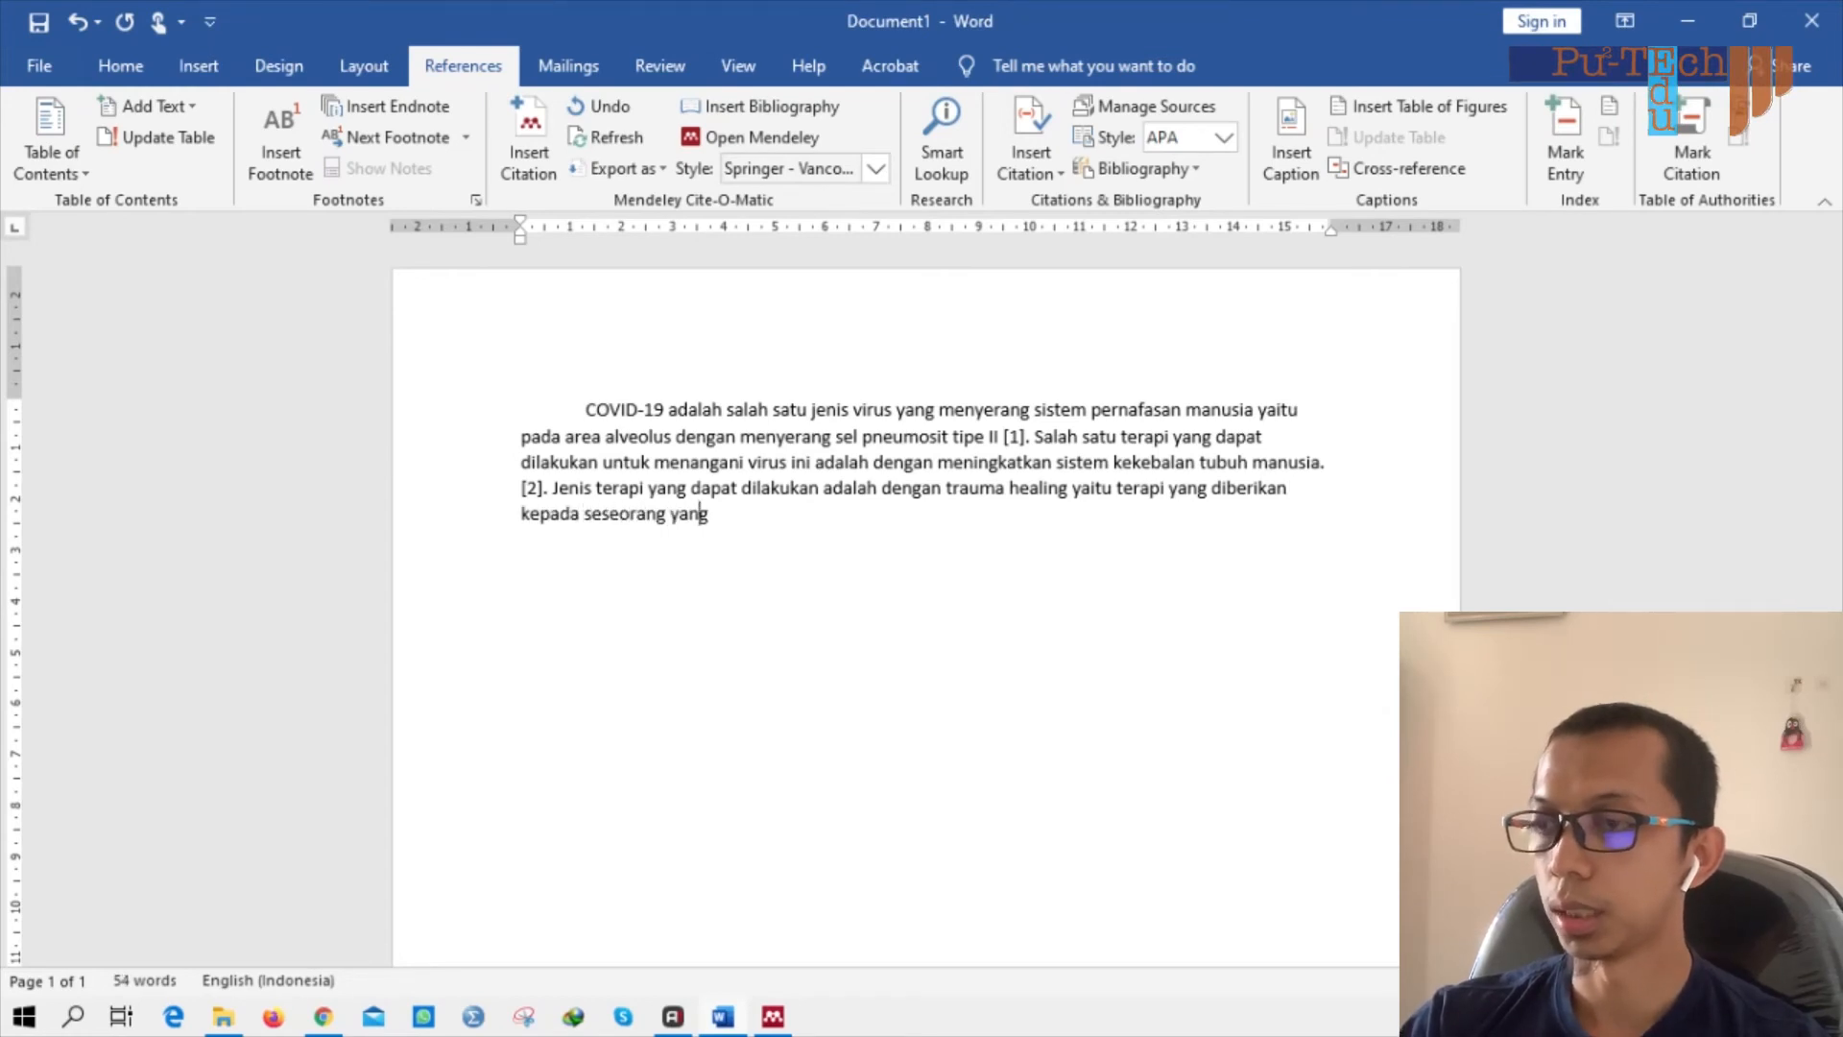
text( terdampak c)
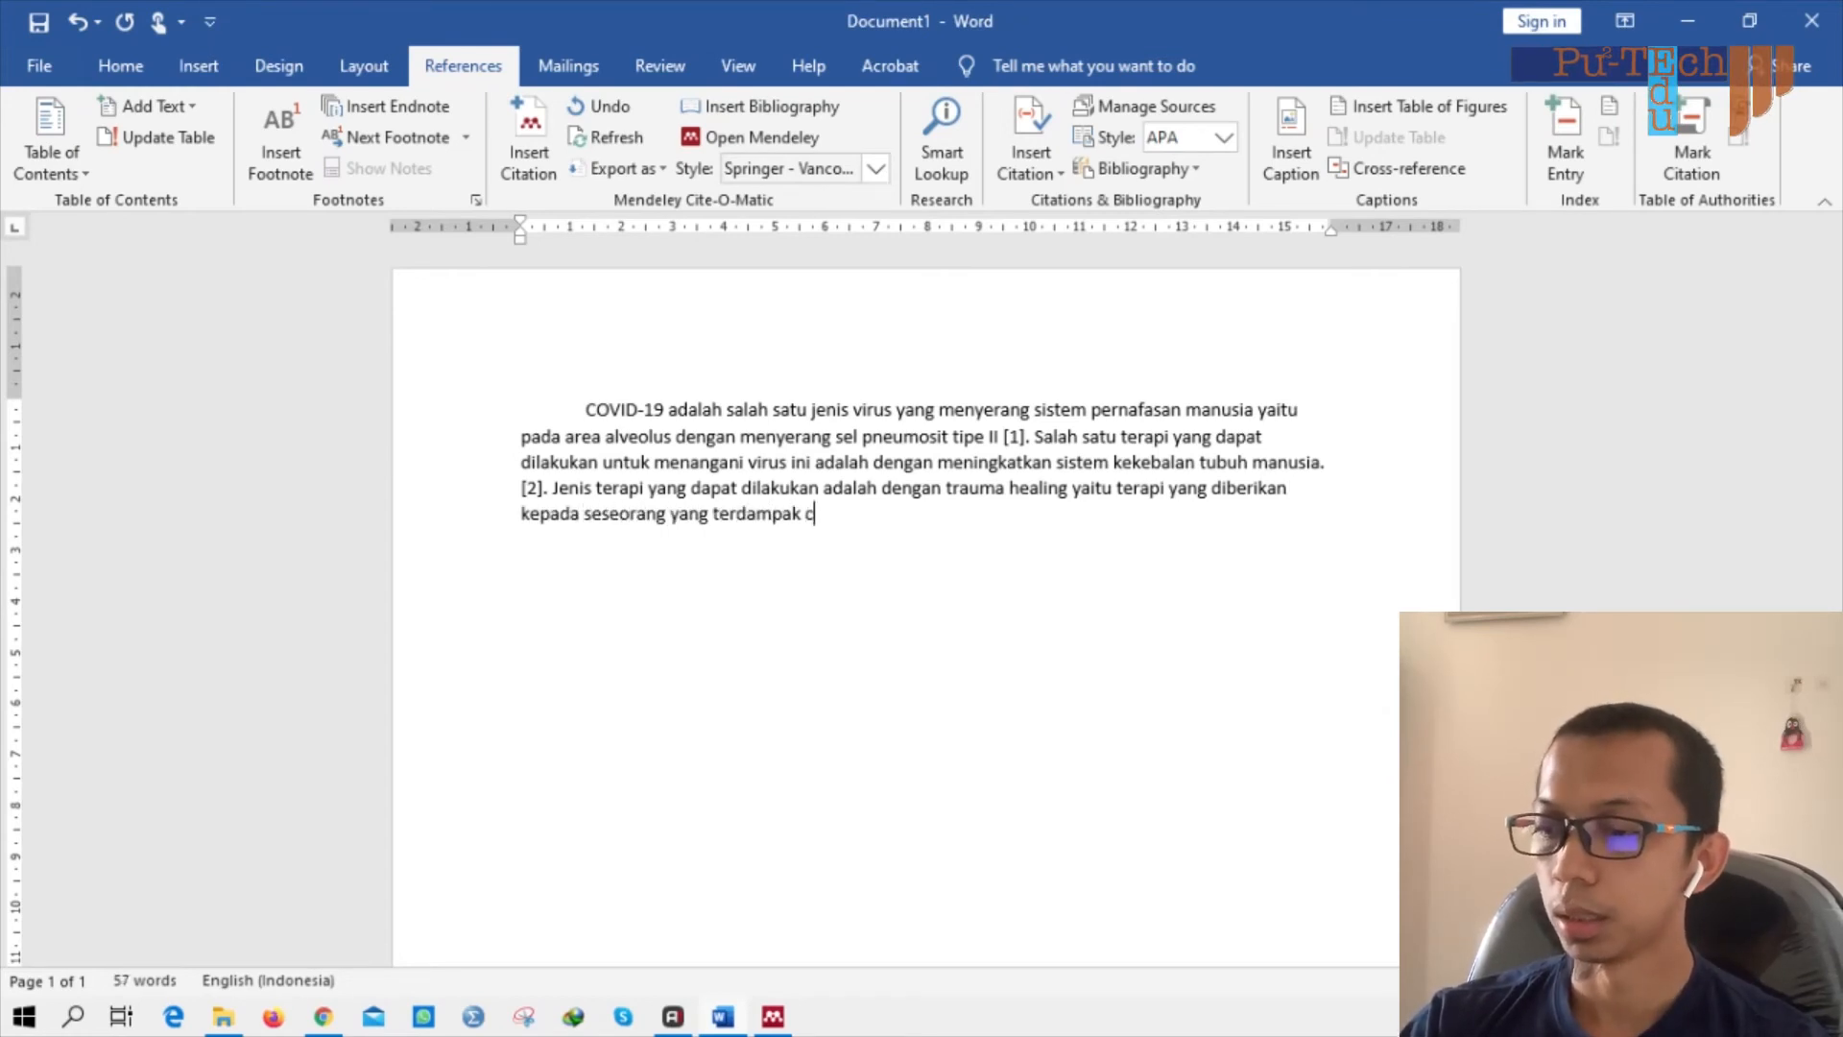
text(ovid)
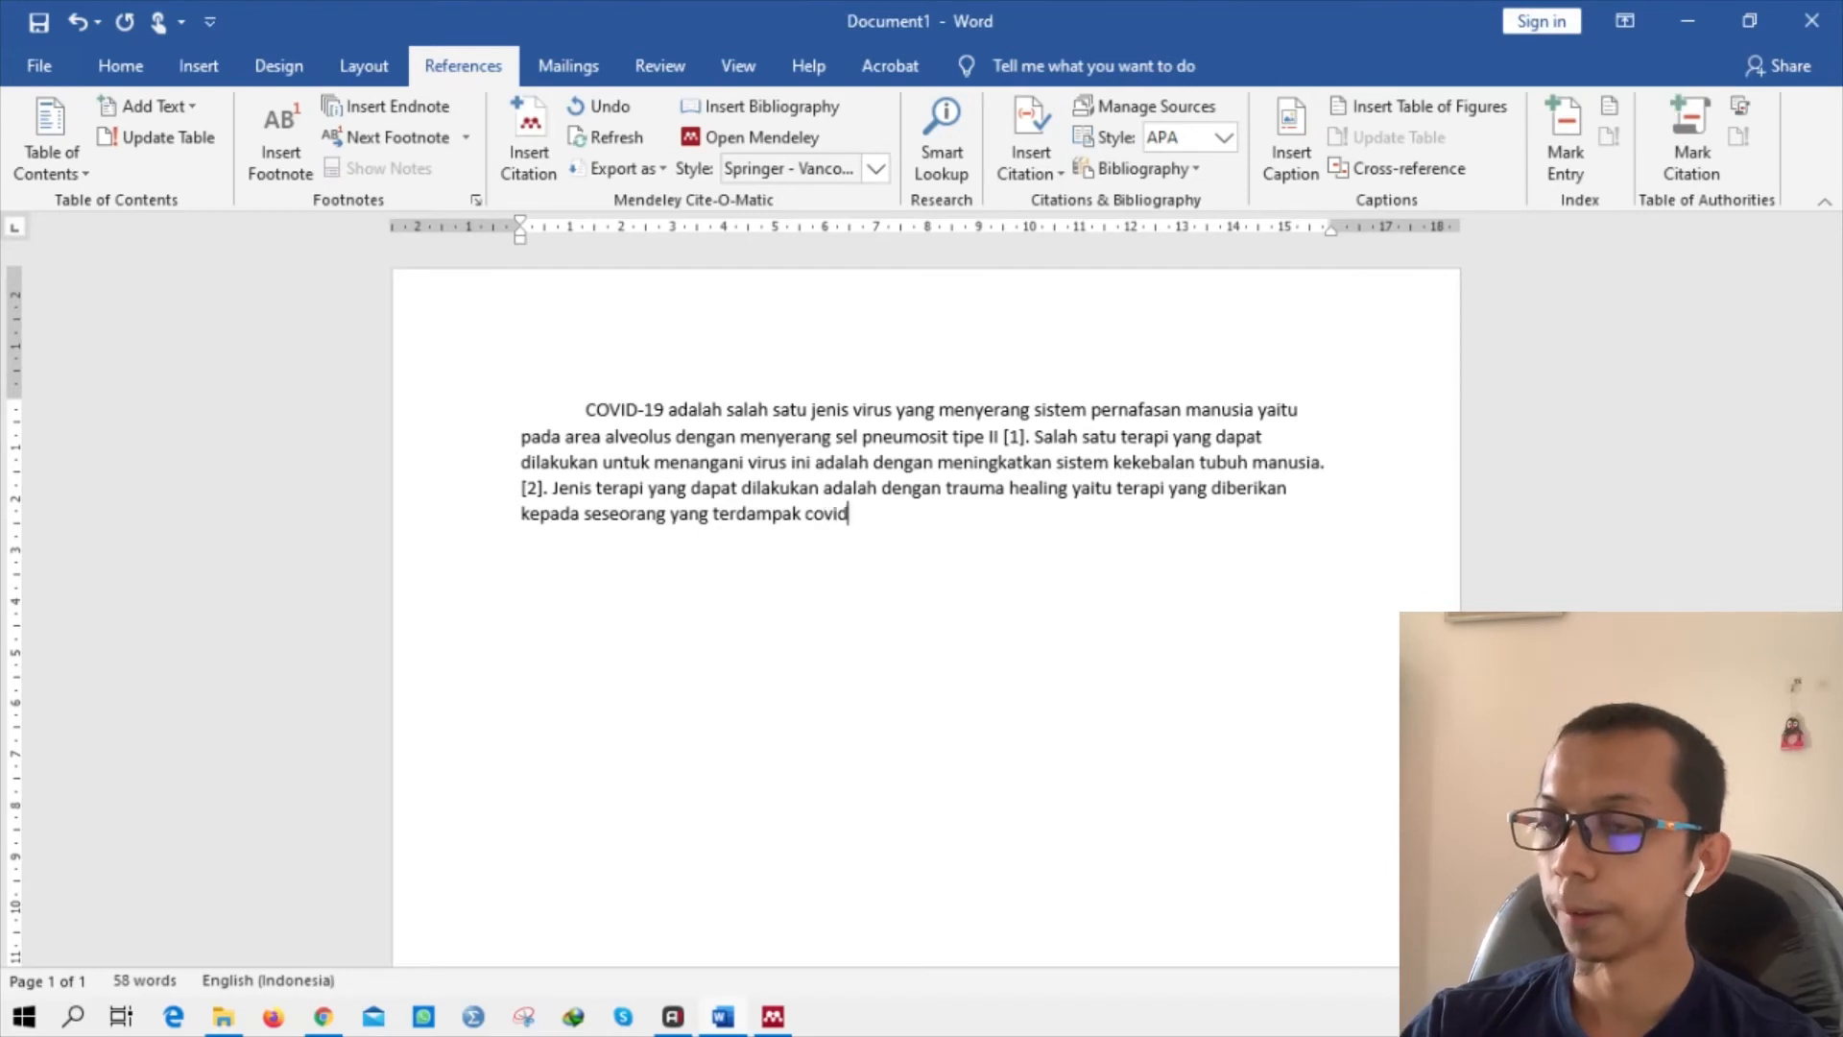
text( yang )
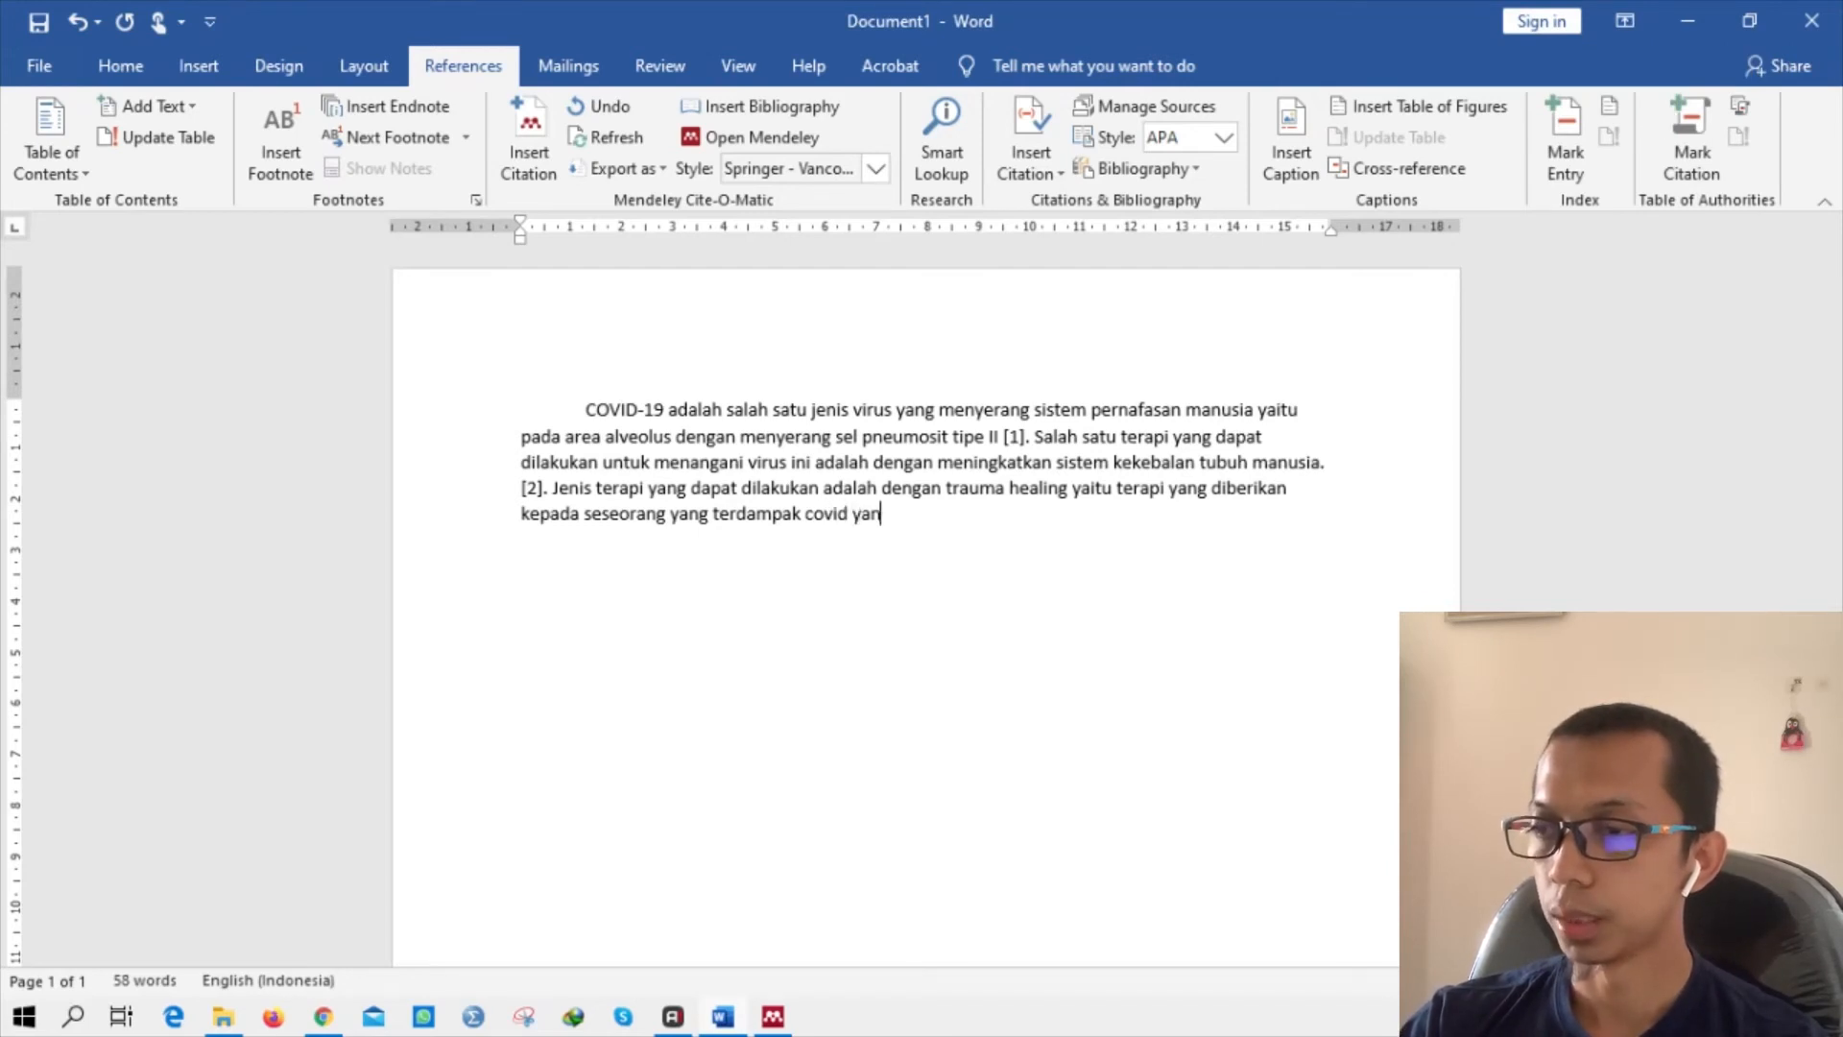
text(memil)
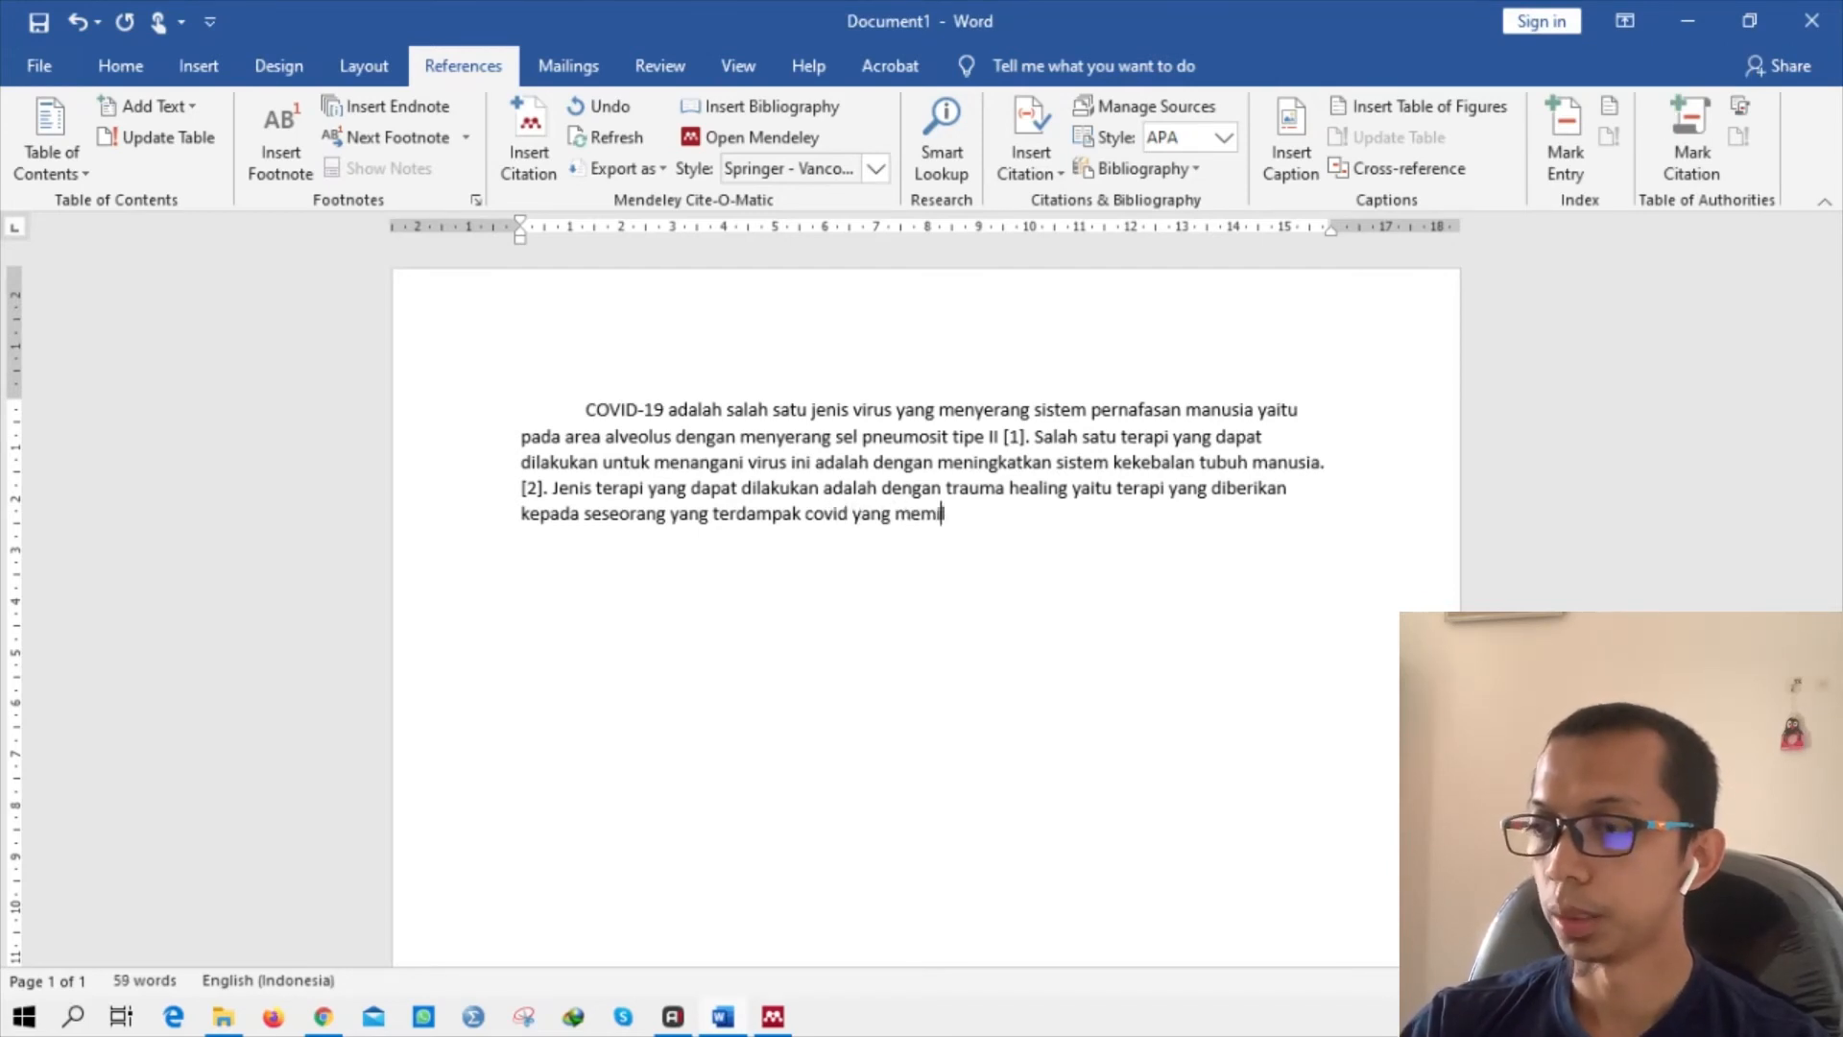
text(iki tingkat)
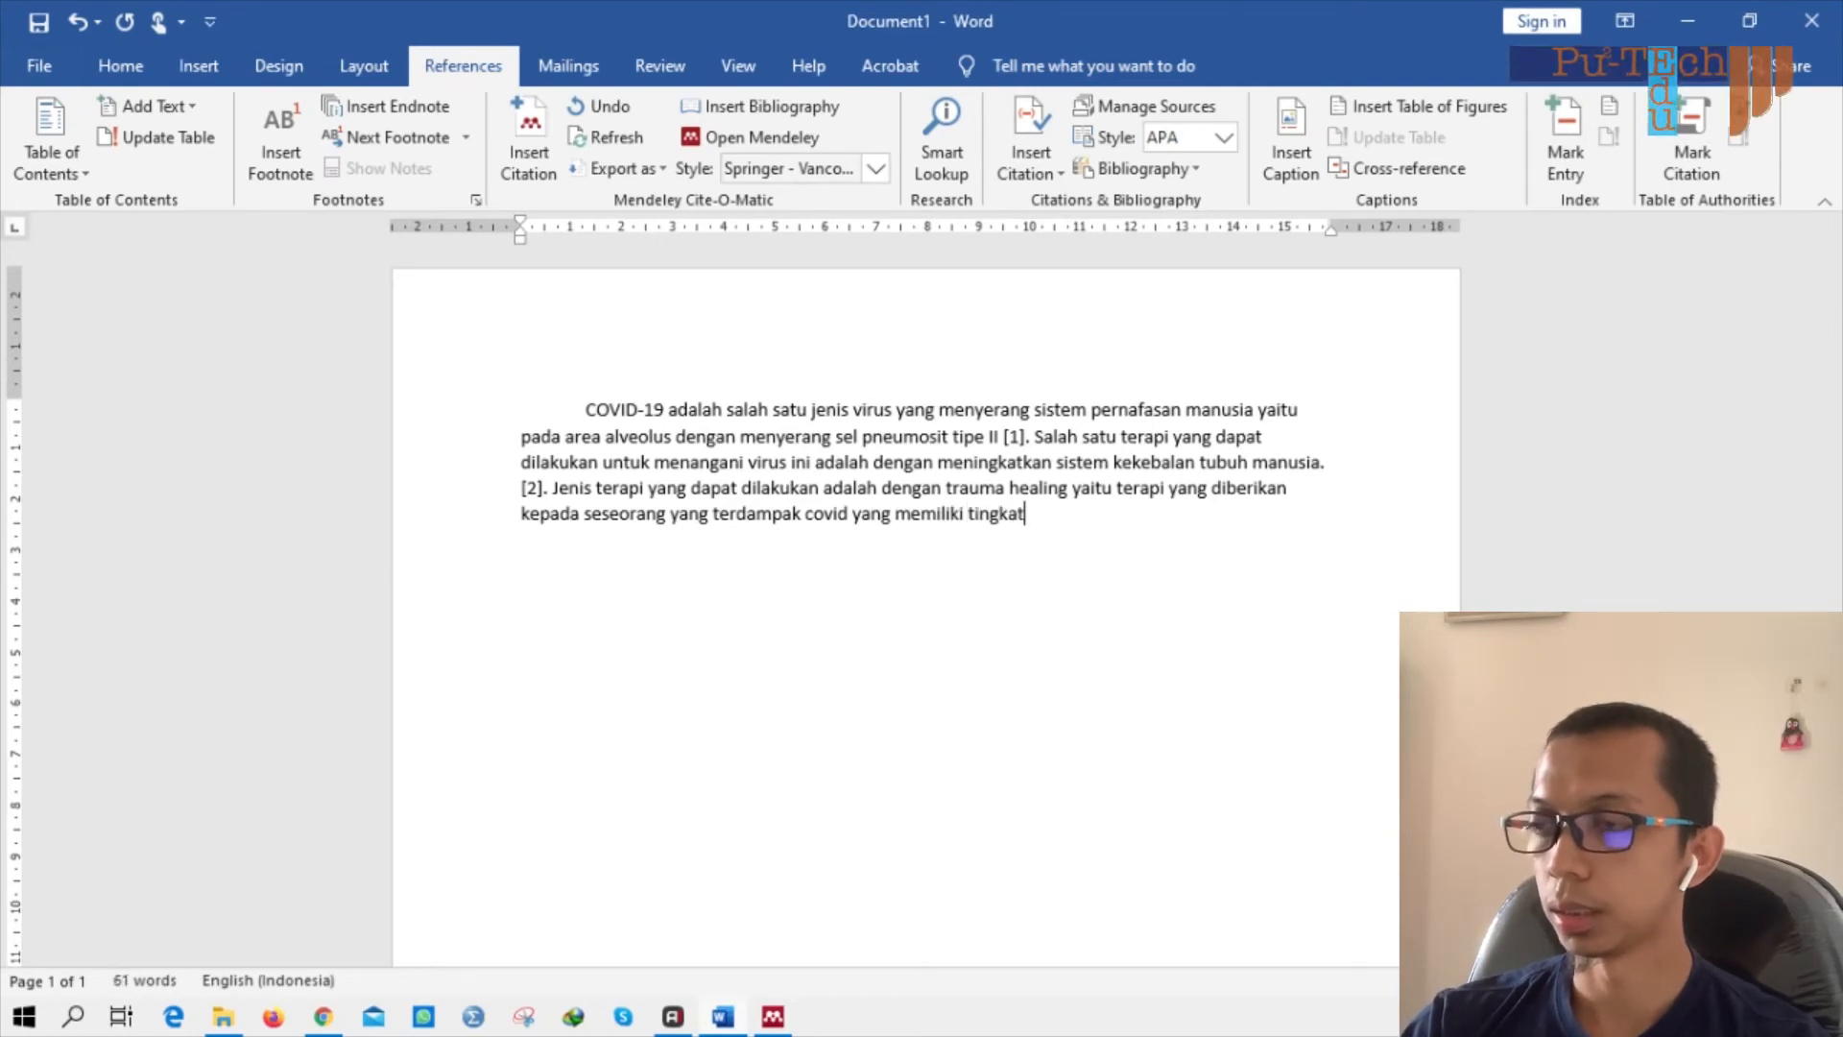
text( ans)
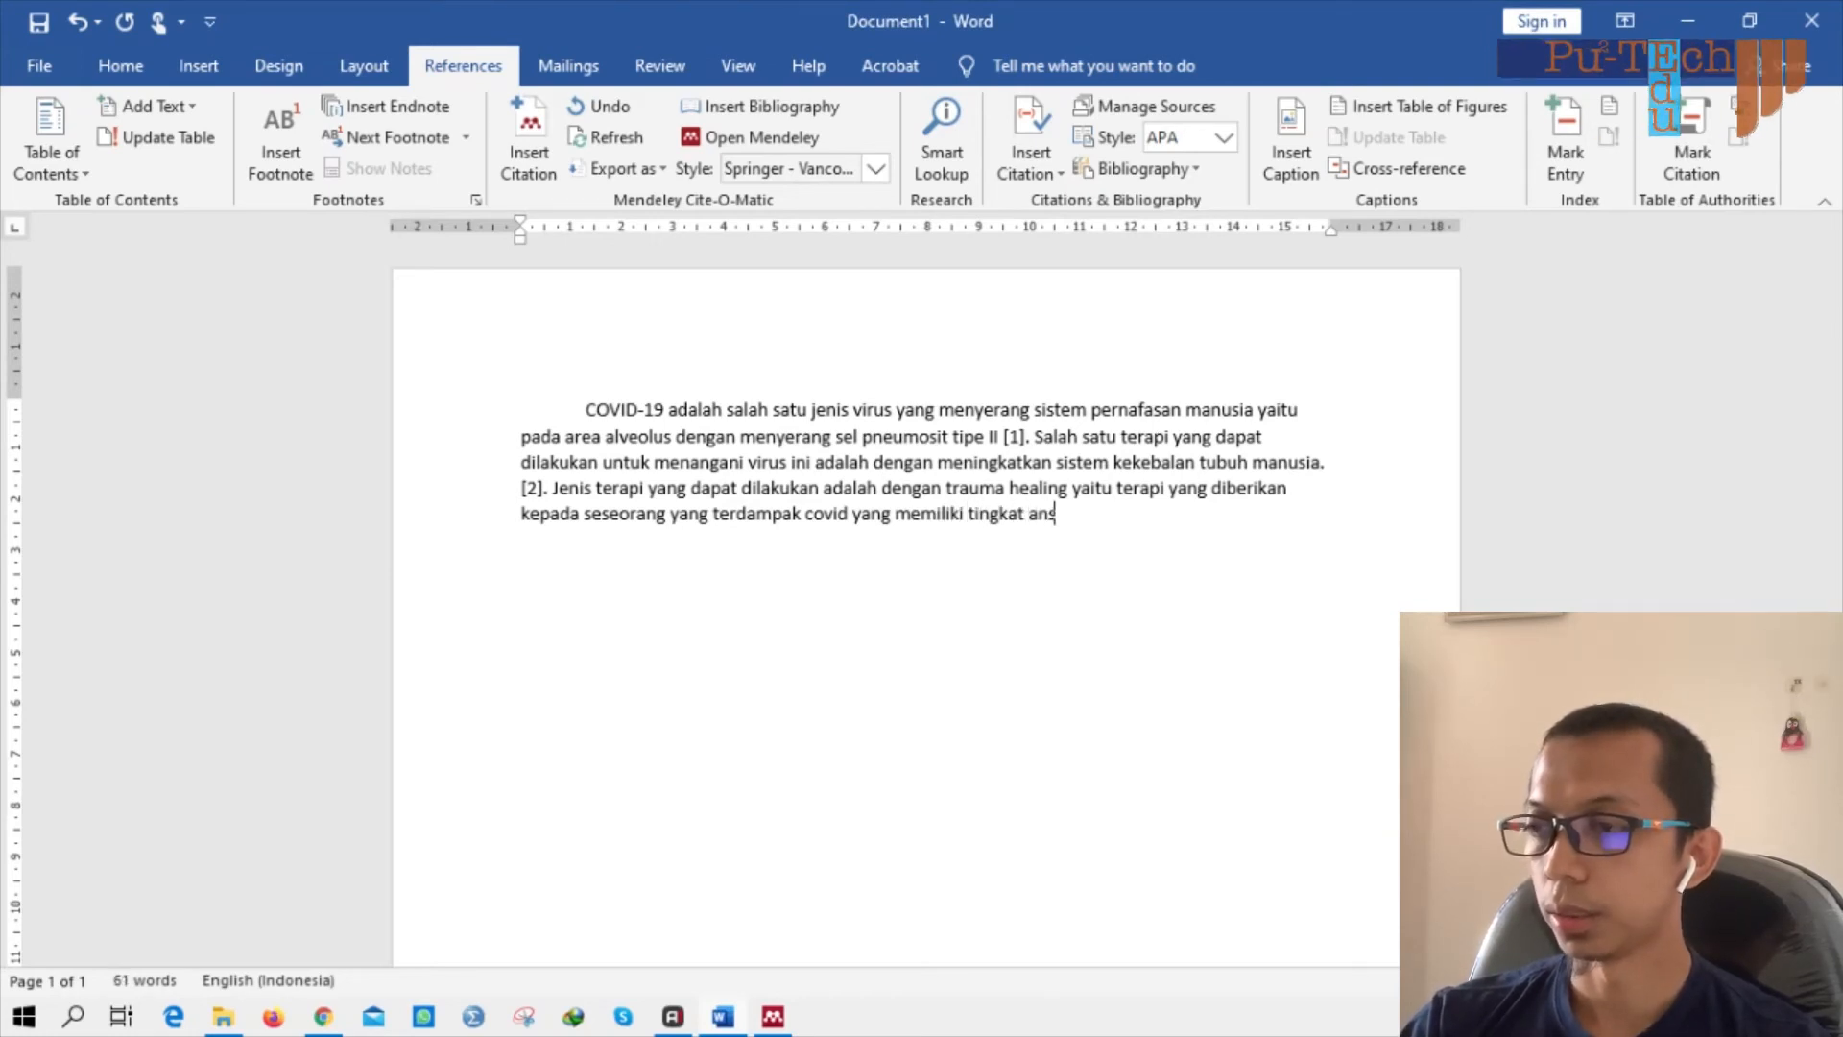
text(ietas atau )
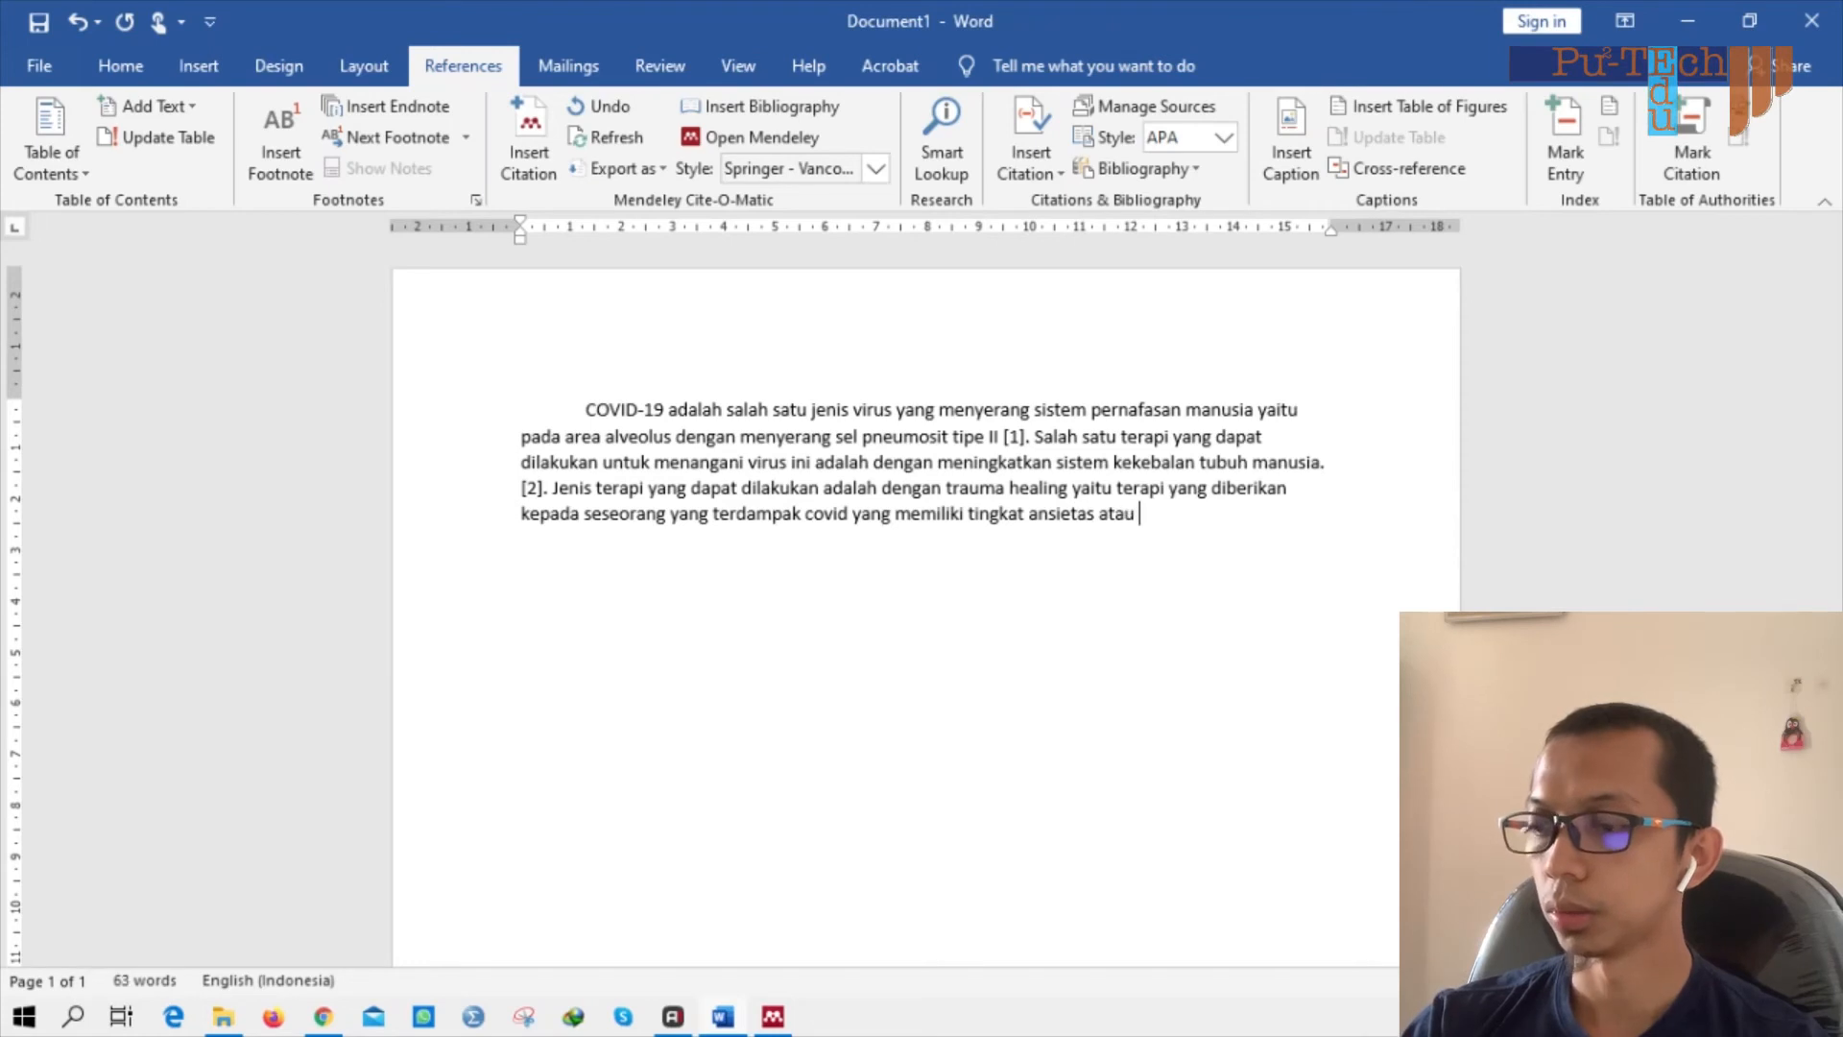
text(depresi y)
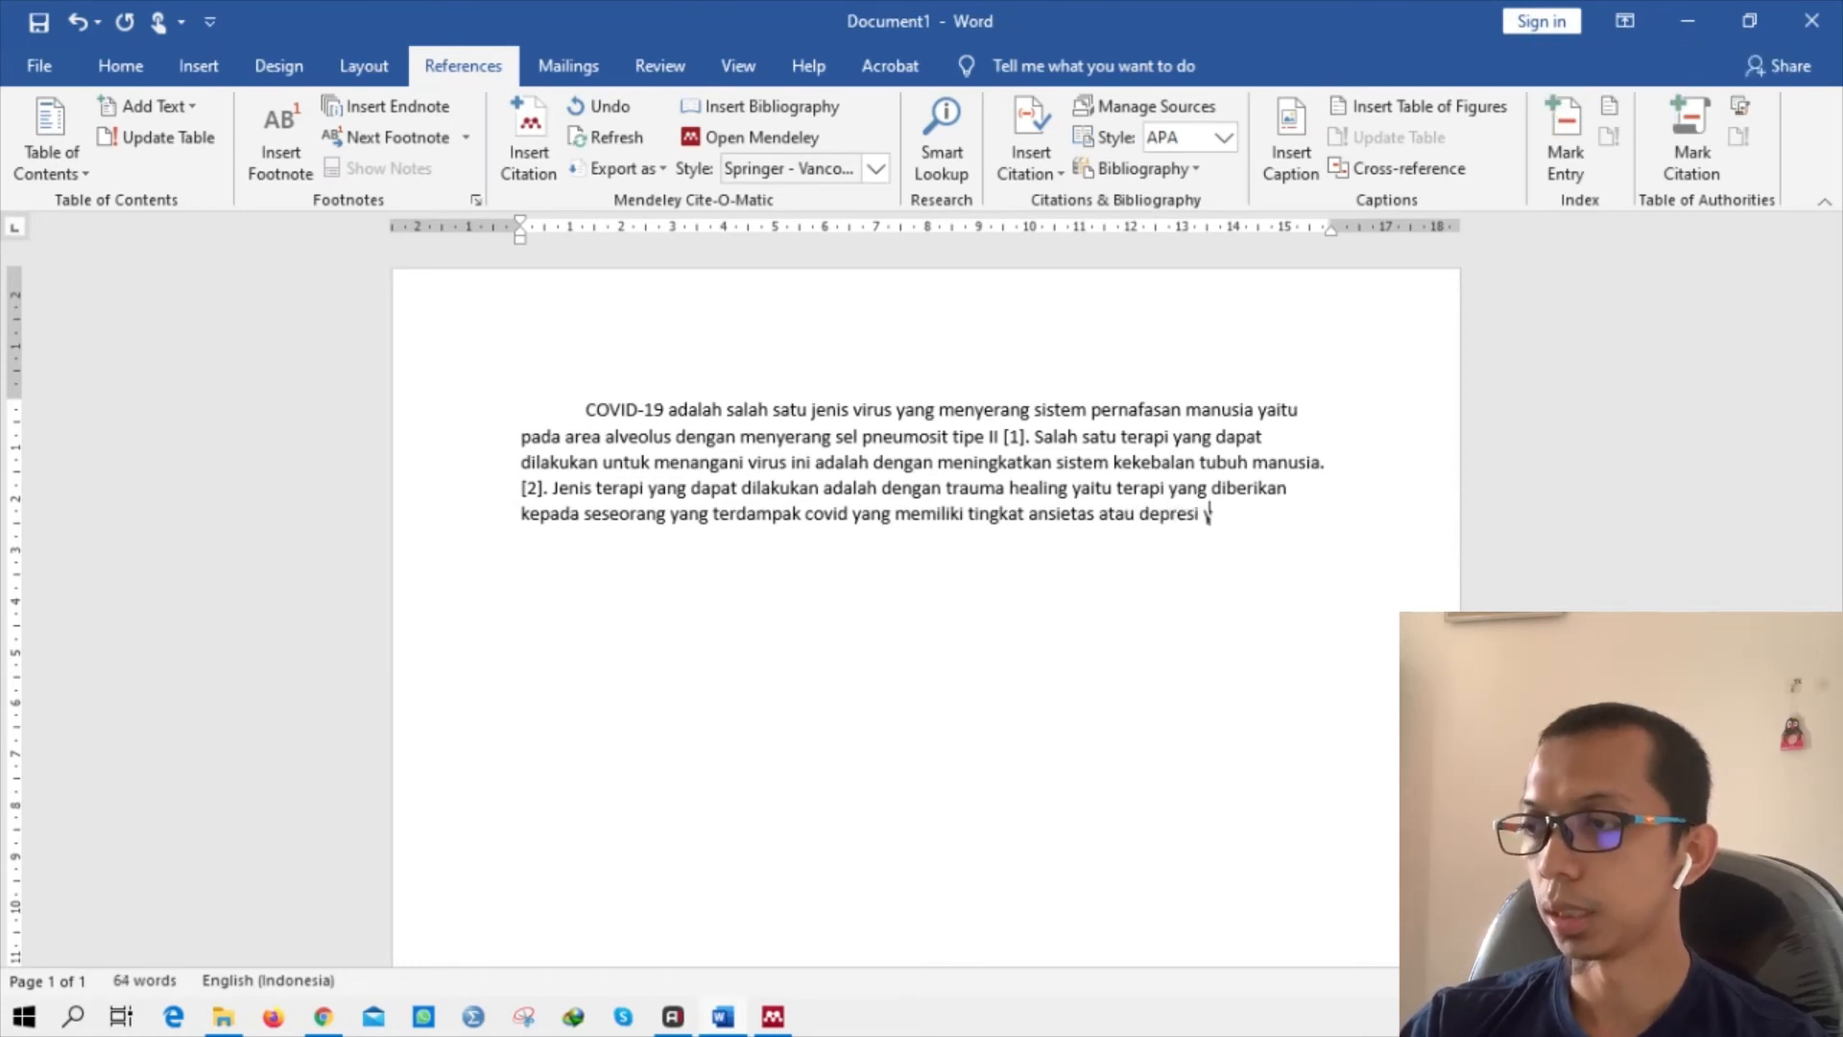
text(ang terko)
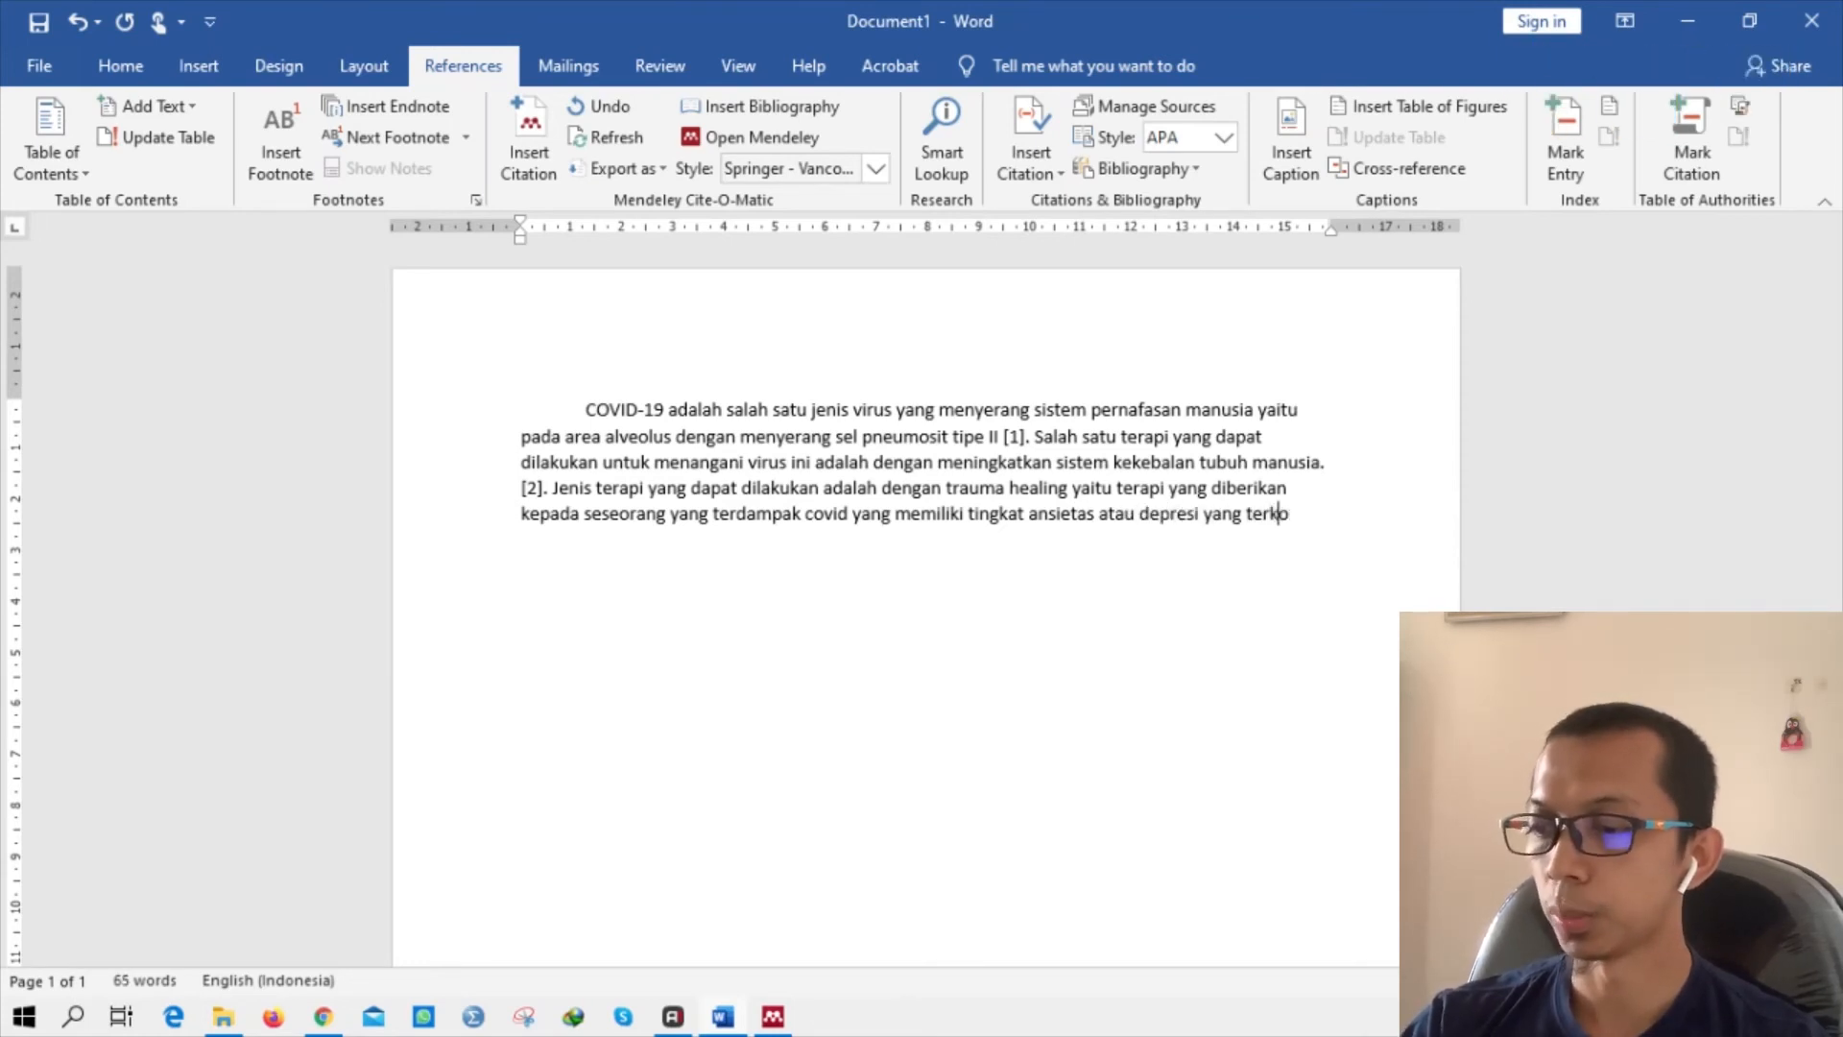
text(nfirm)
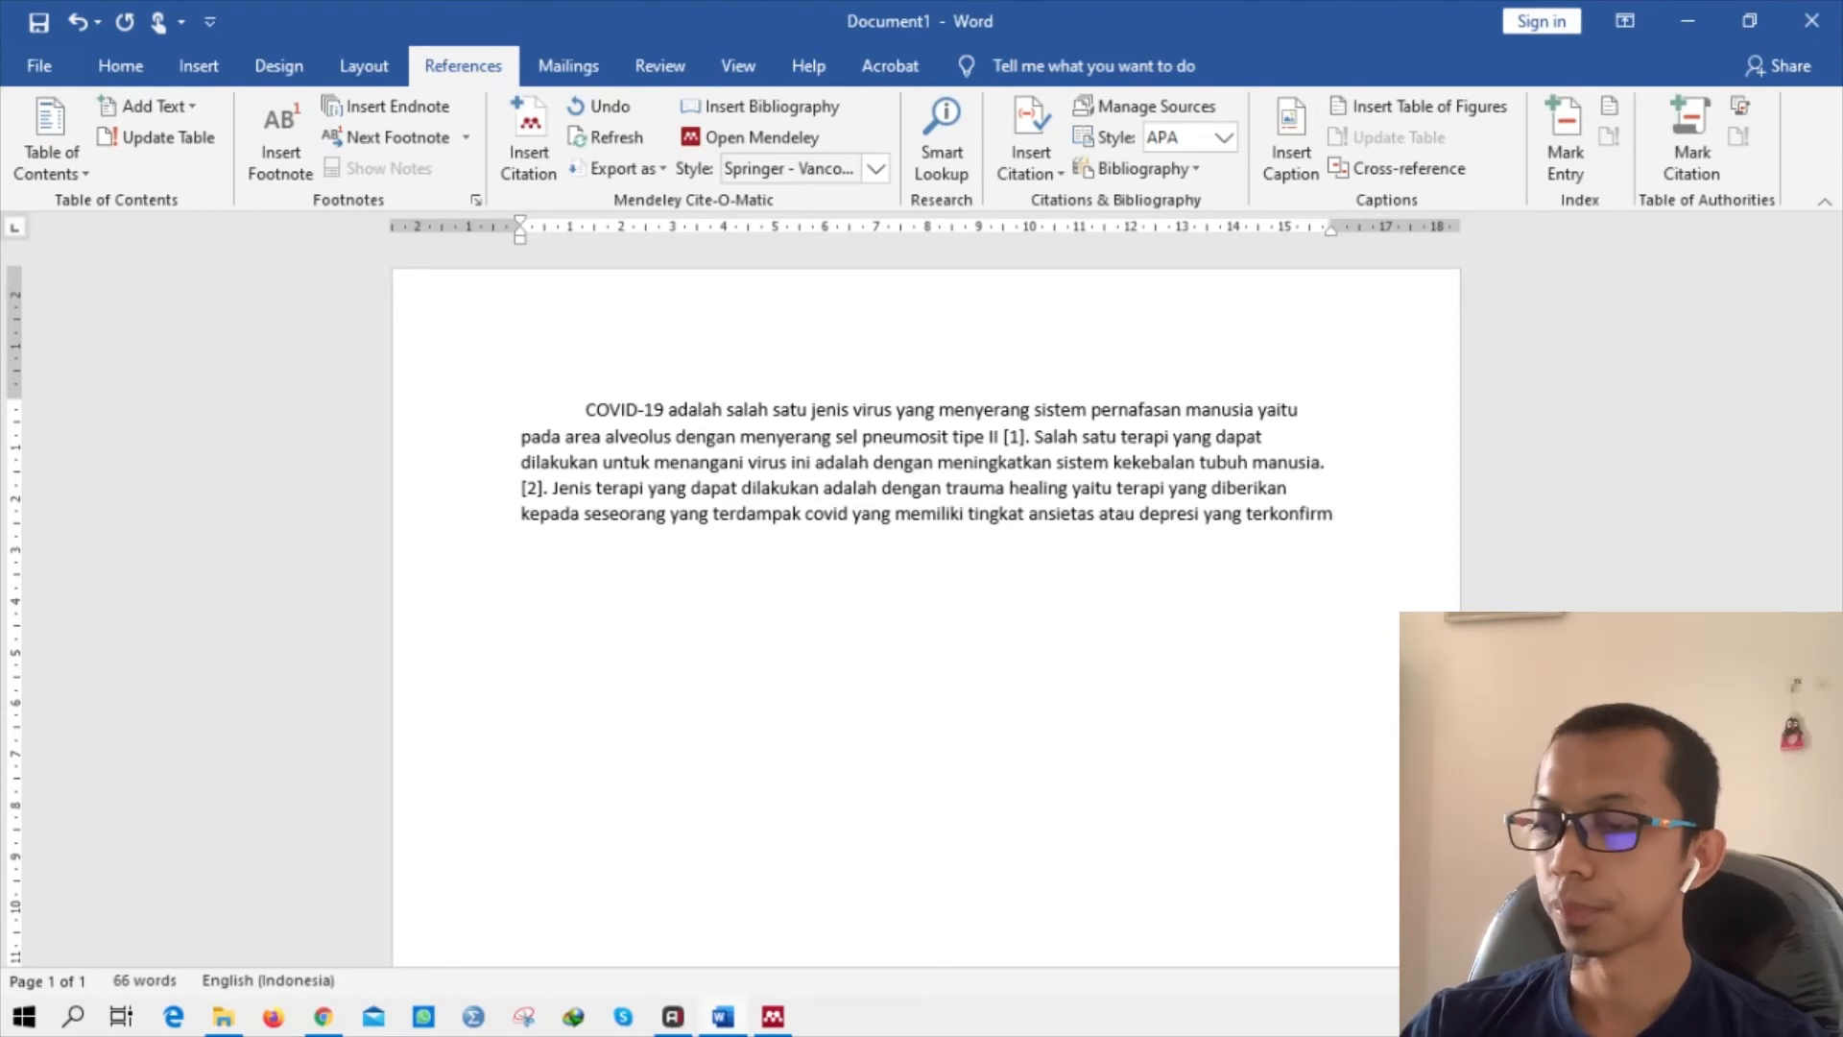
text(masi dengan)
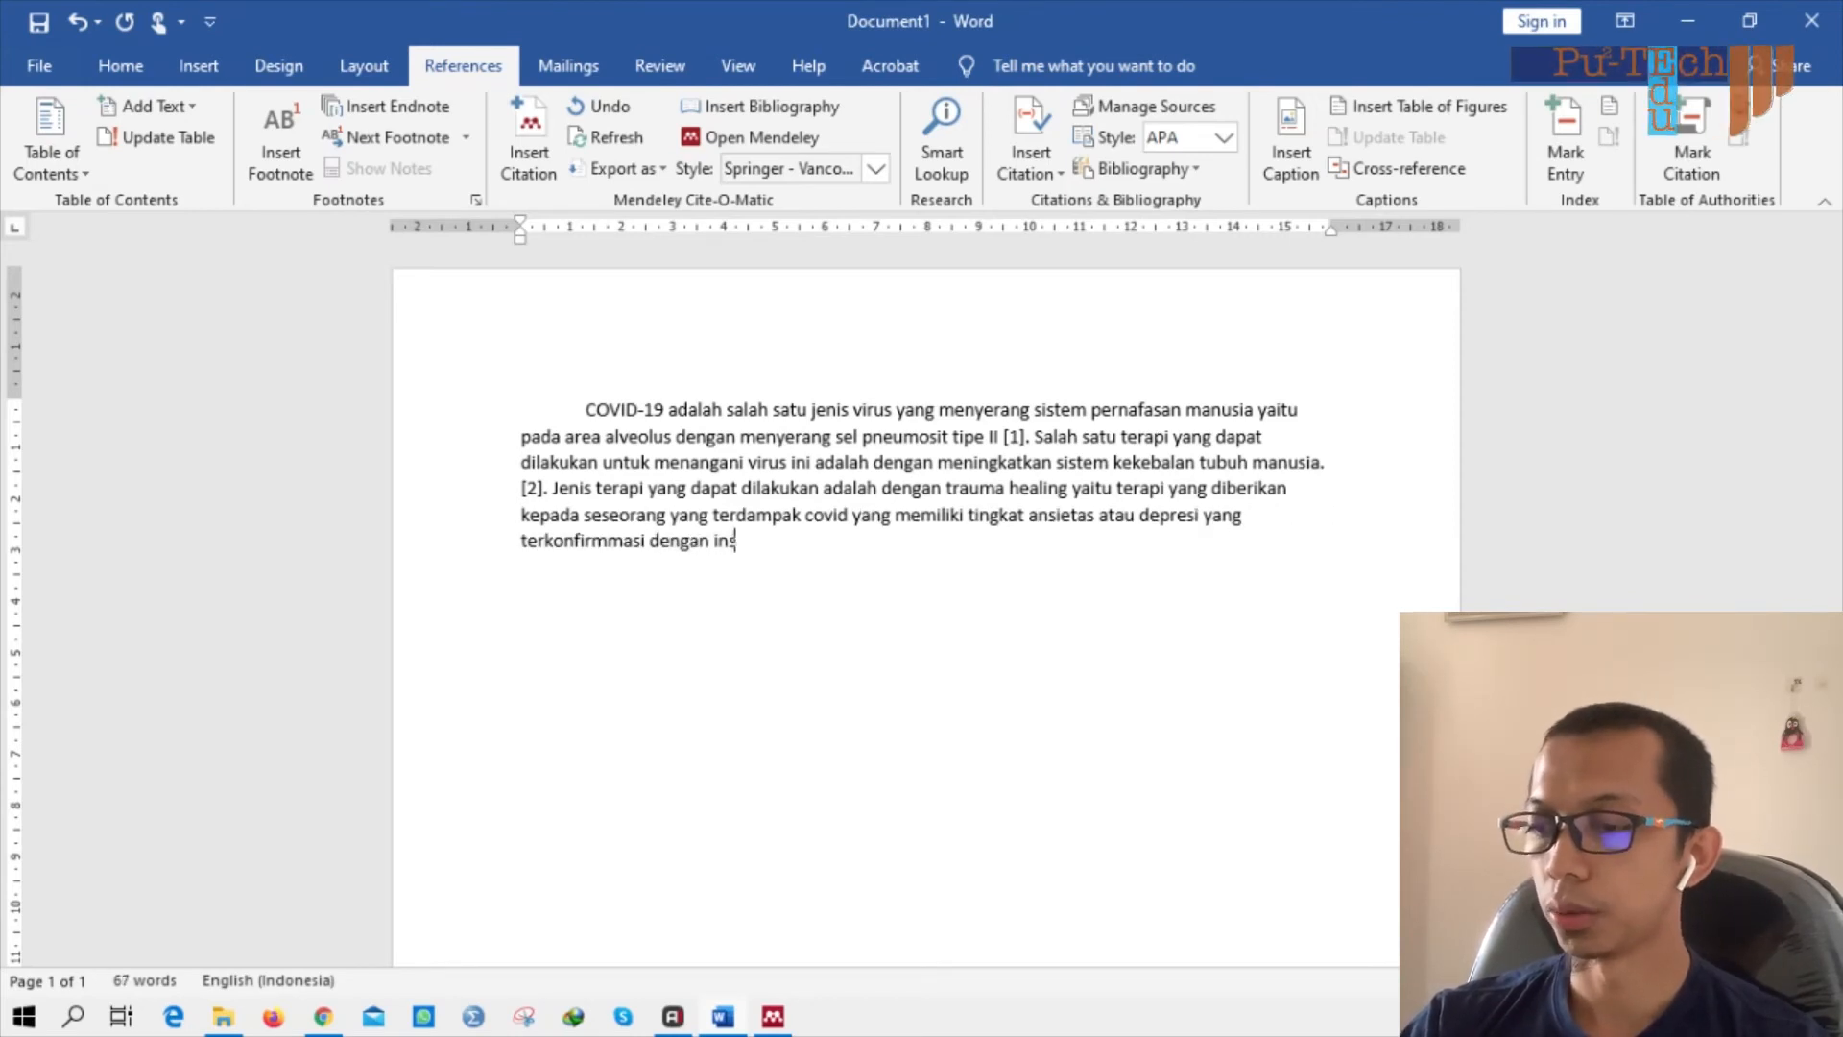
text(instrumen )
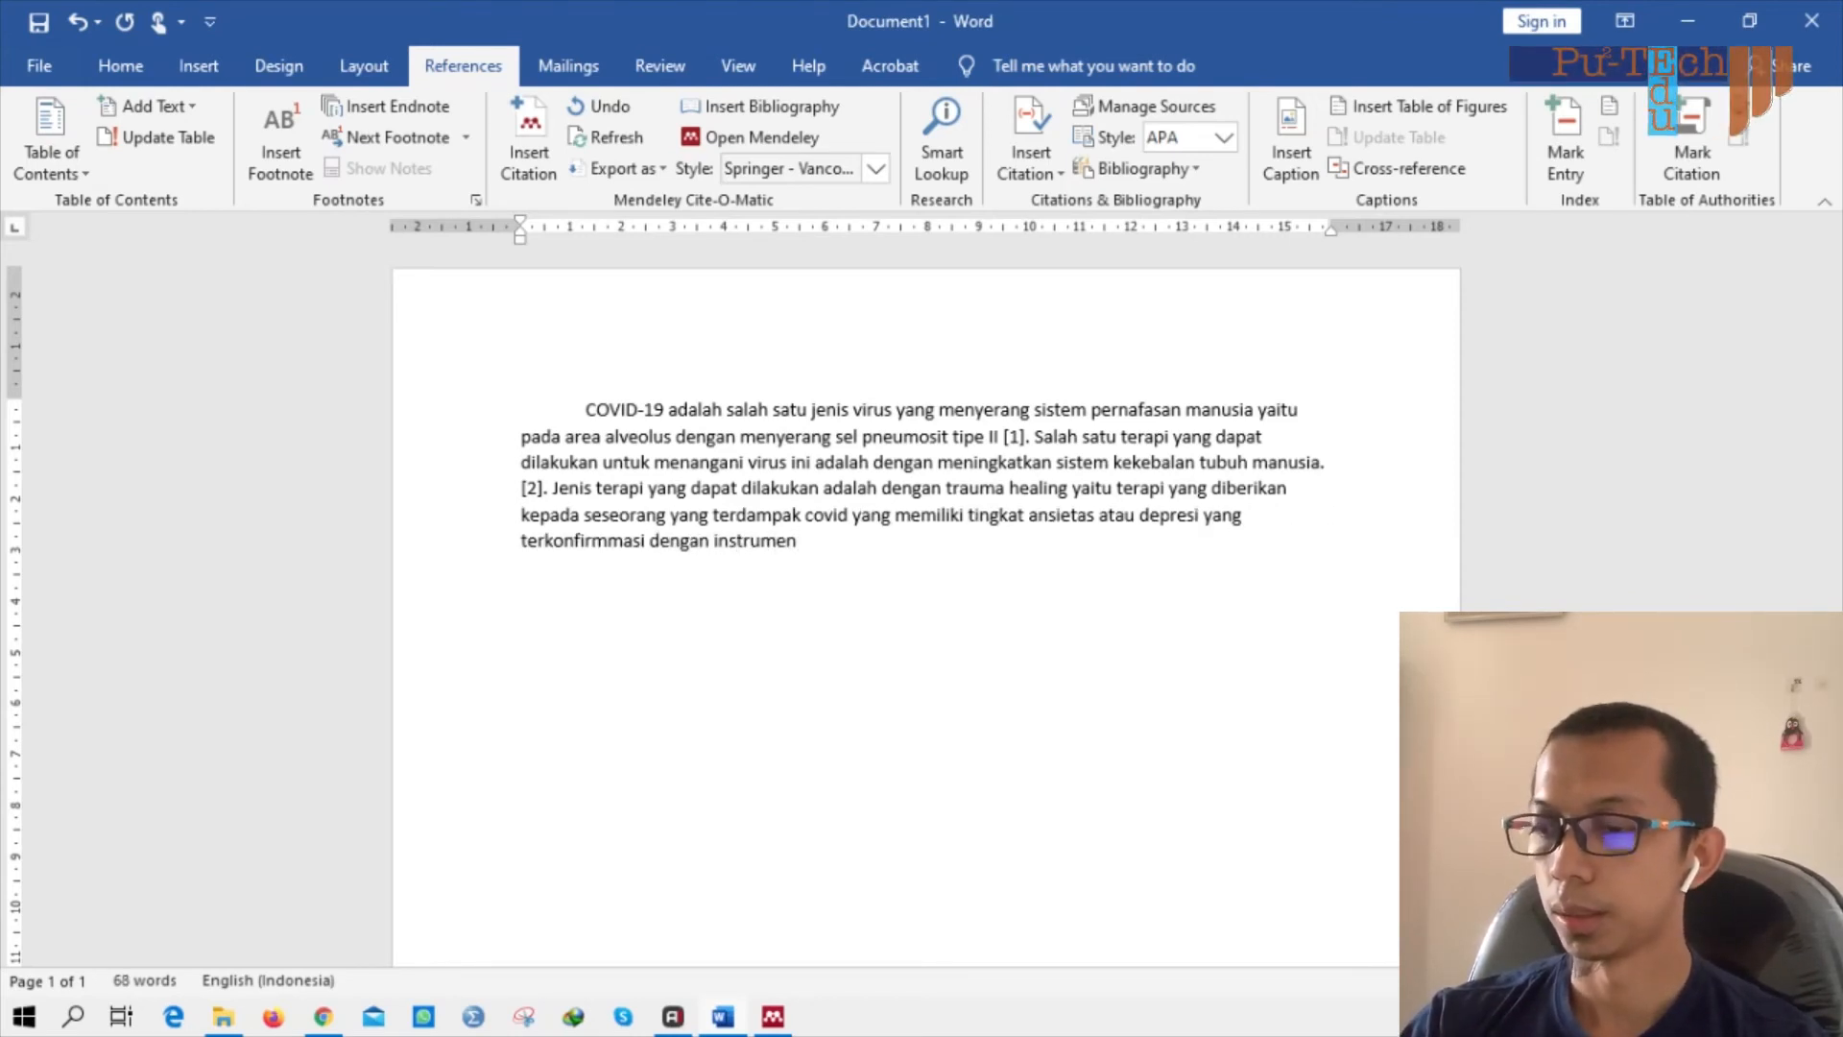
text(anxie)
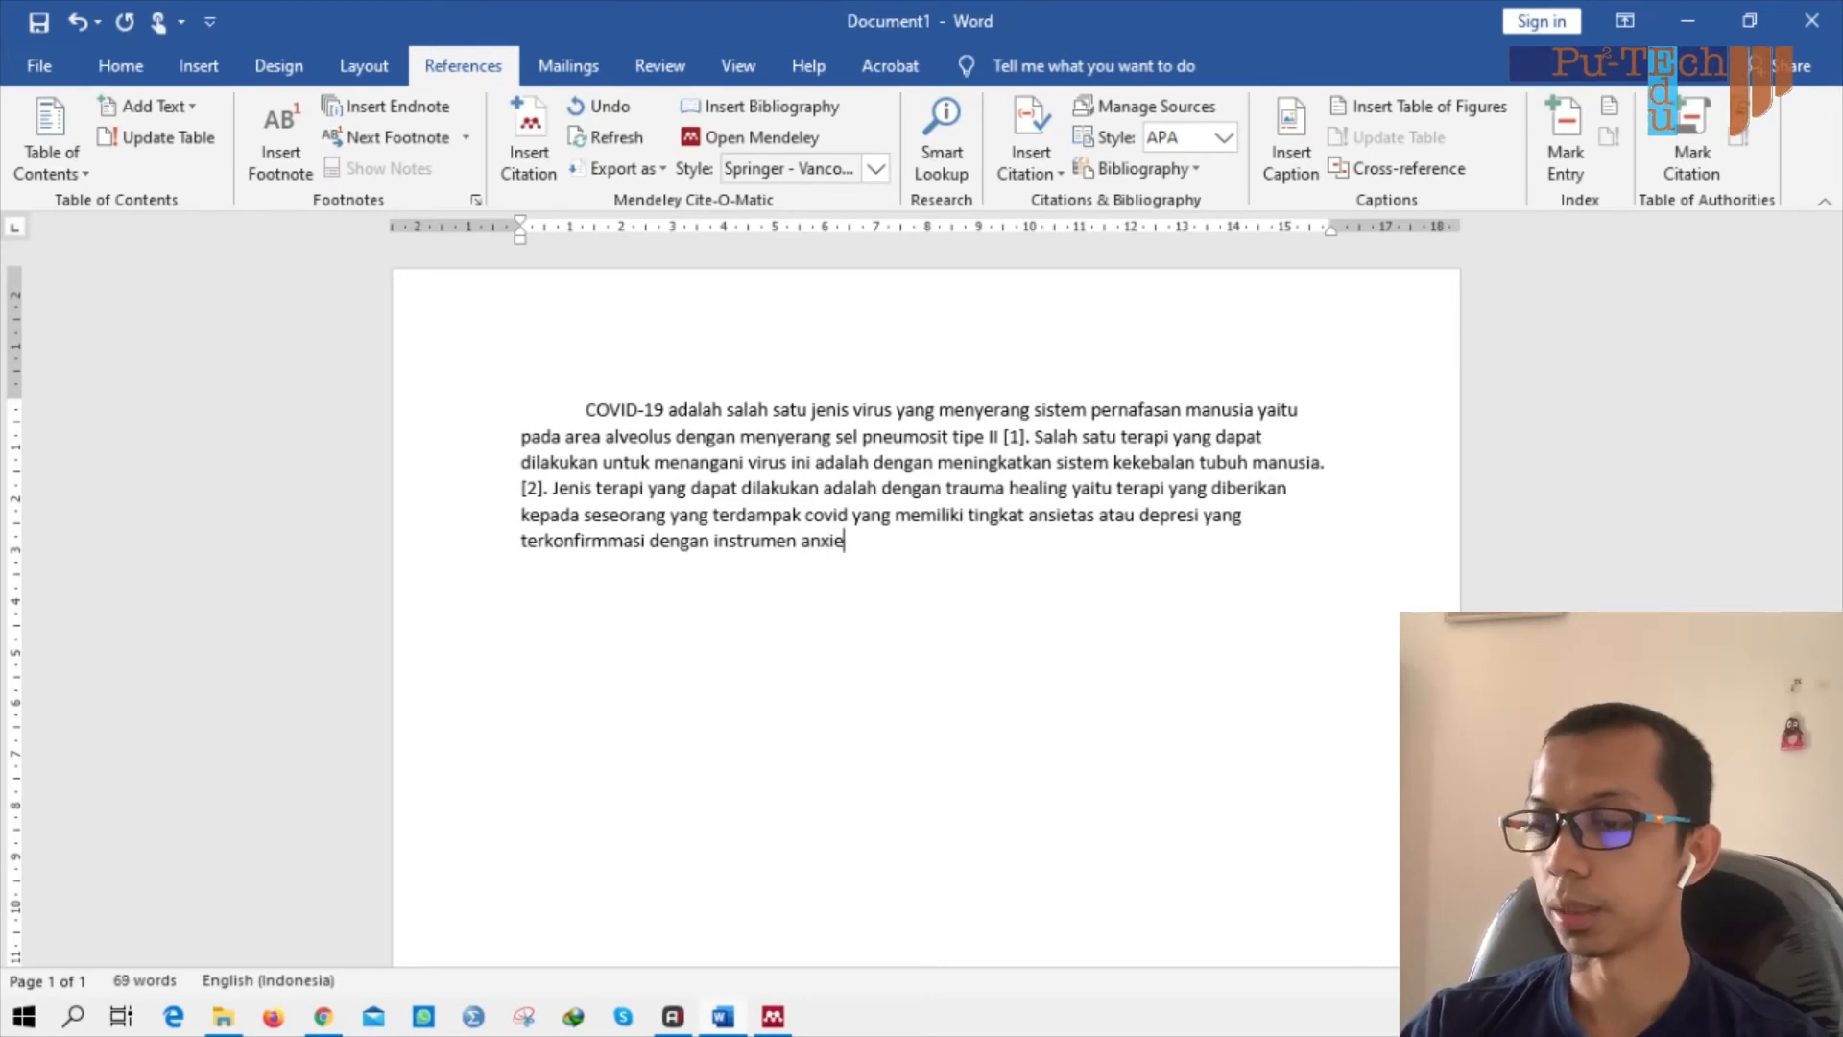
text(ty )
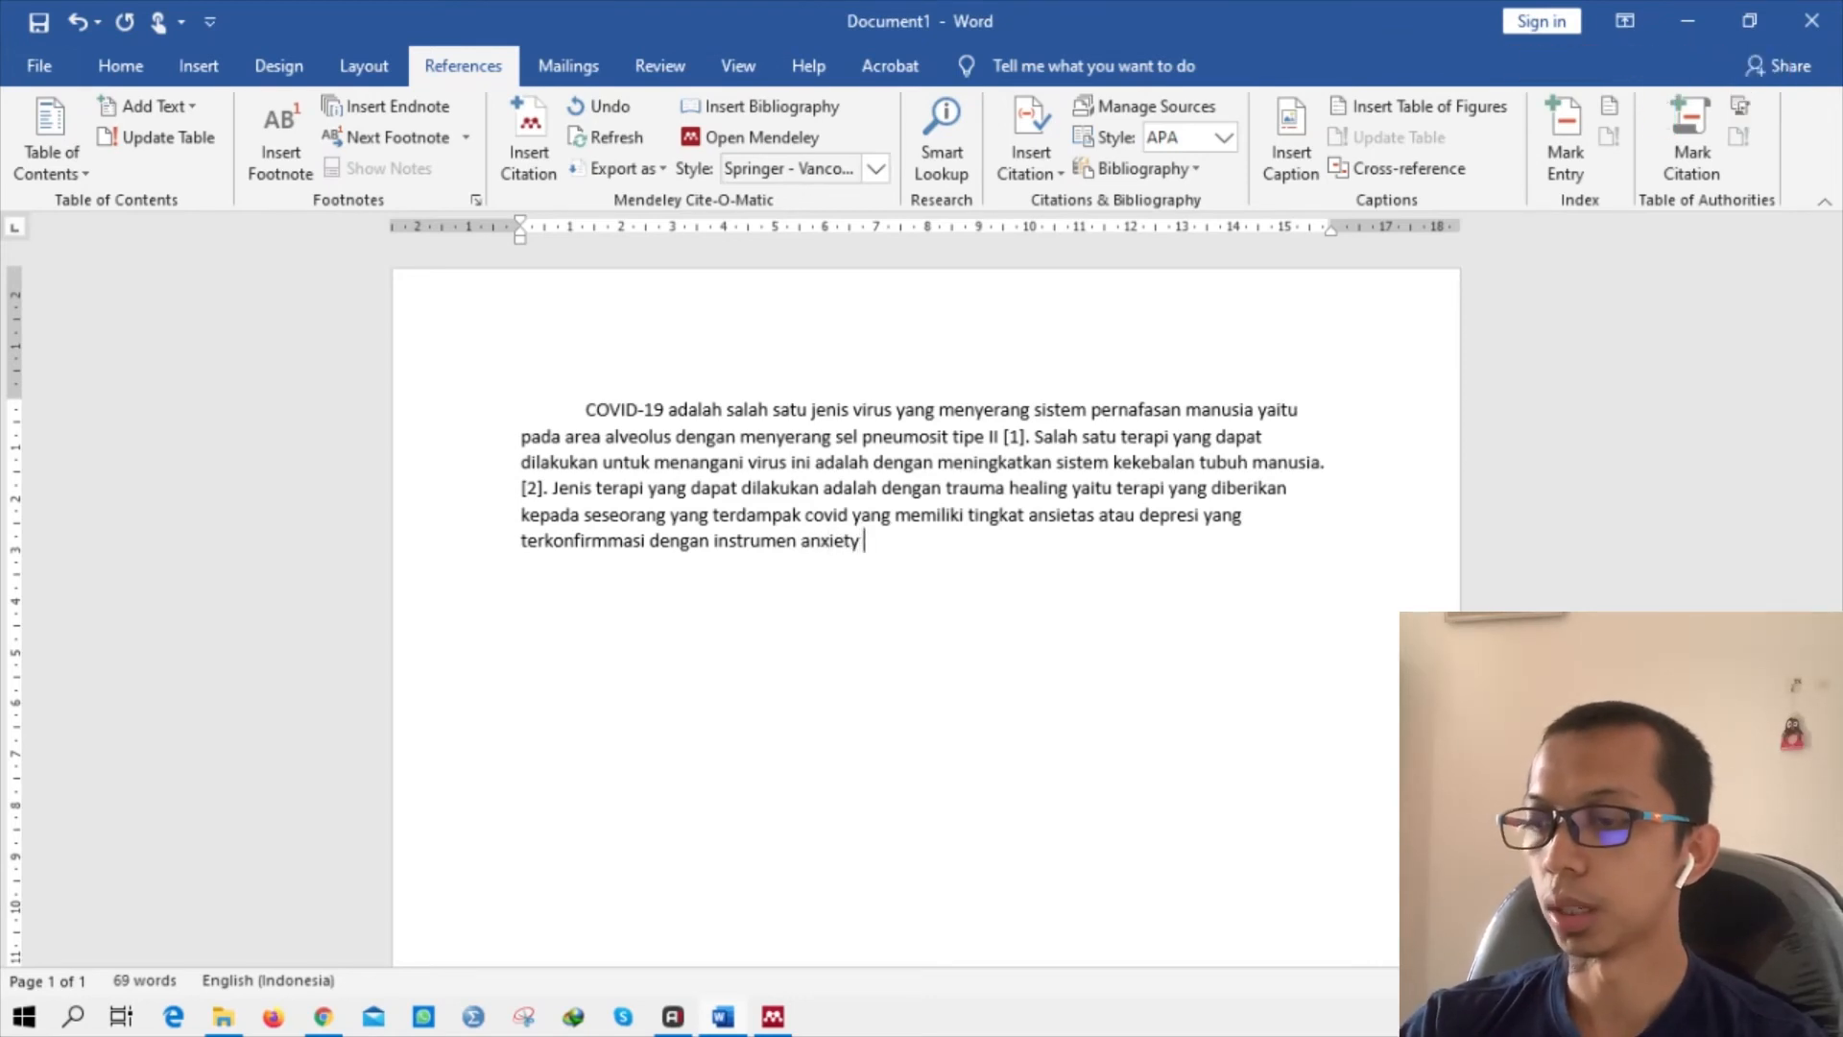
text(scale)
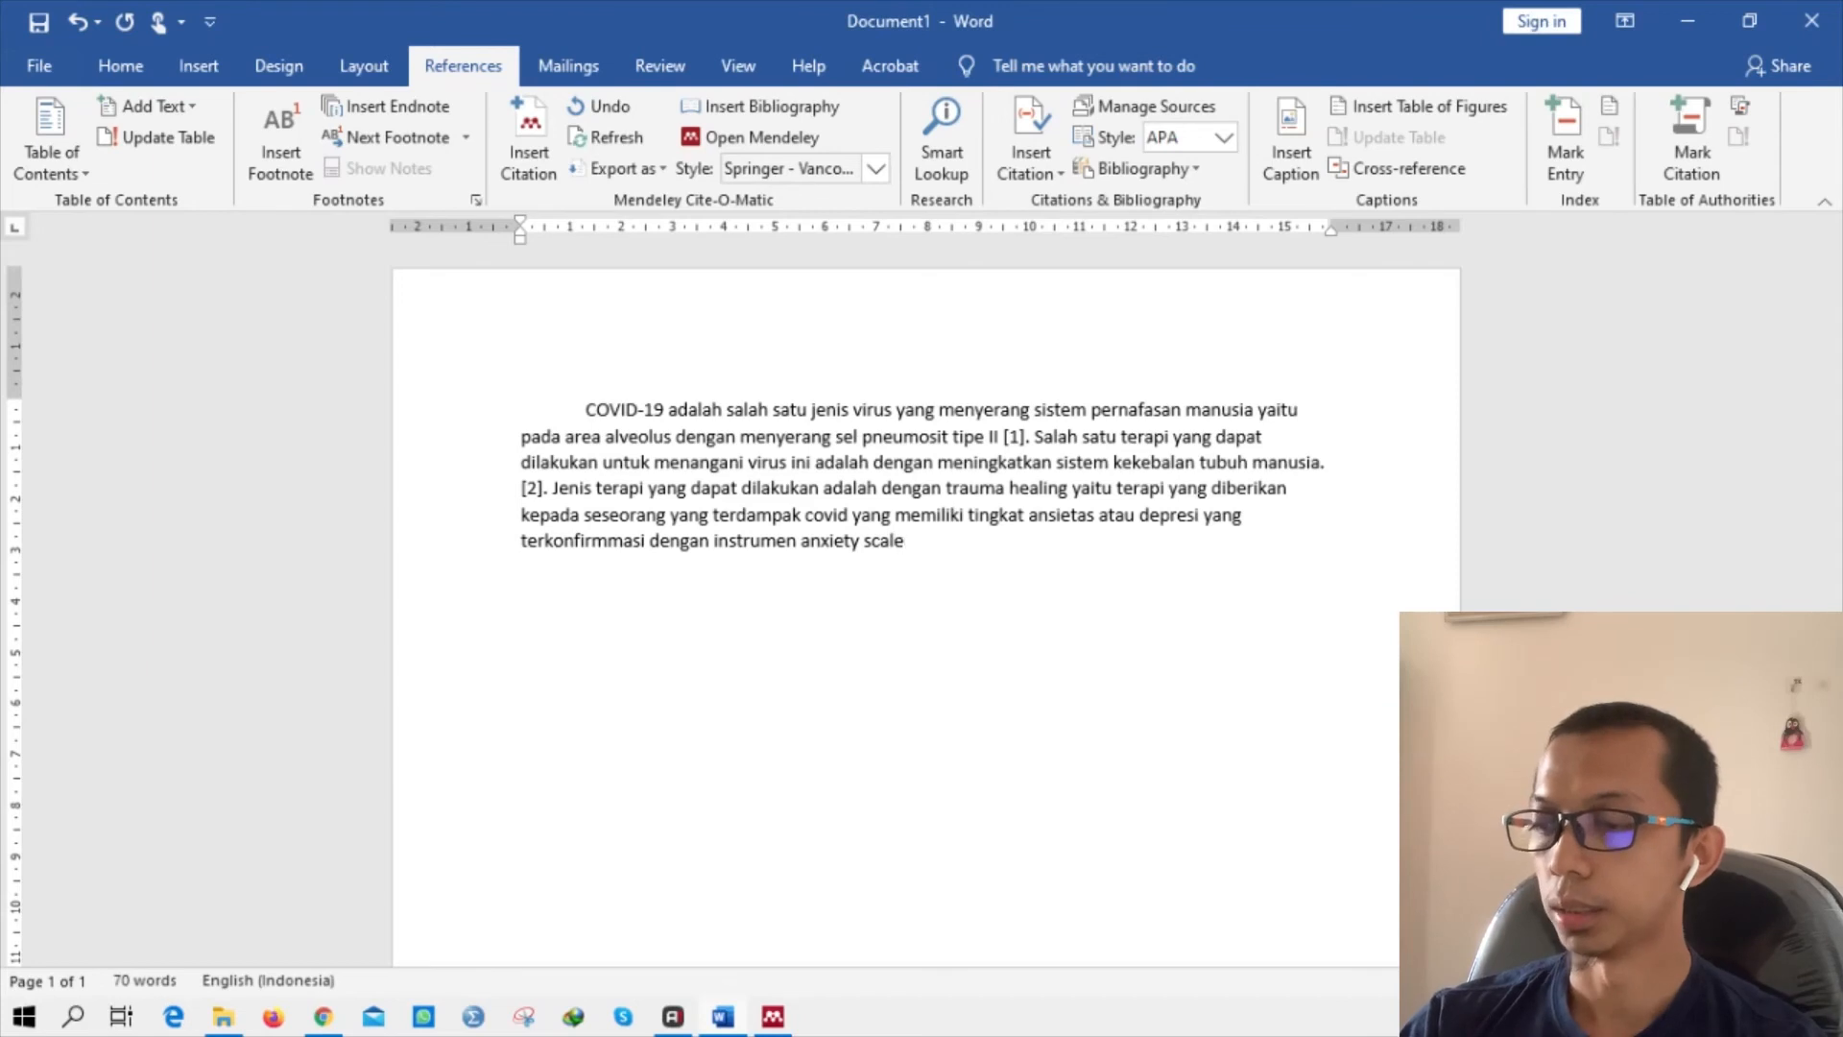
text(.)
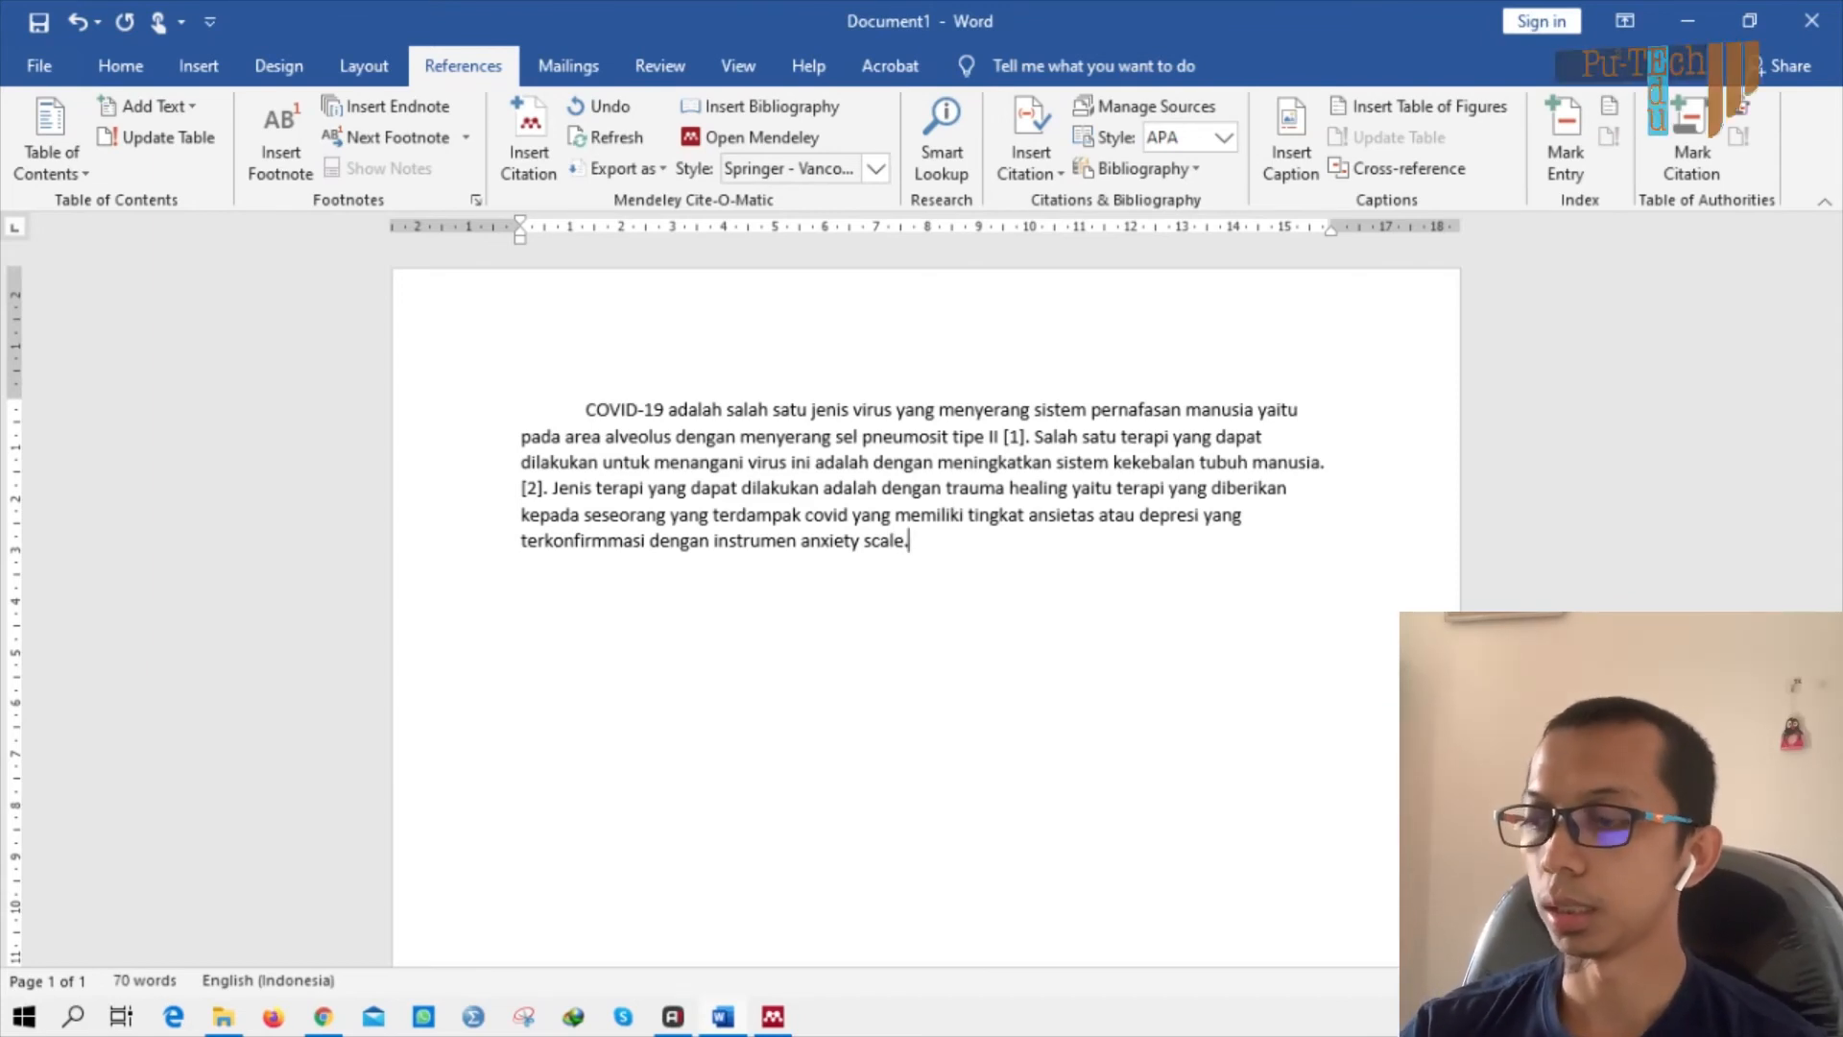
key(BackSpace)
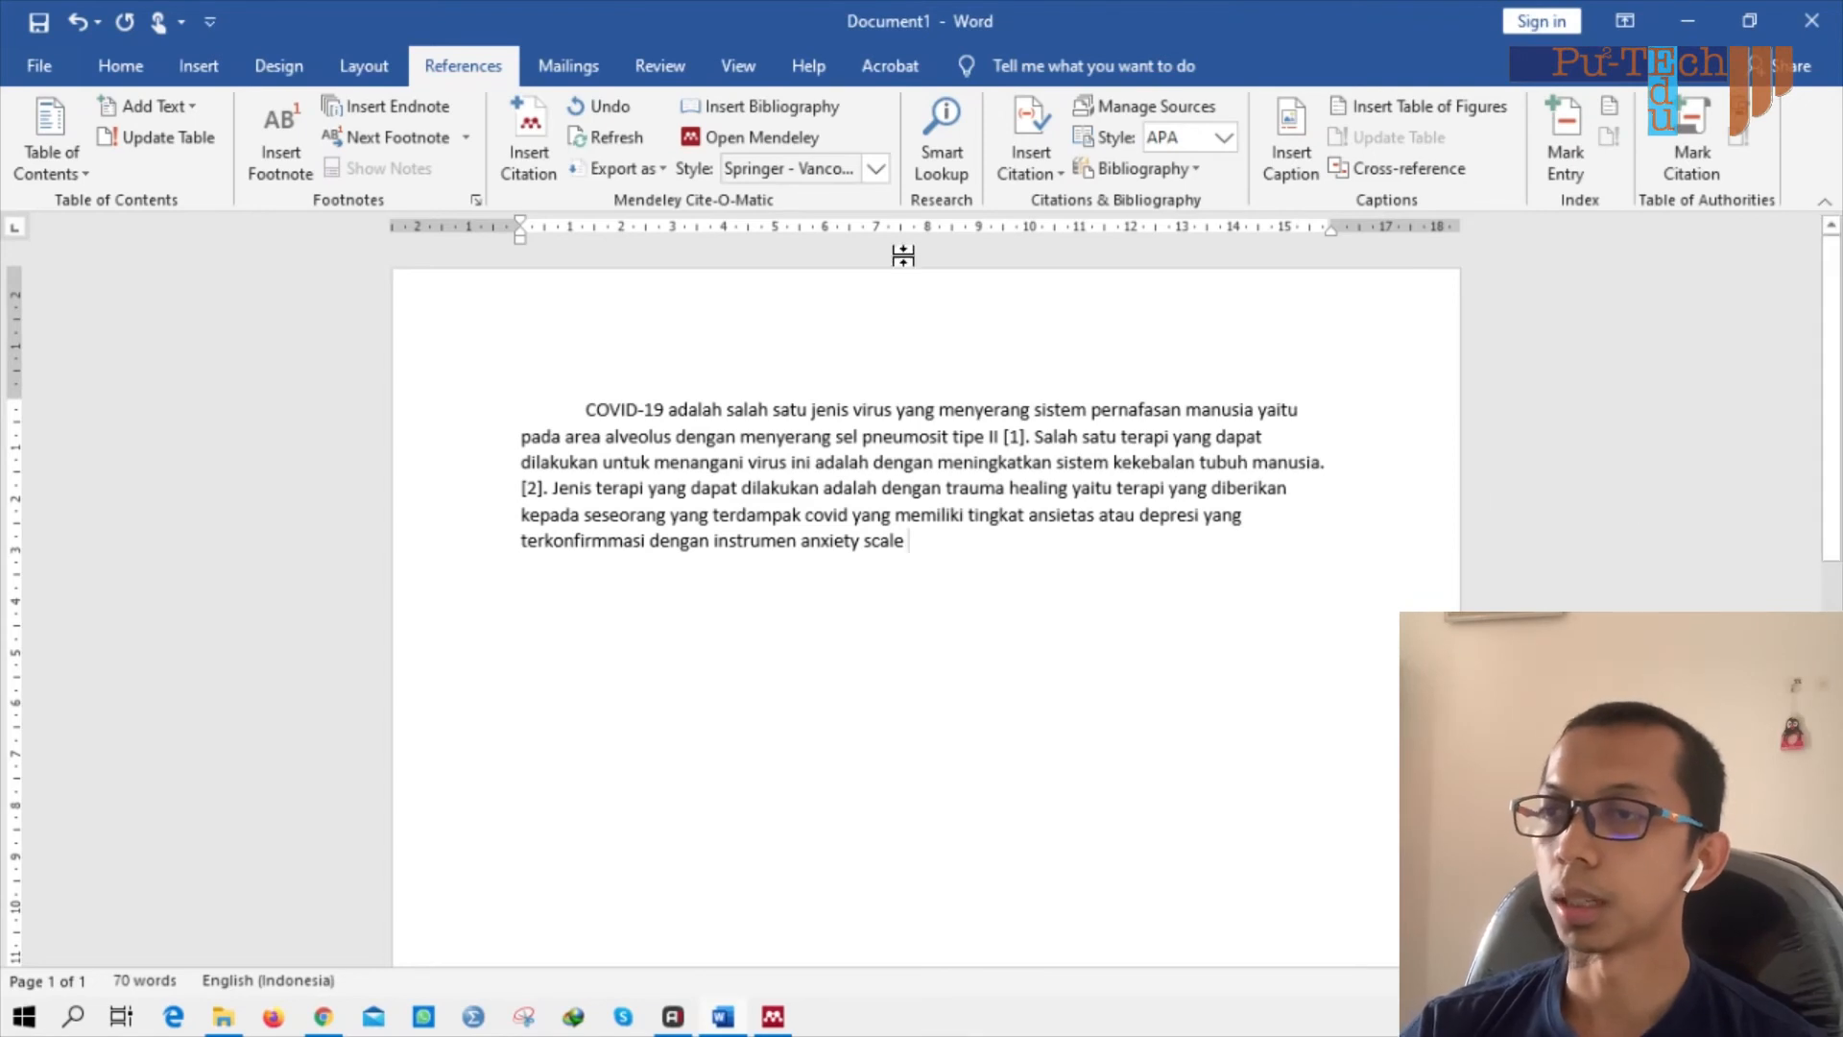
click(537, 153)
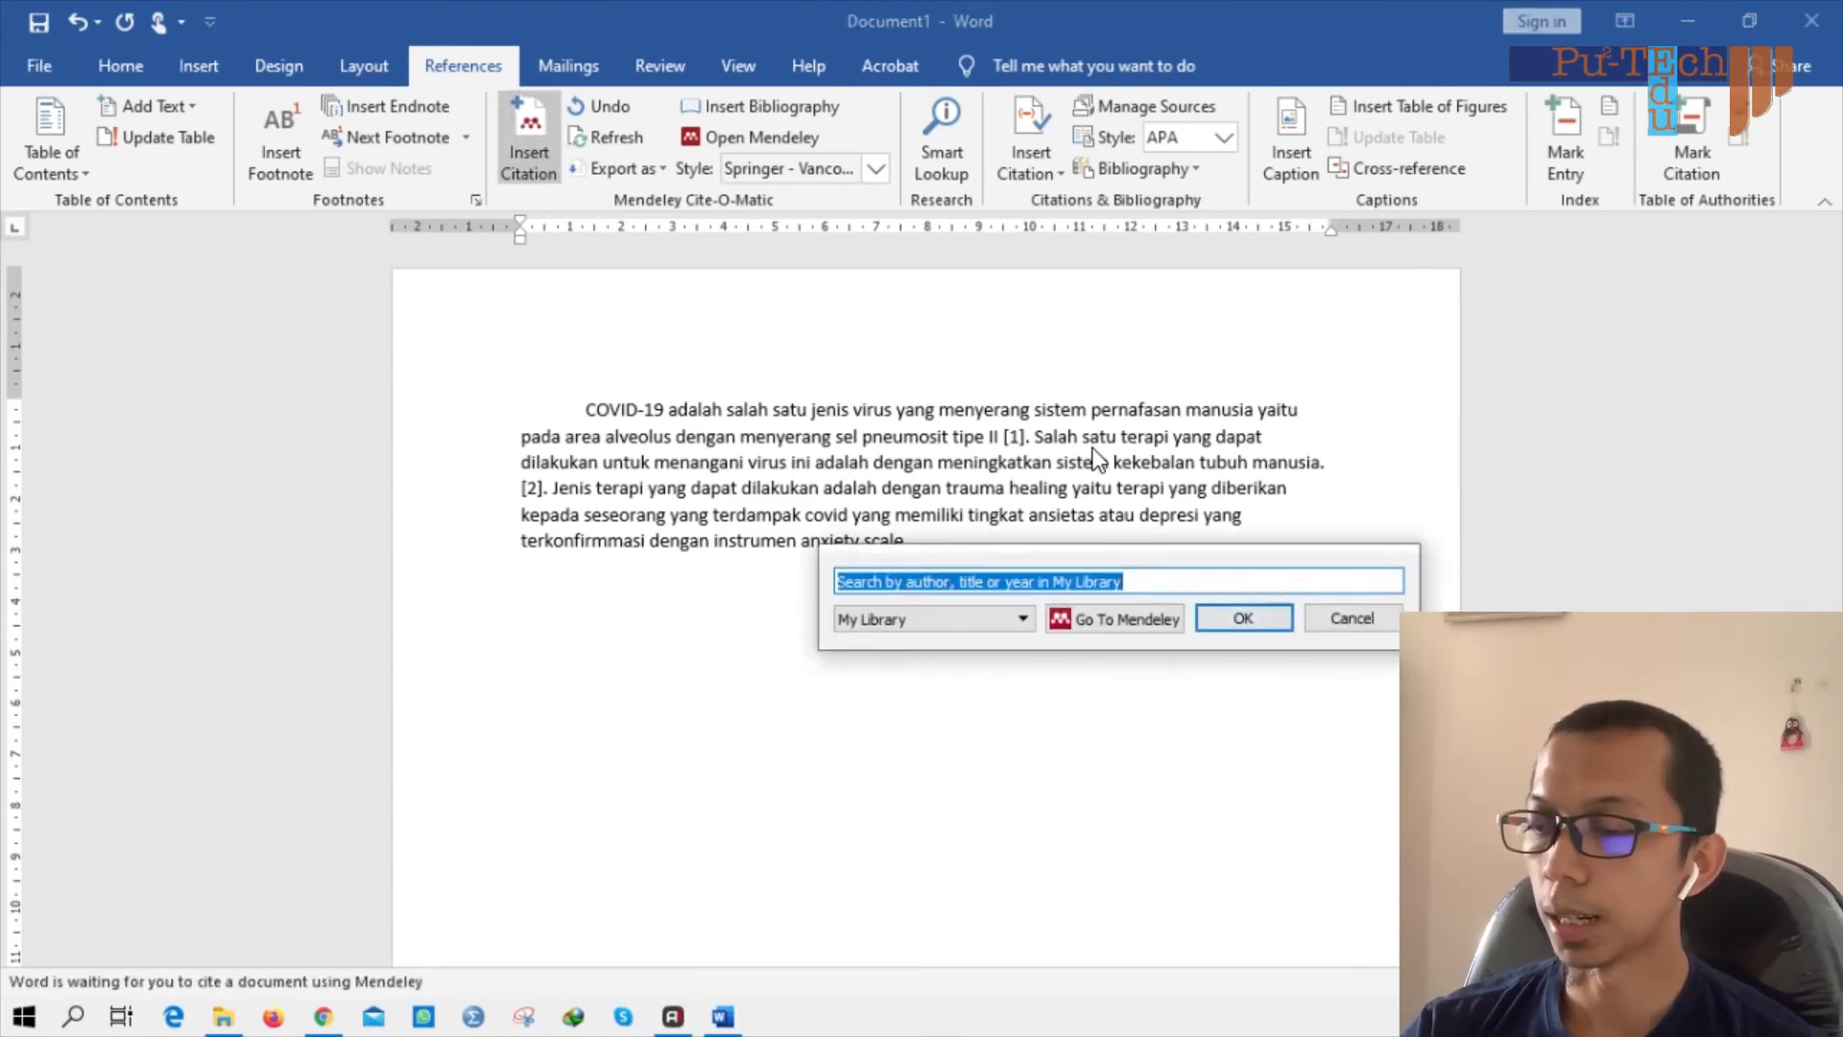
Cite Zaleski 1996, found by searching 'anxie', after 'anxiety scale' as [3], then add a line below.
text(covid)
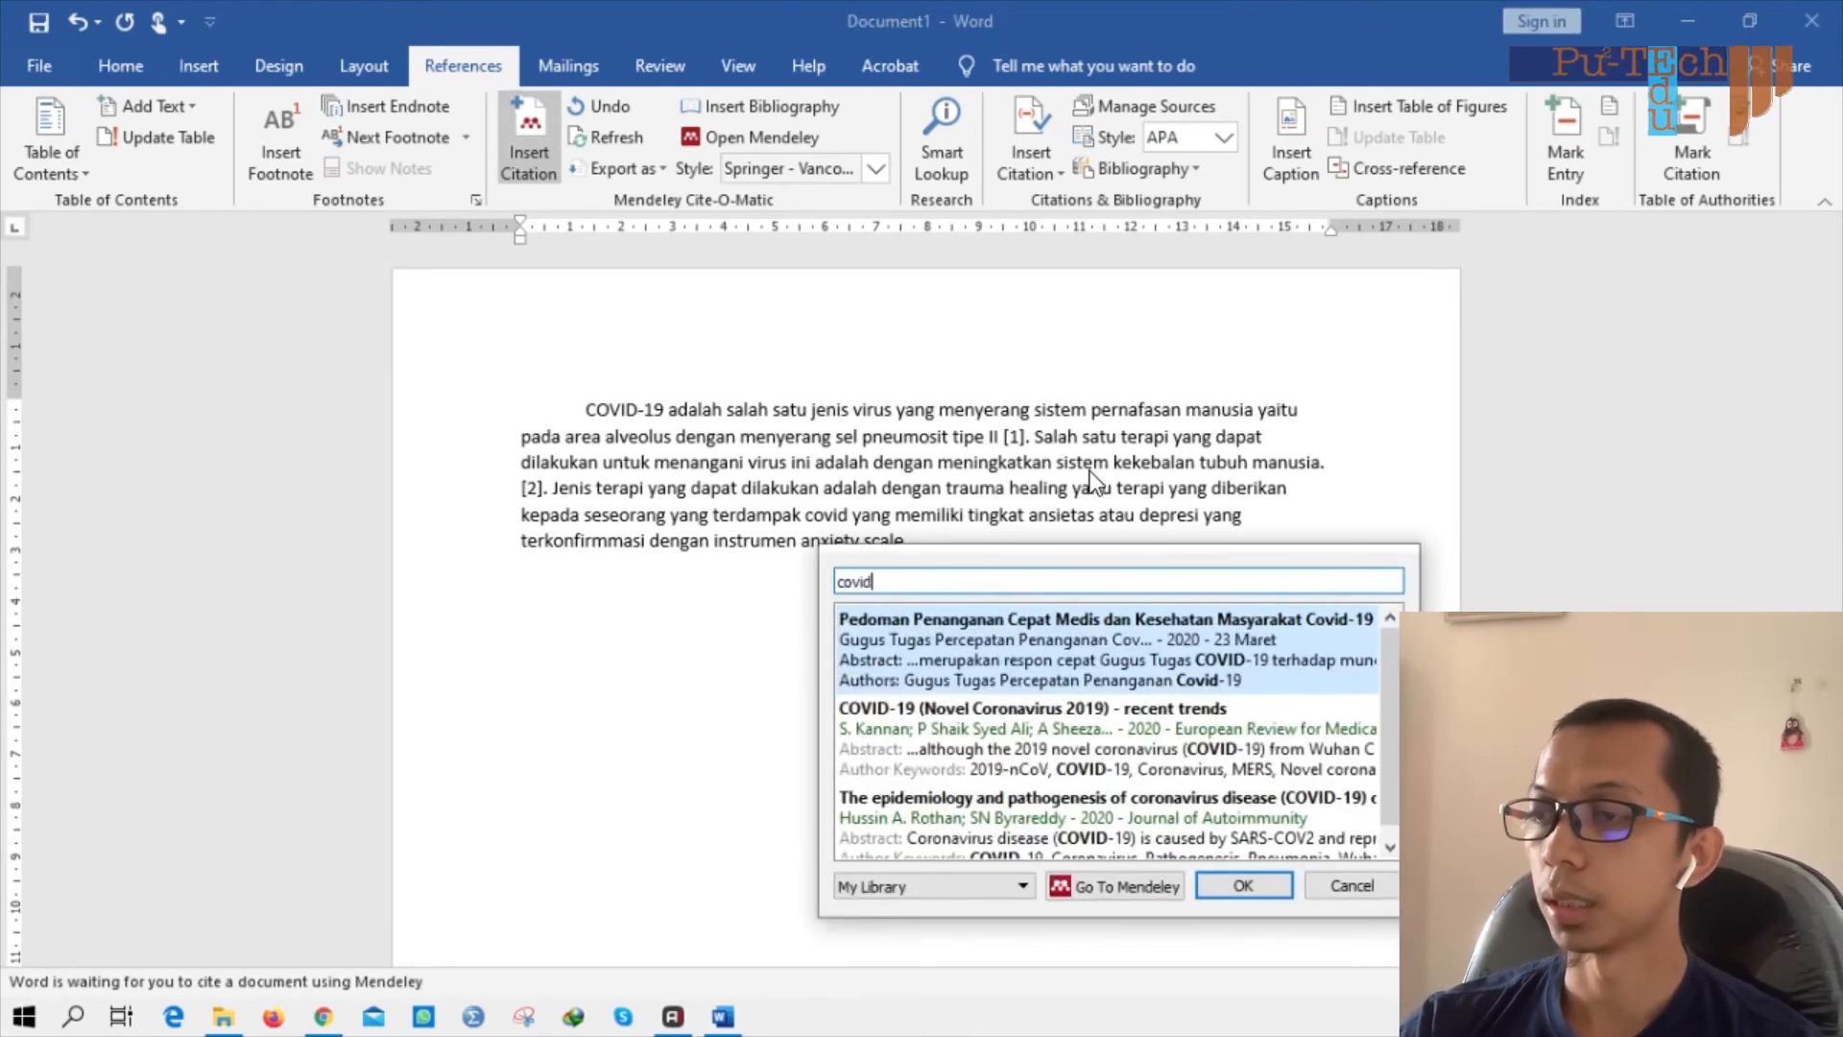
key(BackSpace)
key(BackSpace)
key(BackSpace)
key(BackSpace)
key(BackSpace)
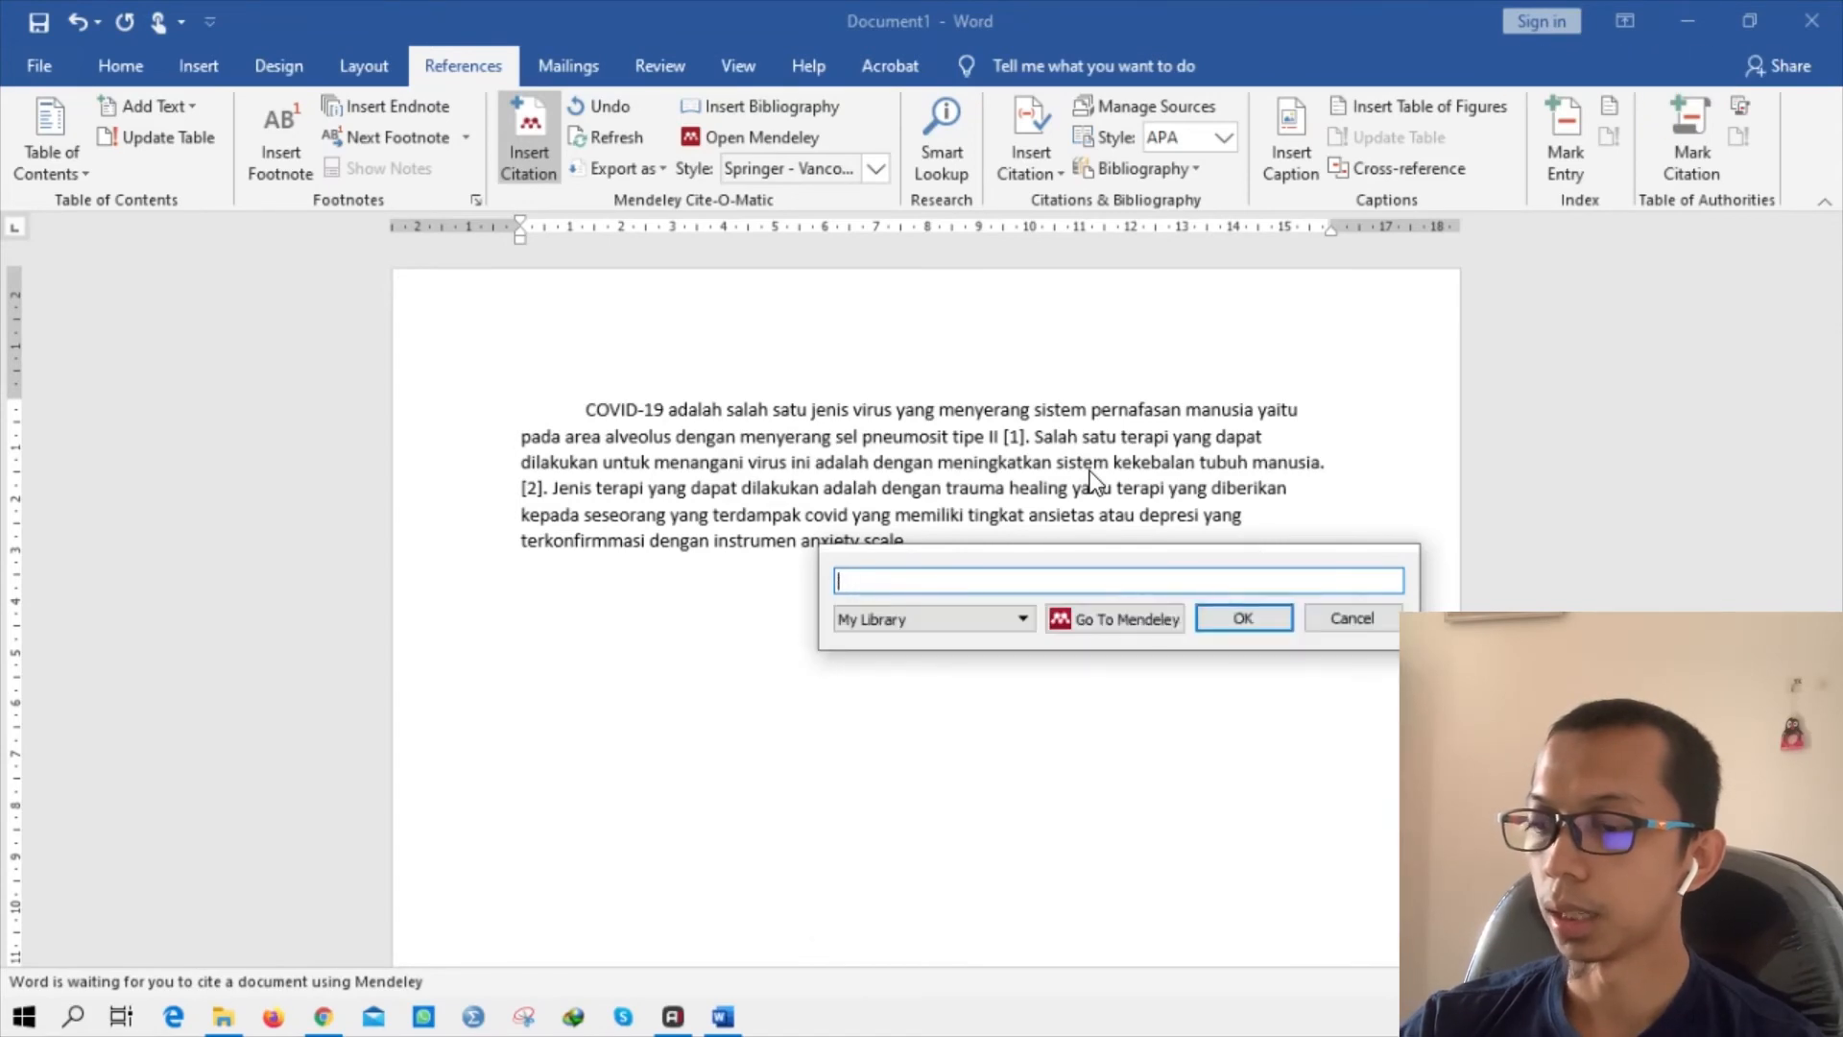
text(anxie)
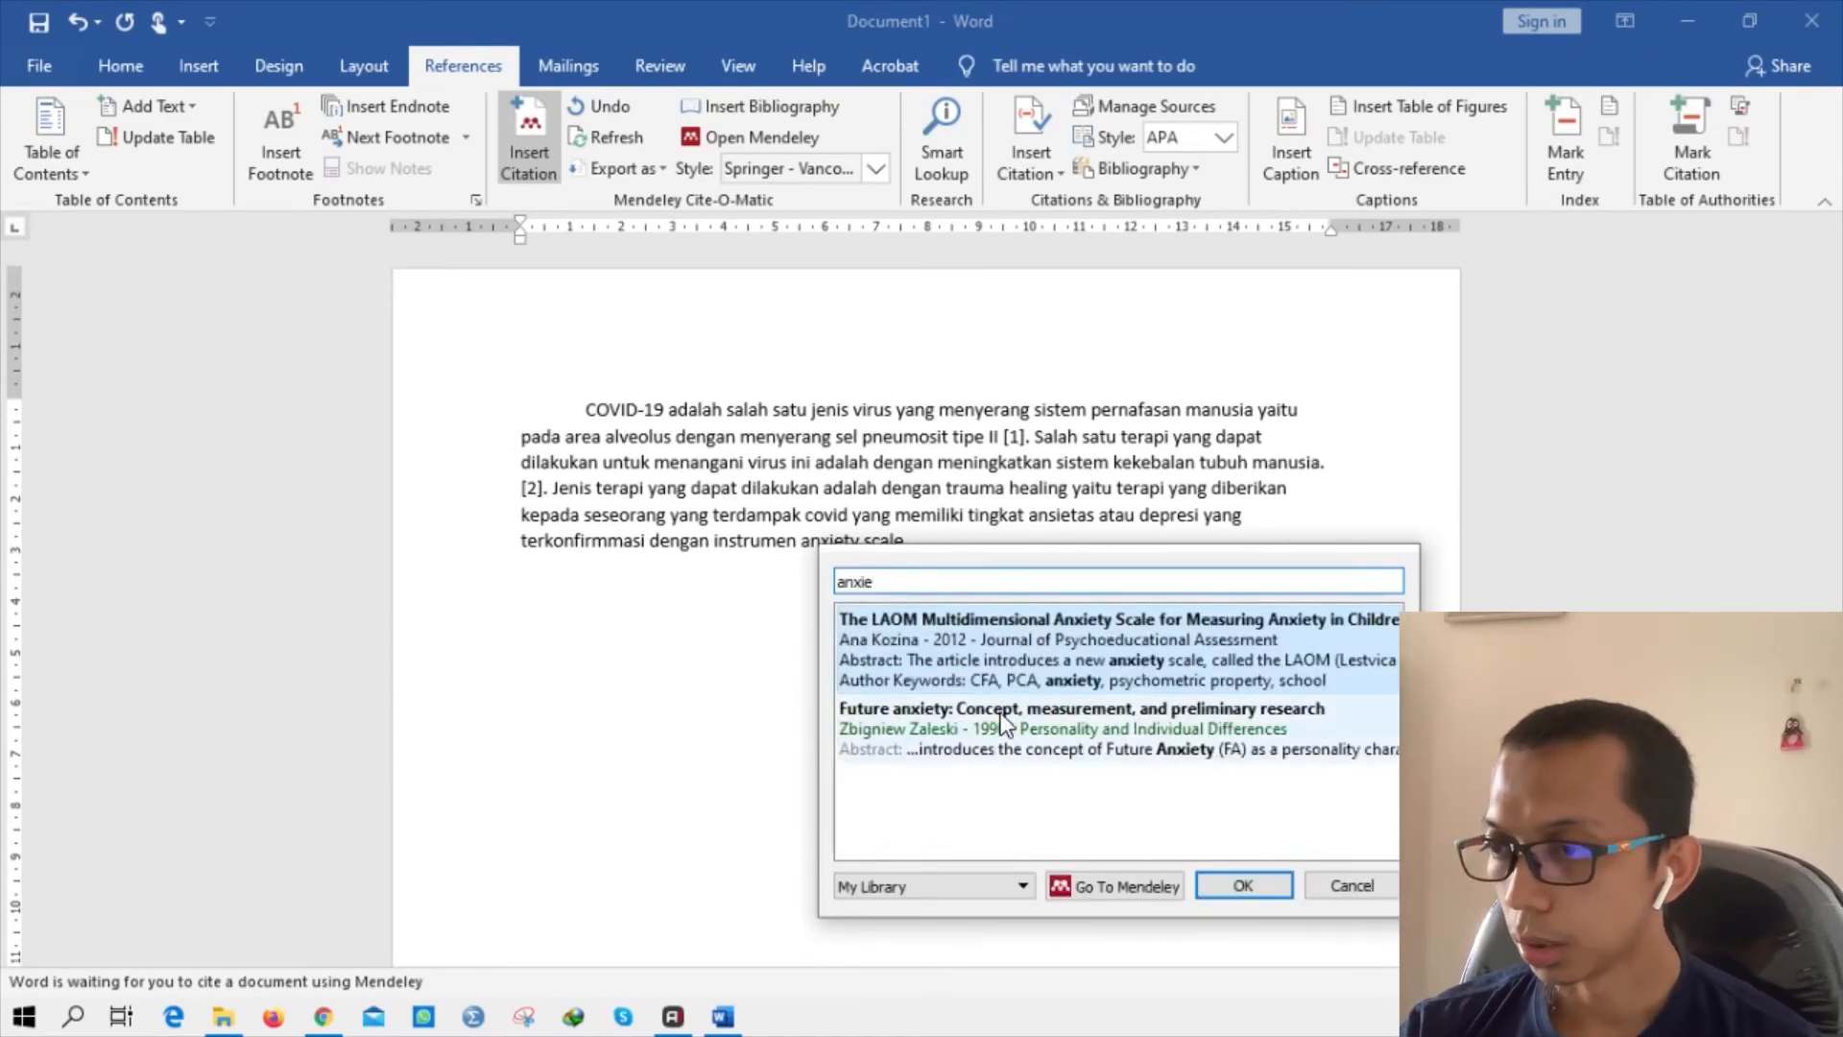
click(1000, 727)
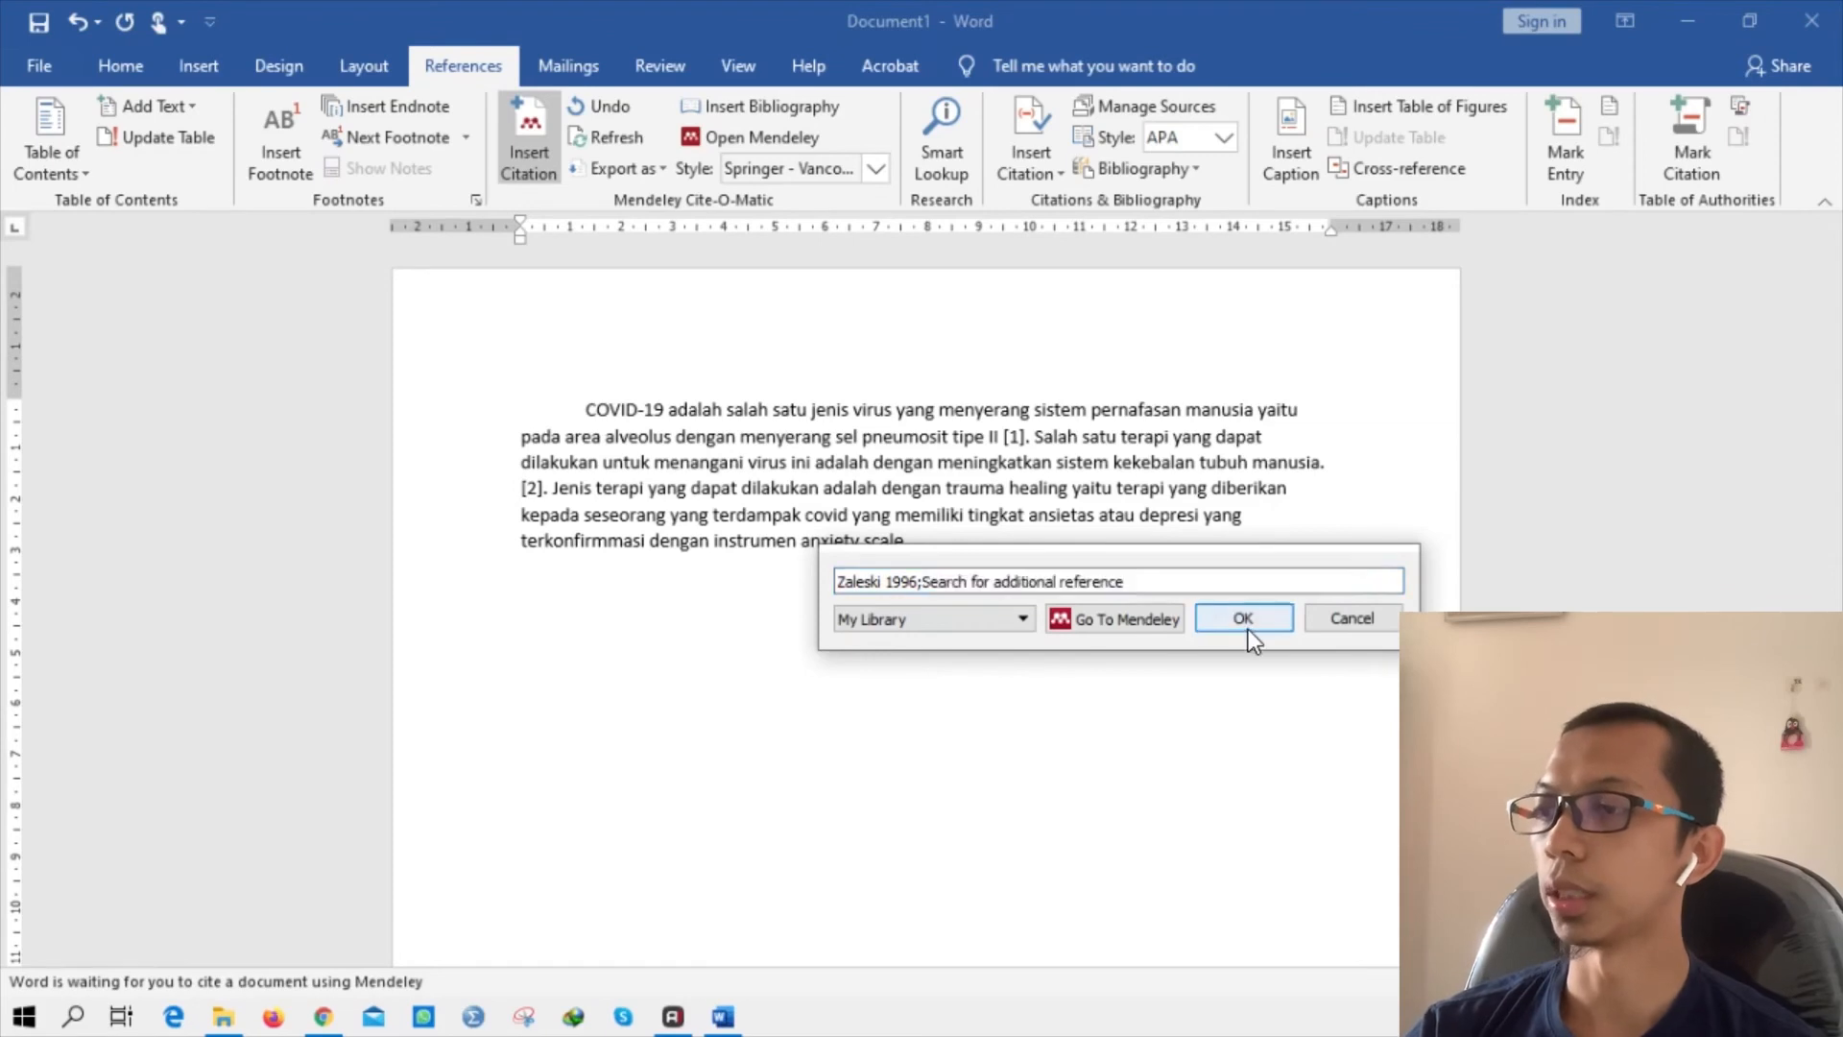
click(1243, 618)
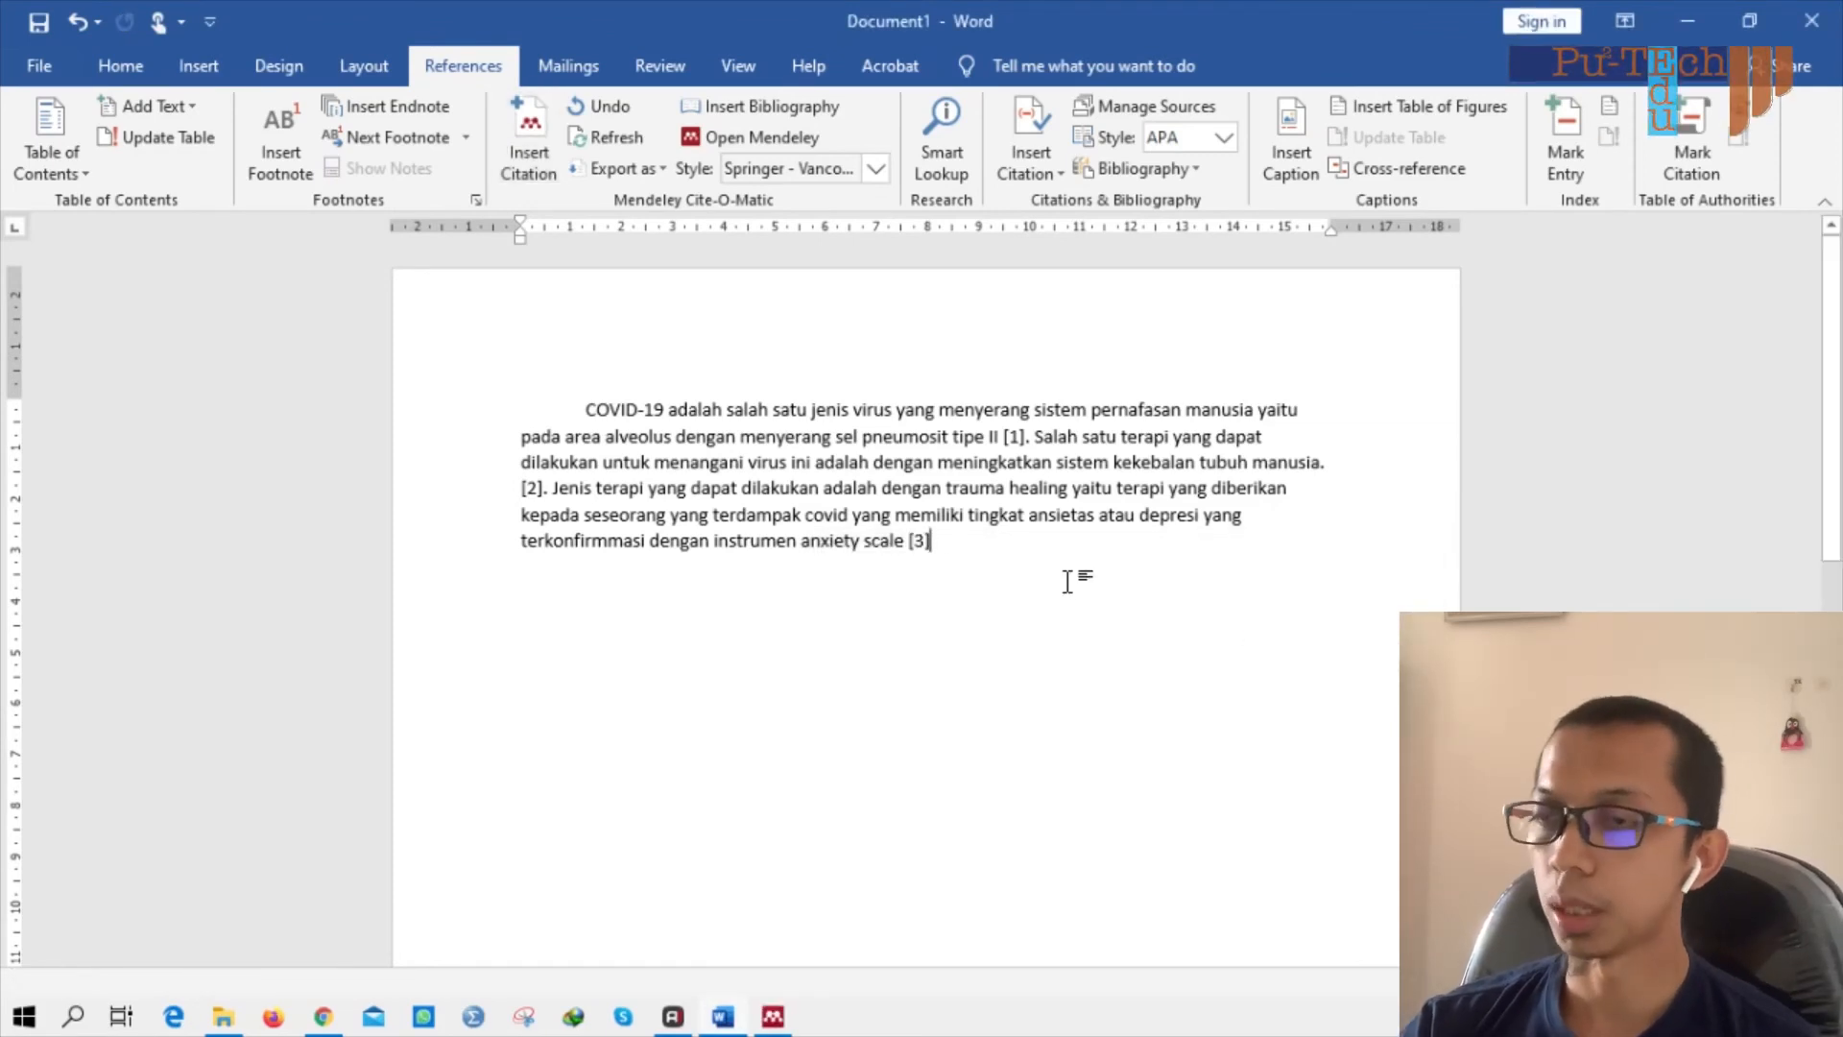
key(Return)
key(Return)
key(Return)
key(Return)
key(Return)
key(Return)
key(Return)
key(Return)
key(Return)
key(Return)
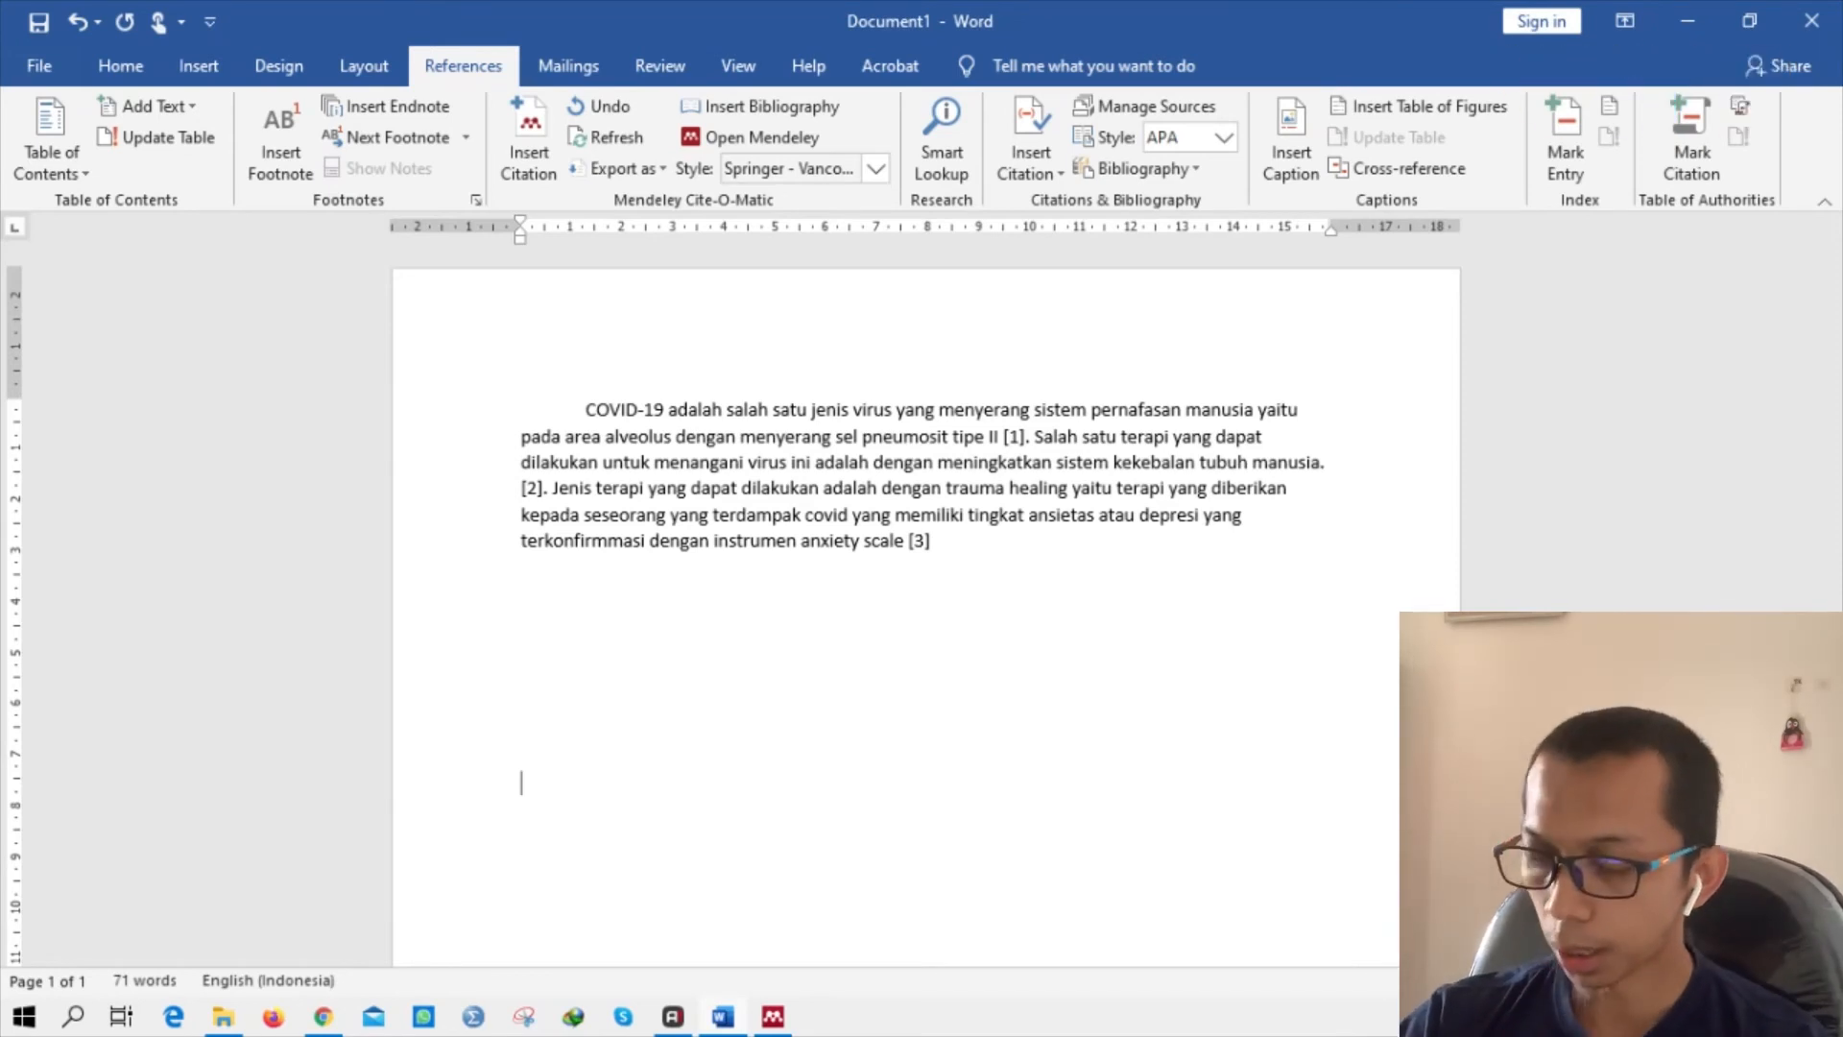
Insert a page break, add a centred 'DAFTAR PUSTAKA' heading, and left-align the line beneath it.
key(ctrl+Return)
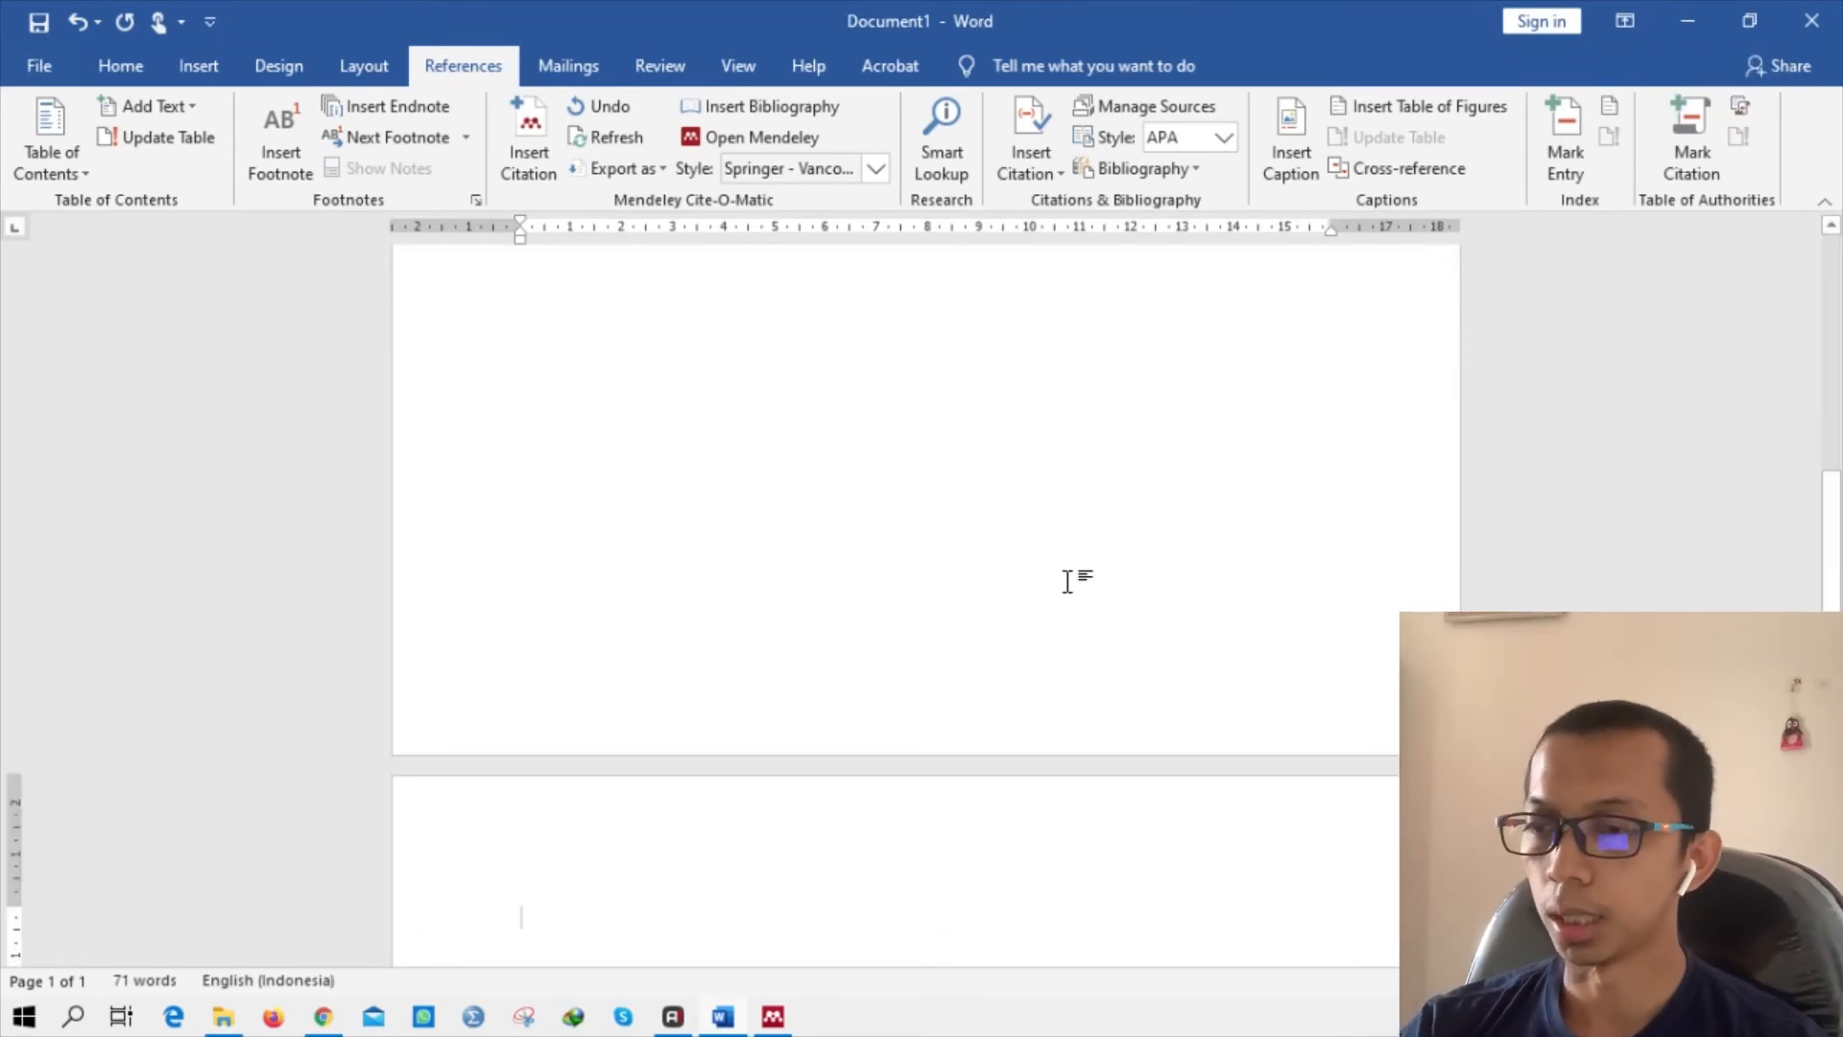
key(ctrl+e)
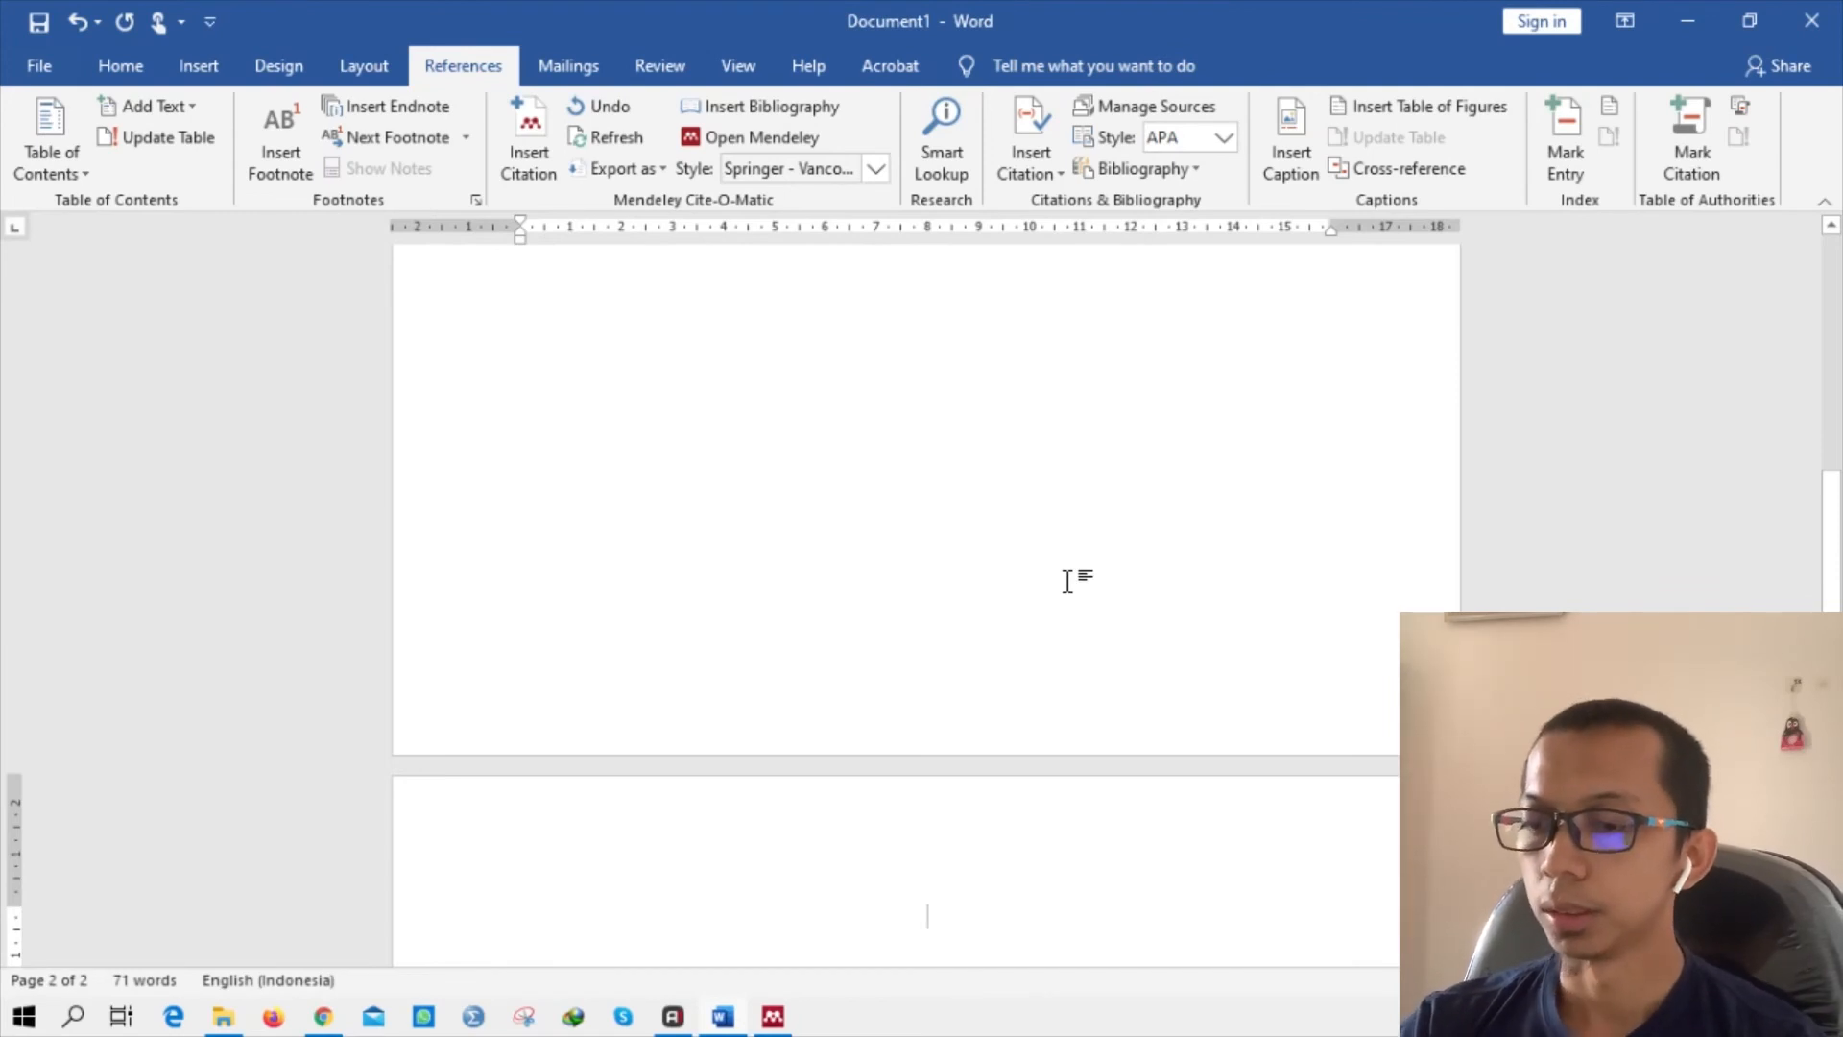
text(DAFTAR U)
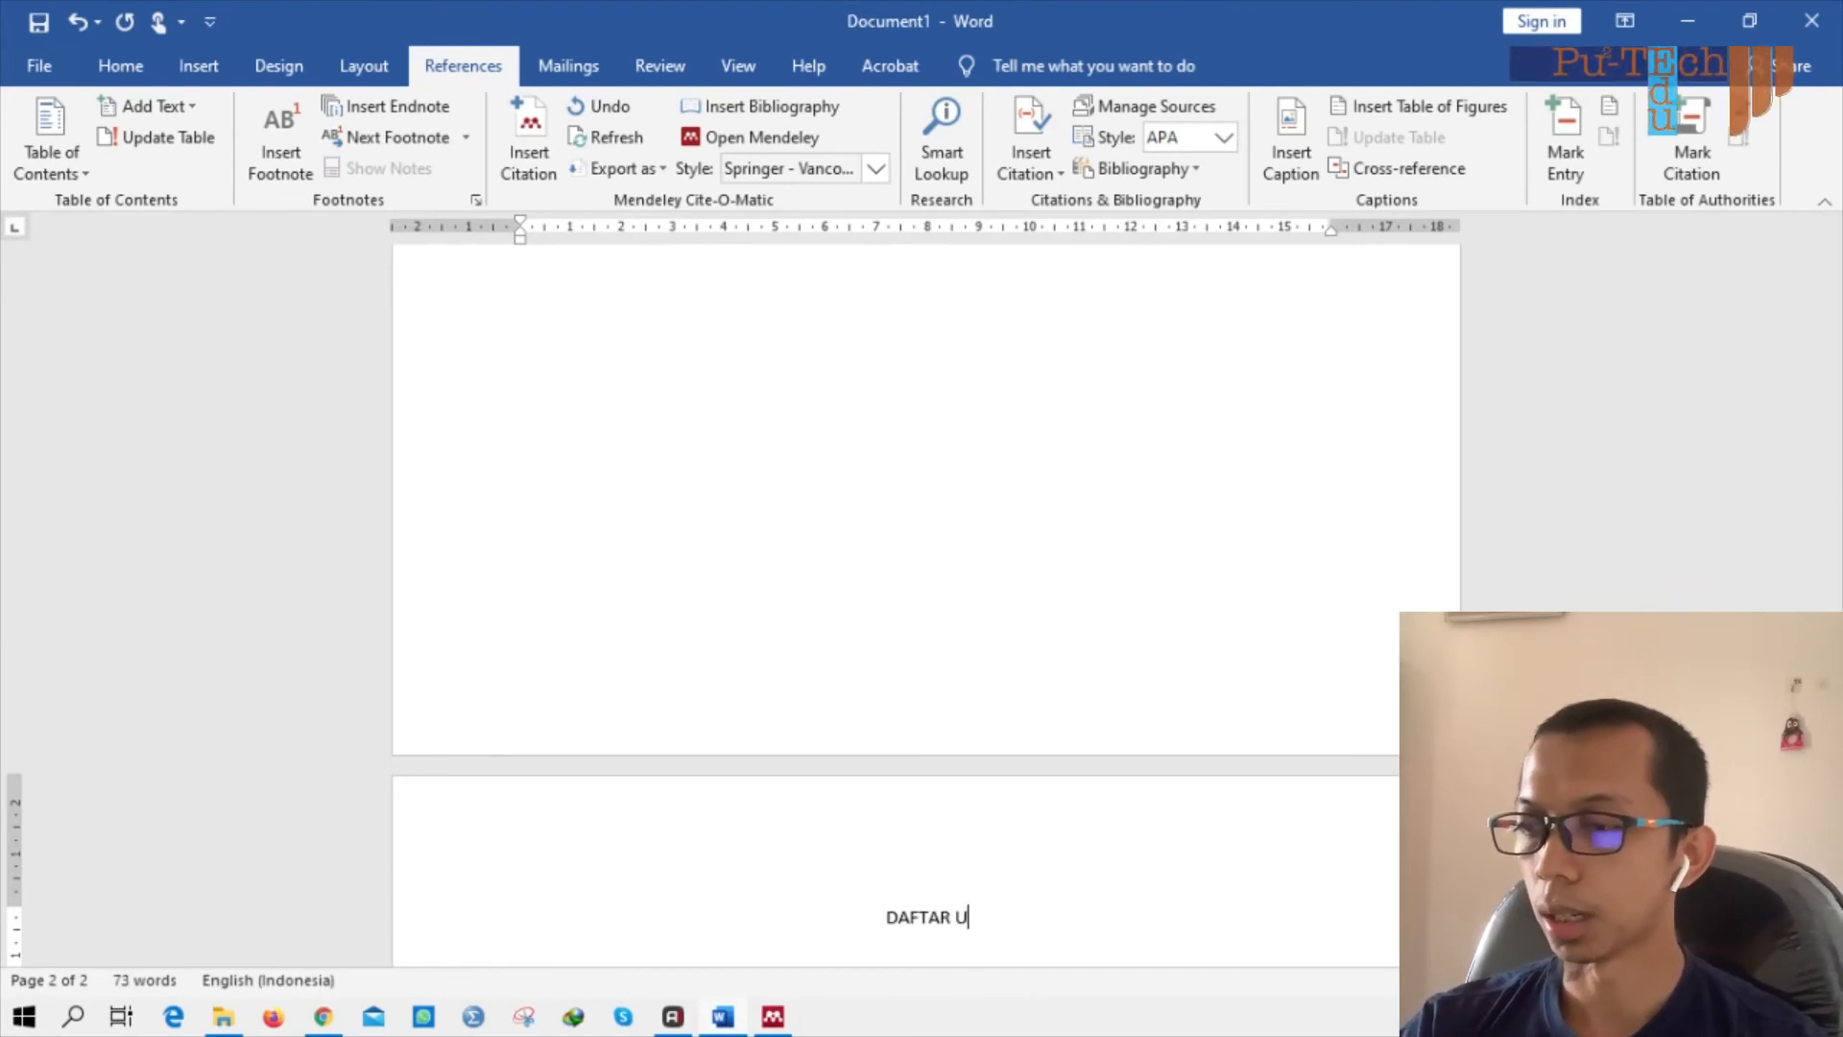
key(BackSpace)
text(PUSTAKA)
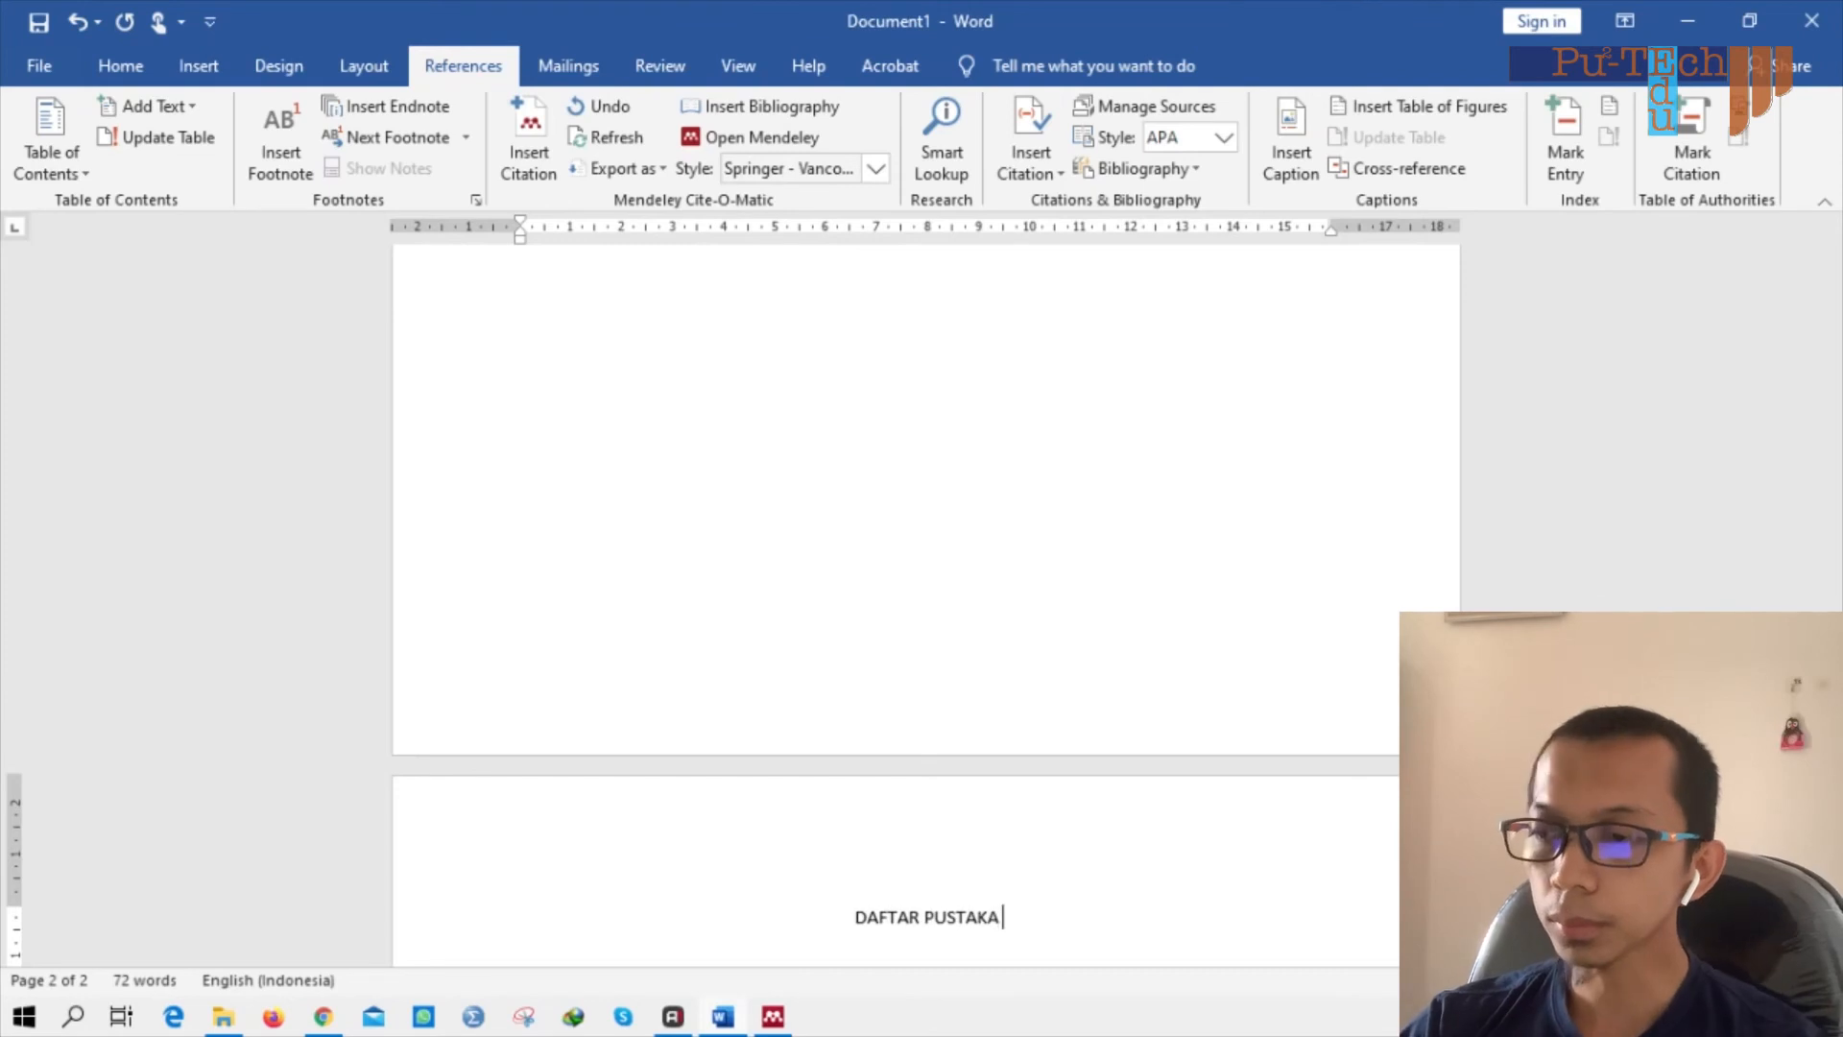
key(Return)
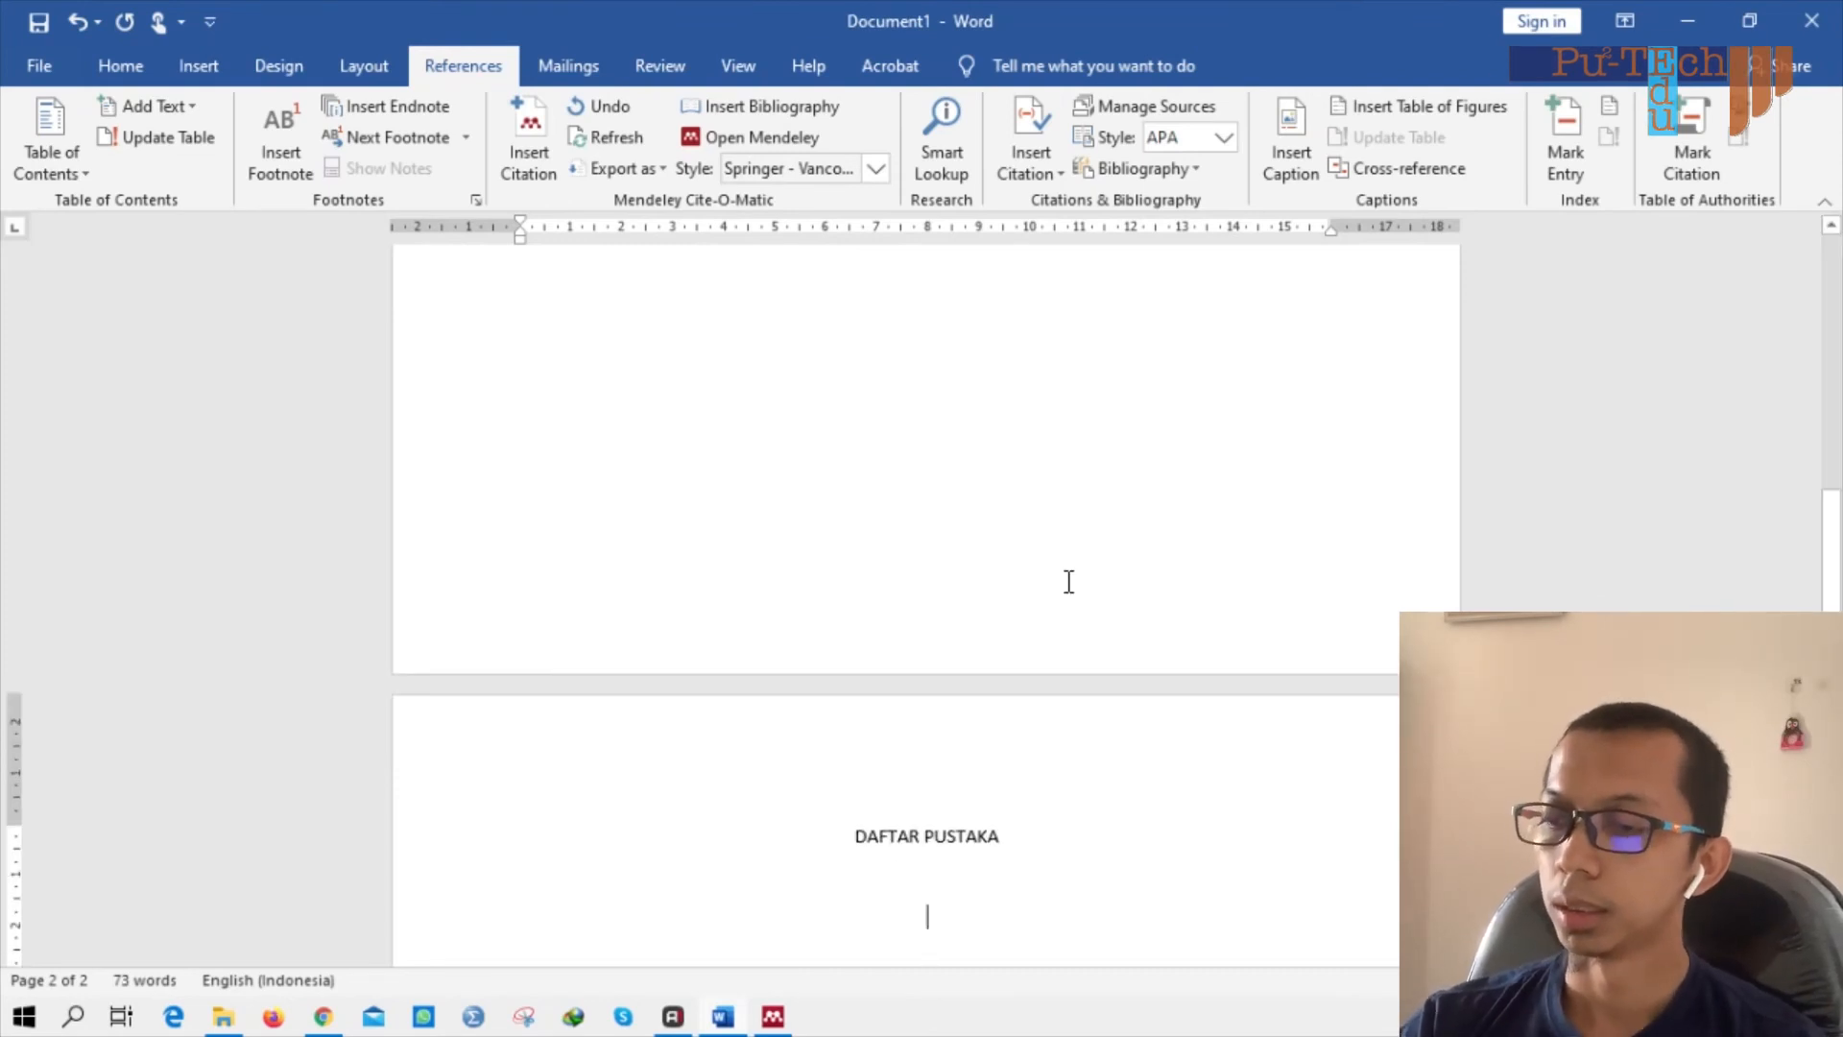
key(ctrl+l)
scroll(1068, 581, down, 3)
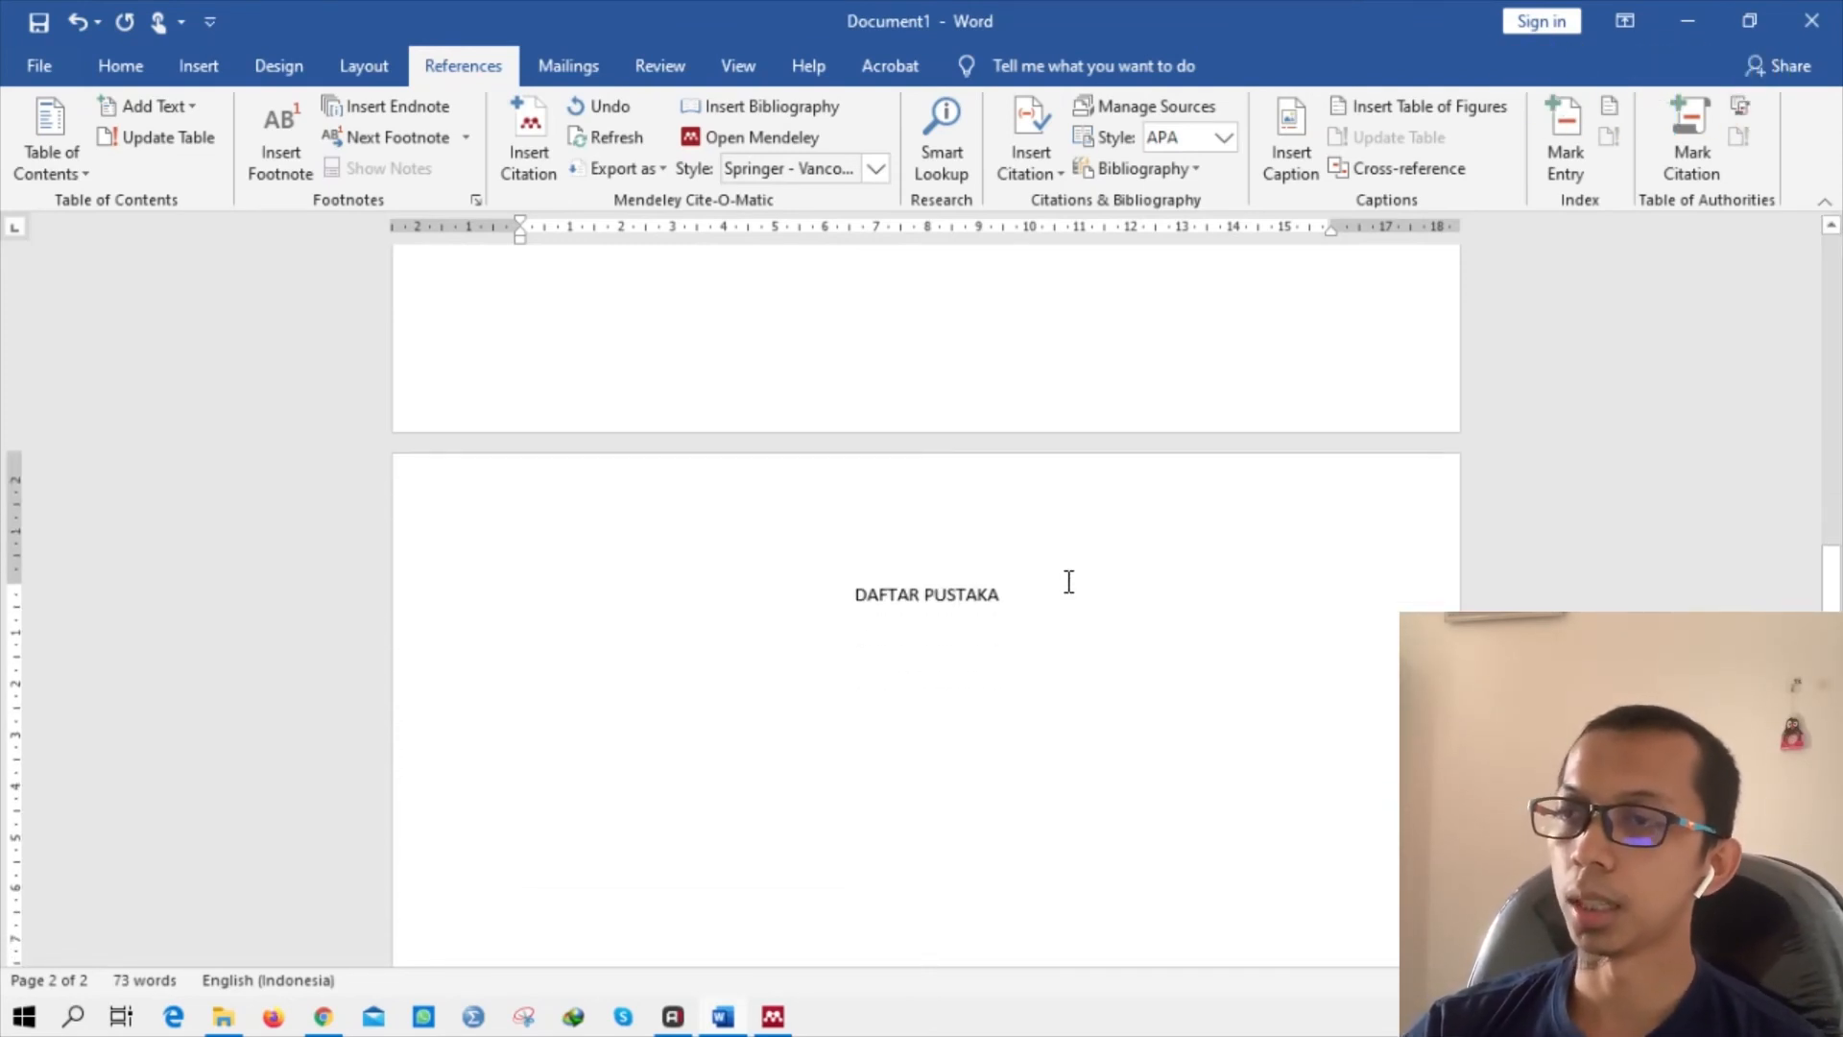
Insert the Mendeley bibliography of three numbered references under DAFTAR PUSTAKA and review it against citations [1]–[3].
click(739, 106)
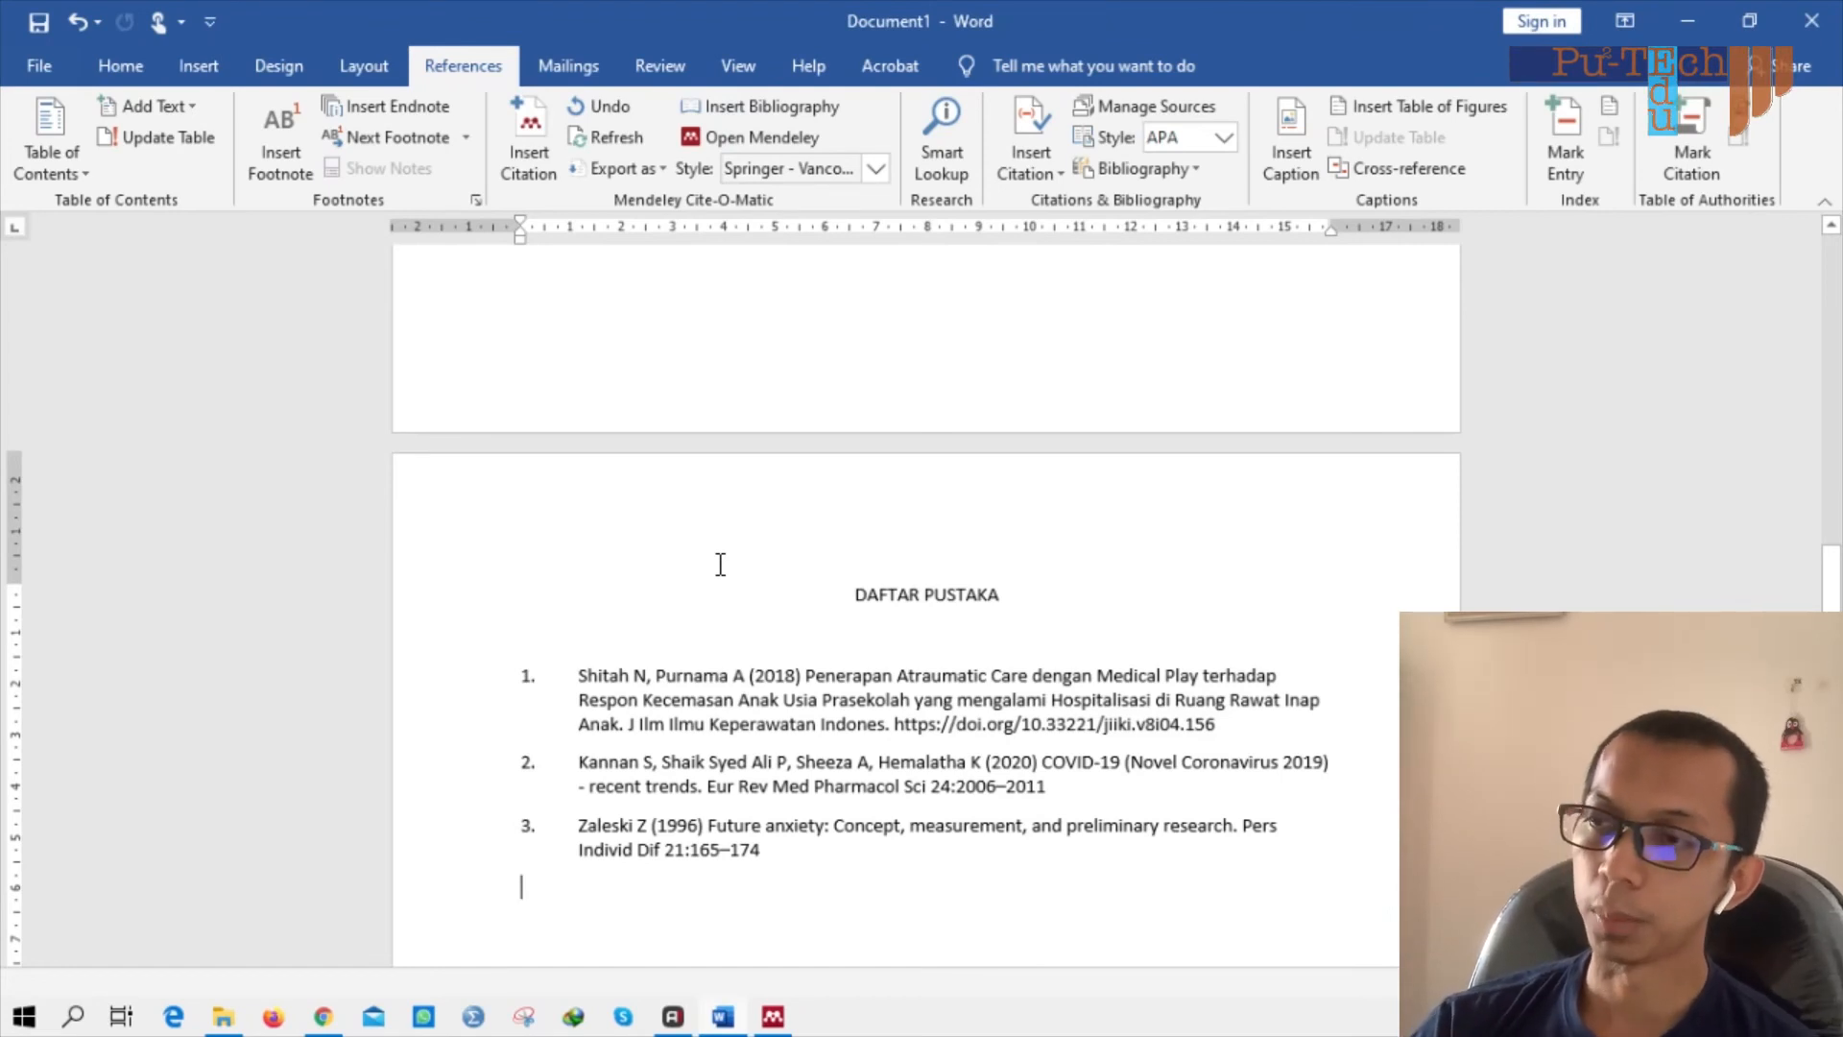
scroll(913, 642, up, 3)
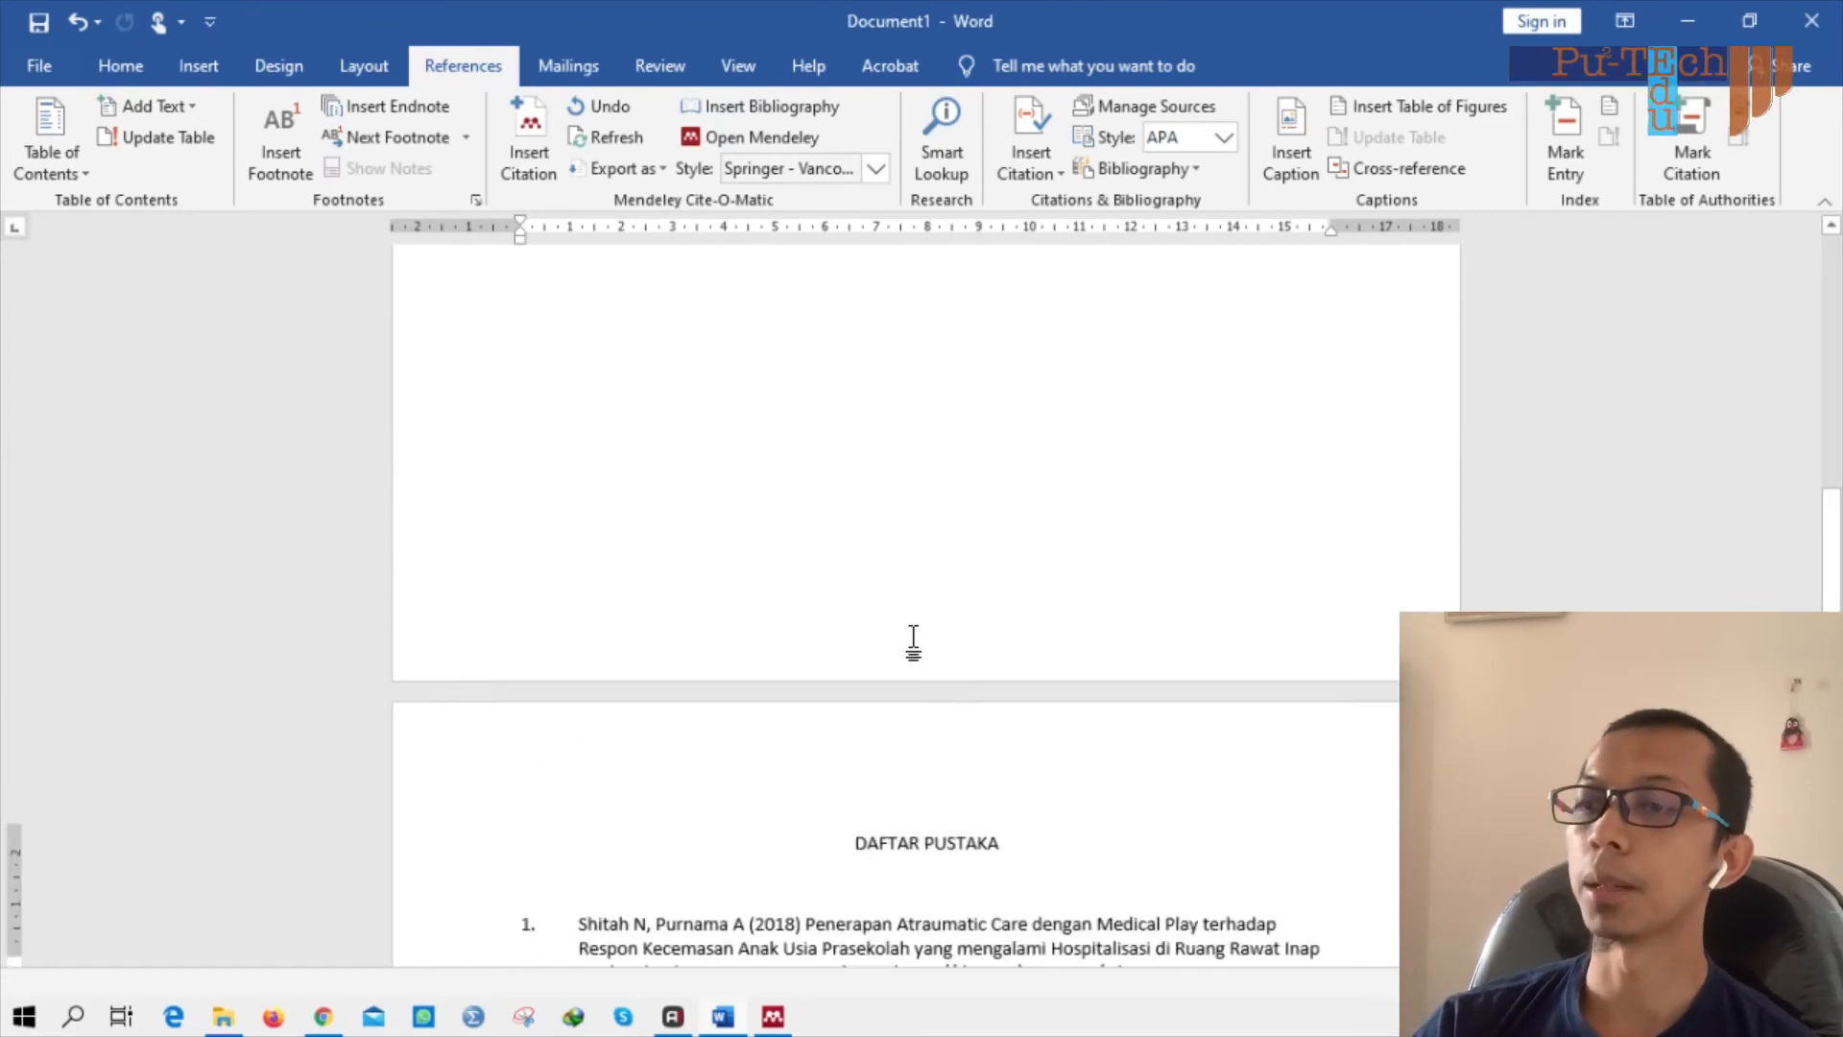
scroll(917, 637, down, 2)
scroll(917, 636, down, 5)
scroll(914, 641, up, 9)
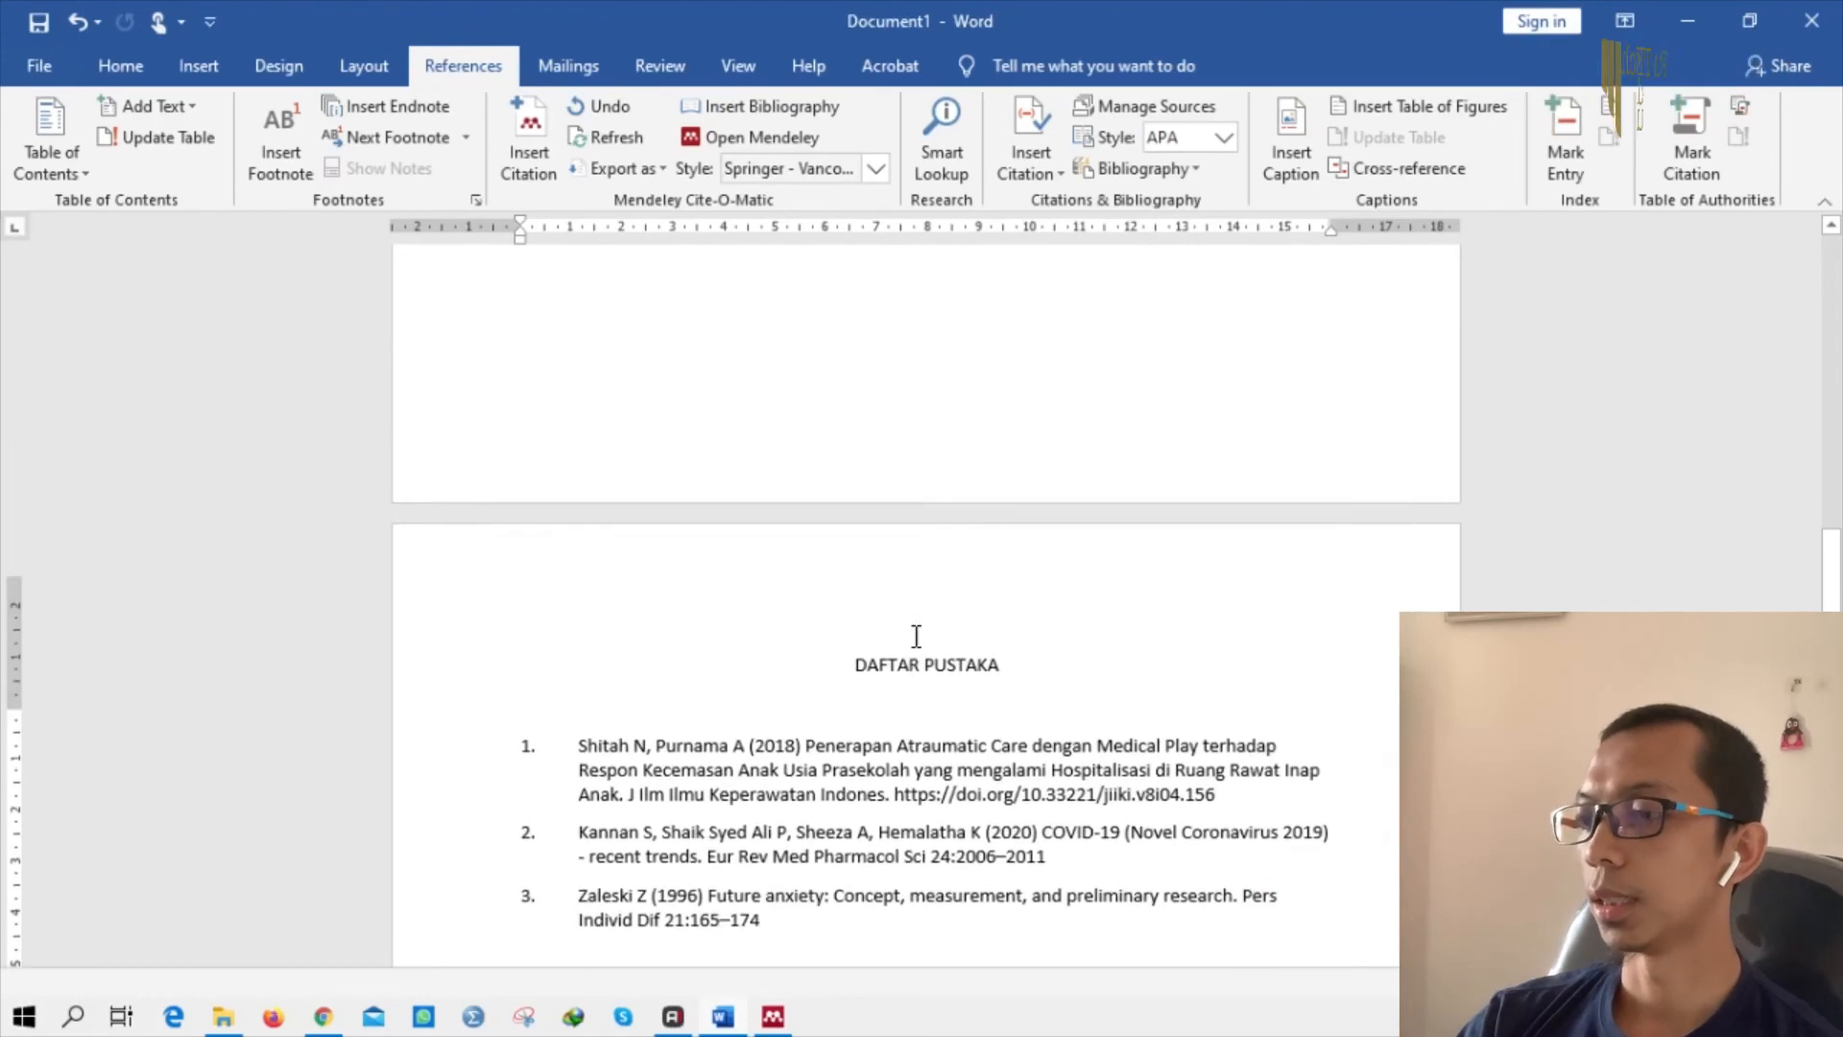
scroll(913, 642, up, 9)
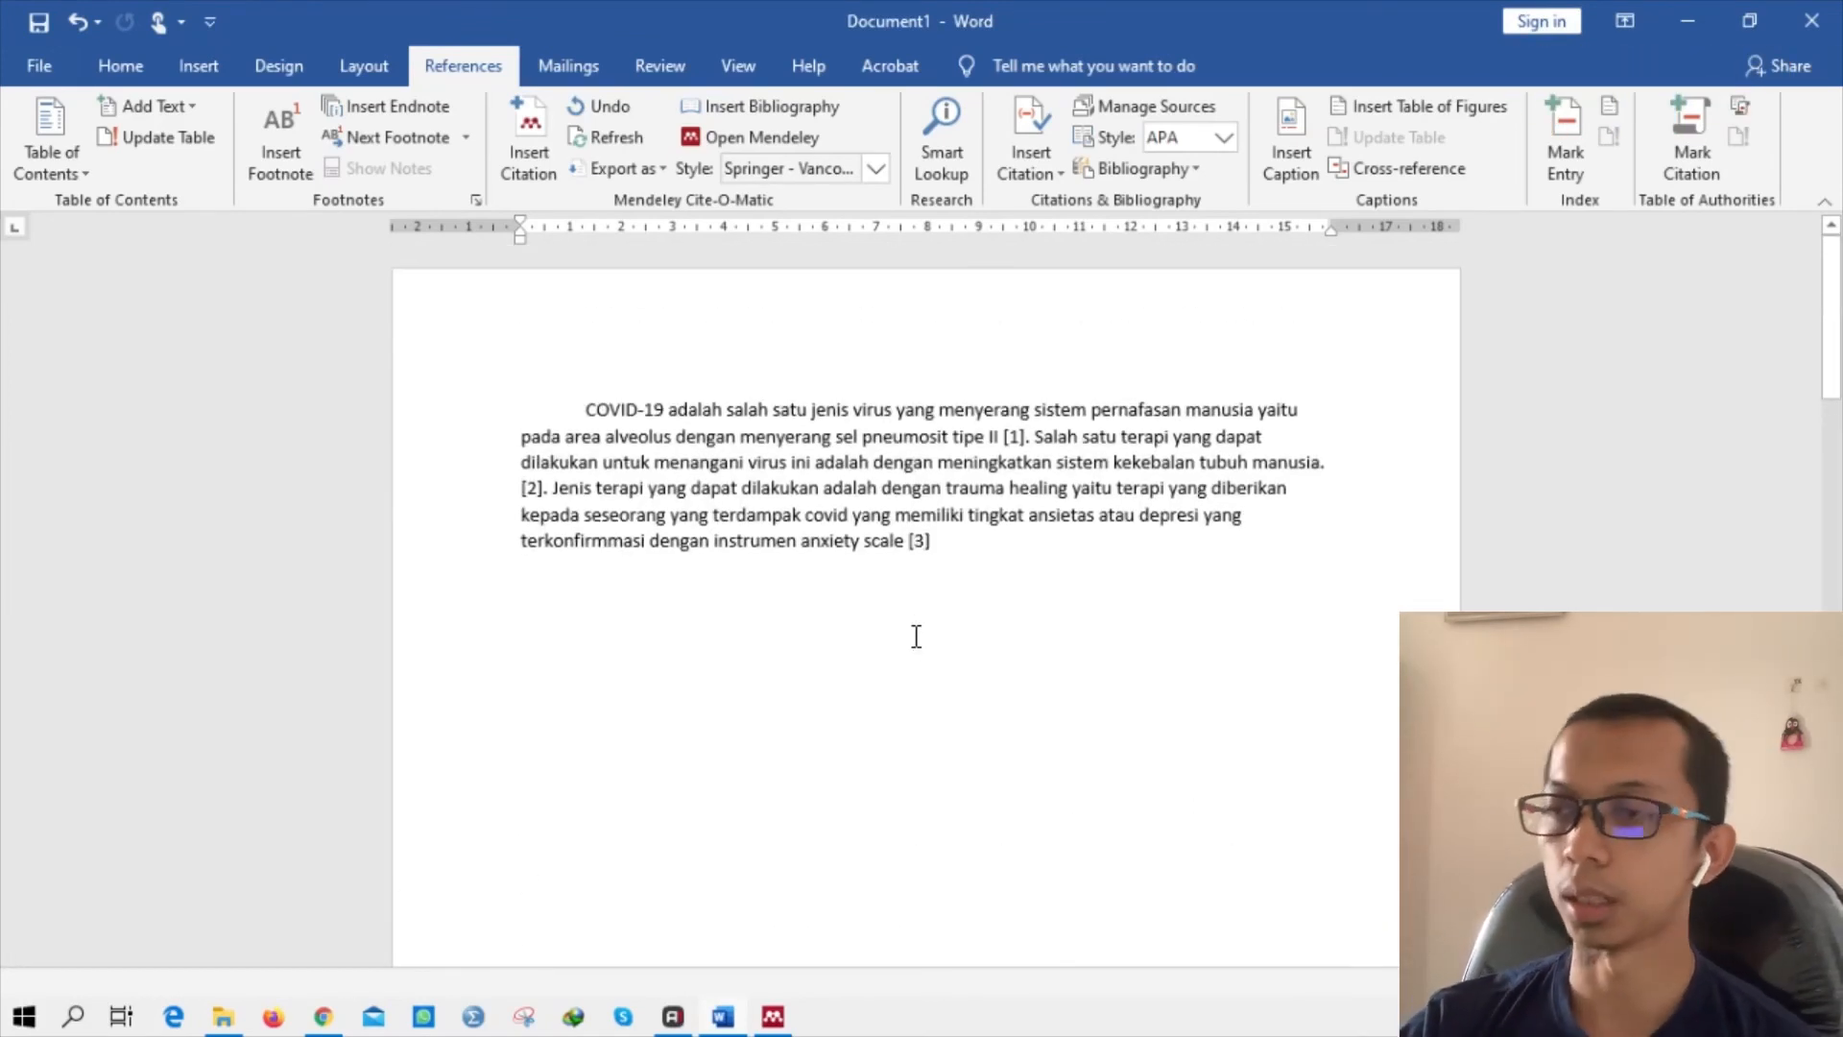
scroll(916, 636, down, 15)
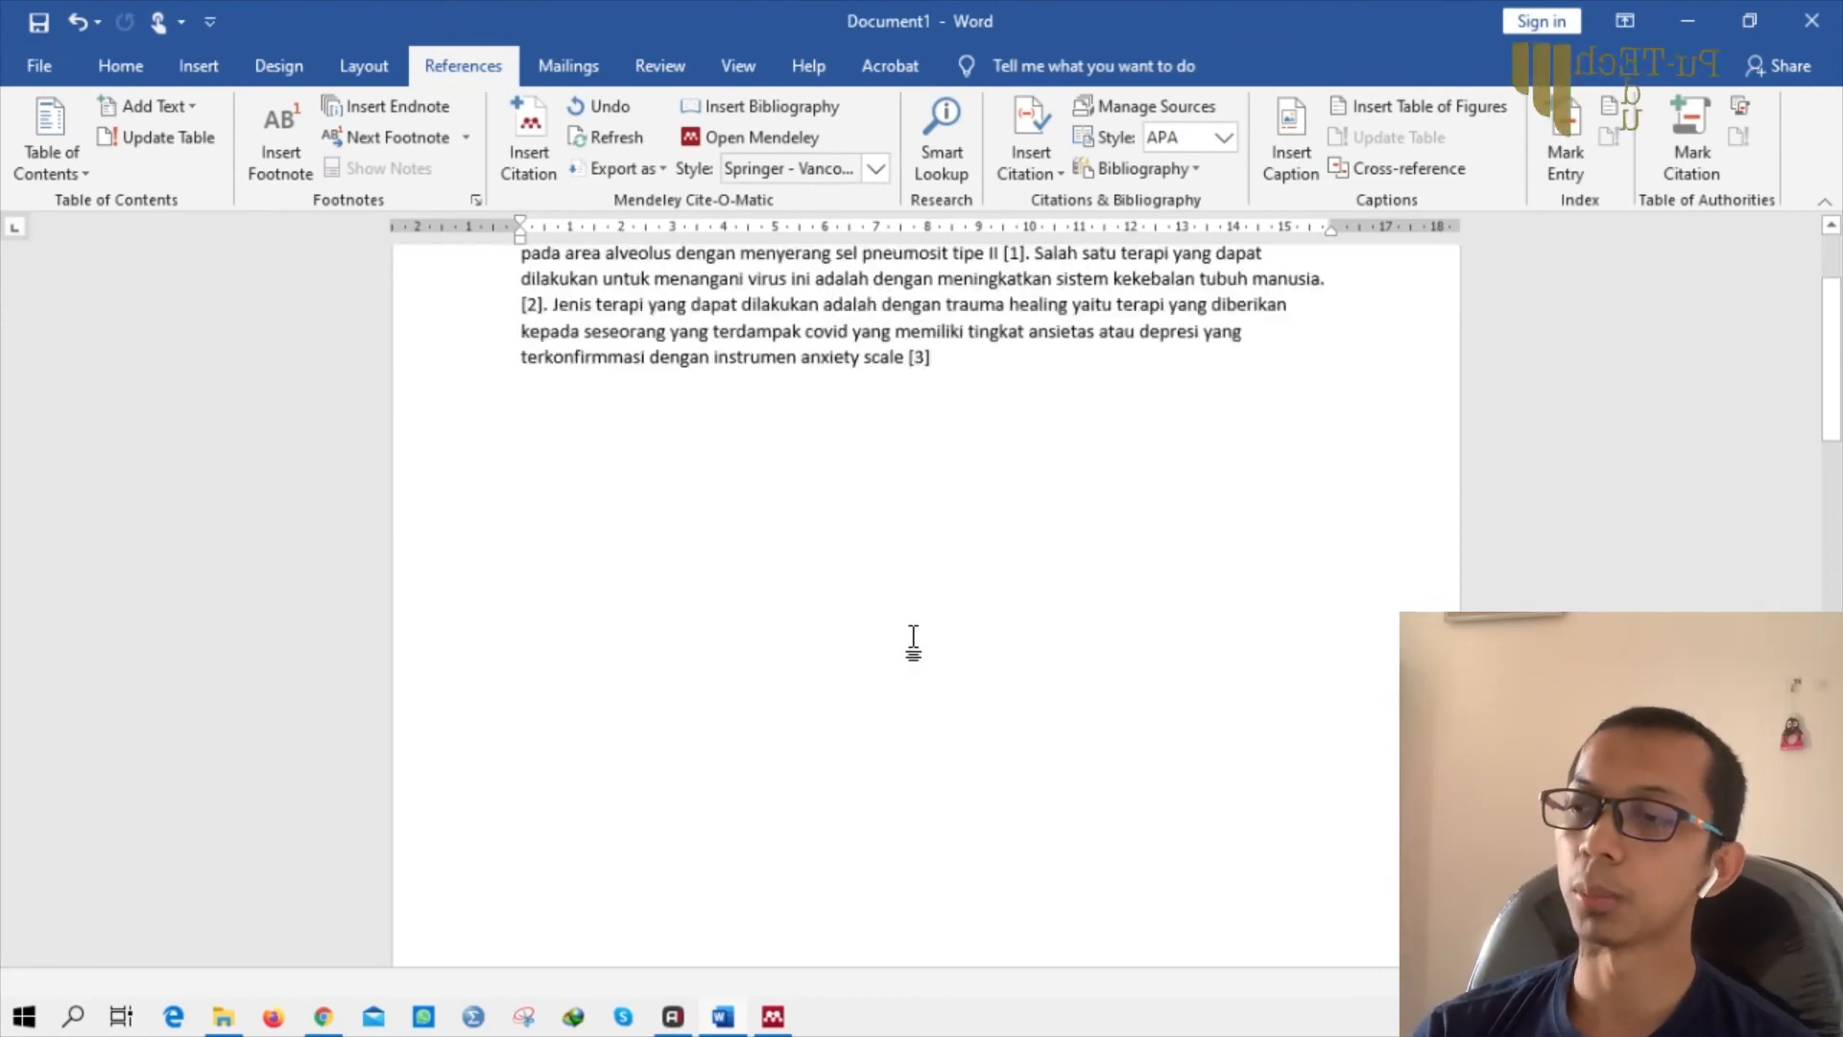
scroll(913, 643, up, 7)
scroll(912, 642, up, 8)
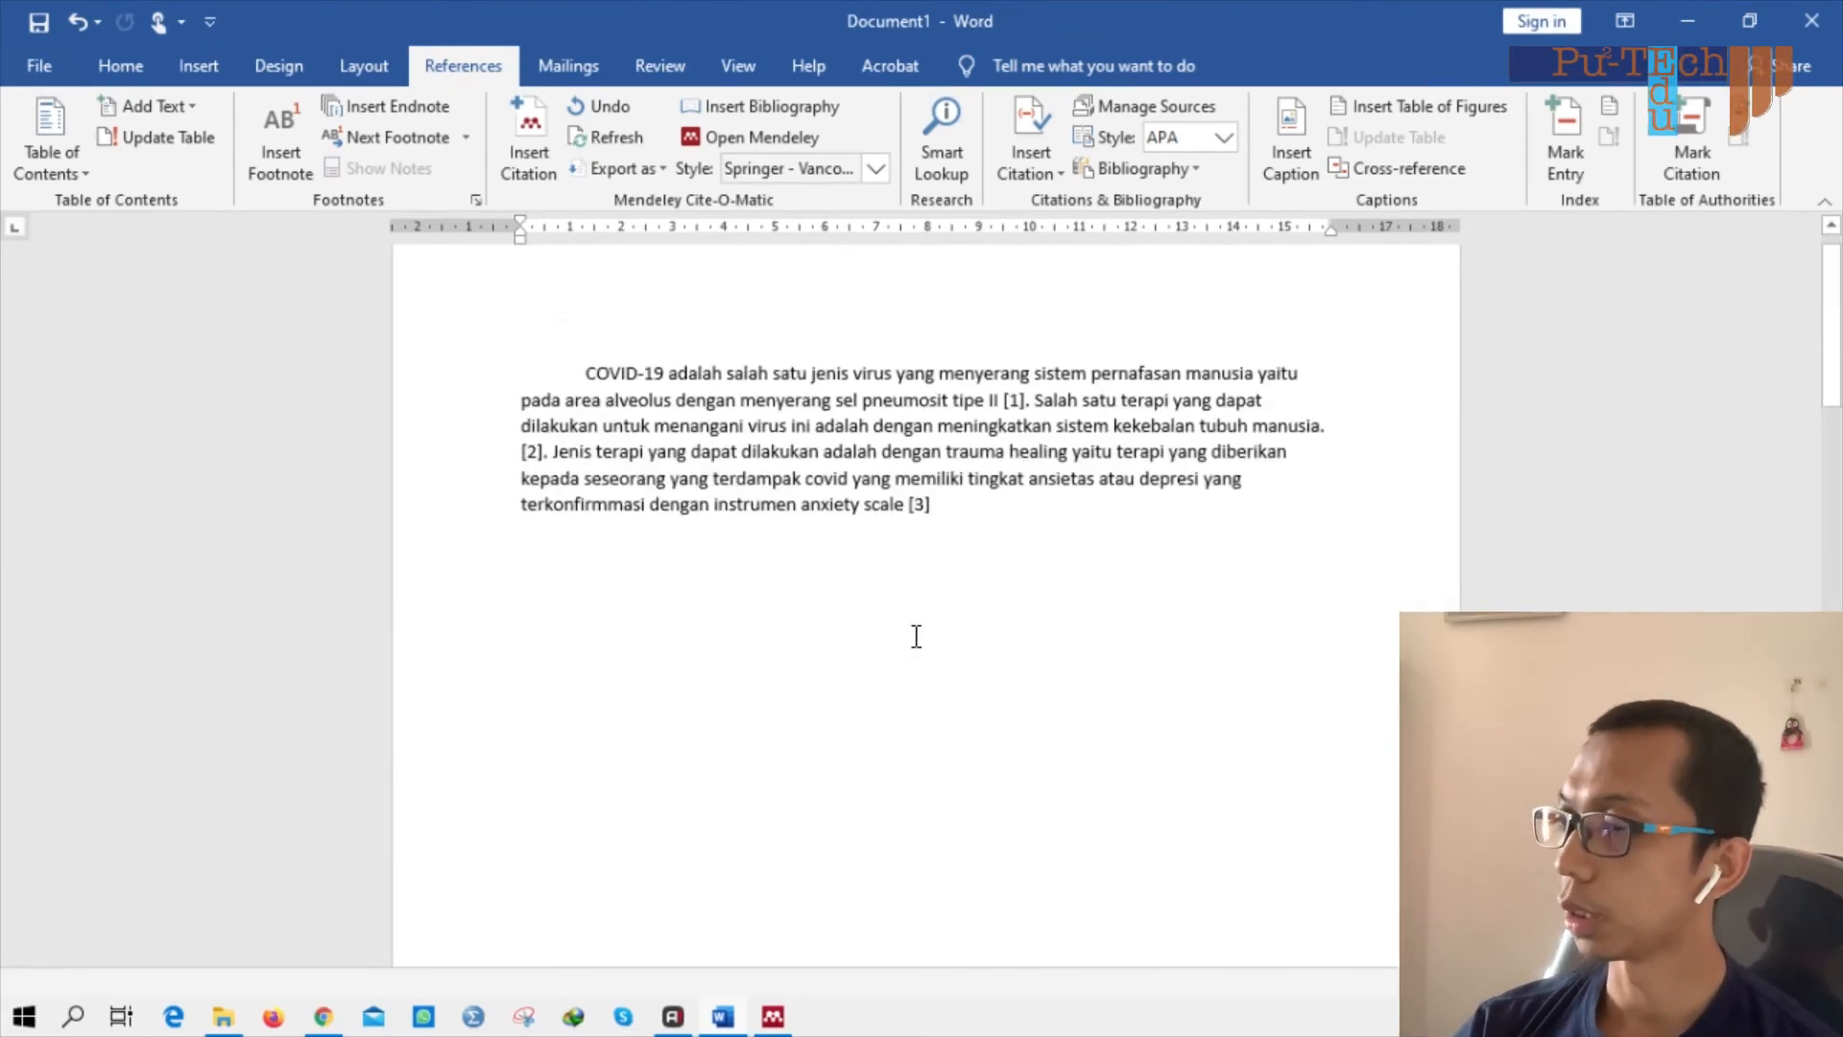